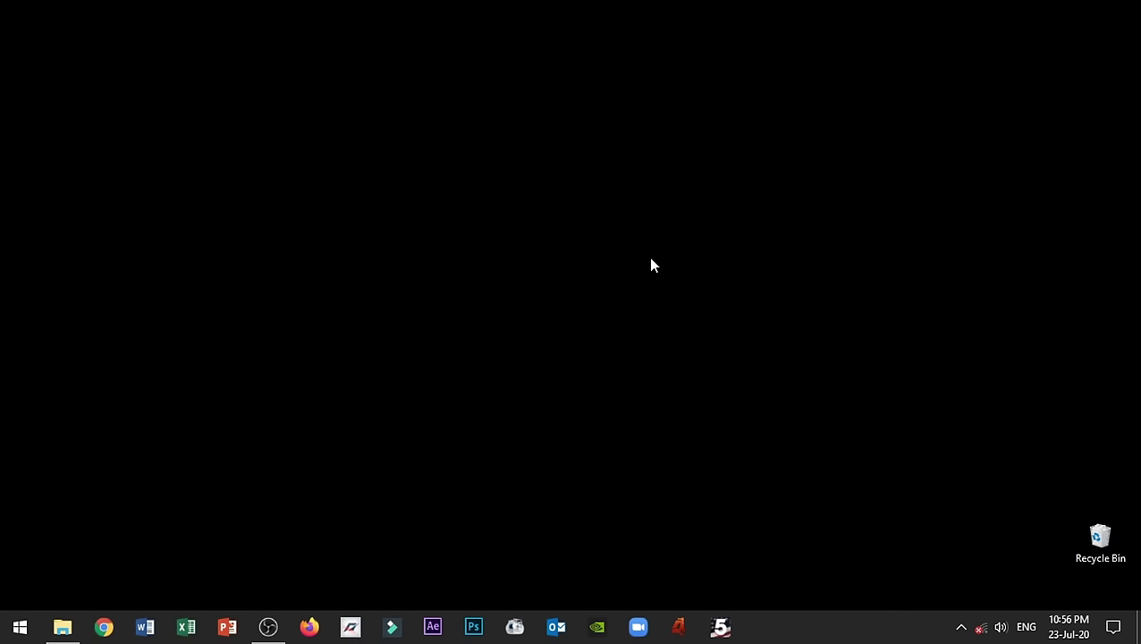
# - Search the Start menu for 'excel' so Excel 2013 shows as the best match
pyautogui.click(13, 626)
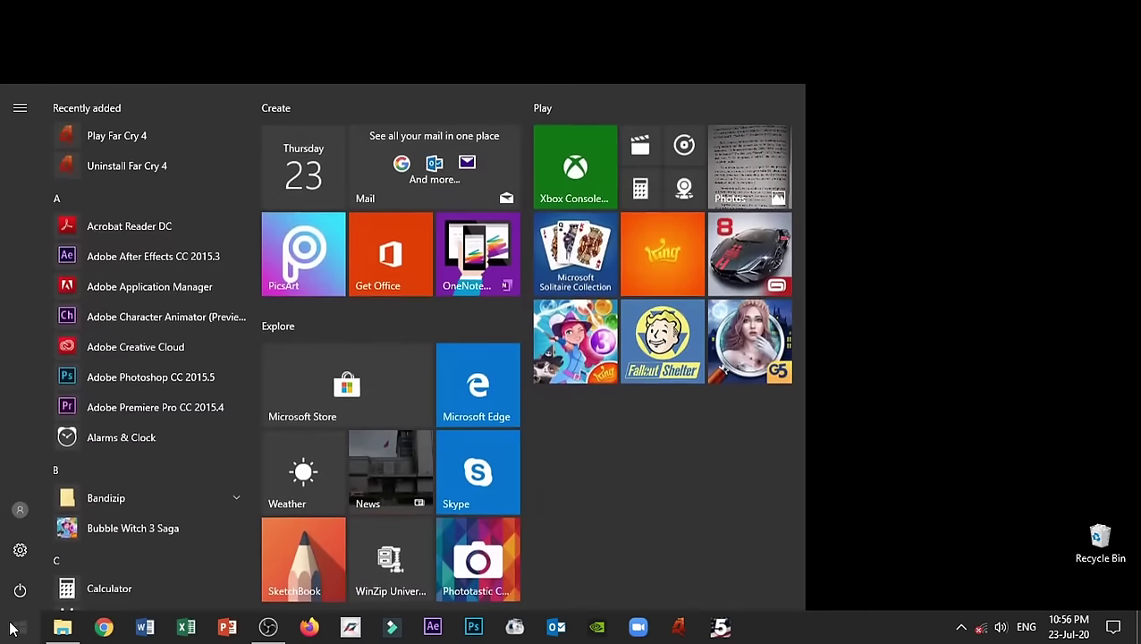
pyautogui.write('ex')
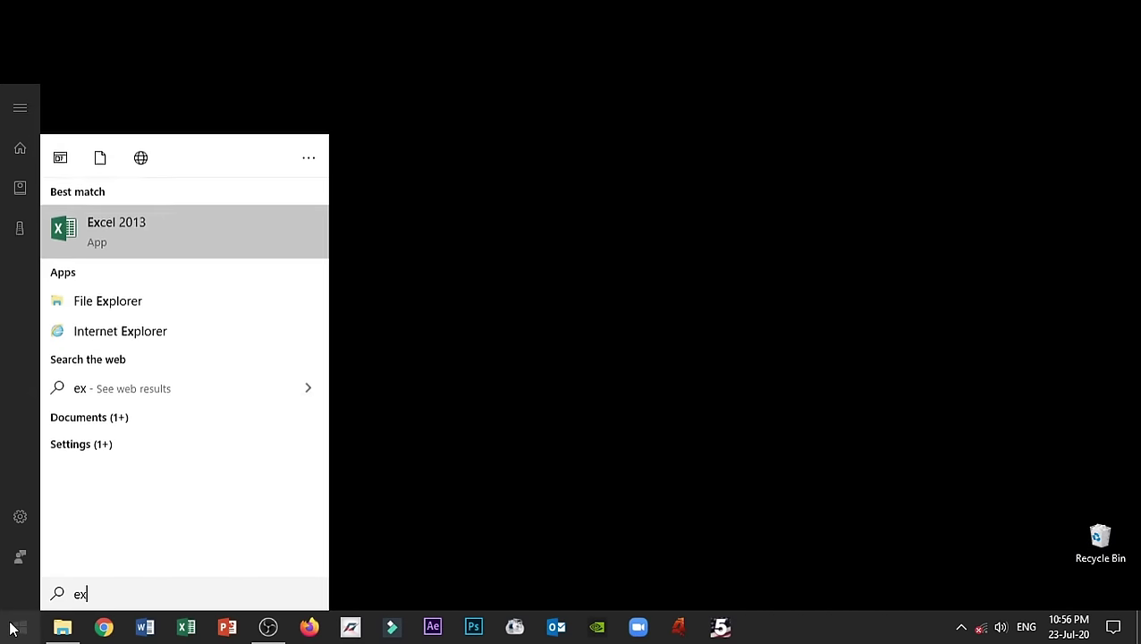
pyautogui.write('cel')
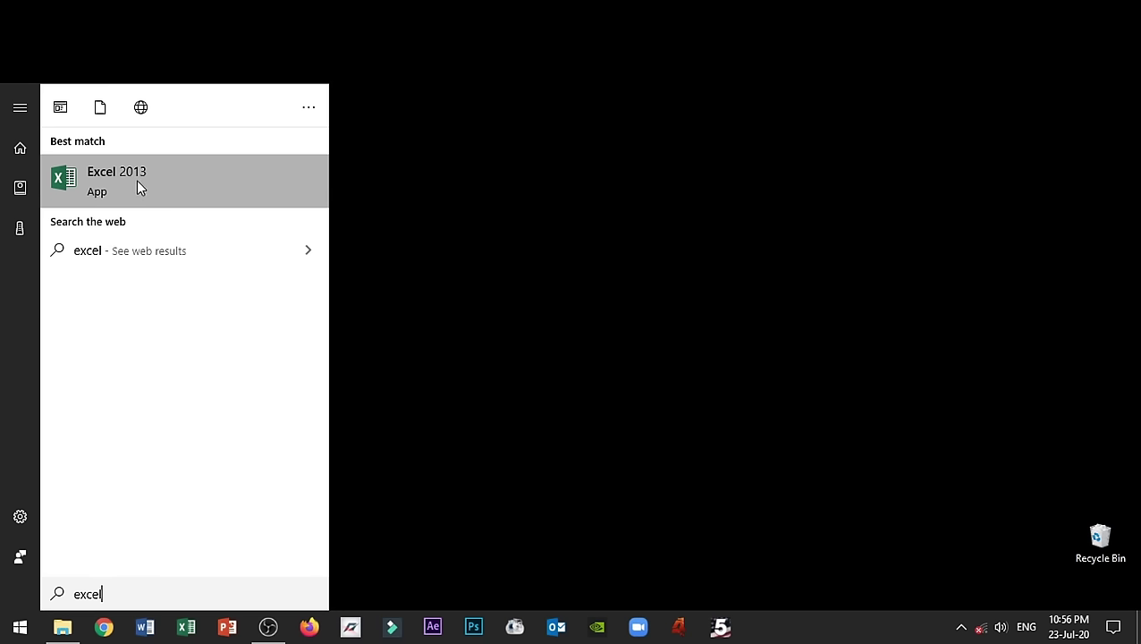
# - Launch Excel 2013 and close the activation notice to reach a blank Book1 workbook
pyautogui.click(197, 181)
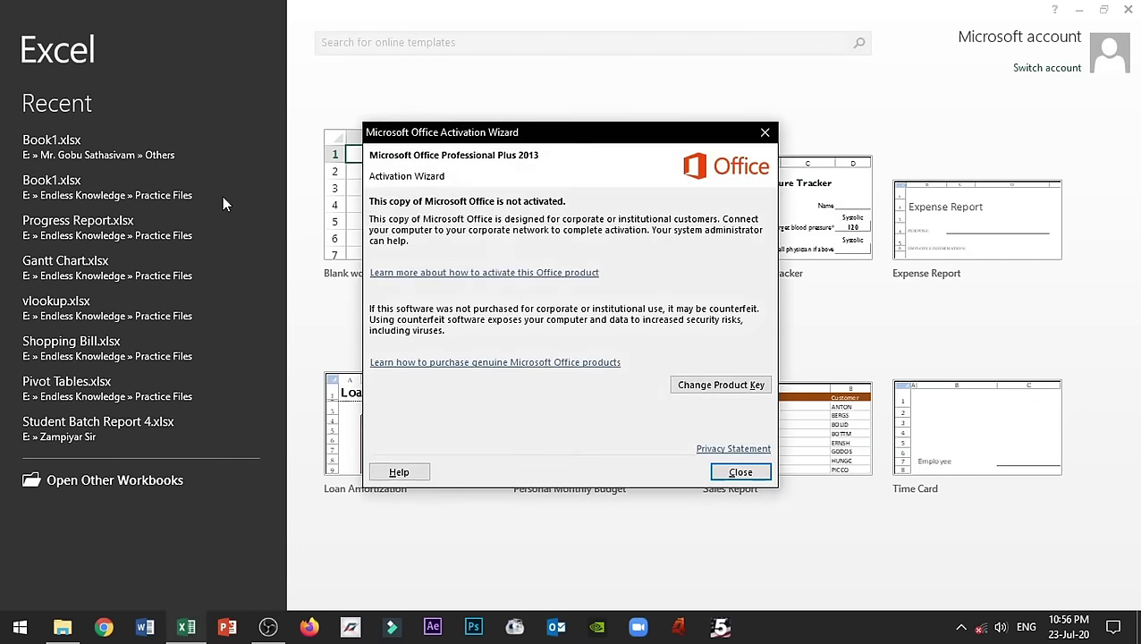
pyautogui.click(740, 472)
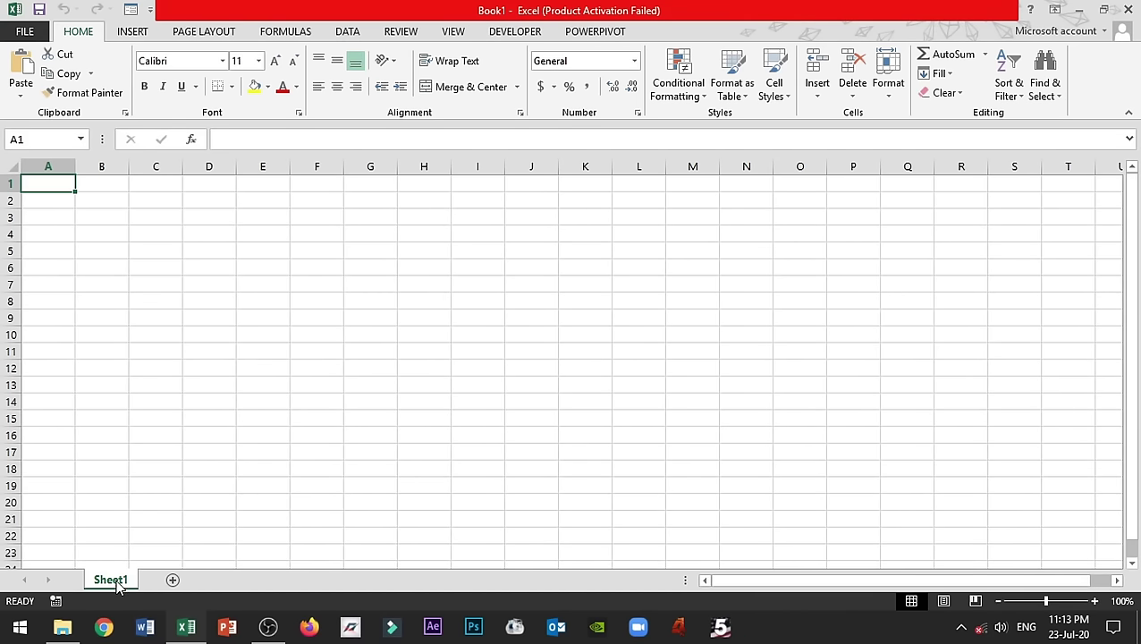
# - Try selecting B6:H16, then add seven new sheets, Sheet2 through Sheet8
pyautogui.moveTo(115, 267); pyautogui.dragTo(433, 433)
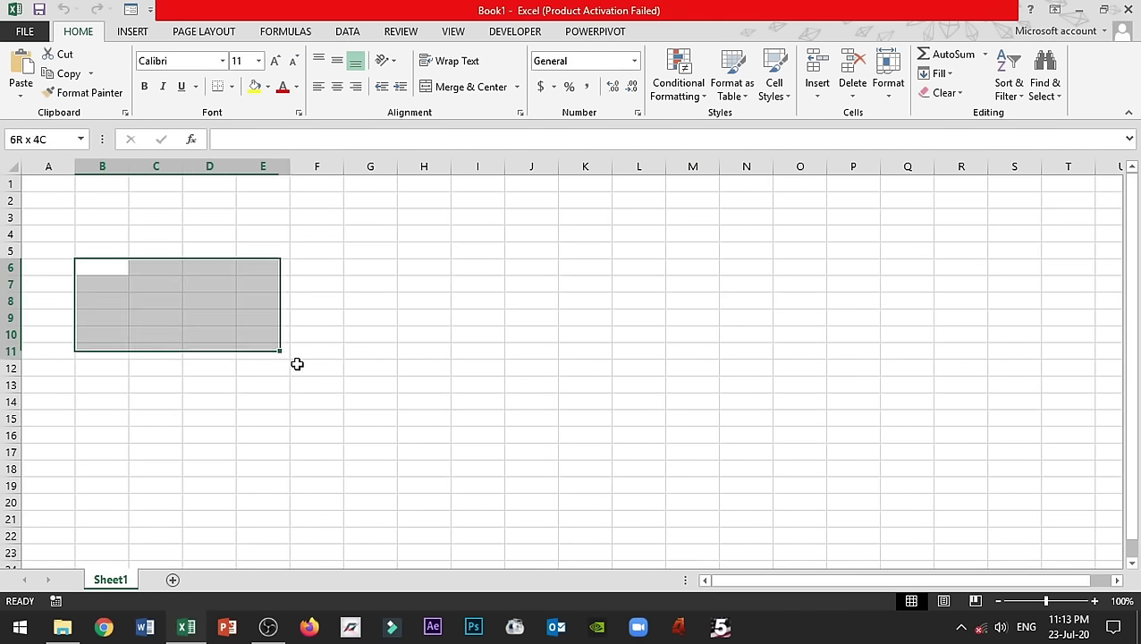
pyautogui.click(296, 319)
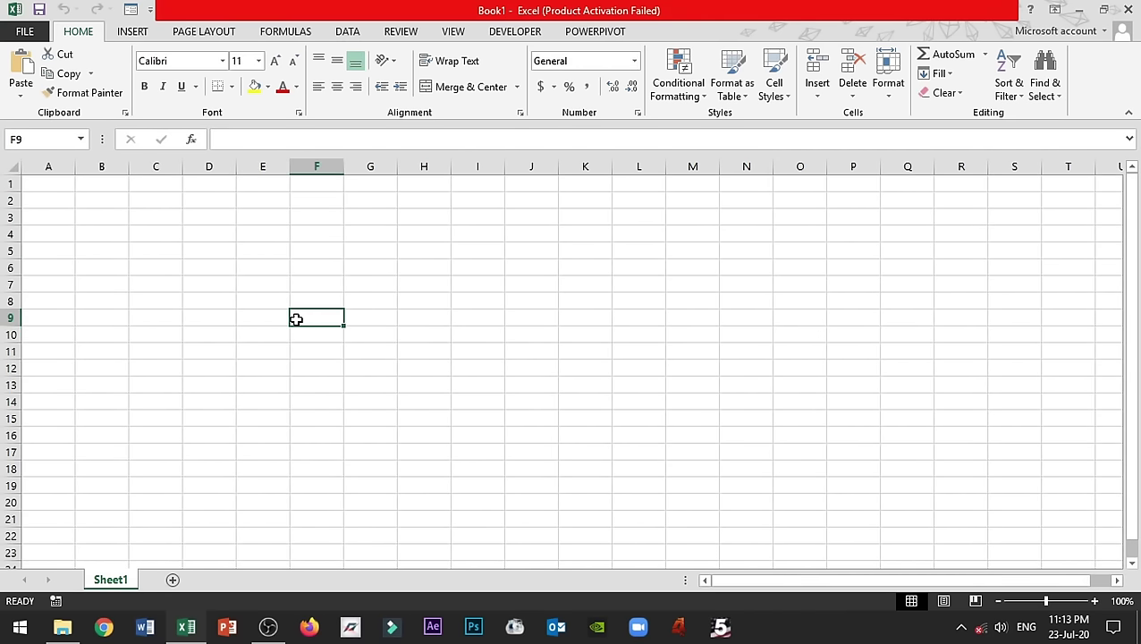
pyautogui.click(172, 580)
pyautogui.click(226, 581)
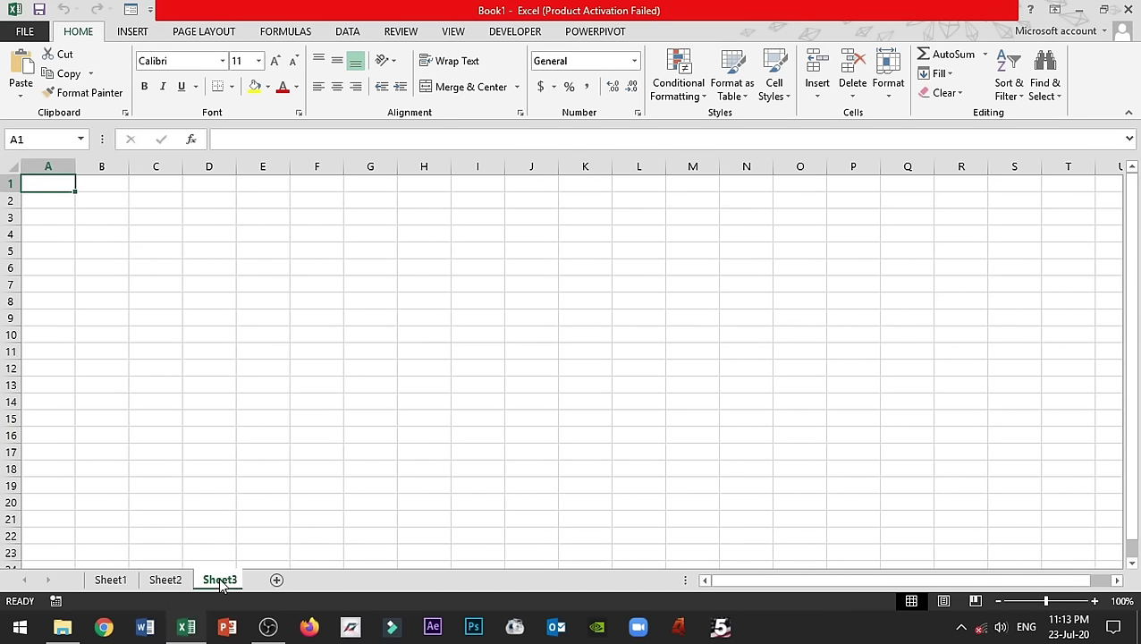
pyautogui.click(281, 580)
pyautogui.click(335, 580)
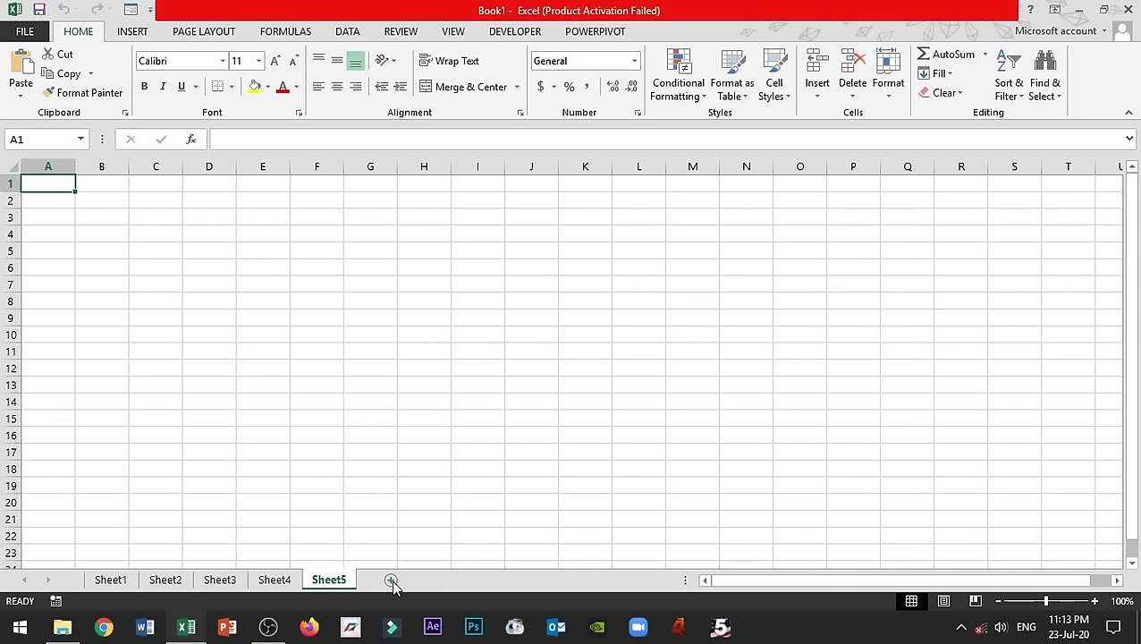
pyautogui.click(391, 580)
pyautogui.click(445, 580)
pyautogui.click(497, 580)
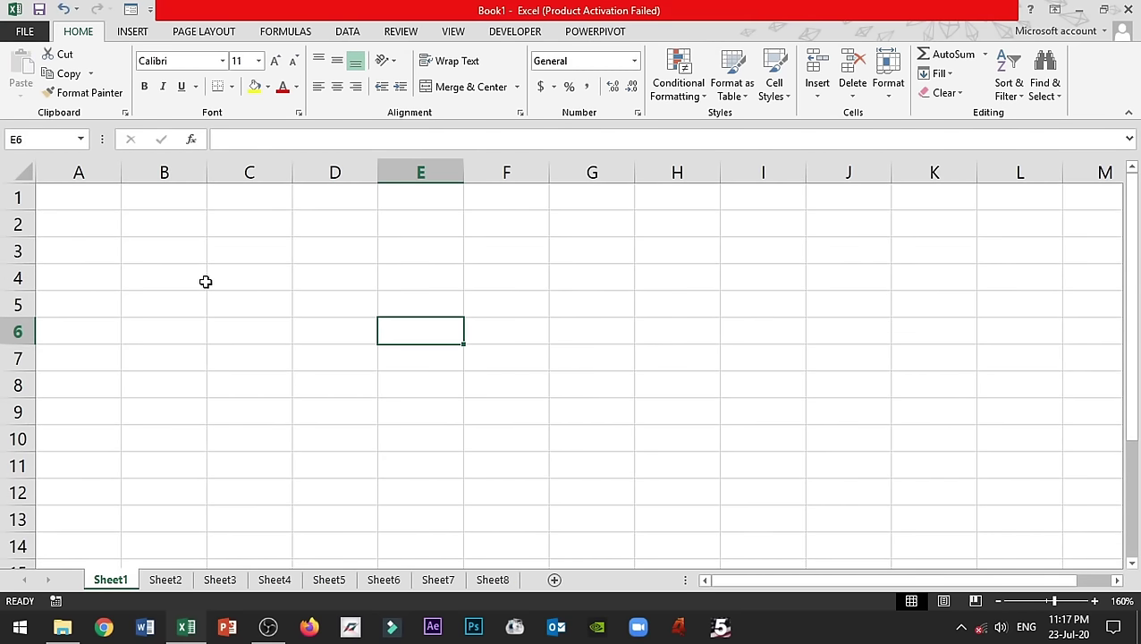
# - Practise selecting B2:J13, row 5, column E, C3:H11 and columns A through G
pyautogui.moveTo(153, 226)
pyautogui.mouseDown()
pyautogui.moveTo(237, 237)
pyautogui.moveTo(790, 388)
pyautogui.moveTo(868, 517)
pyautogui.mouseUp()
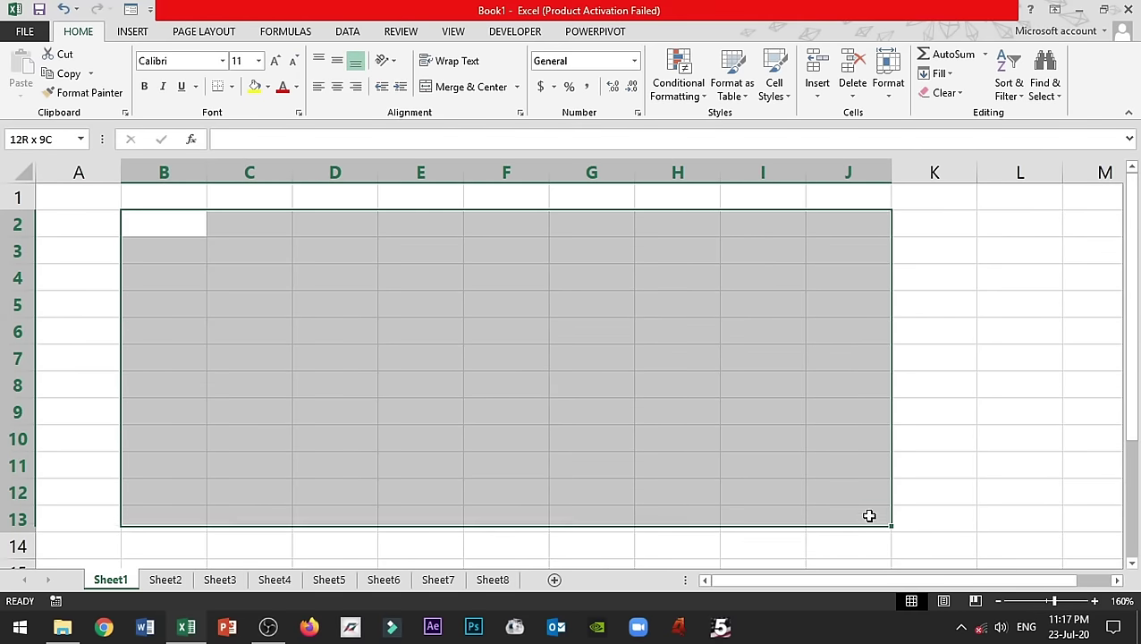
pyautogui.click(465, 354)
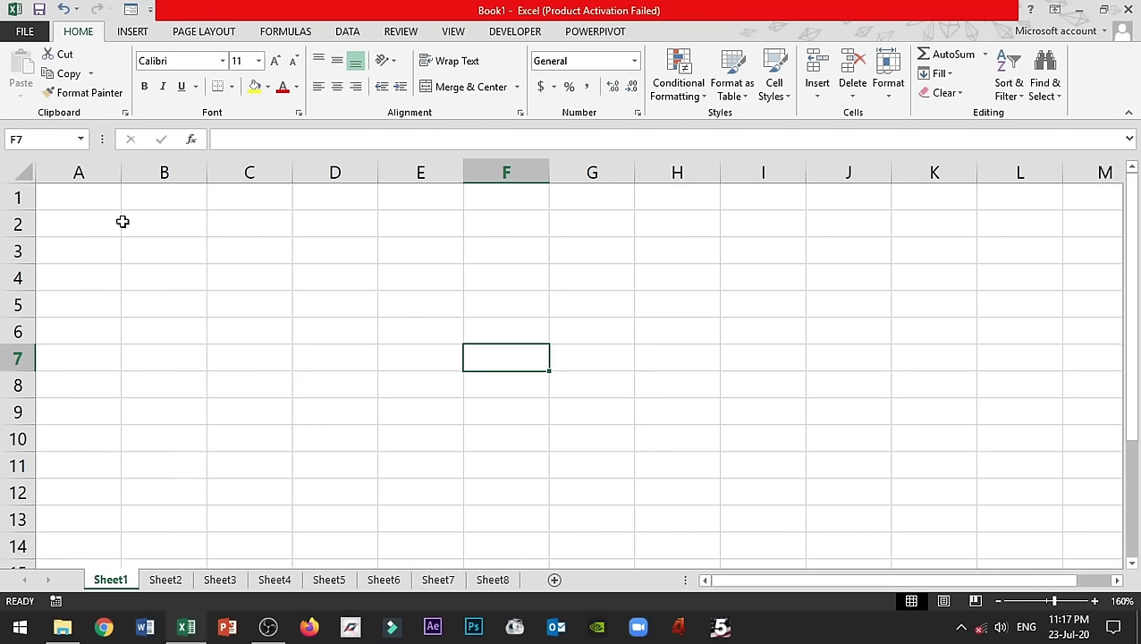
pyautogui.moveTo(125, 222); pyautogui.dragTo(880, 514)
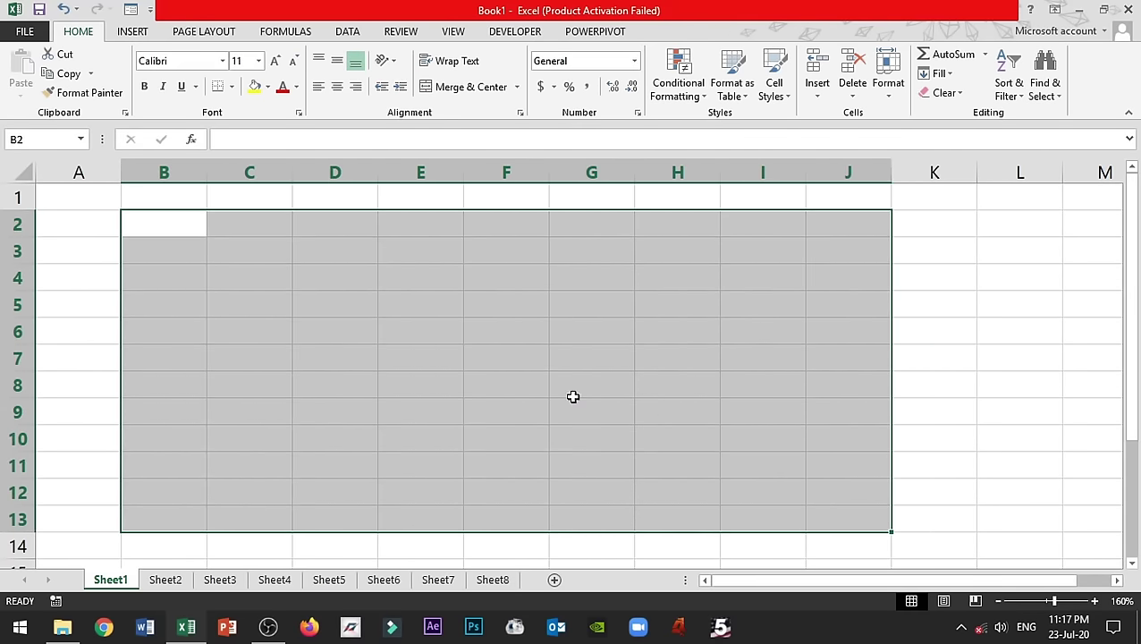
pyautogui.click(427, 359)
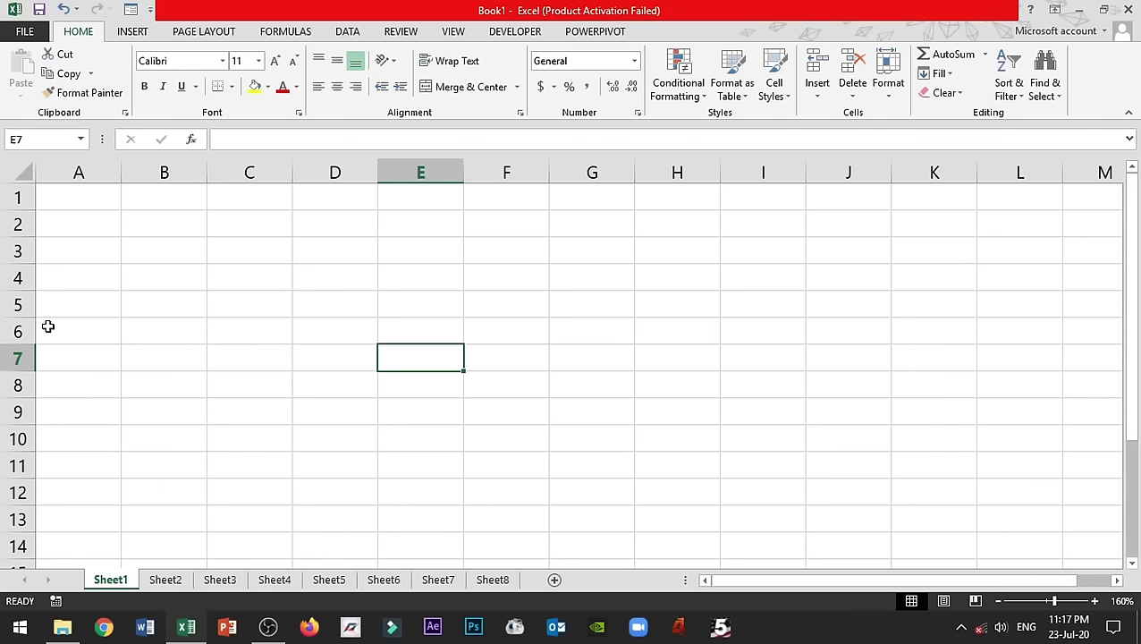
pyautogui.click(19, 304)
pyautogui.click(398, 171)
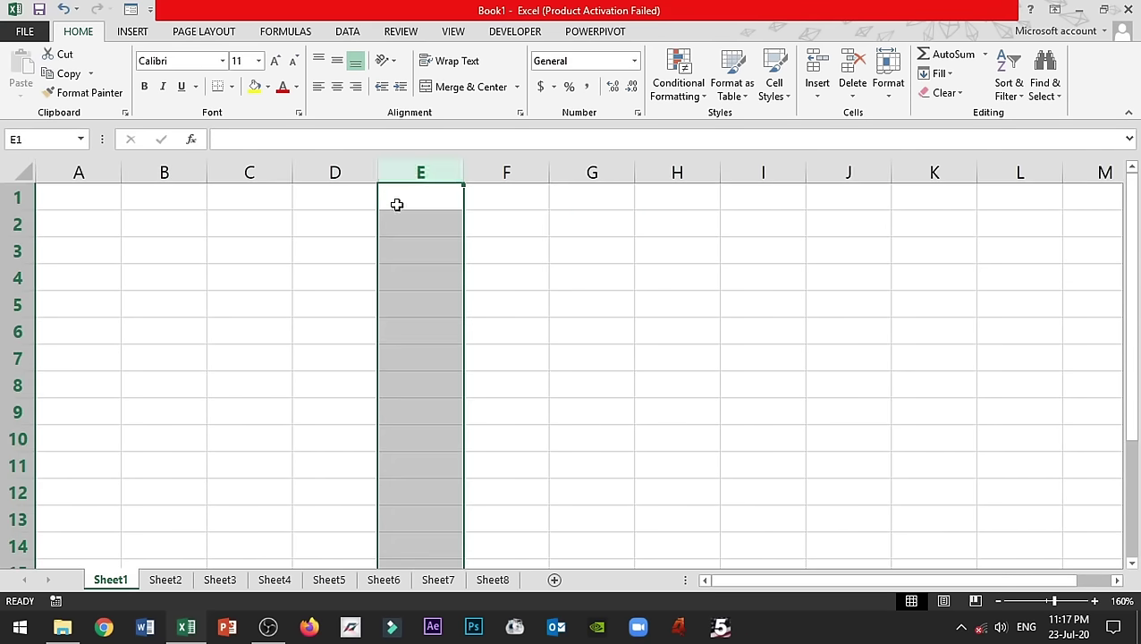
pyautogui.click(425, 358)
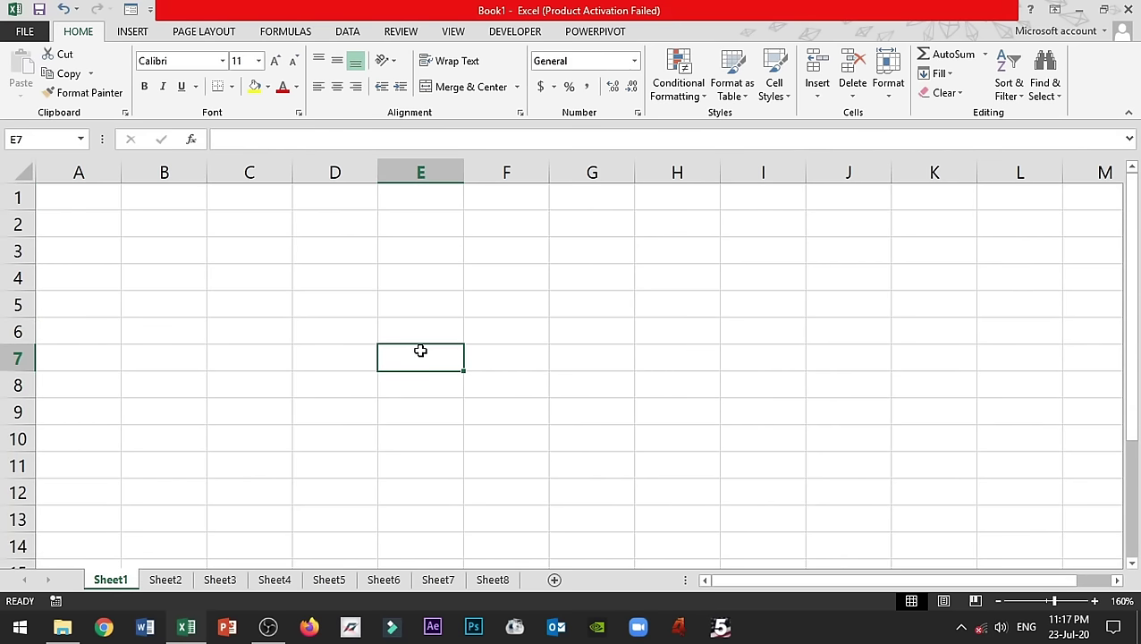
pyautogui.moveTo(223, 253); pyautogui.dragTo(704, 471)
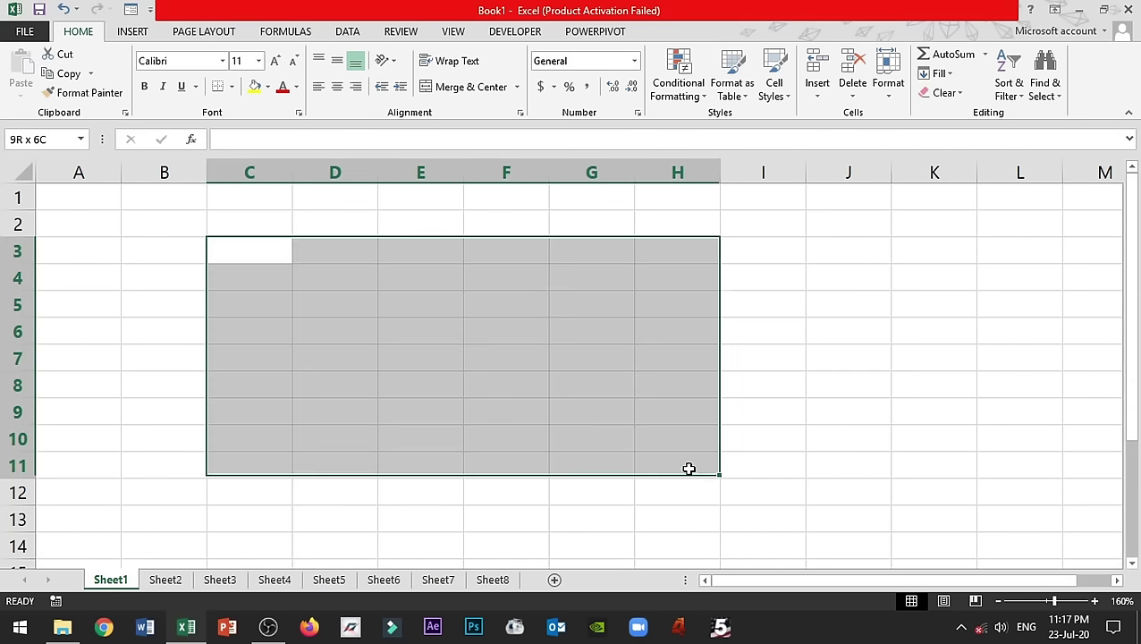
pyautogui.click(478, 376)
pyautogui.moveTo(93, 174); pyautogui.dragTo(663, 173)
pyautogui.click(486, 254)
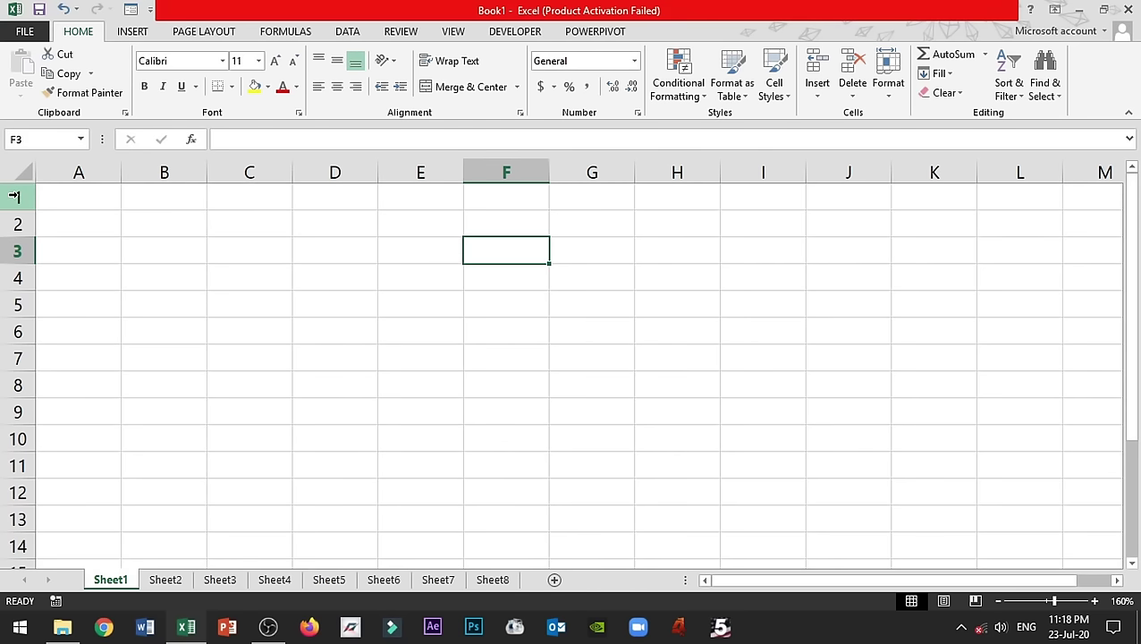
pyautogui.moveTo(18, 195); pyautogui.dragTo(3, 495)
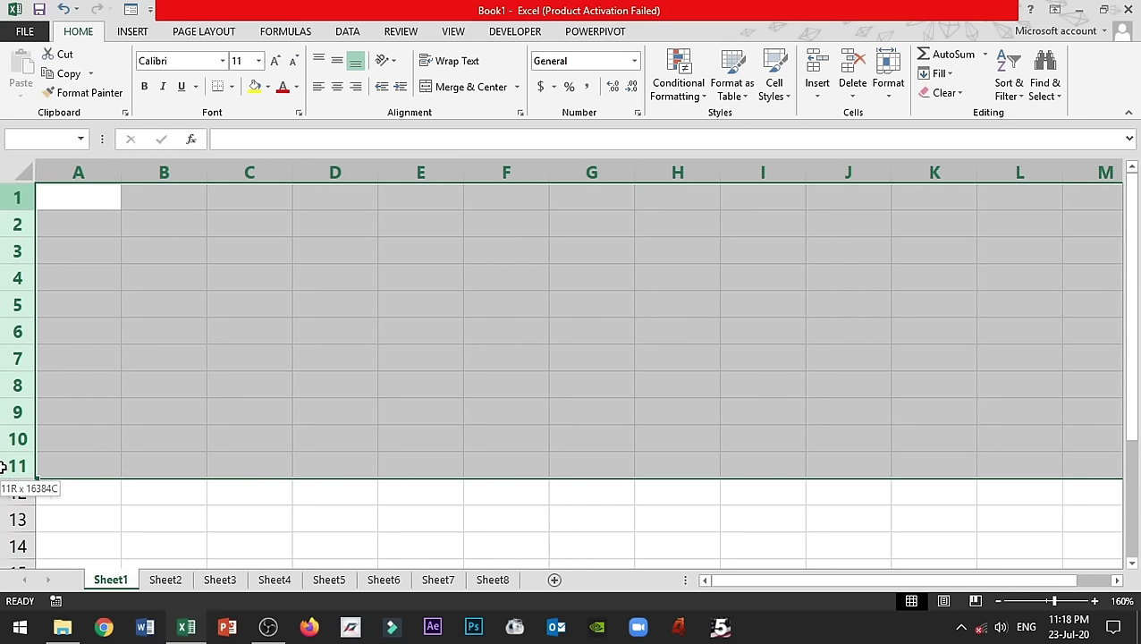
pyautogui.click(479, 351)
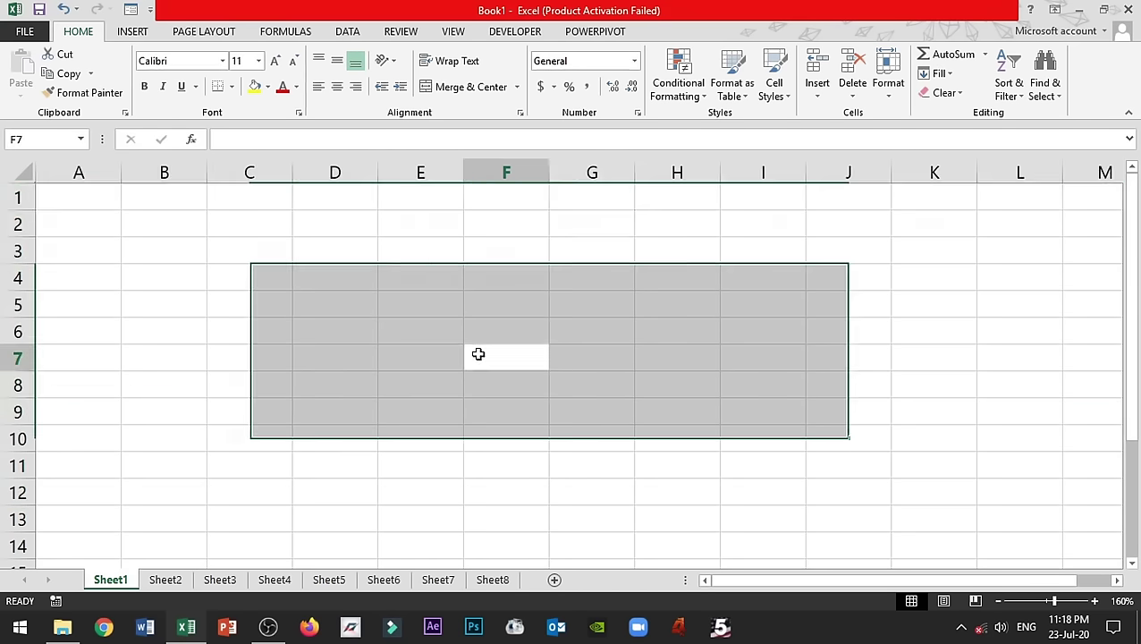
pyautogui.moveTo(933, 172)
pyautogui.mouseDown()
pyautogui.moveTo(1077, 172)
pyautogui.moveTo(970, 172)
pyautogui.mouseUp()
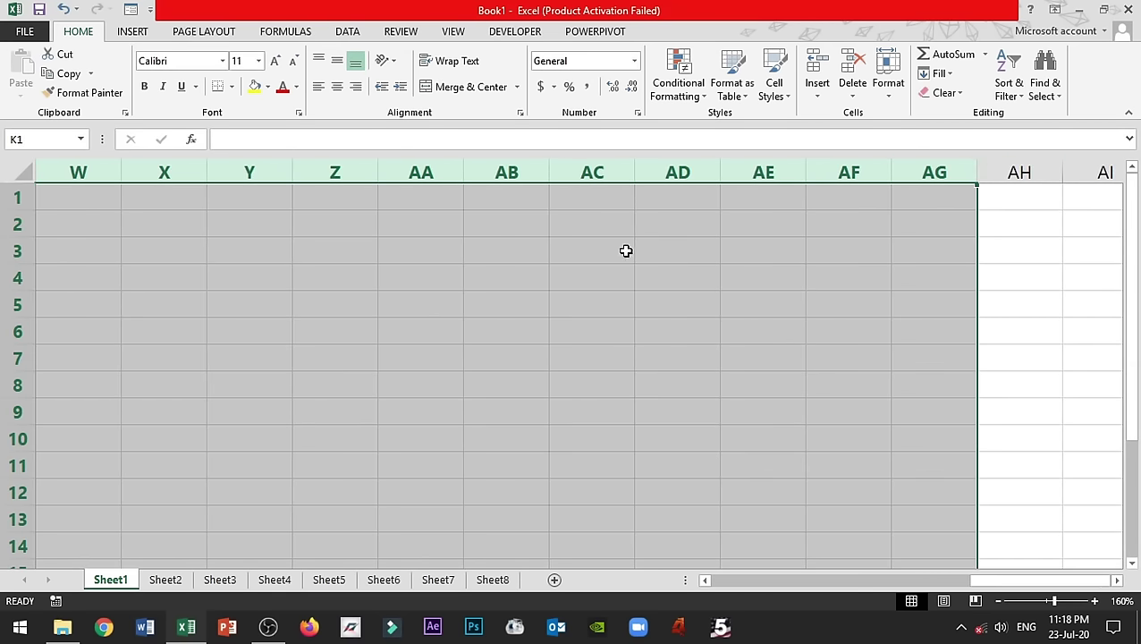
pyautogui.click(492, 298)
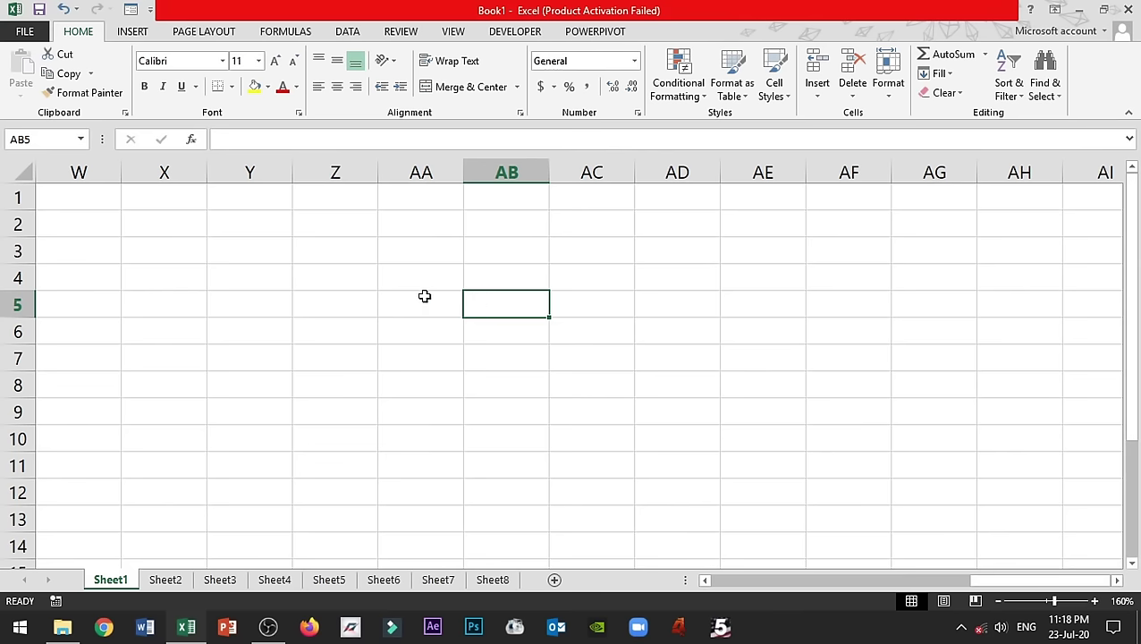
pyautogui.click(167, 172)
pyautogui.click(253, 171)
pyautogui.click(332, 172)
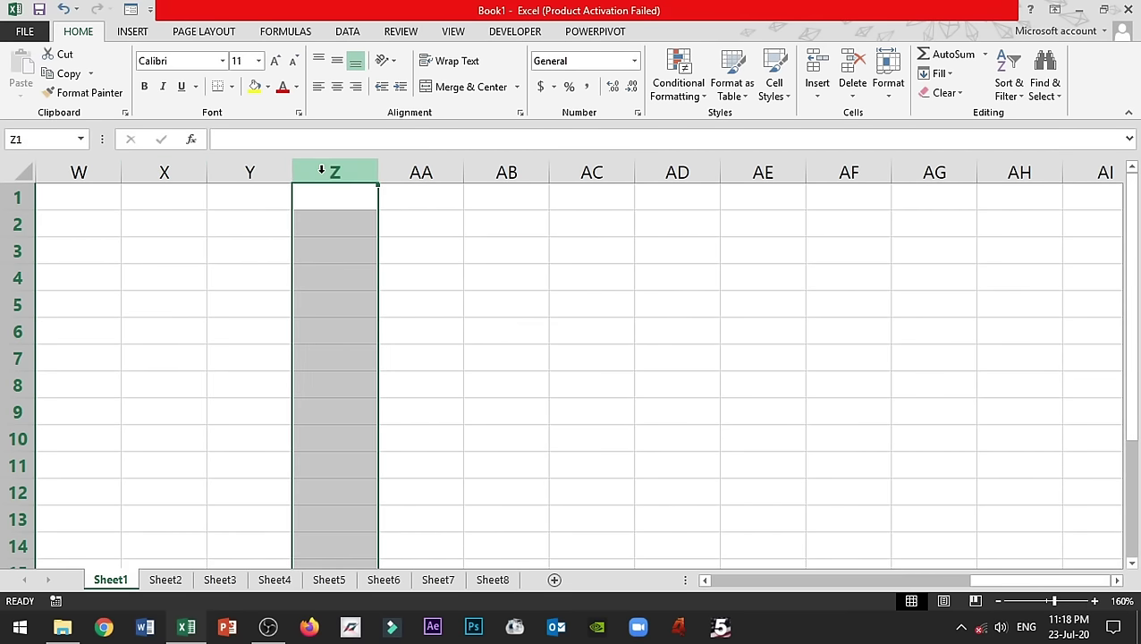
pyautogui.click(436, 175)
pyautogui.click(508, 172)
pyautogui.click(586, 171)
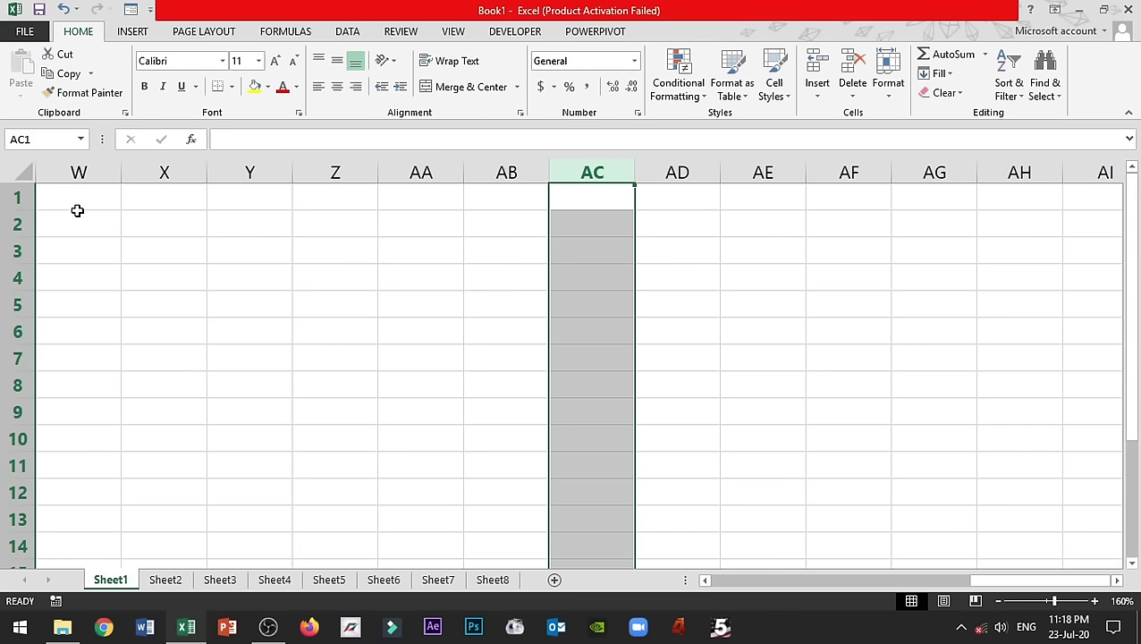
pyautogui.moveTo(77, 207)
pyautogui.mouseDown()
pyautogui.moveTo(104, 617)
pyautogui.moveTo(122, 427)
pyautogui.mouseUp()
pyautogui.click(126, 273)
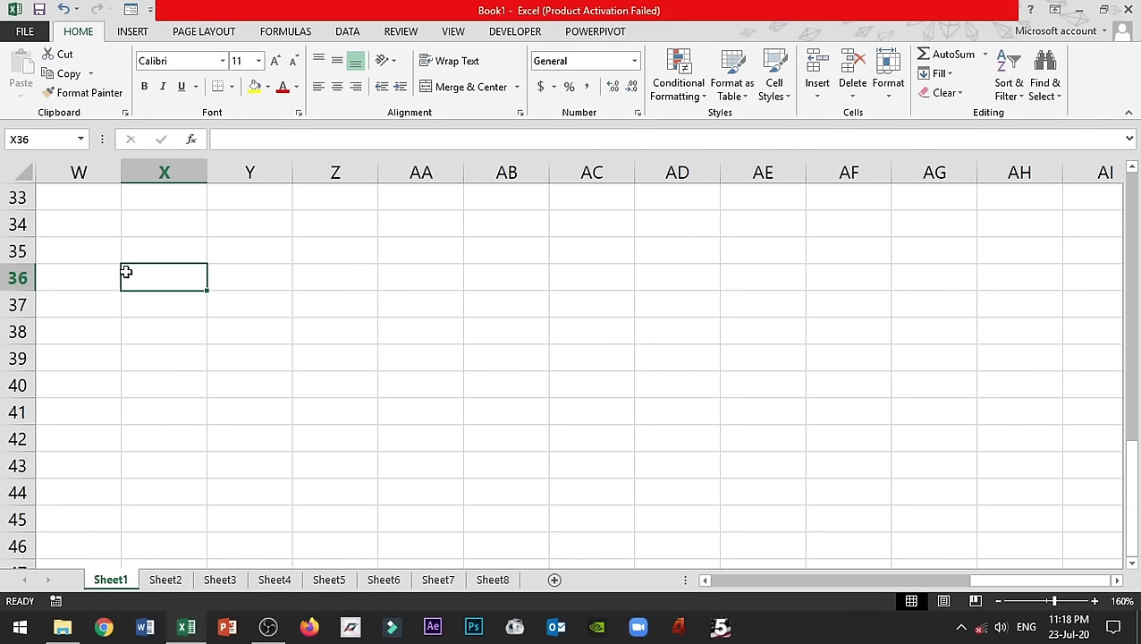
pyautogui.hotkey('ctrl', 'Home')
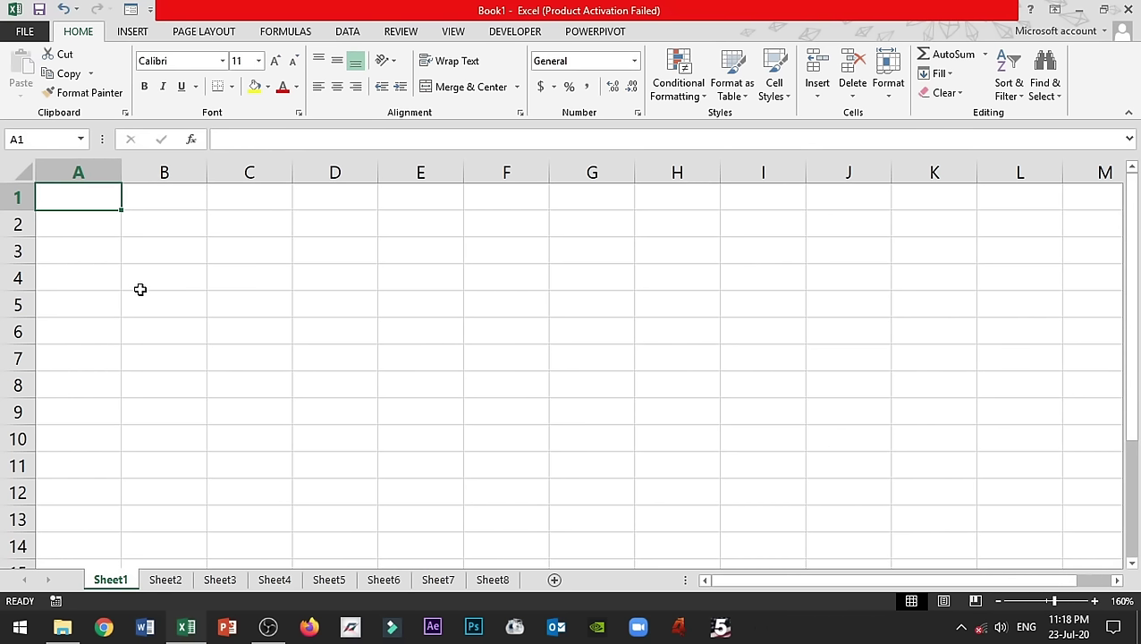
pyautogui.hotkey('ctrl', 'Right')
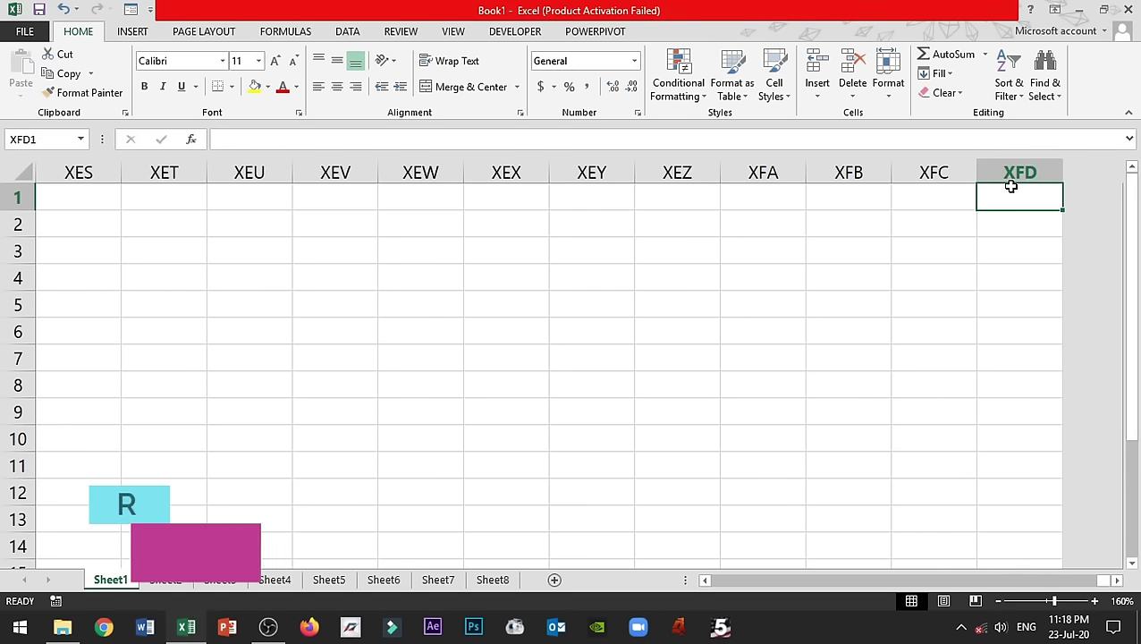
pyautogui.hotkey('ctrl', 'Down')
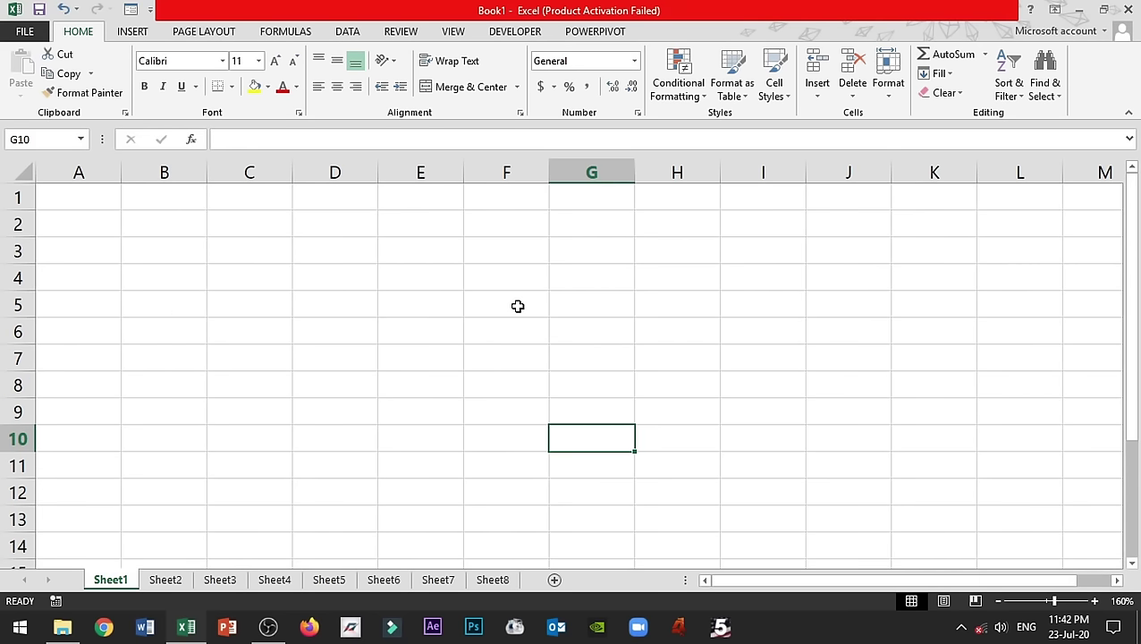
pyautogui.click(506, 172)
pyautogui.click(19, 308)
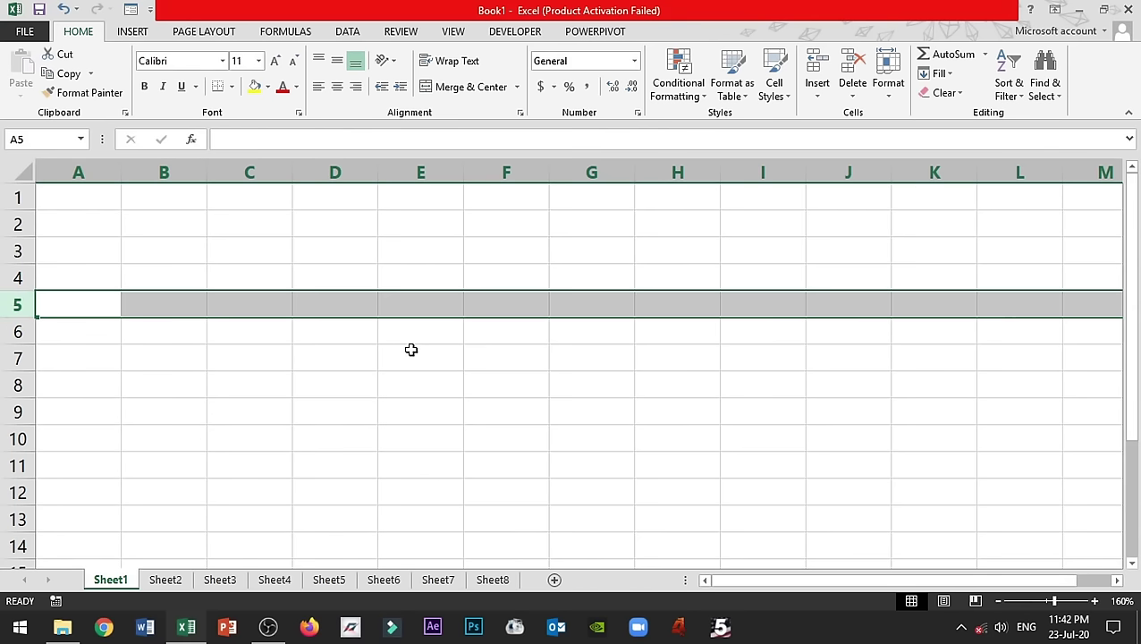
pyautogui.click(500, 309)
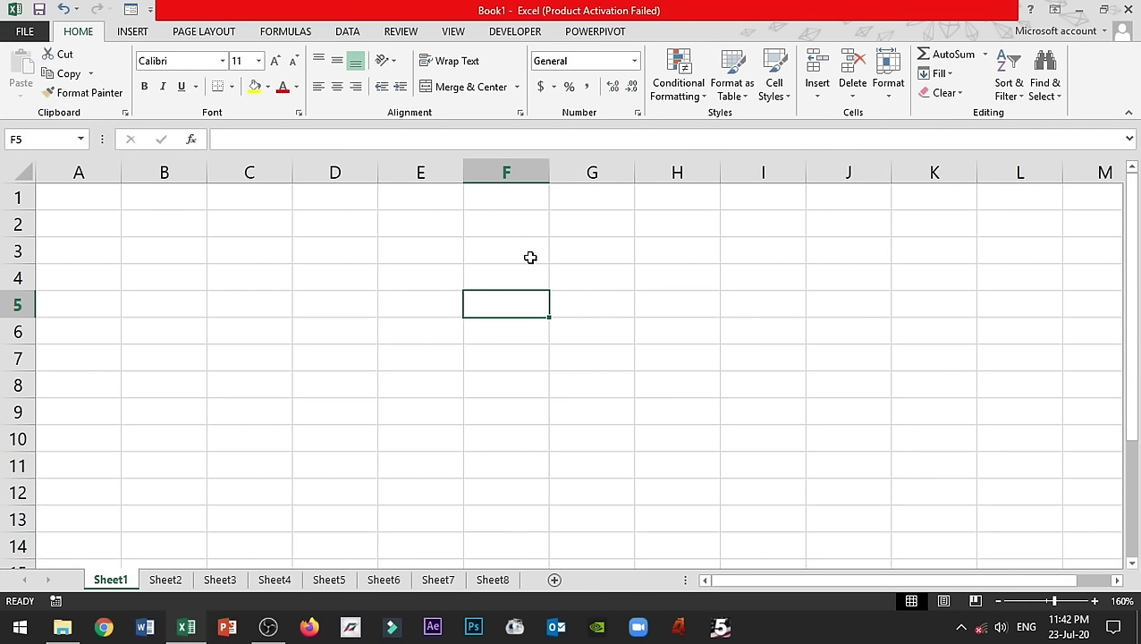
pyautogui.click(440, 338)
pyautogui.click(591, 403)
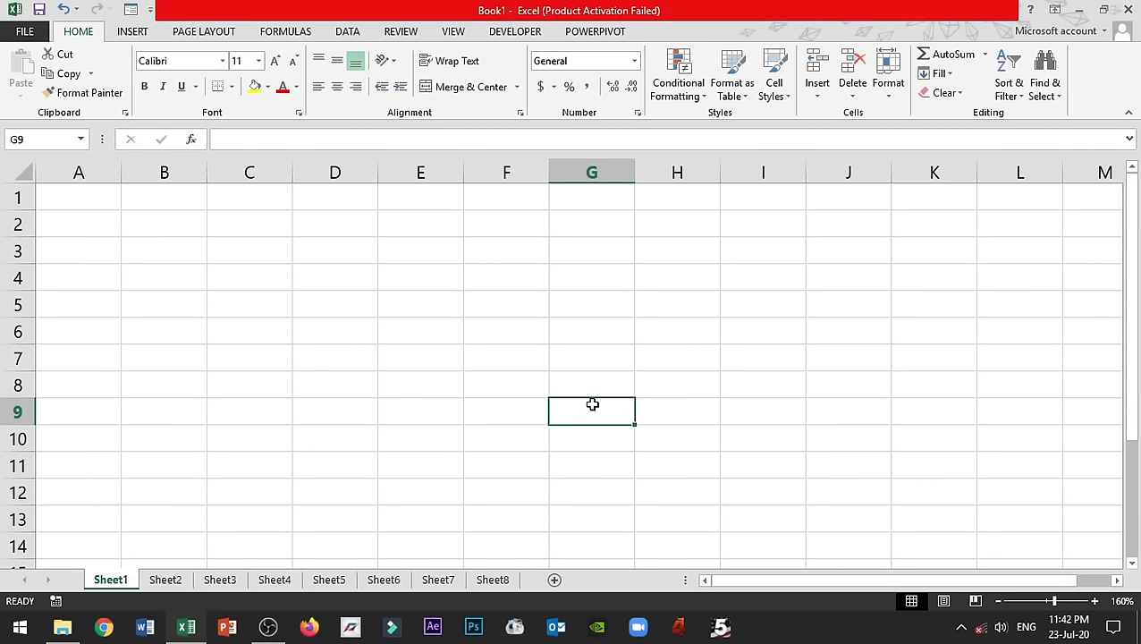
pyautogui.click(410, 339)
pyautogui.click(400, 285)
pyautogui.click(487, 302)
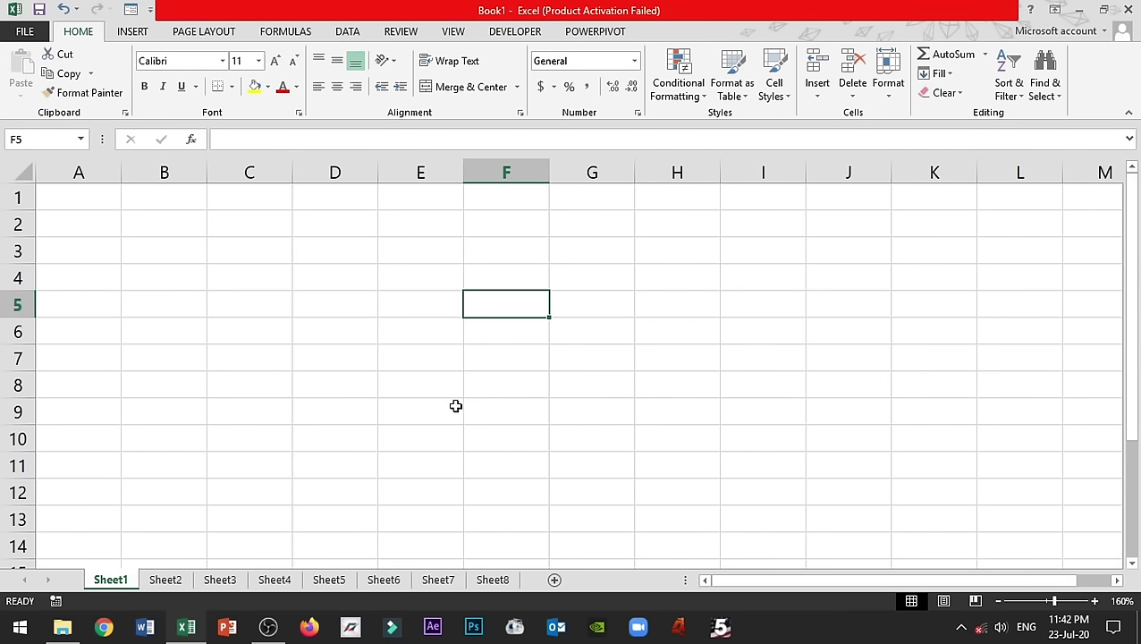
pyautogui.click(454, 406)
pyautogui.click(365, 330)
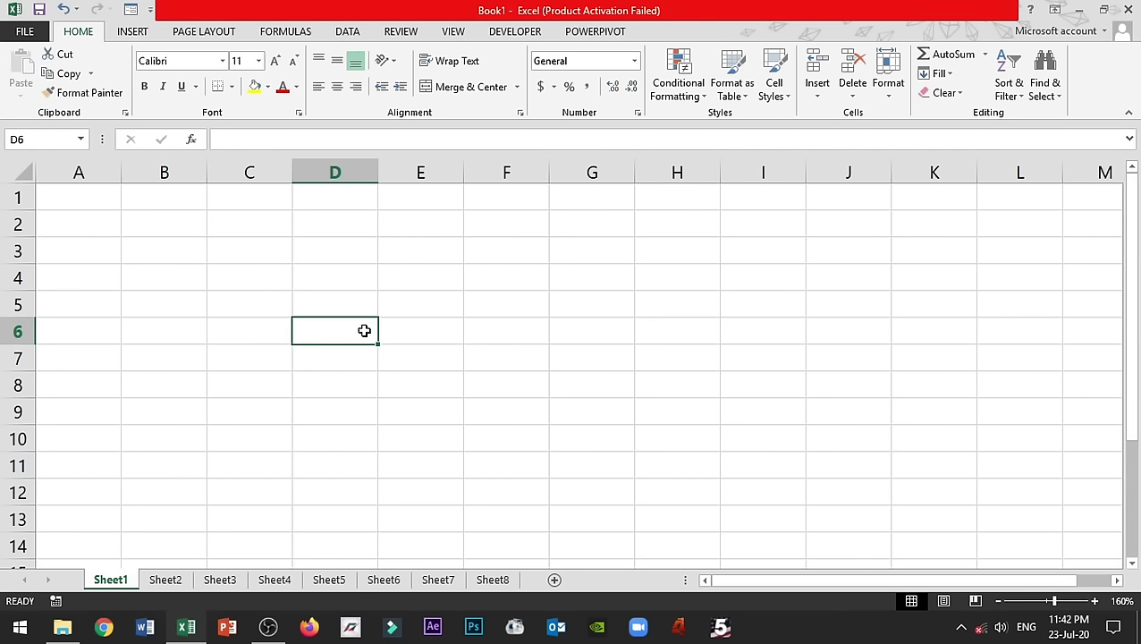
pyautogui.click(98, 179)
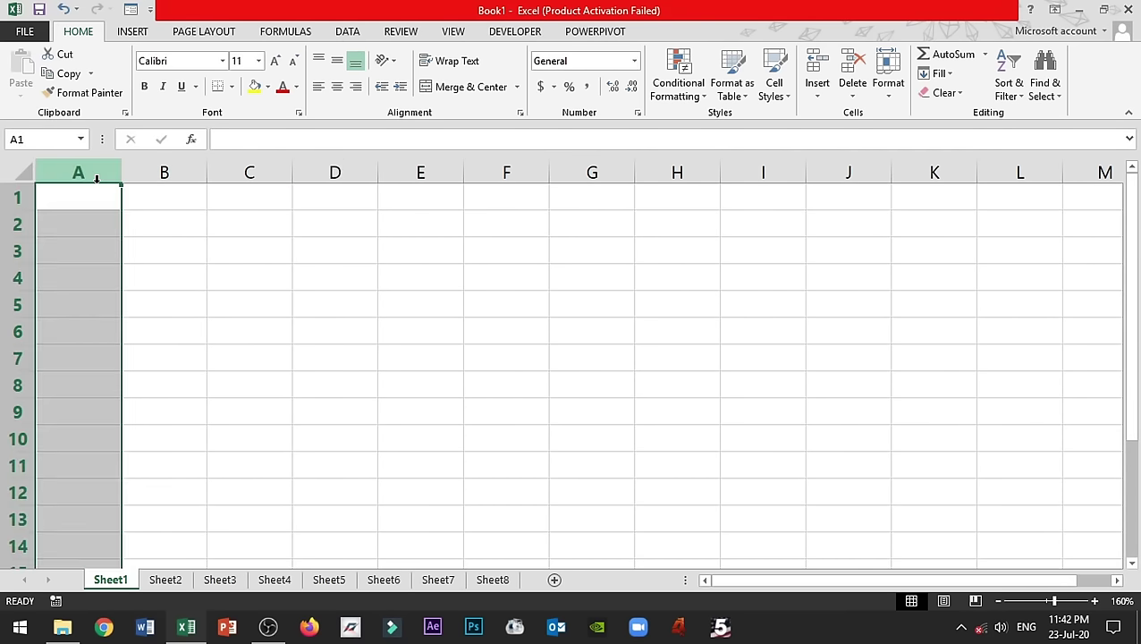
pyautogui.click(15, 198)
pyautogui.click(87, 199)
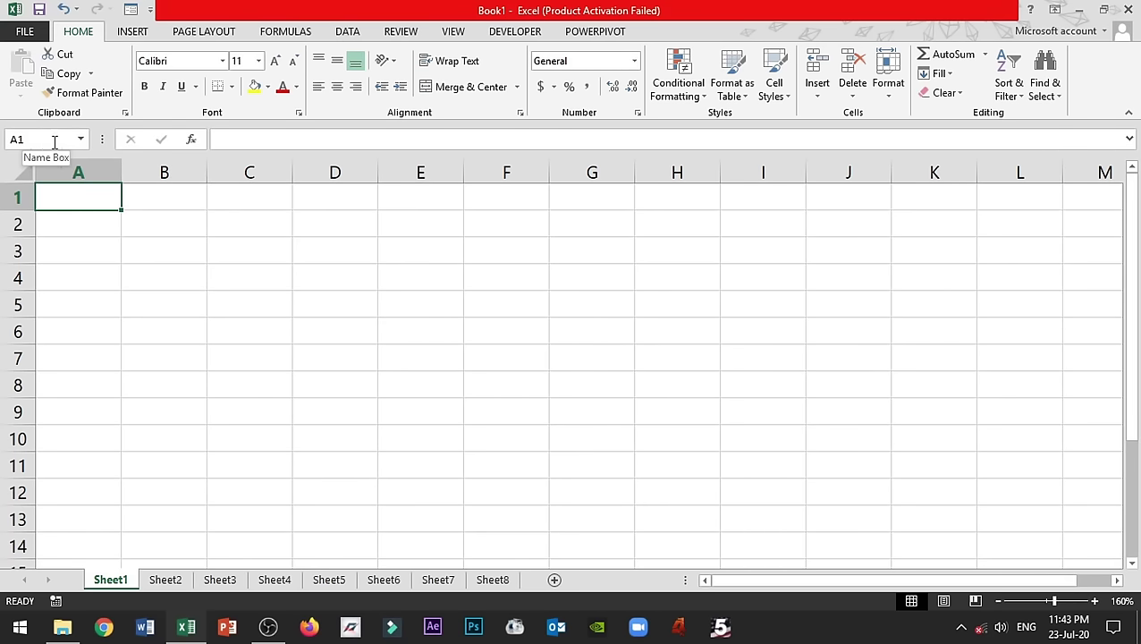
pyautogui.click(25, 144)
pyautogui.click(55, 139)
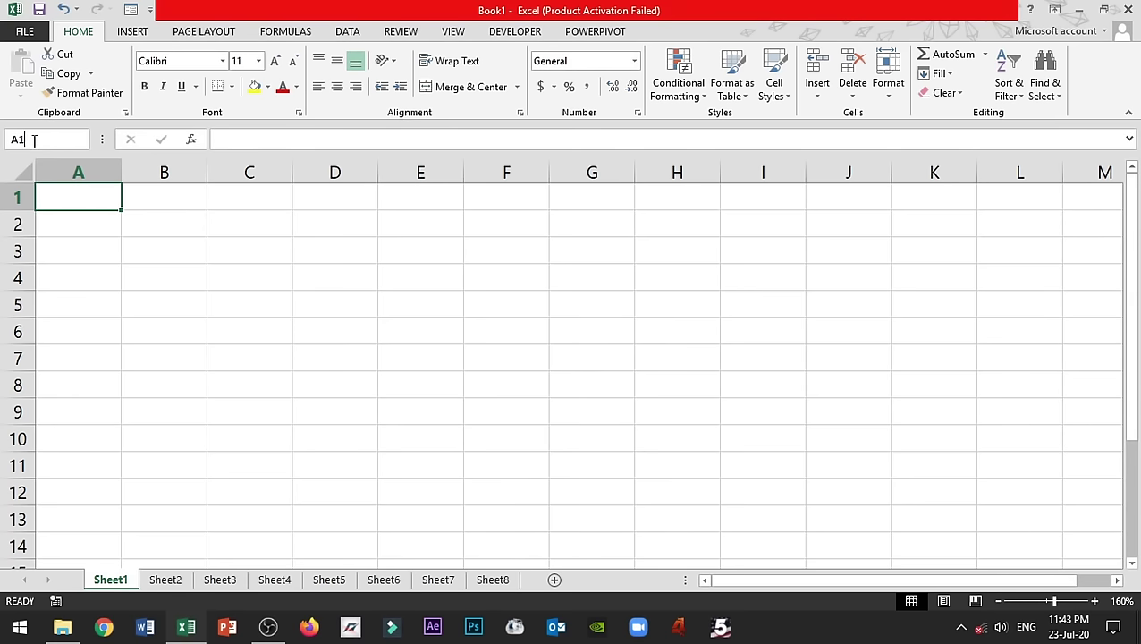
pyautogui.click(357, 288)
pyautogui.press('Down')
pyautogui.press('Down')
pyautogui.press('Down')
pyautogui.press('Left')
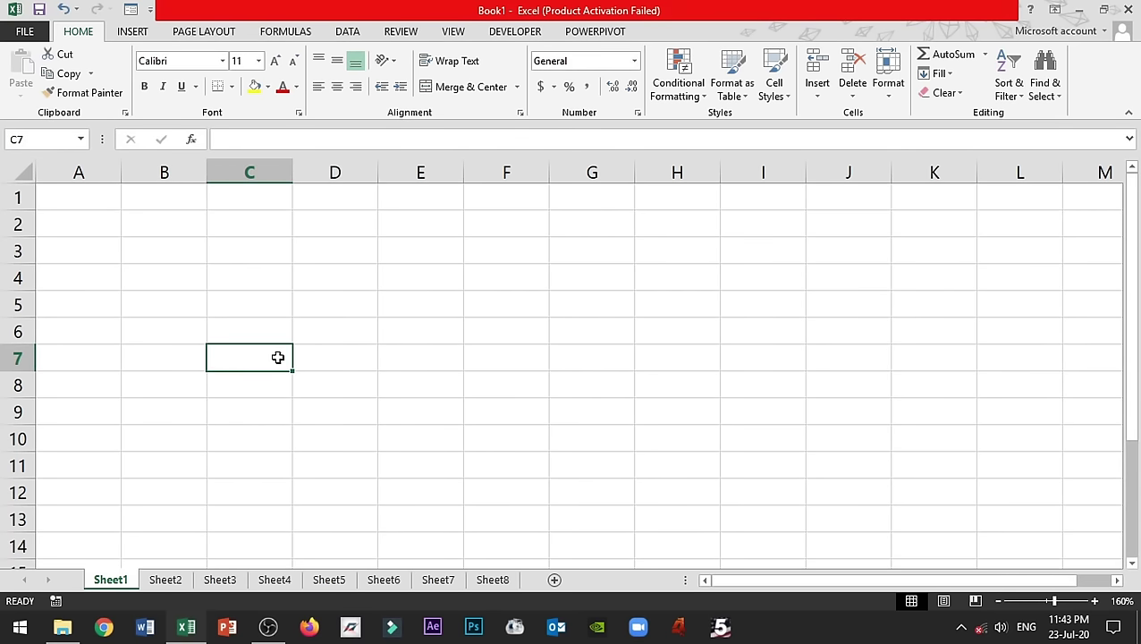
pyautogui.click(469, 320)
pyautogui.click(423, 390)
pyautogui.click(357, 311)
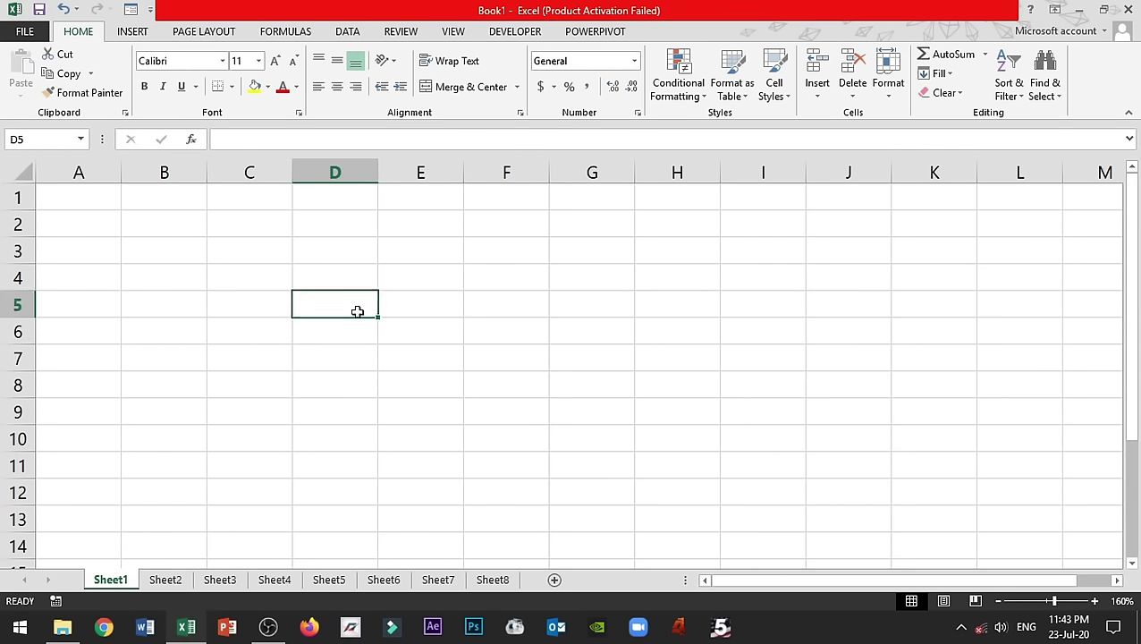
pyautogui.click(217, 295)
pyautogui.click(258, 389)
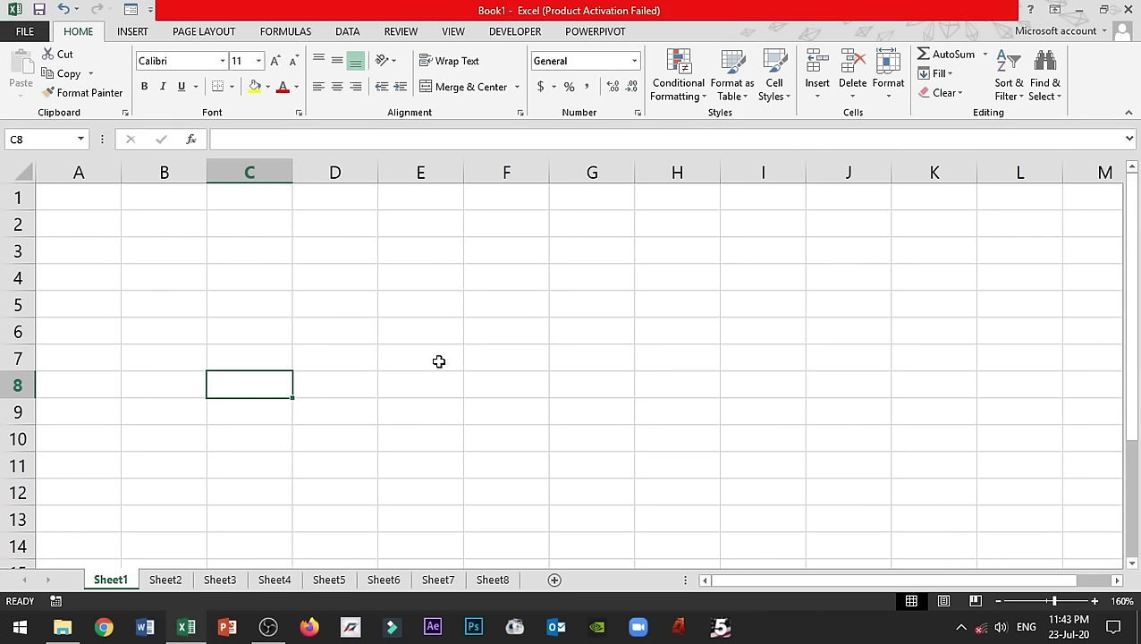
pyautogui.click(452, 325)
pyautogui.click(417, 429)
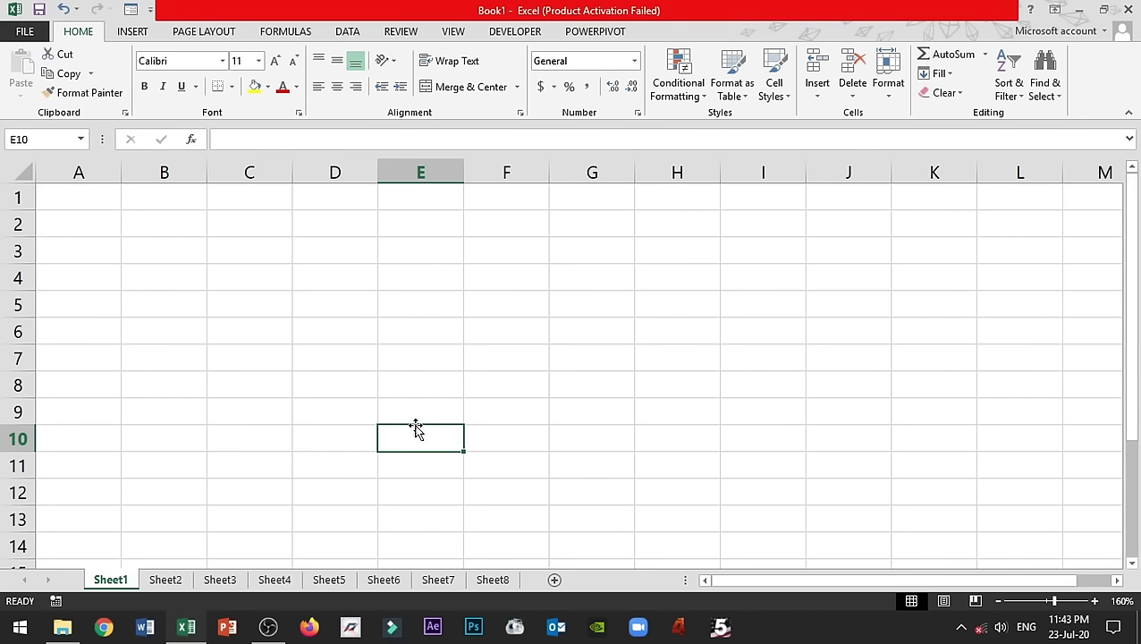
pyautogui.click(302, 303)
pyautogui.click(552, 333)
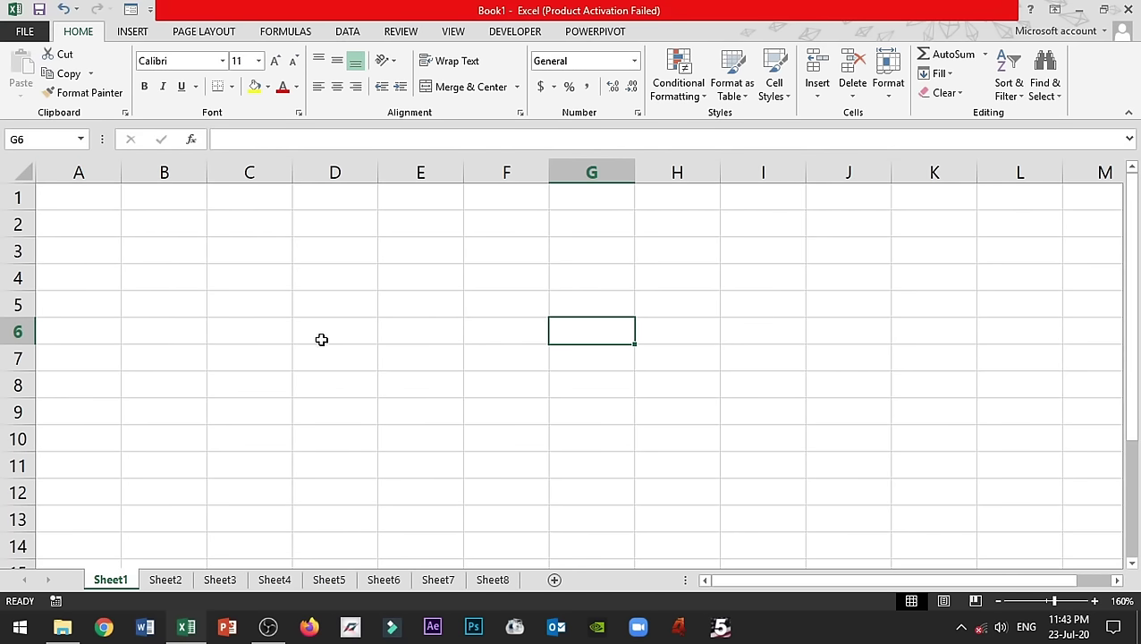
pyautogui.click(418, 329)
pyautogui.press('Left')
pyautogui.press('Down')
pyautogui.press('Down')
pyautogui.click(351, 313)
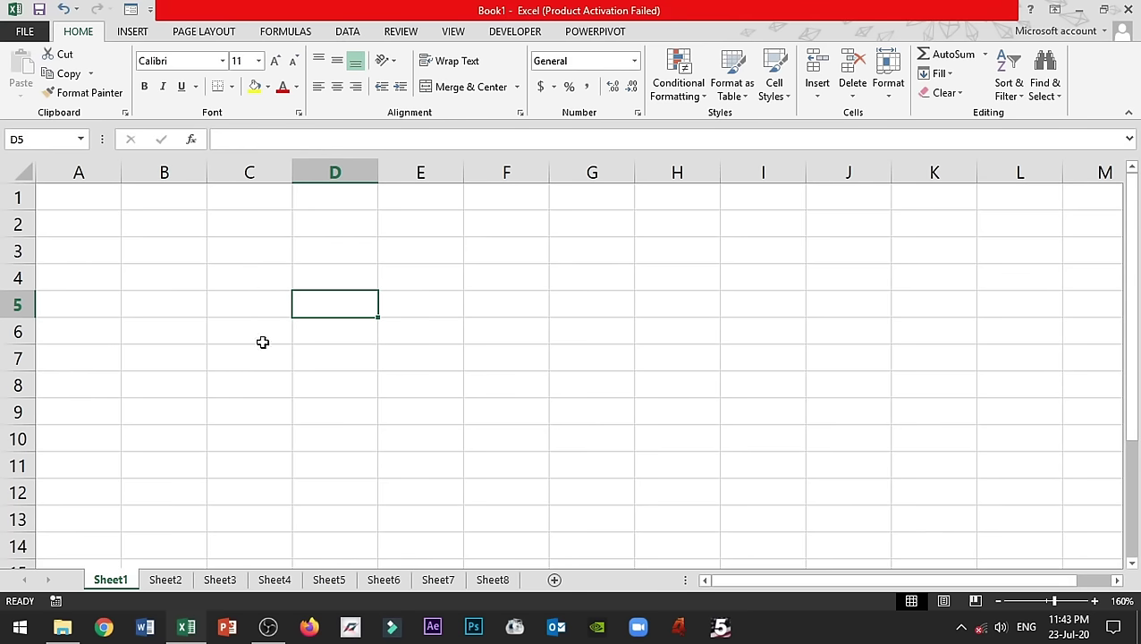
pyautogui.click(384, 436)
pyautogui.click(377, 312)
pyautogui.click(560, 390)
pyautogui.click(586, 307)
pyautogui.click(446, 304)
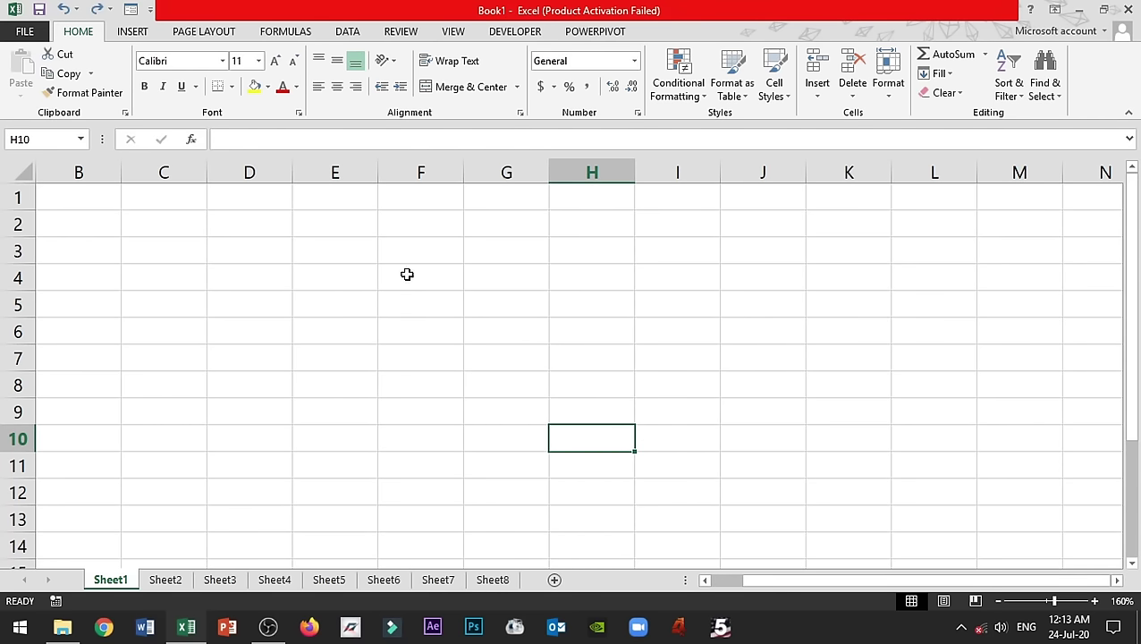
pyautogui.click(407, 277)
# - Enter 'There is nothing like home' in cell F4
pyautogui.write('There')
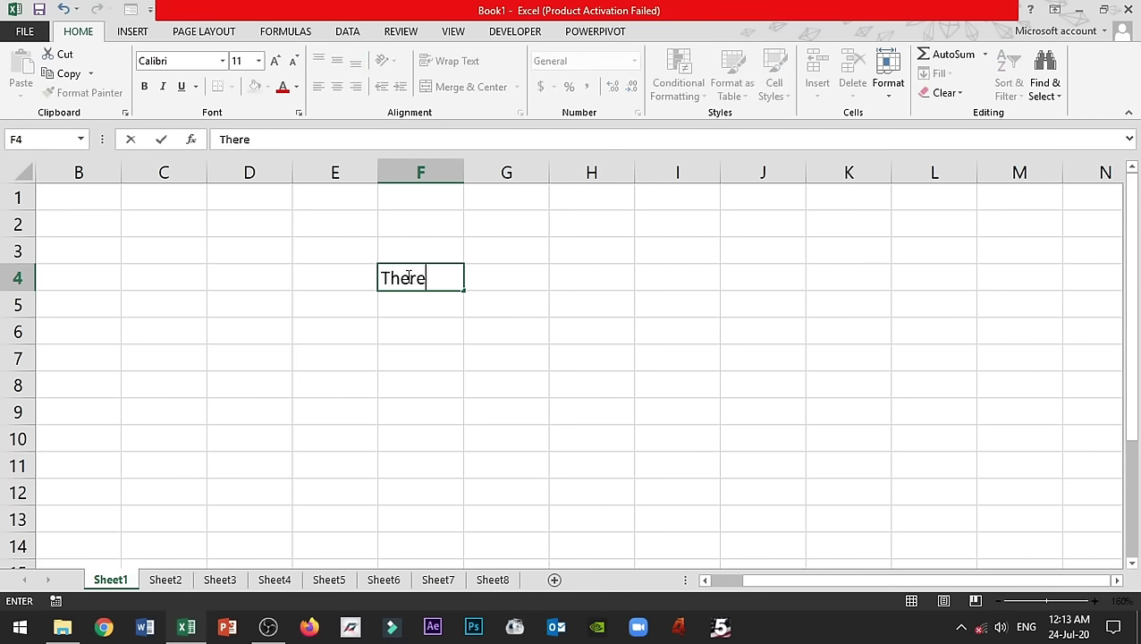
pyautogui.write(' is n')
pyautogui.write('oti')
pyautogui.write('hi')
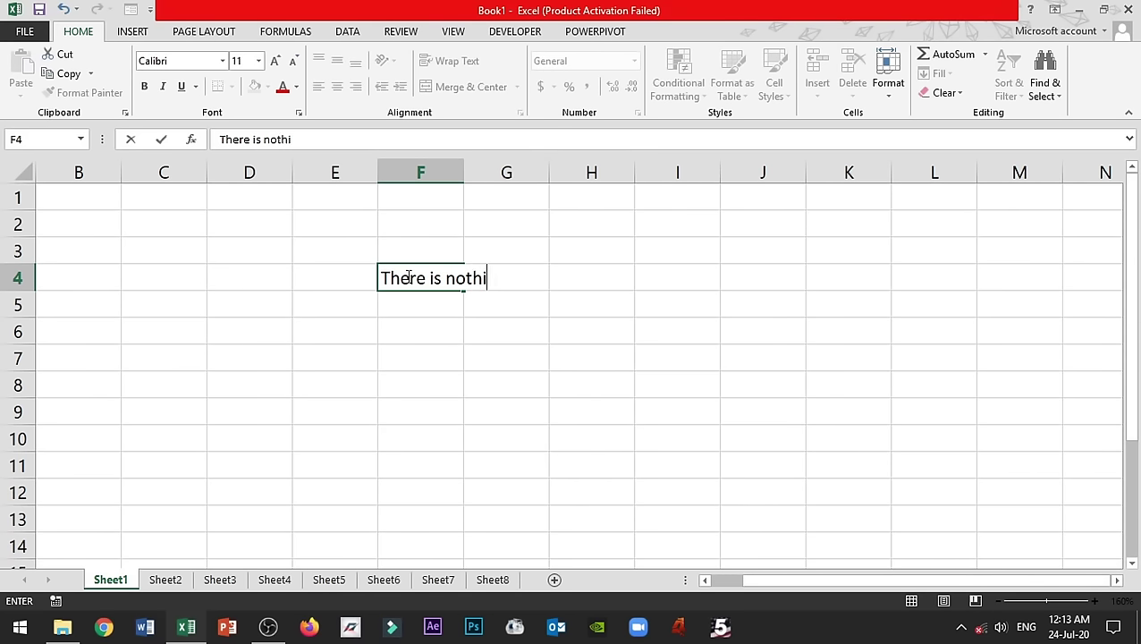
pyautogui.write('ng like ')
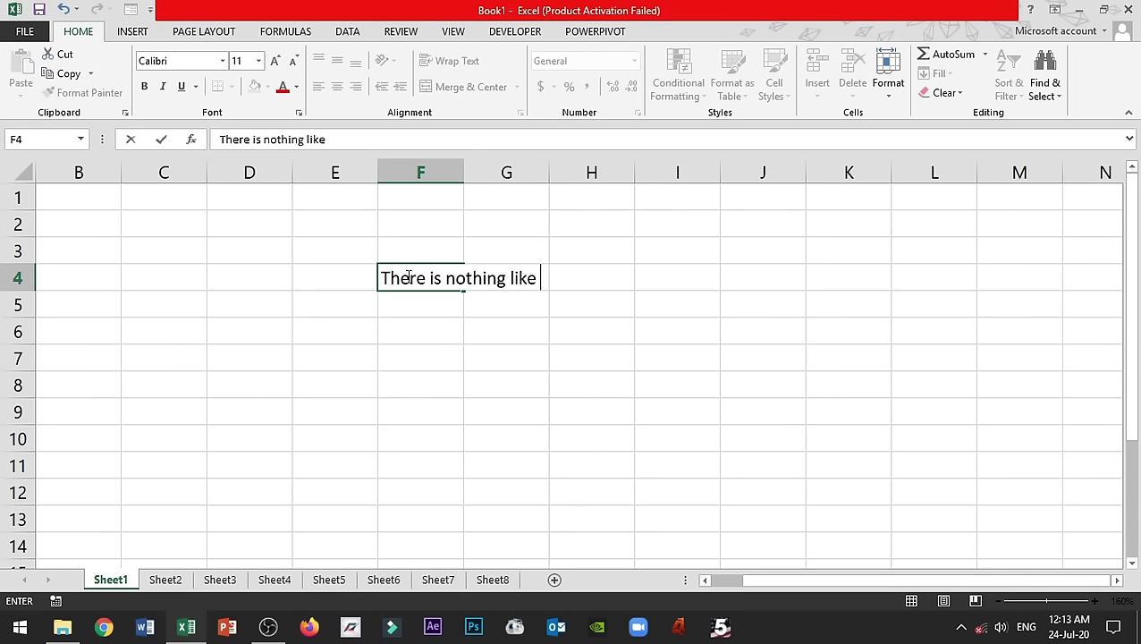
pyautogui.write('home')
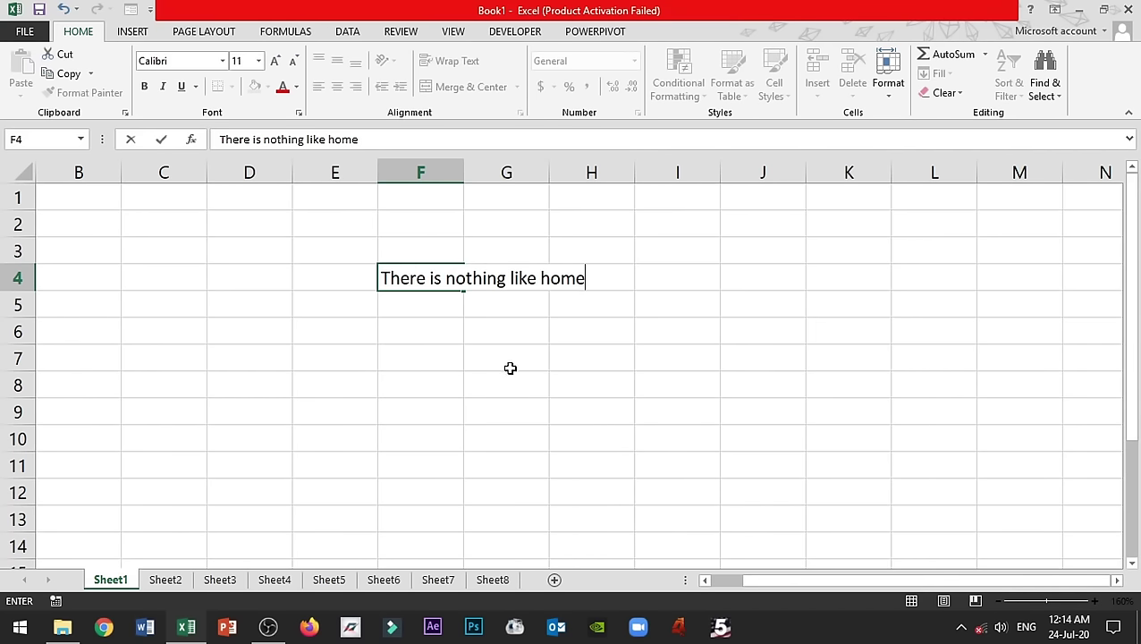
pyautogui.click(510, 368)
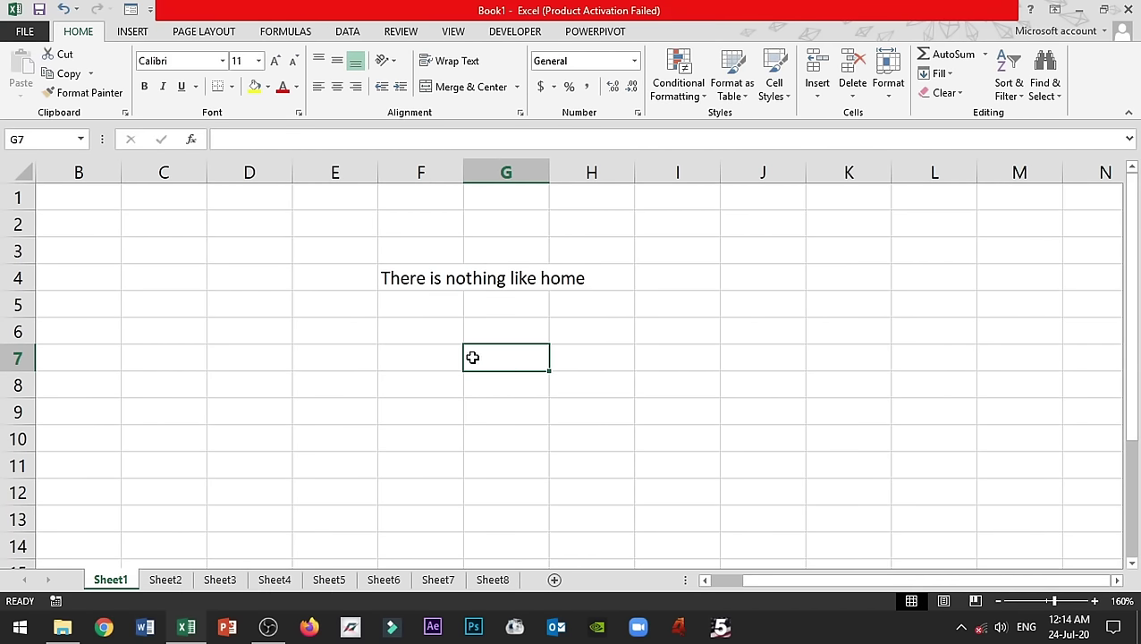
pyautogui.click(439, 283)
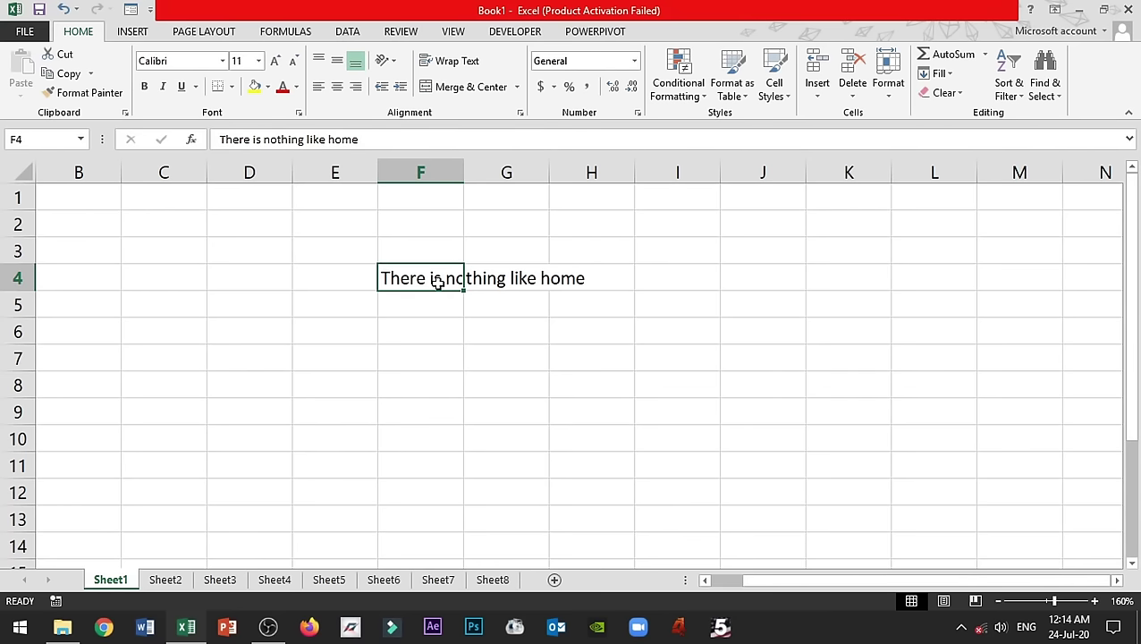
# - Select F6, G4, H4 and G7 around the overflowing sentence, ending on G4
pyautogui.click(435, 333)
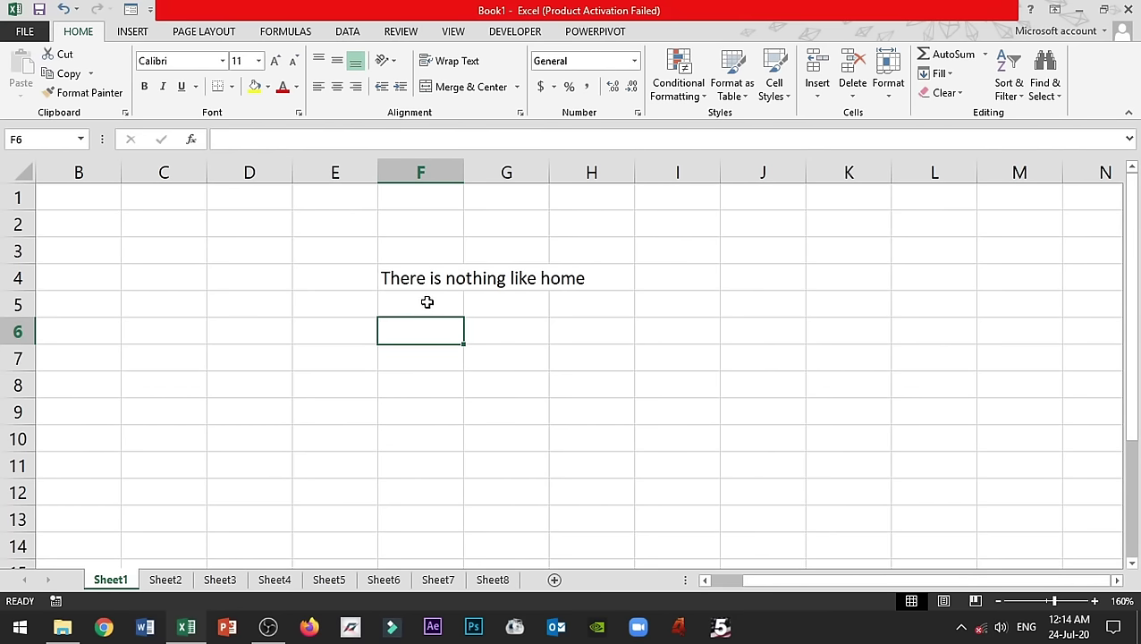
pyautogui.click(486, 279)
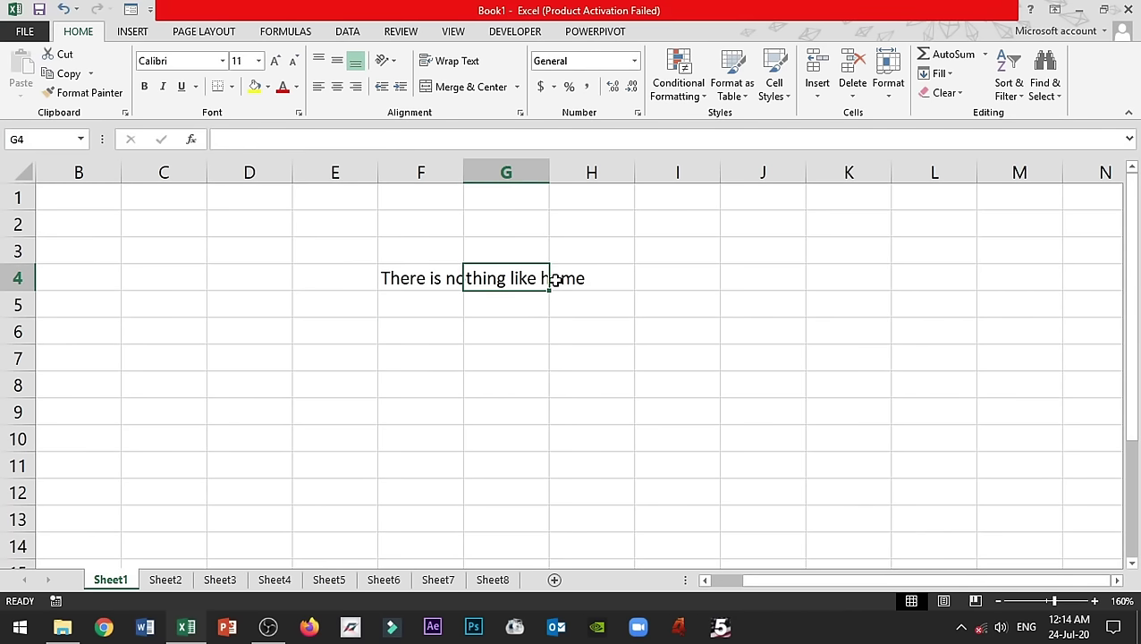
pyautogui.click(586, 279)
pyautogui.click(496, 280)
pyautogui.click(586, 279)
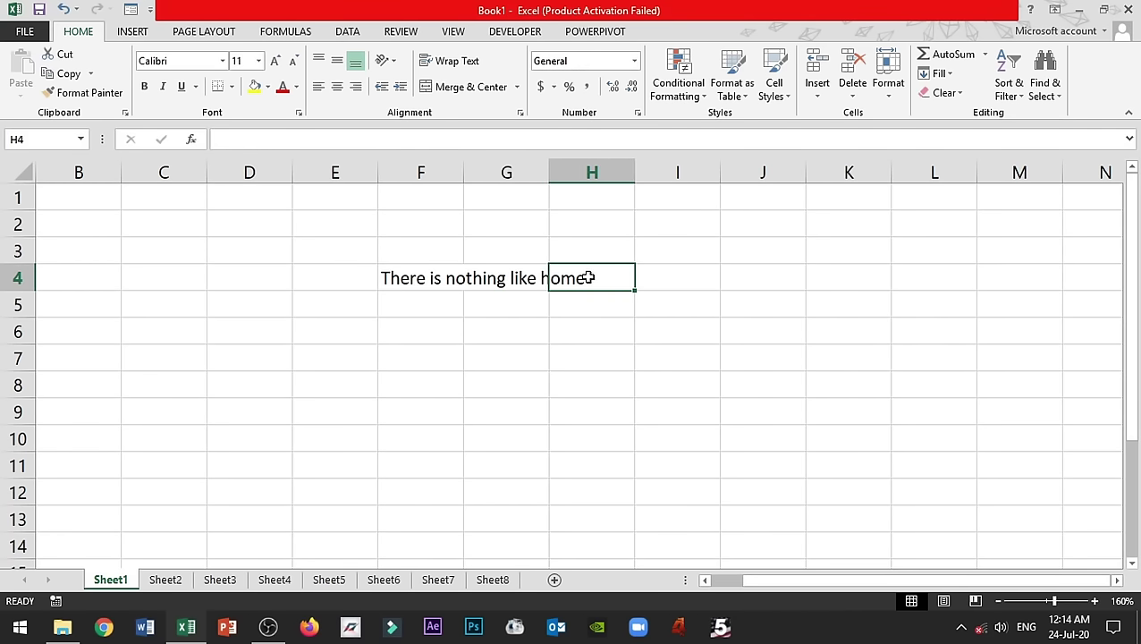
pyautogui.click(519, 353)
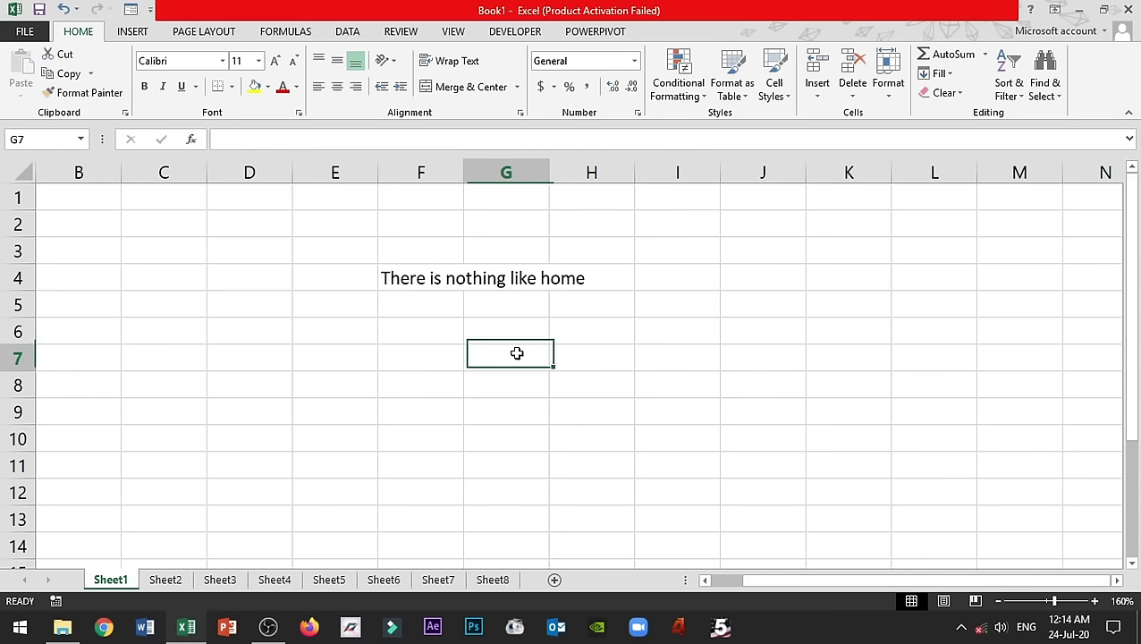
pyautogui.click(513, 280)
pyautogui.click(594, 282)
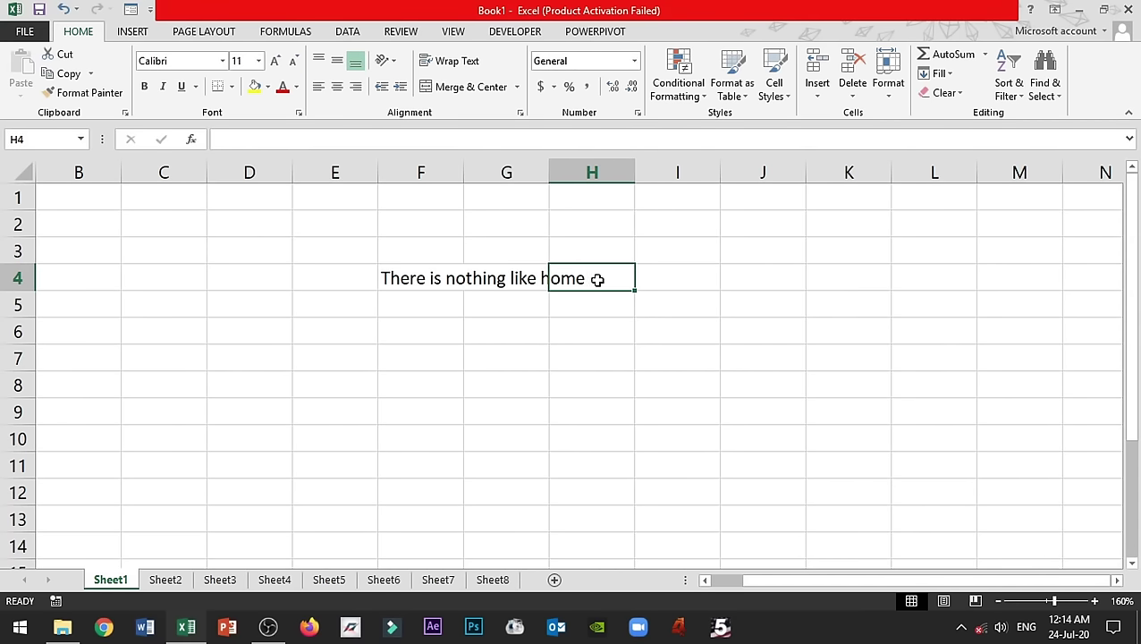
pyautogui.click(513, 279)
# - Enter 1 in G4, then select F4 to see its sentence now cut off
pyautogui.write('1')
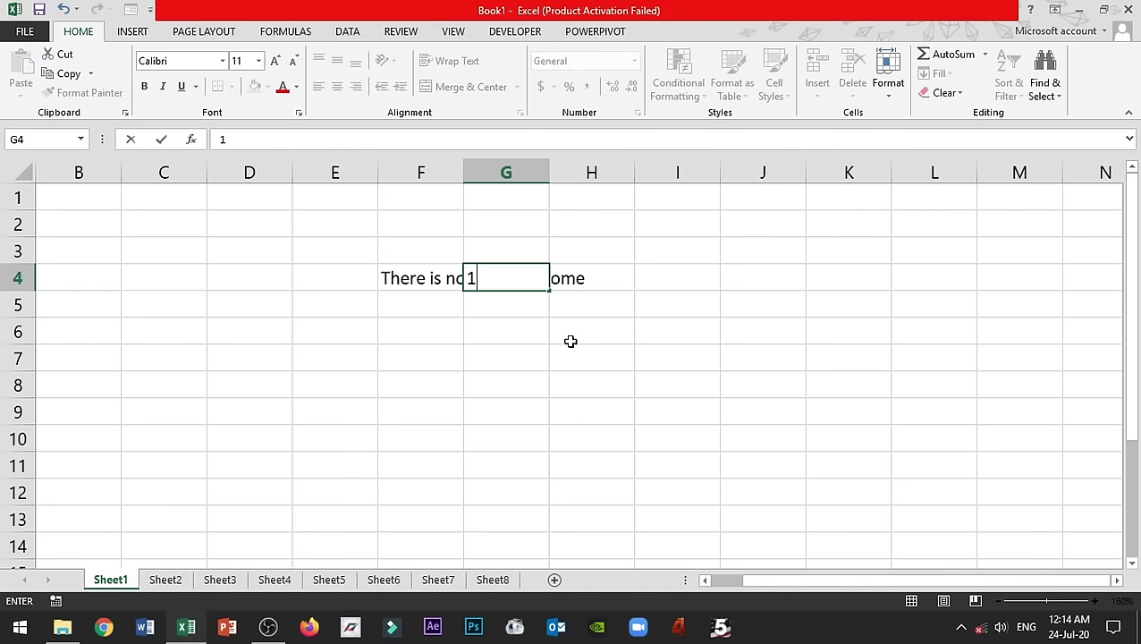
pyautogui.press('Return')
pyautogui.click(426, 281)
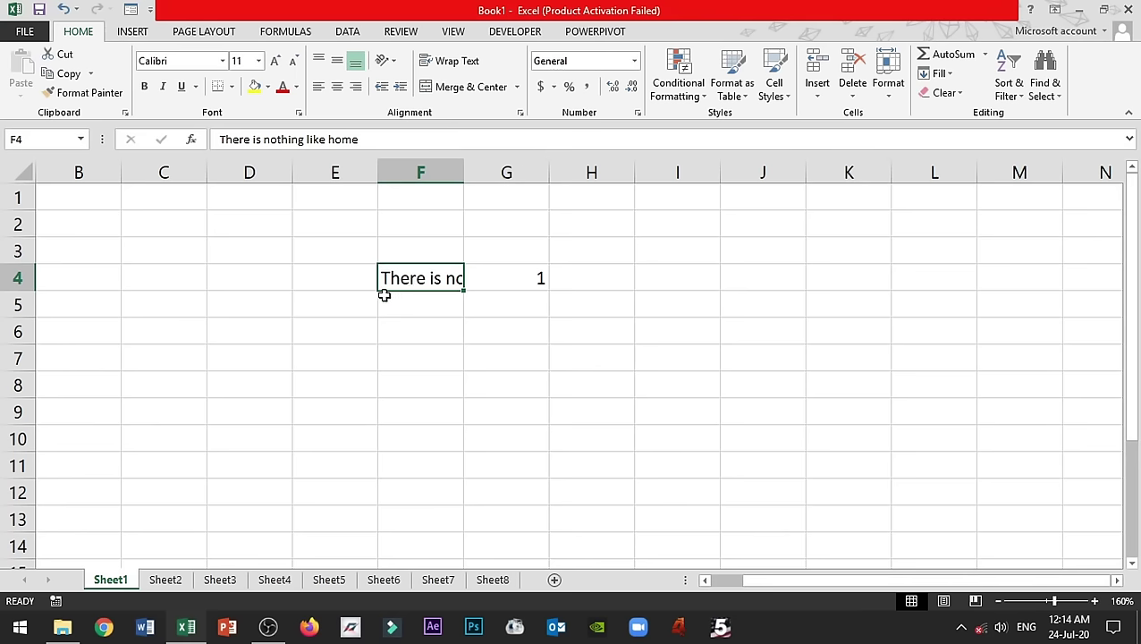
pyautogui.press('Left')
pyautogui.click(414, 303)
pyautogui.click(422, 278)
# - Compare selecting row 4, cell F4 and column F, finishing with all of column F selected
pyautogui.click(15, 279)
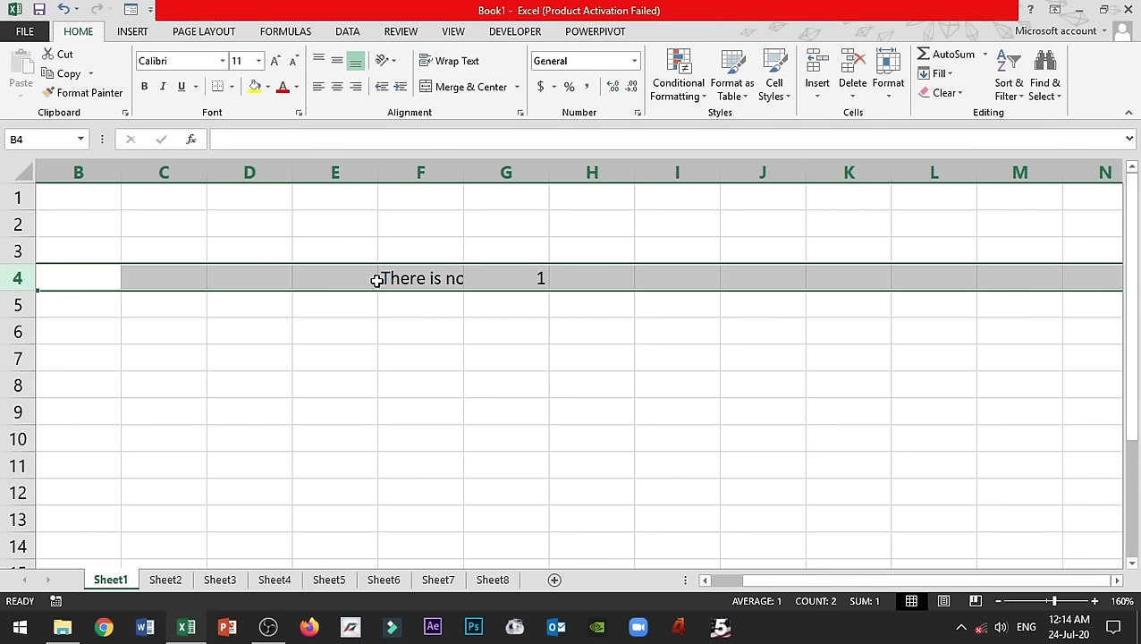
pyautogui.click(445, 279)
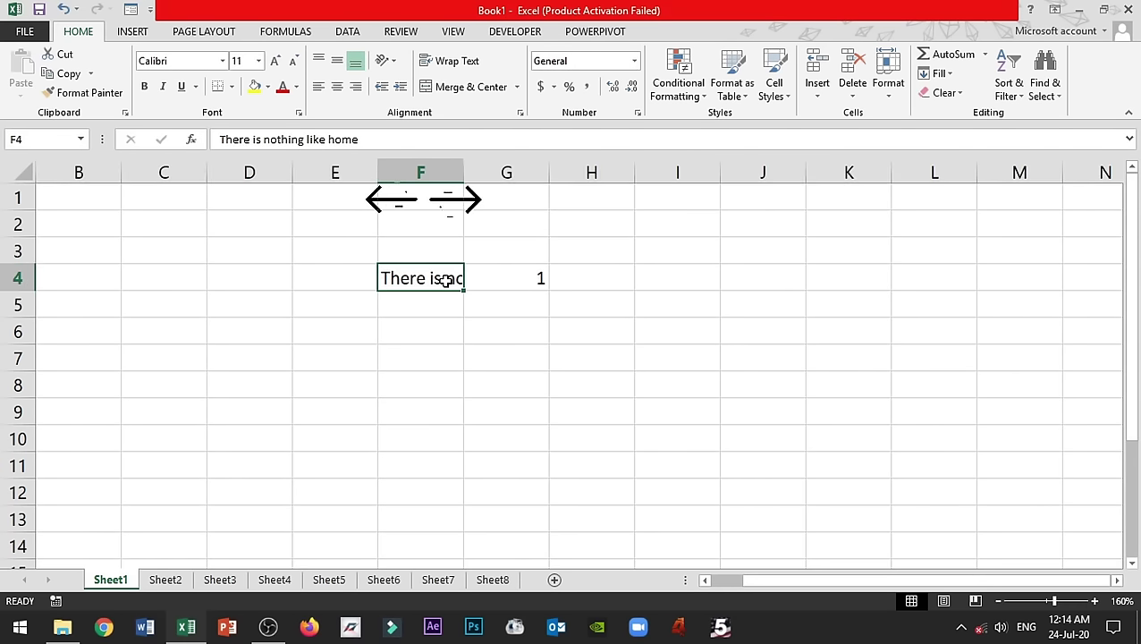
pyautogui.click(441, 171)
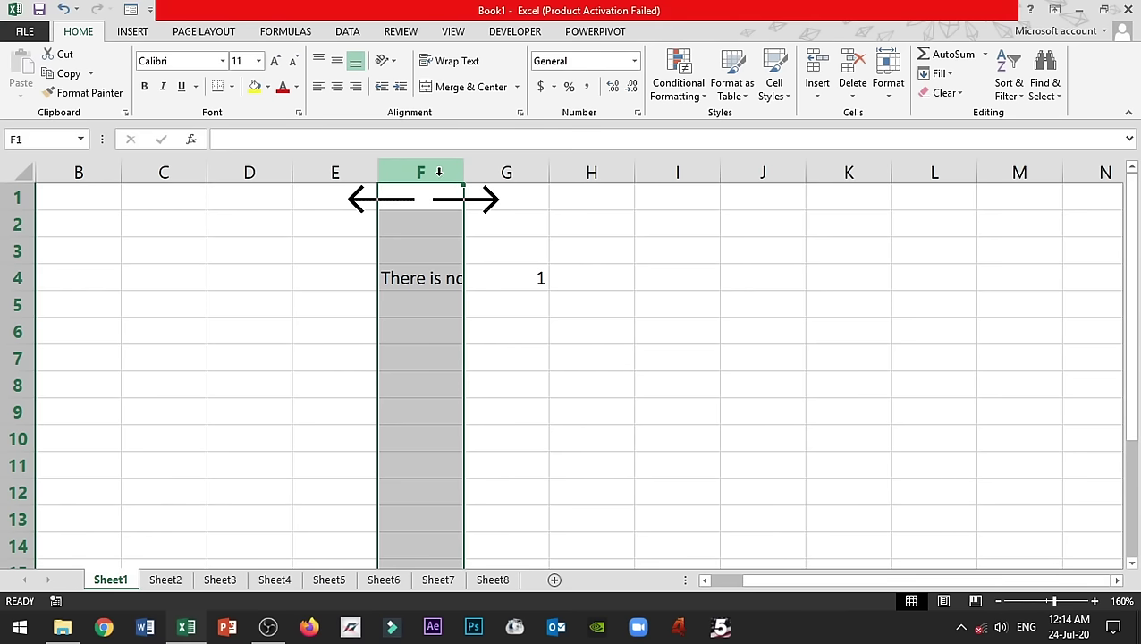
pyautogui.click(13, 276)
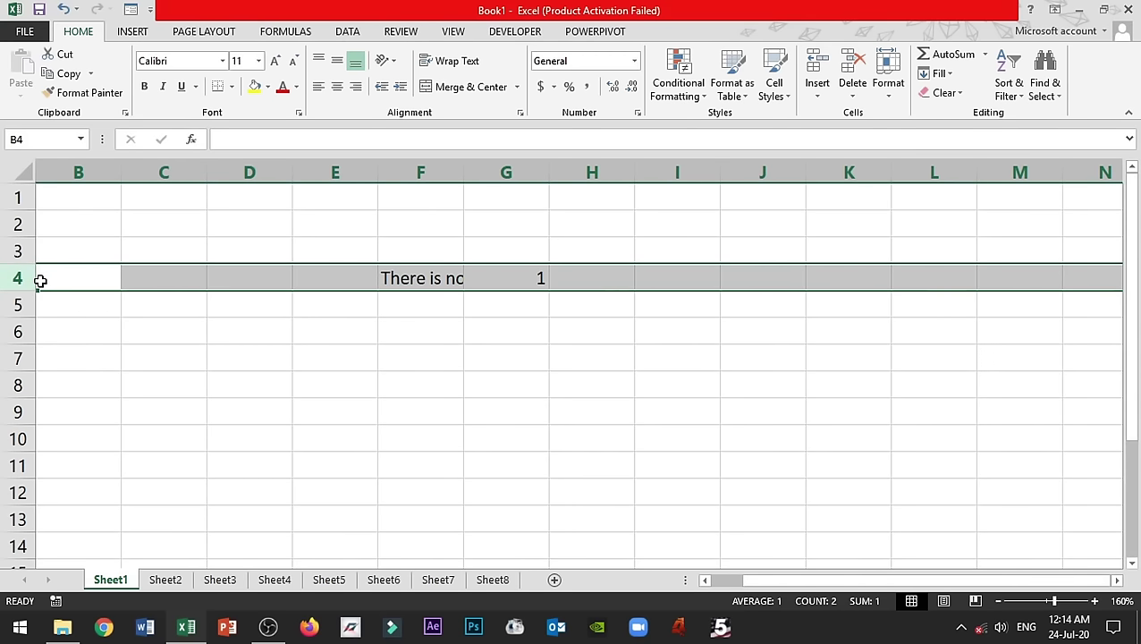
pyautogui.click(420, 355)
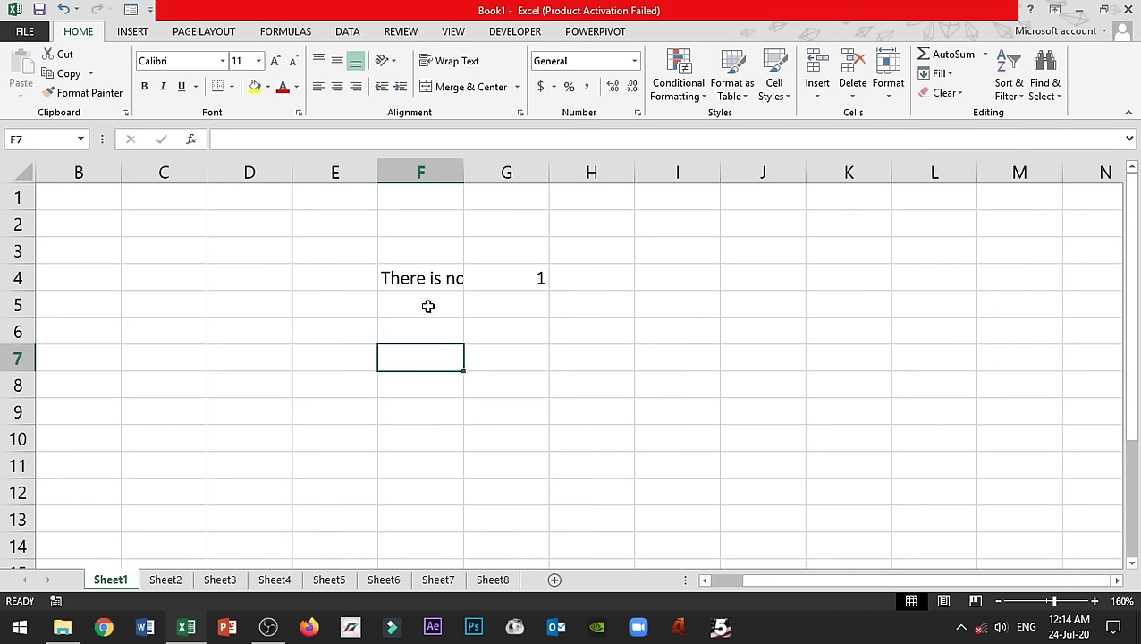
pyautogui.click(433, 279)
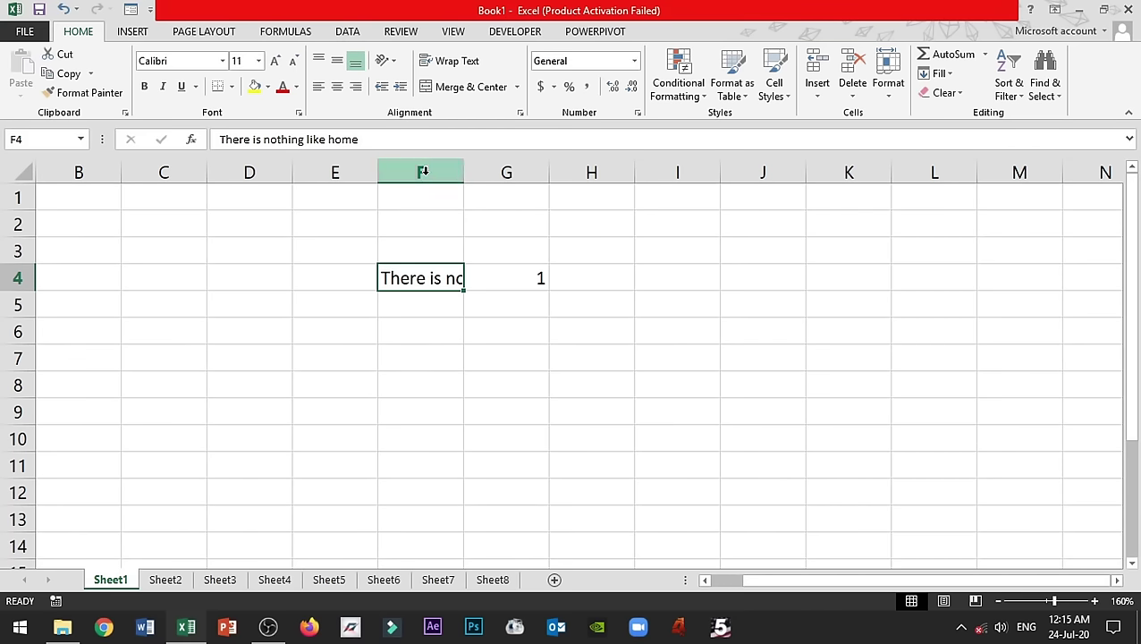
pyautogui.click(424, 172)
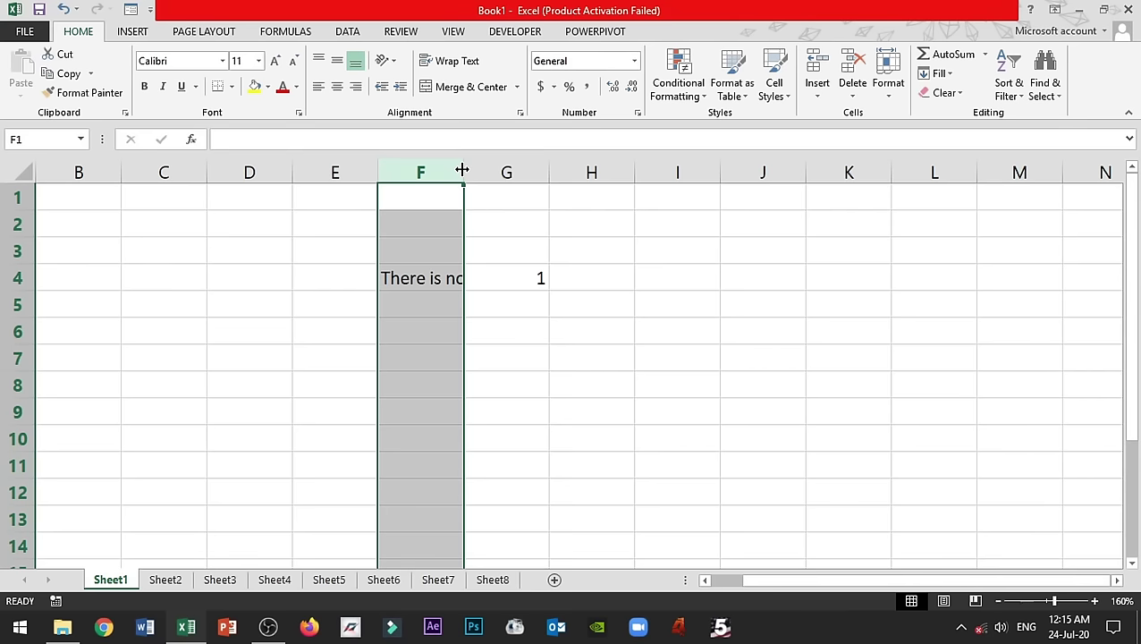
pyautogui.moveTo(462, 170); pyautogui.dragTo(598, 176)
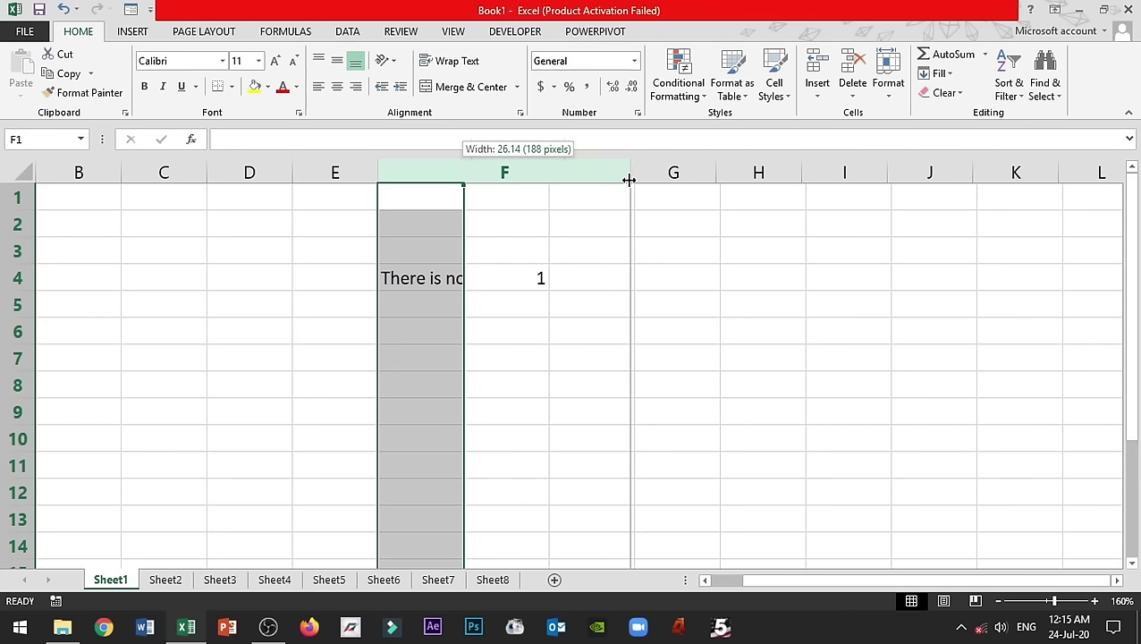
pyautogui.moveTo(598, 175); pyautogui.dragTo(635, 175)
pyautogui.click(539, 306)
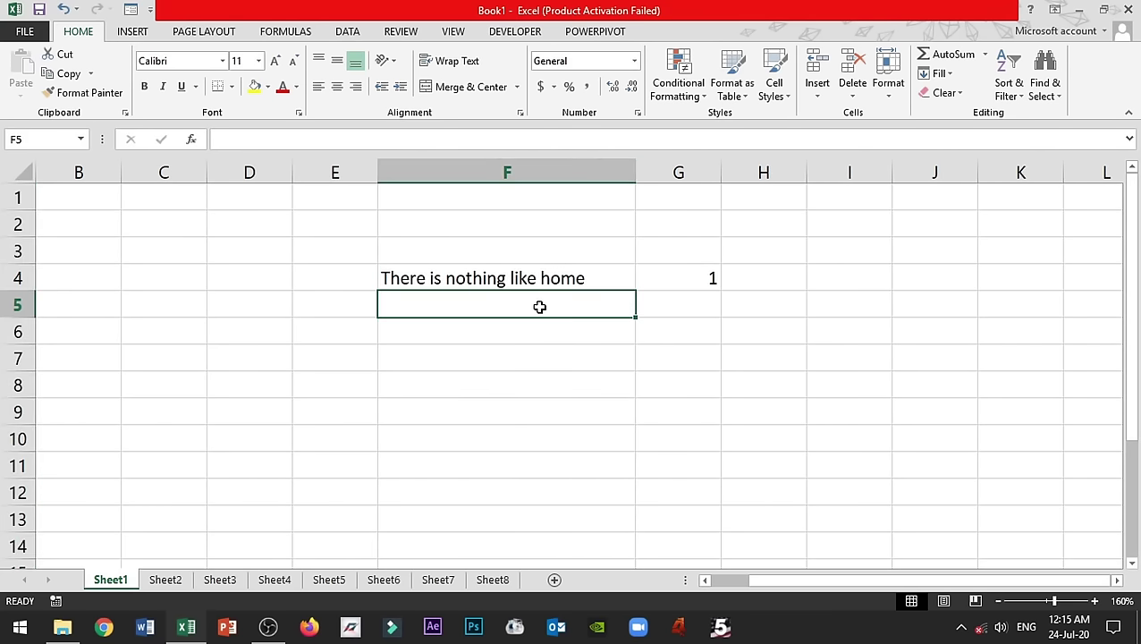
pyautogui.click(531, 278)
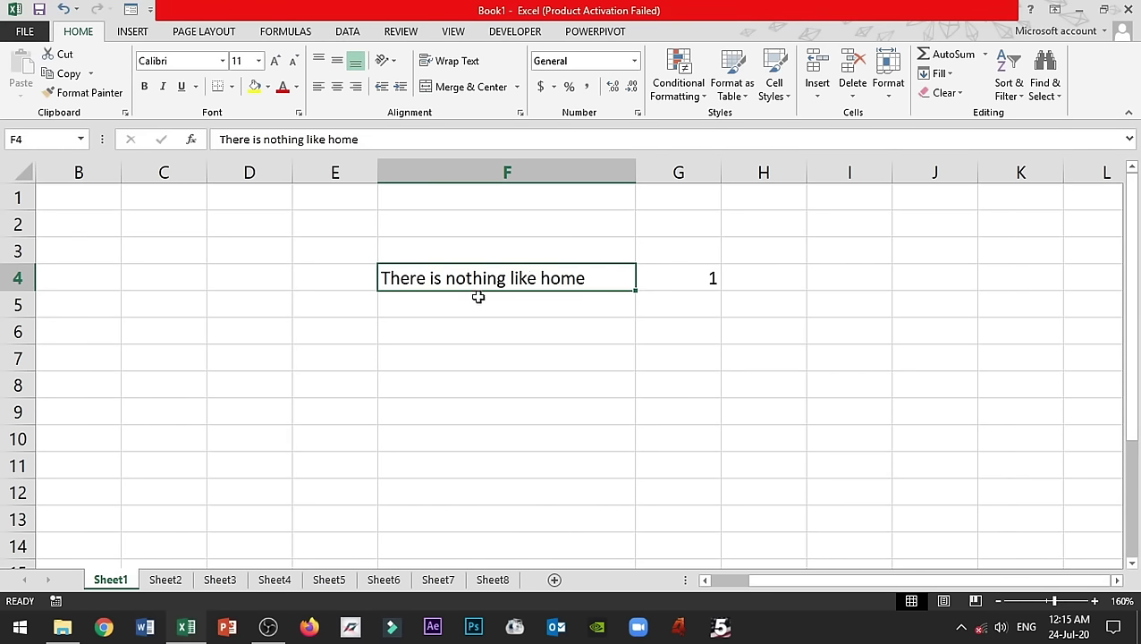
pyautogui.click(477, 300)
pyautogui.click(486, 279)
pyautogui.click(544, 167)
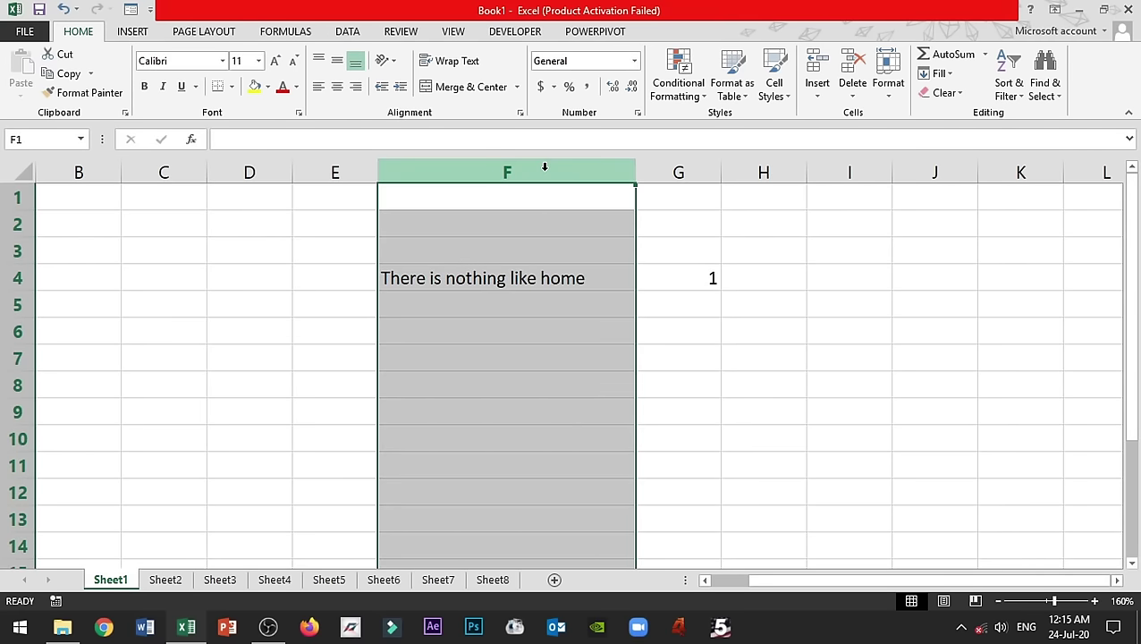
pyautogui.click(608, 286)
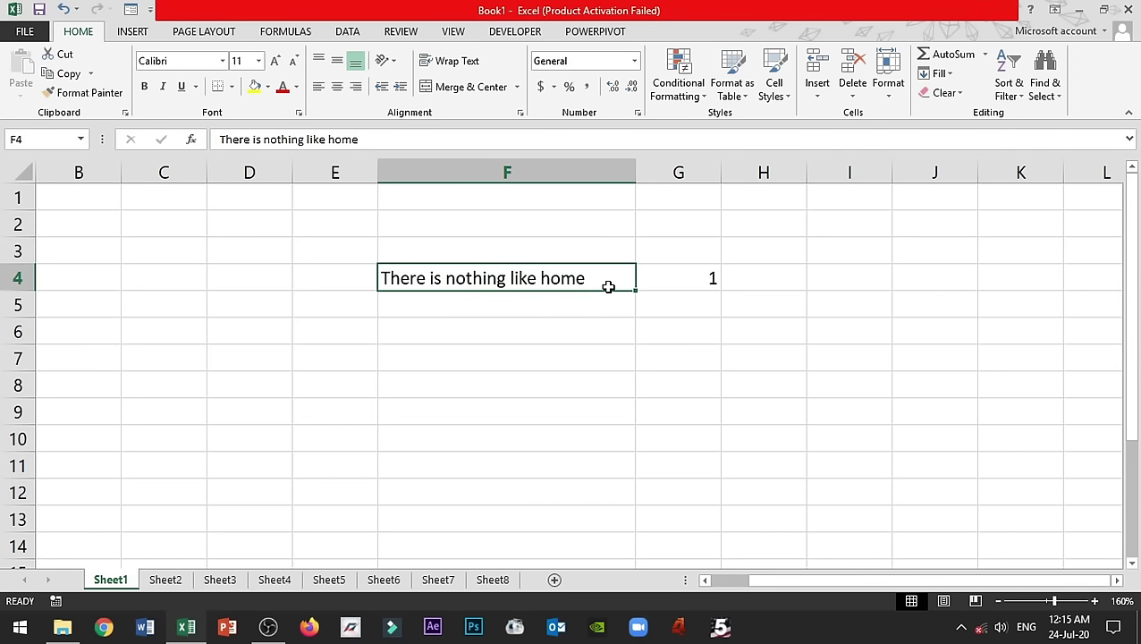
pyautogui.hotkey('ctrl', 'z')
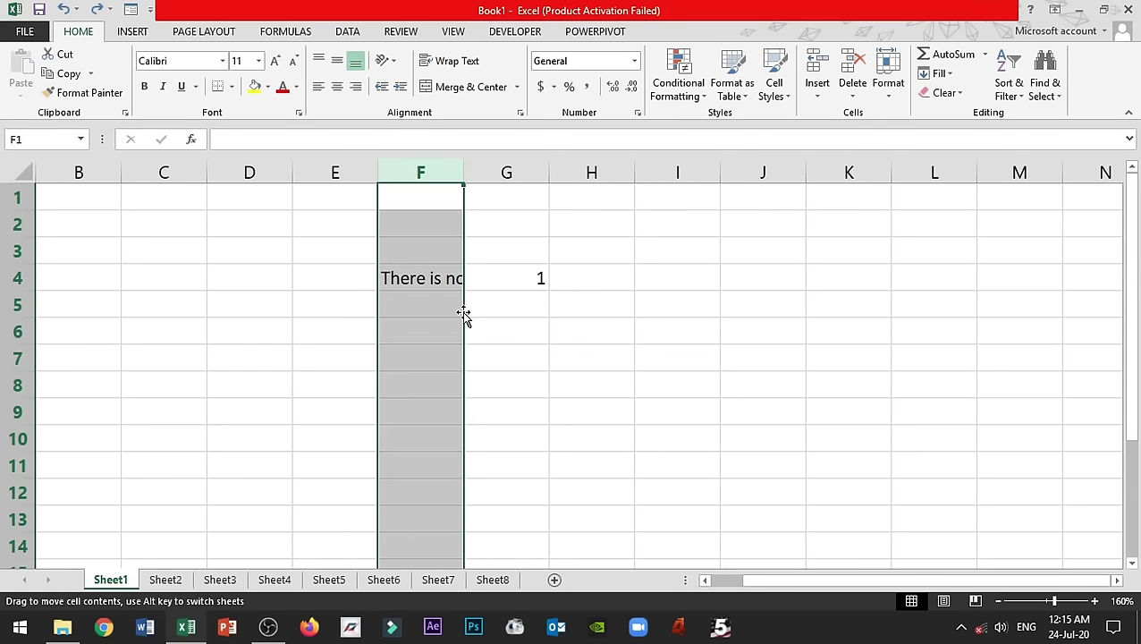
pyautogui.click(434, 308)
pyautogui.click(434, 279)
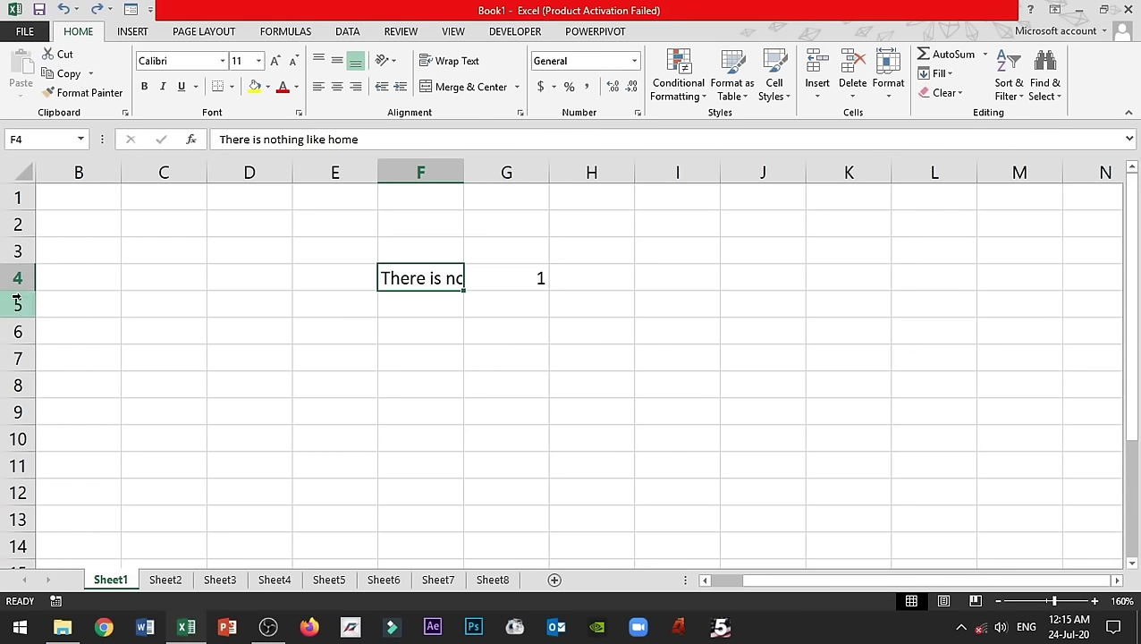
pyautogui.moveTo(17, 292); pyautogui.dragTo(17, 359)
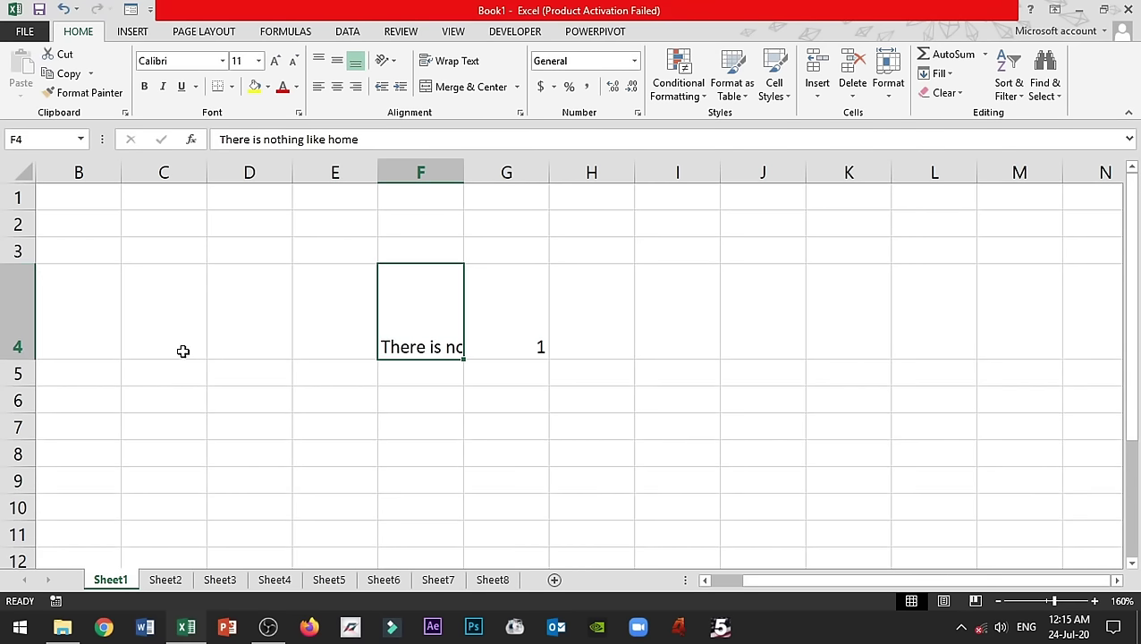
pyautogui.hotkey('ctrl', 'z')
pyautogui.click(441, 334)
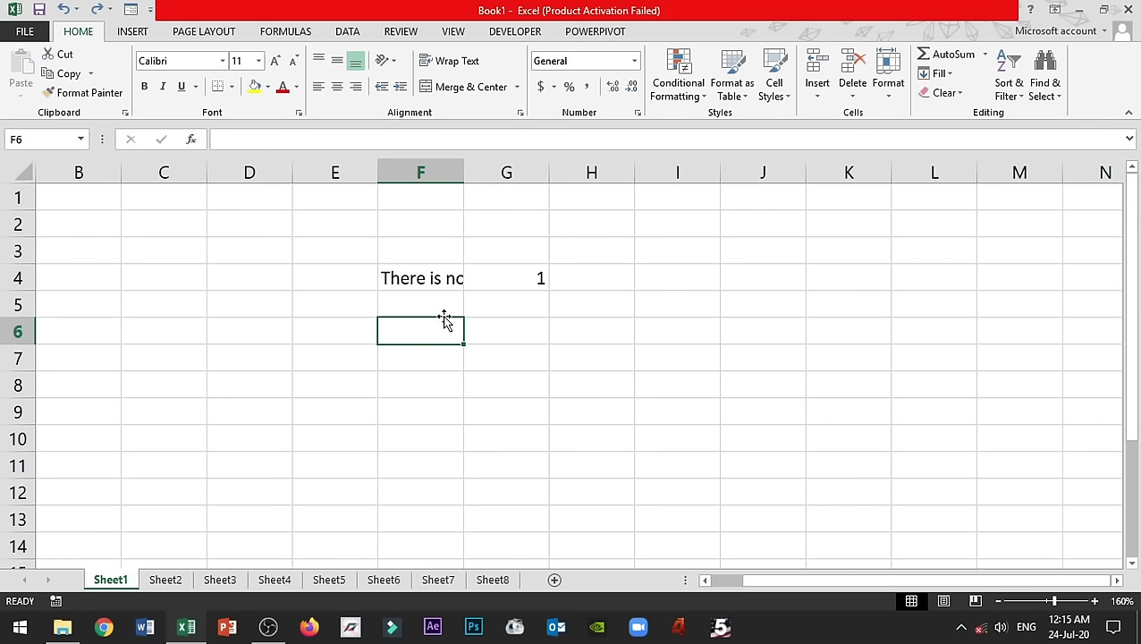
pyautogui.click(438, 283)
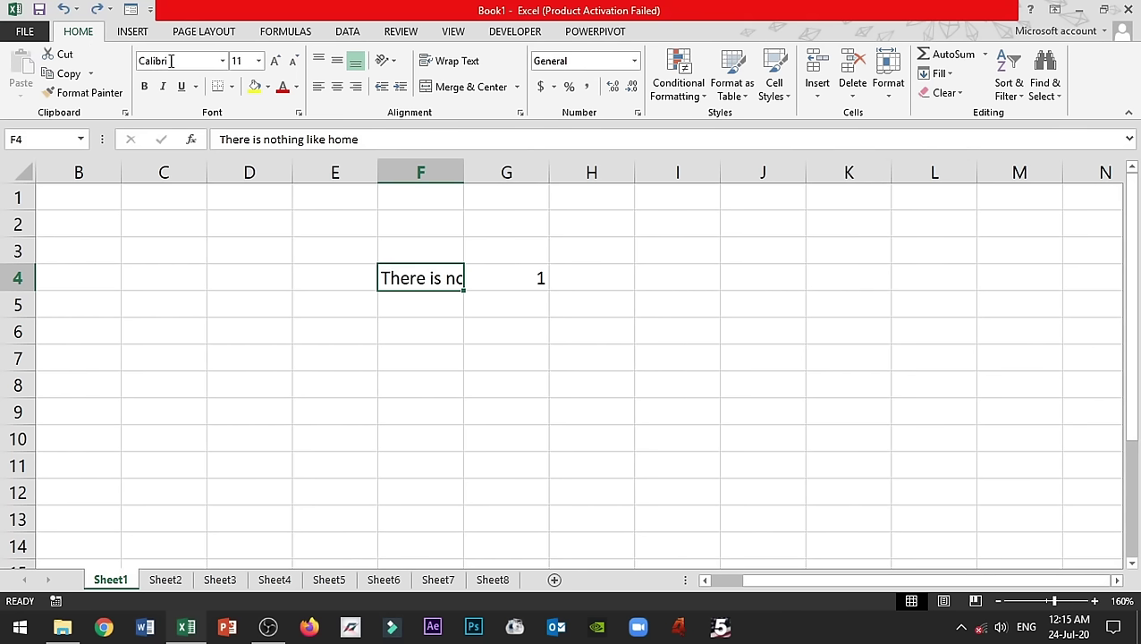
pyautogui.click(475, 76)
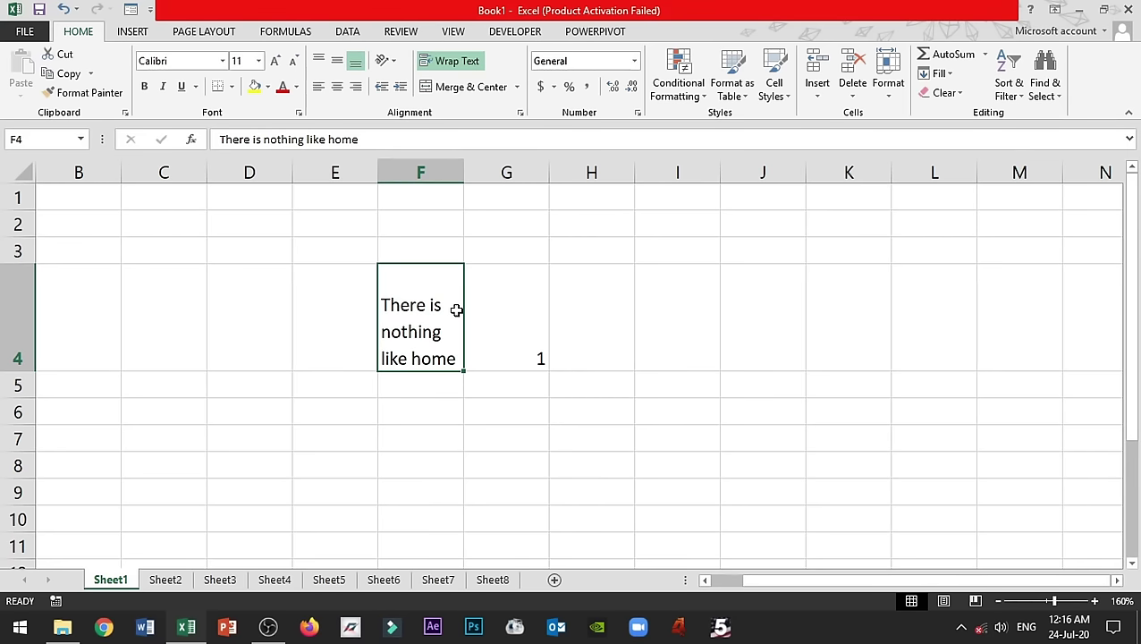
pyautogui.click(424, 394)
pyautogui.click(433, 317)
pyautogui.click(9, 313)
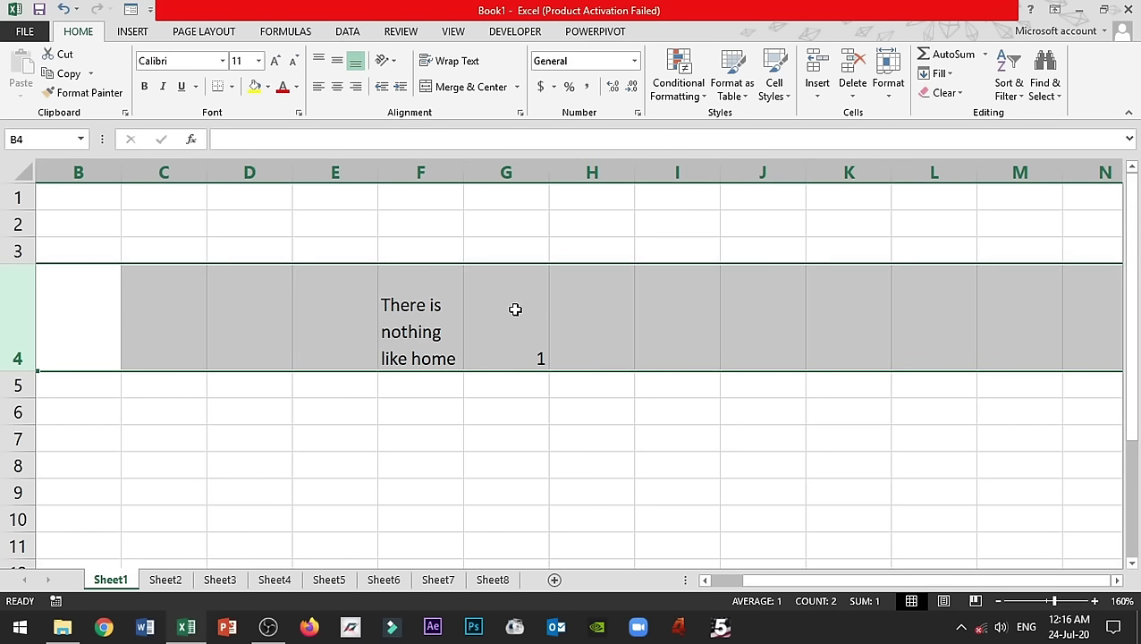
pyautogui.click(451, 345)
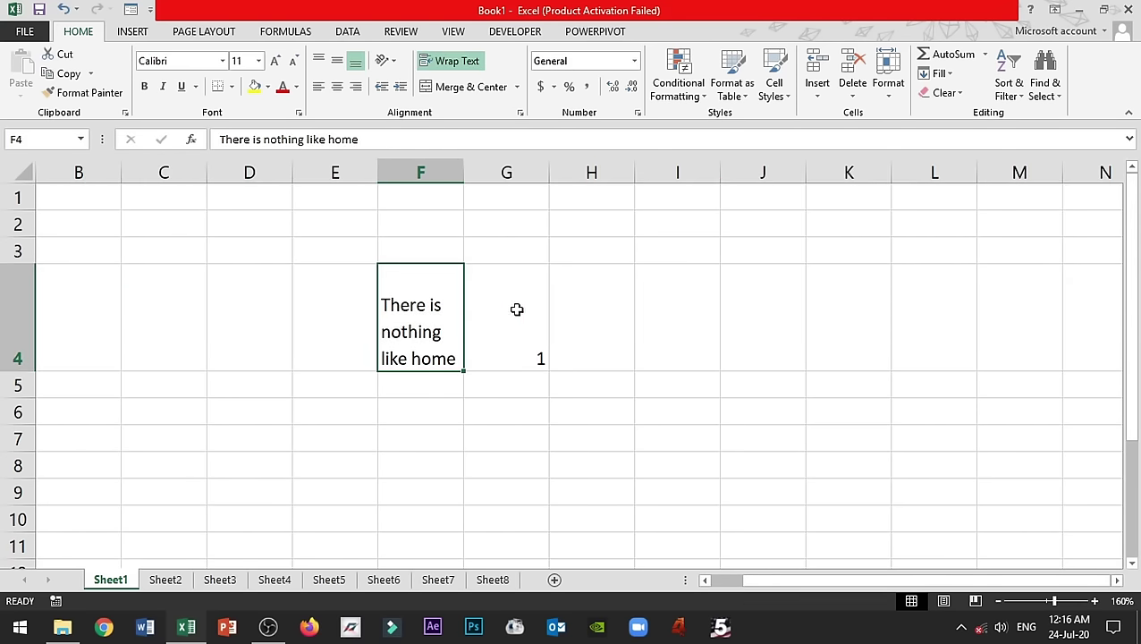
pyautogui.hotkey('ctrl', 'z')
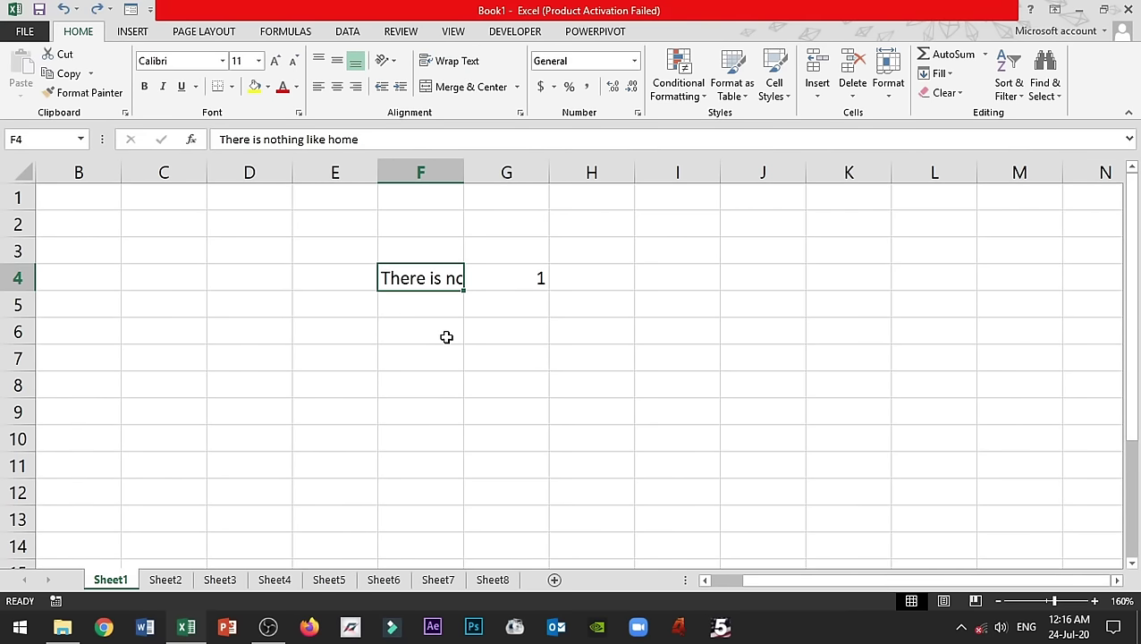
pyautogui.click(433, 338)
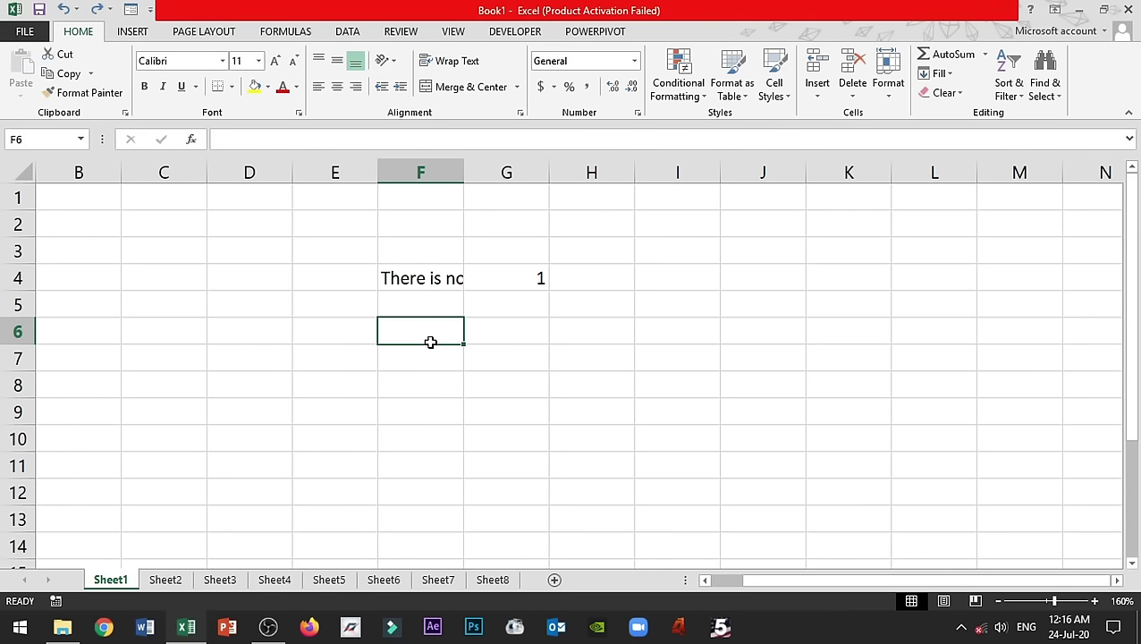
pyautogui.click(405, 280)
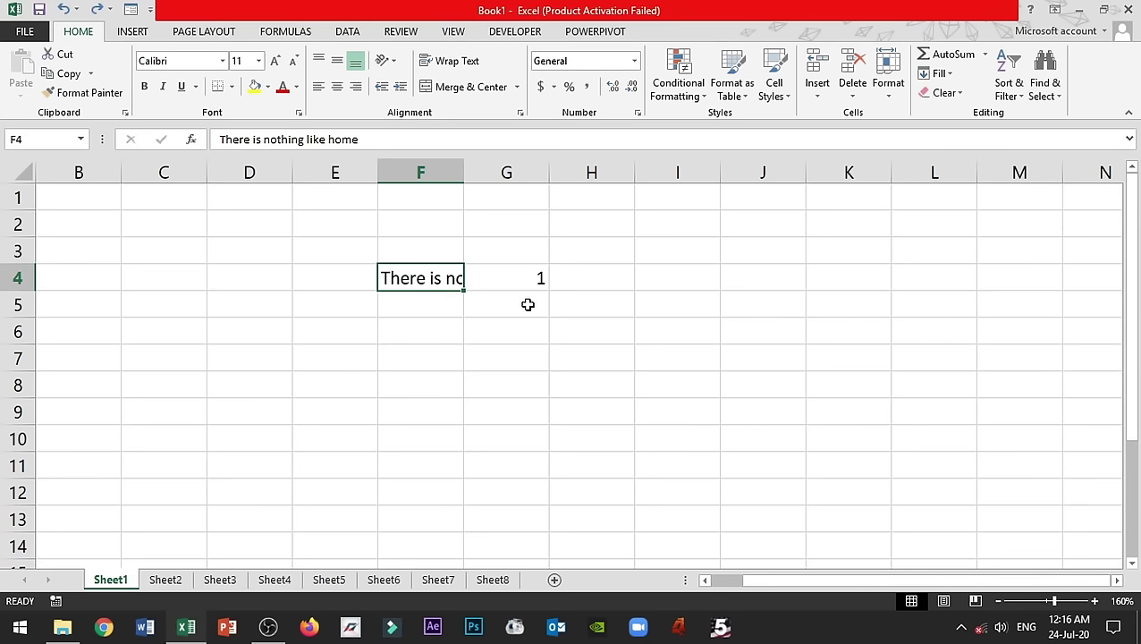
pyautogui.click(333, 274)
pyautogui.moveTo(333, 274); pyautogui.dragTo(240, 278)
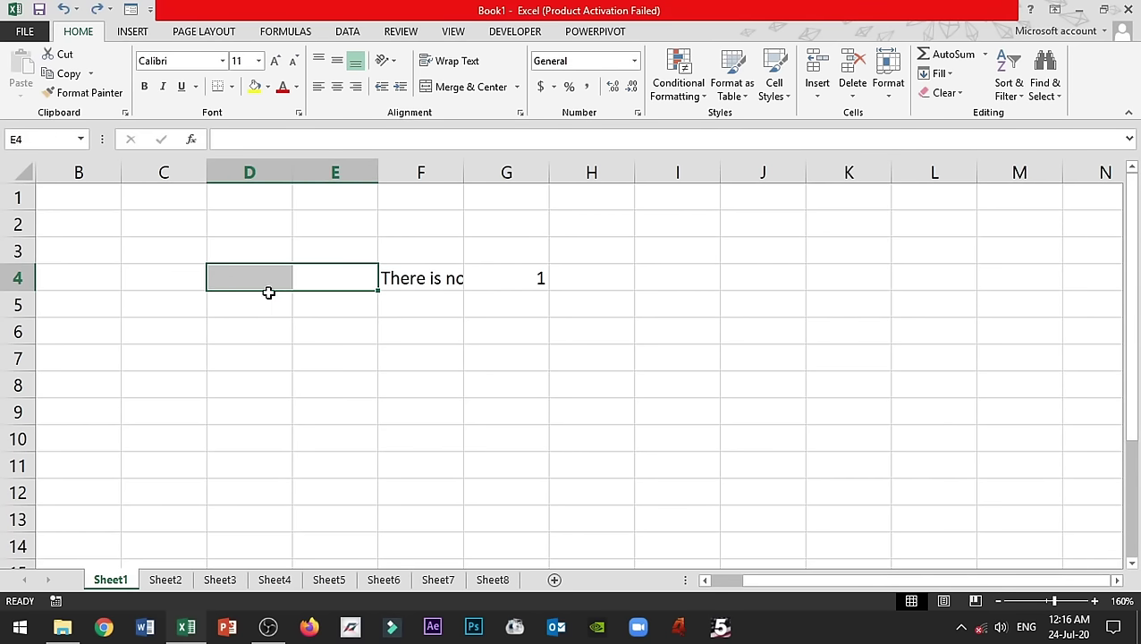
pyautogui.click(460, 374)
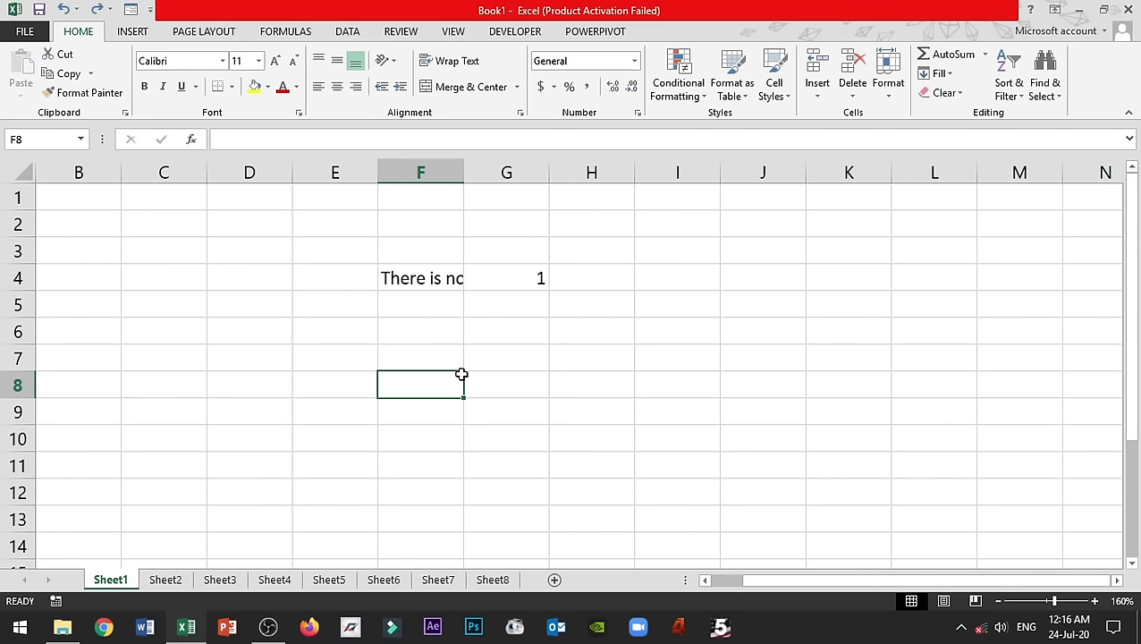
pyautogui.click(422, 279)
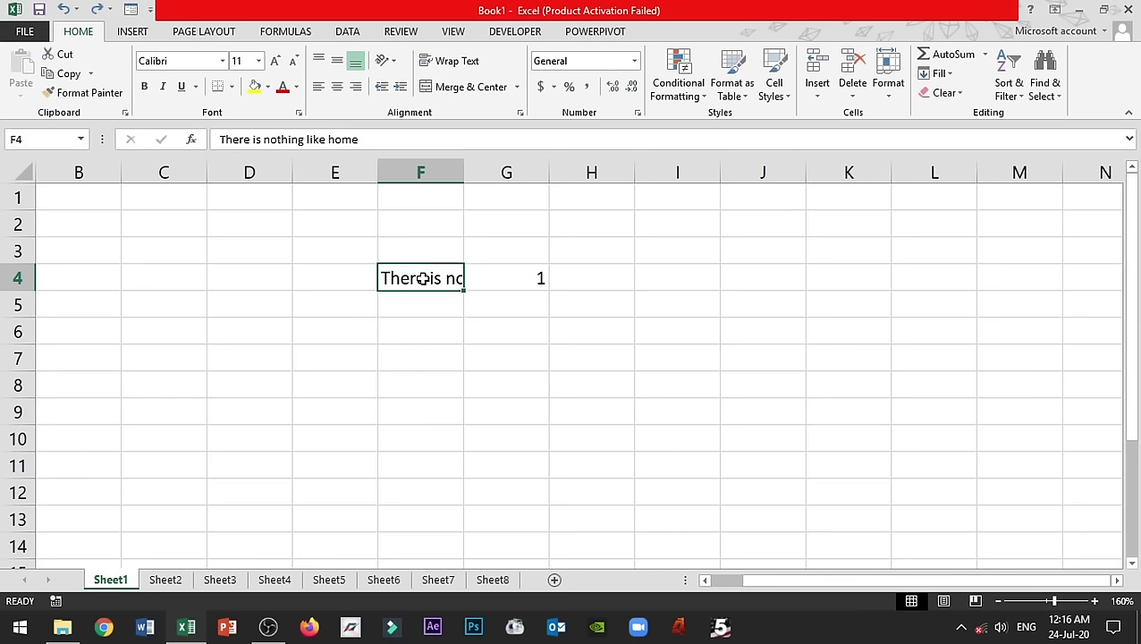
# - Merge and centre D4:F4, then undo and redo the merge
pyautogui.moveTo(422, 279); pyautogui.dragTo(276, 272)
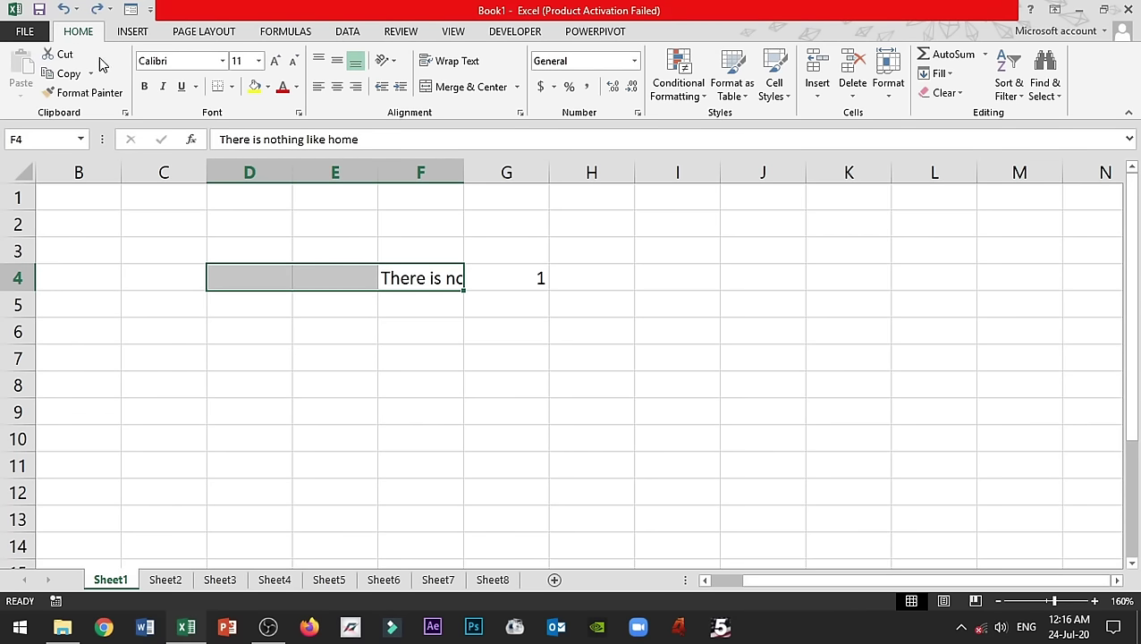
pyautogui.click(473, 93)
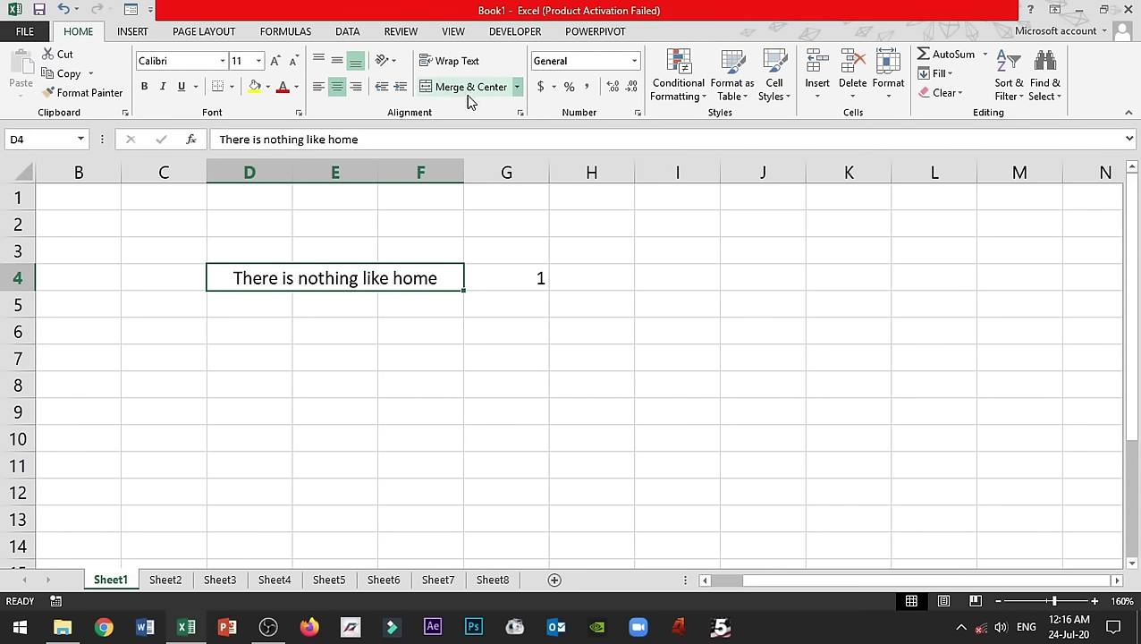
pyautogui.click(308, 324)
pyautogui.click(269, 277)
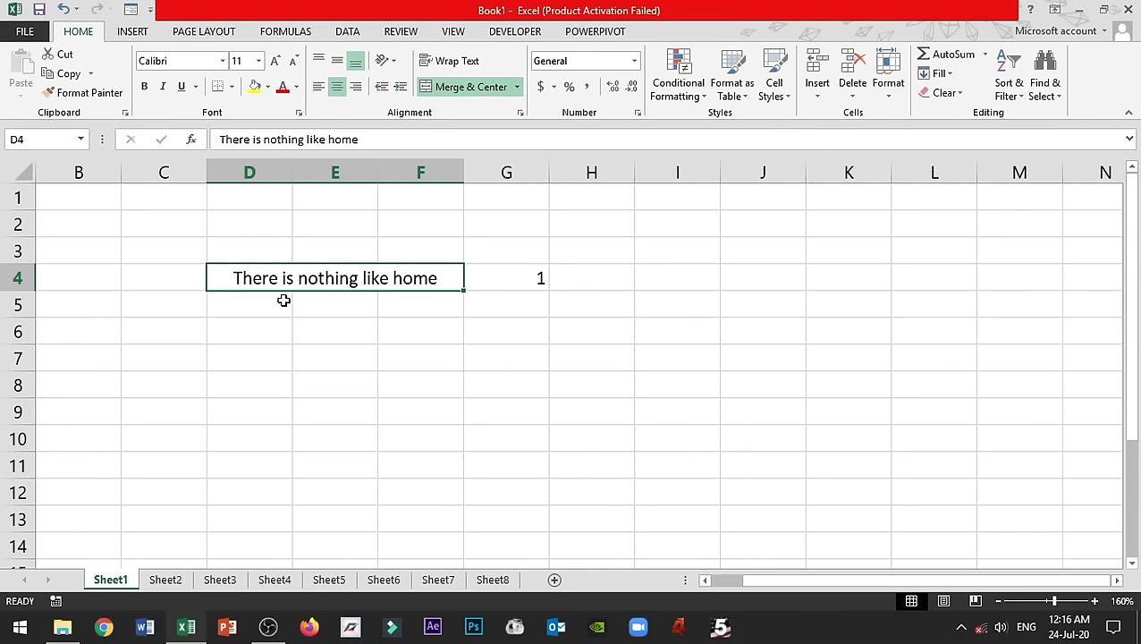
pyautogui.hotkey('ctrl', 'z')
pyautogui.click(328, 320)
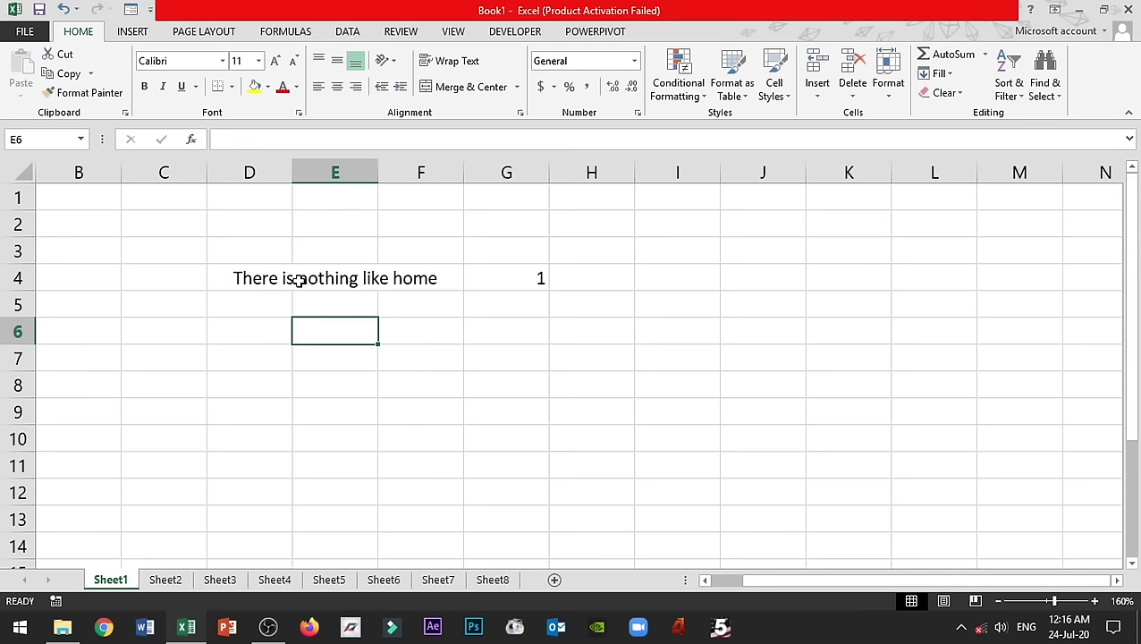
pyautogui.hotkey('ctrl', 'y')
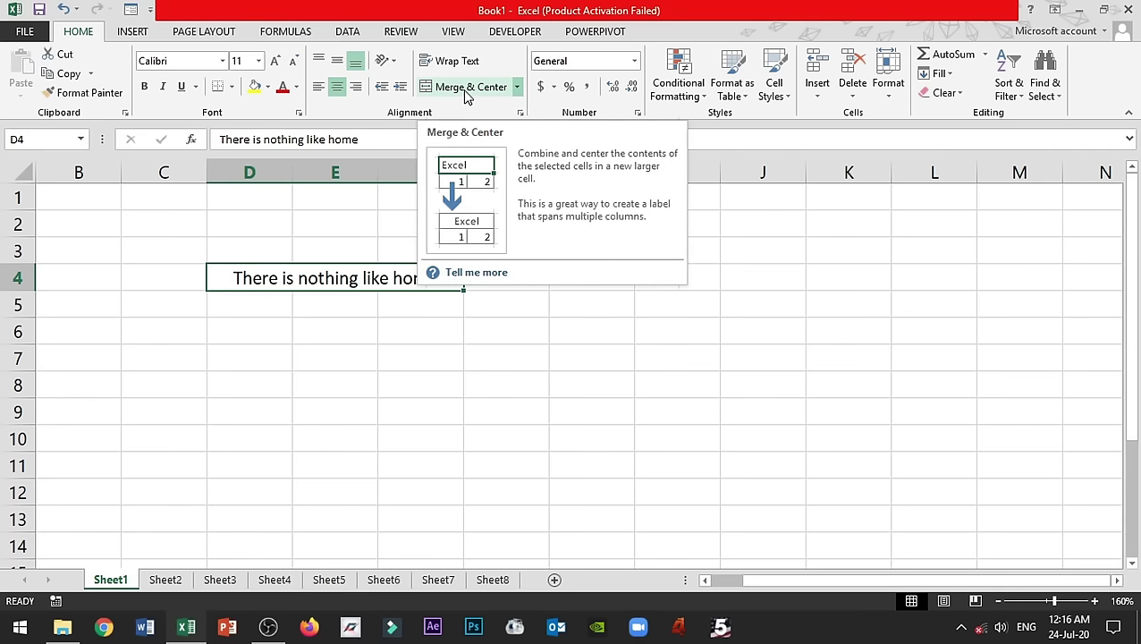
# - Unmerge the cells, reselect D4:F4 and apply Merge & Center again
pyautogui.click(466, 87)
pyautogui.click(387, 328)
pyautogui.click(315, 277)
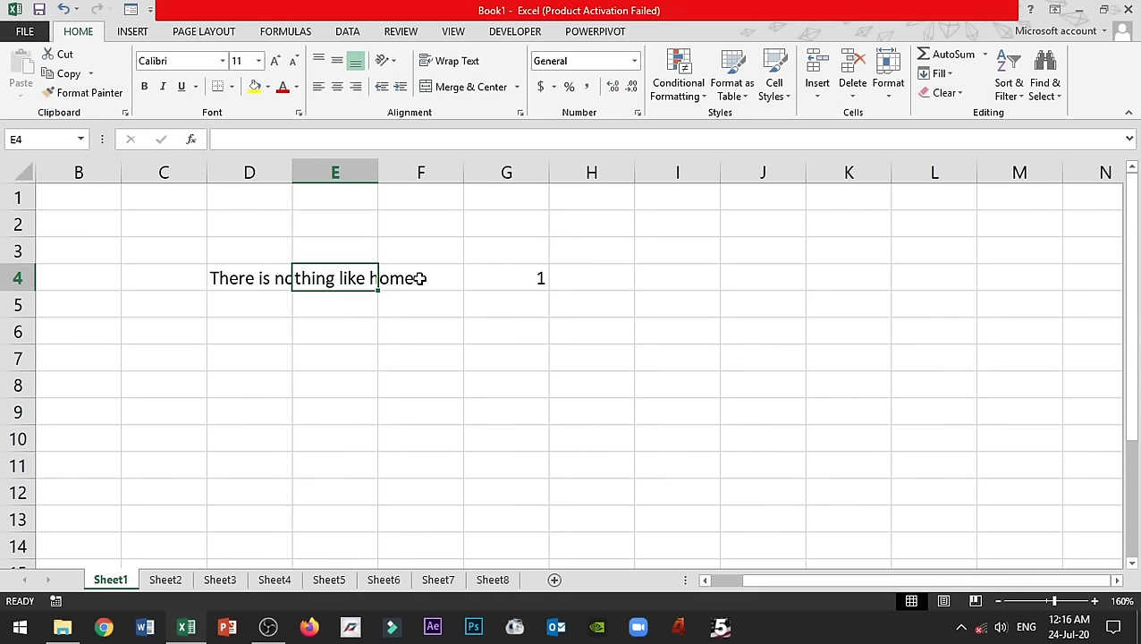
pyautogui.click(280, 281)
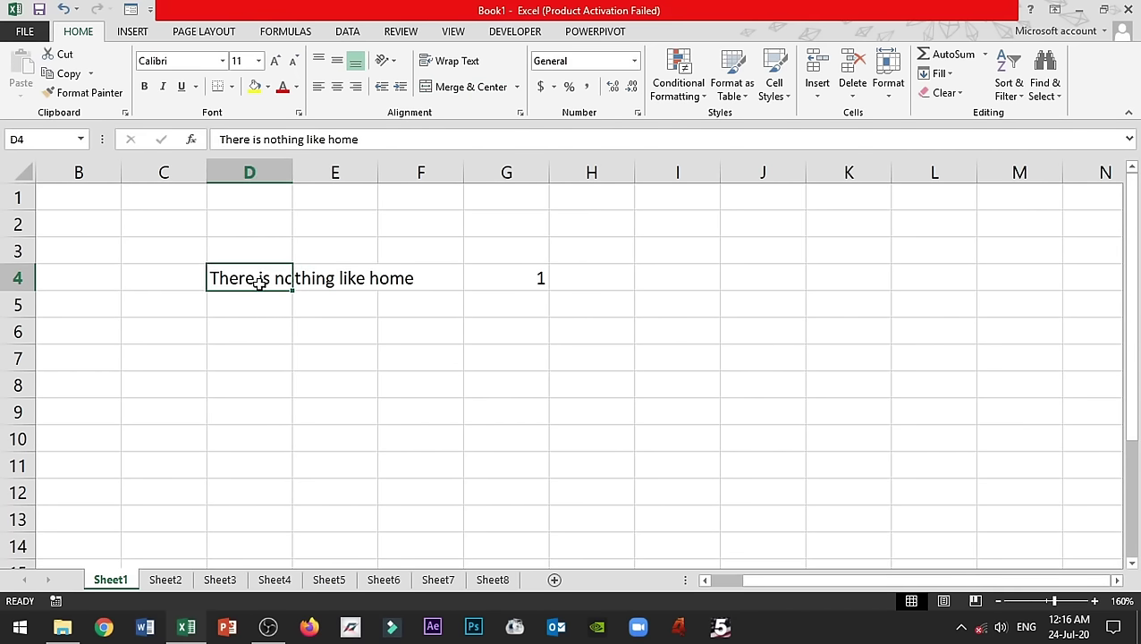
pyautogui.moveTo(249, 278); pyautogui.dragTo(398, 278)
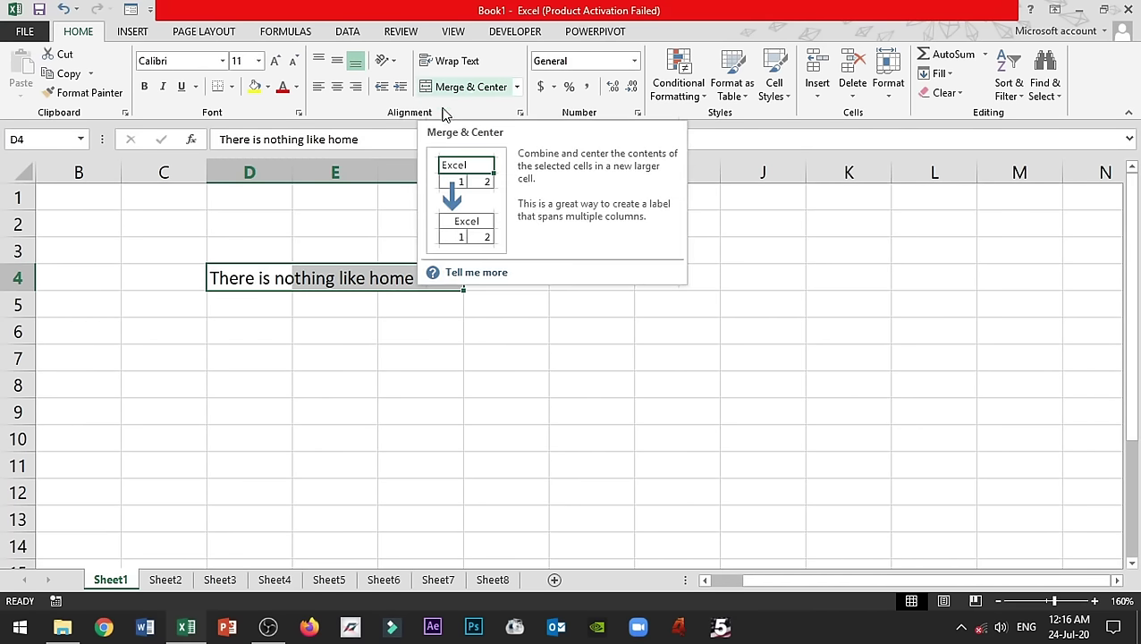
pyautogui.click(280, 300)
pyautogui.moveTo(280, 279); pyautogui.dragTo(414, 282)
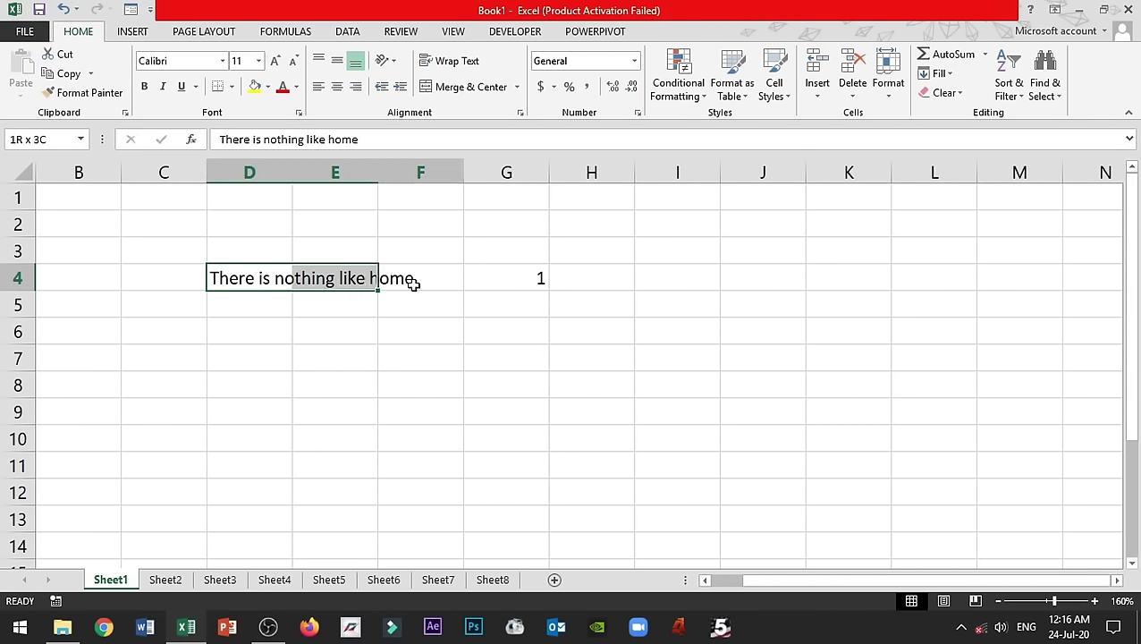
pyautogui.click(471, 87)
pyautogui.click(430, 332)
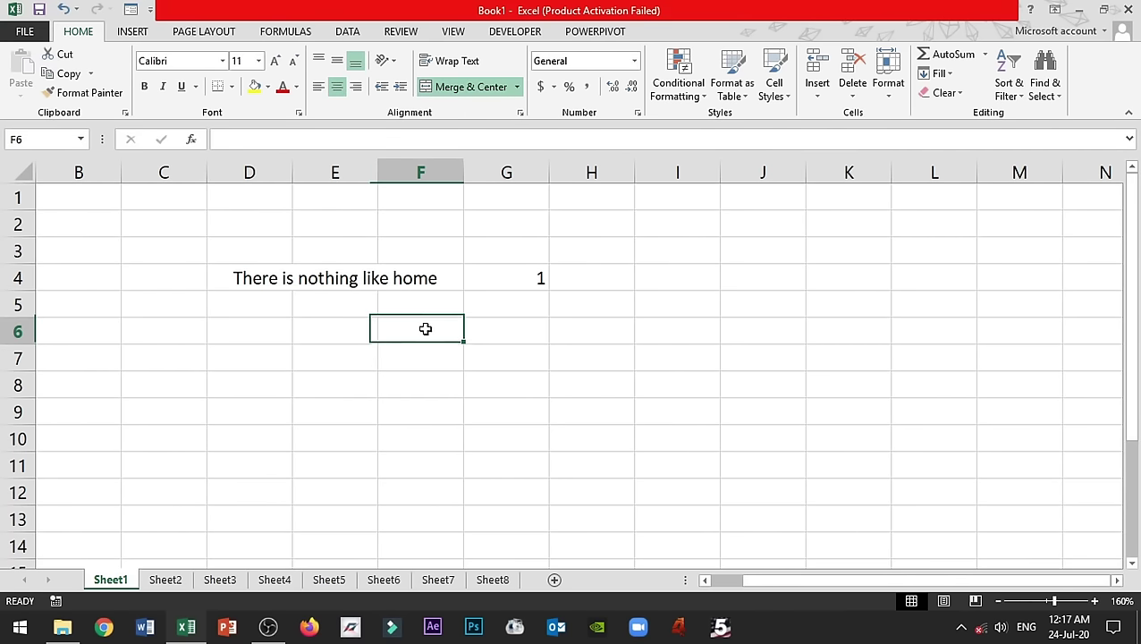
pyautogui.click(436, 168)
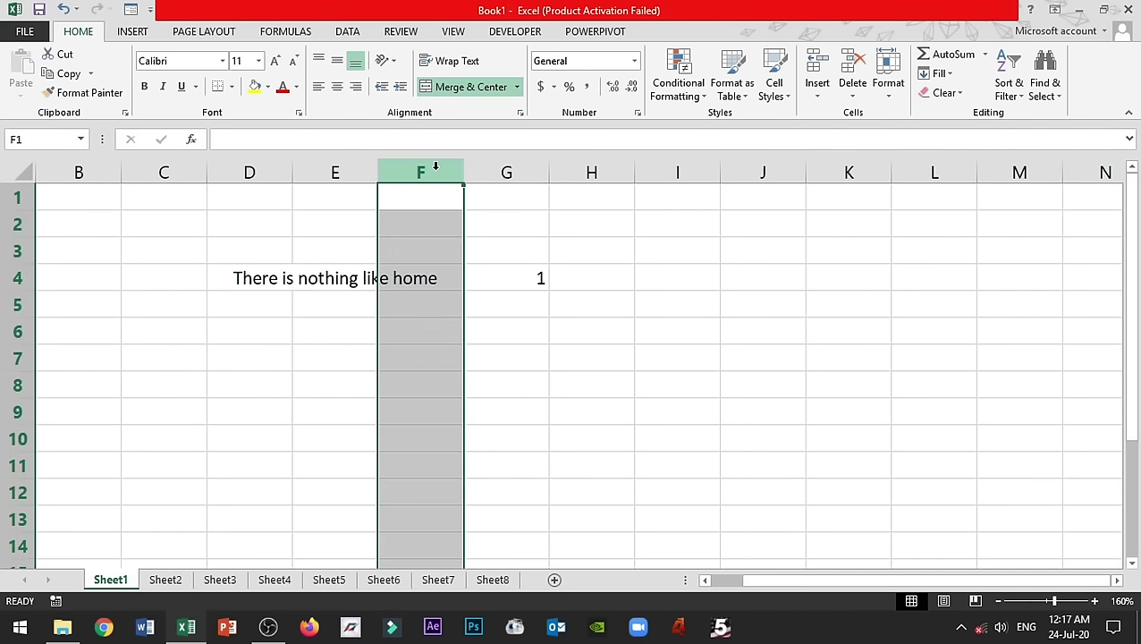
pyautogui.click(19, 278)
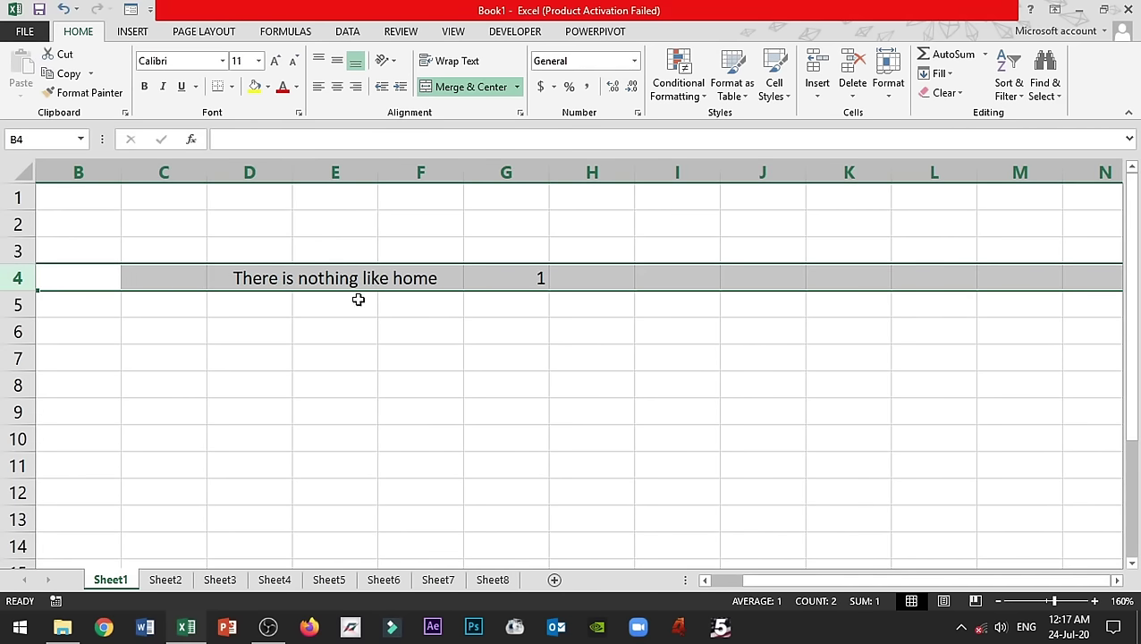
pyautogui.click(436, 284)
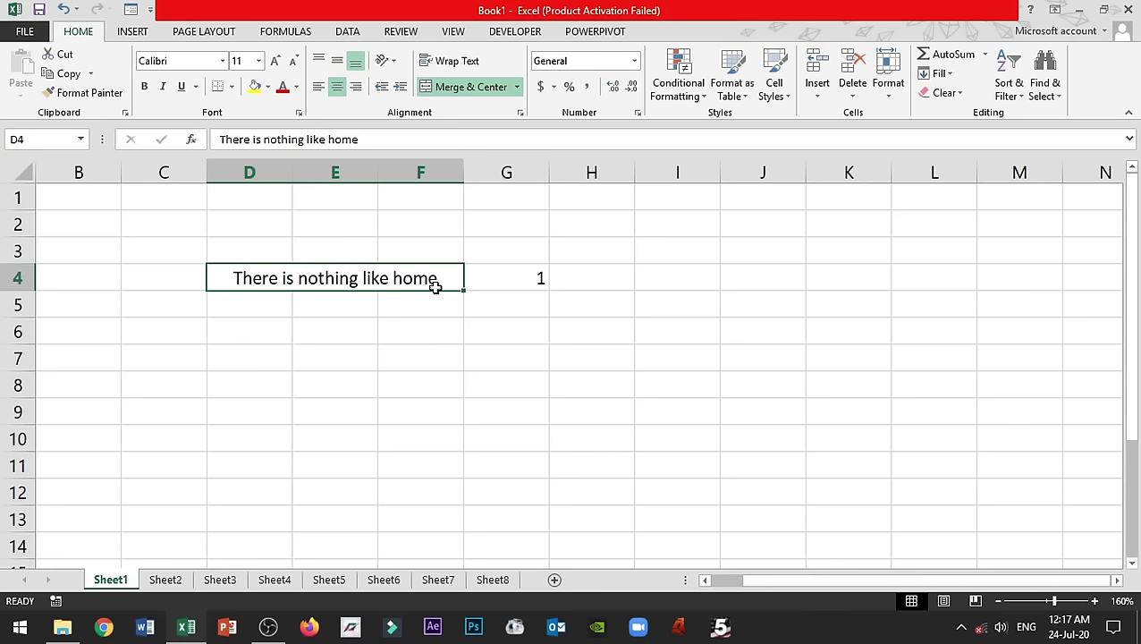
pyautogui.click(438, 306)
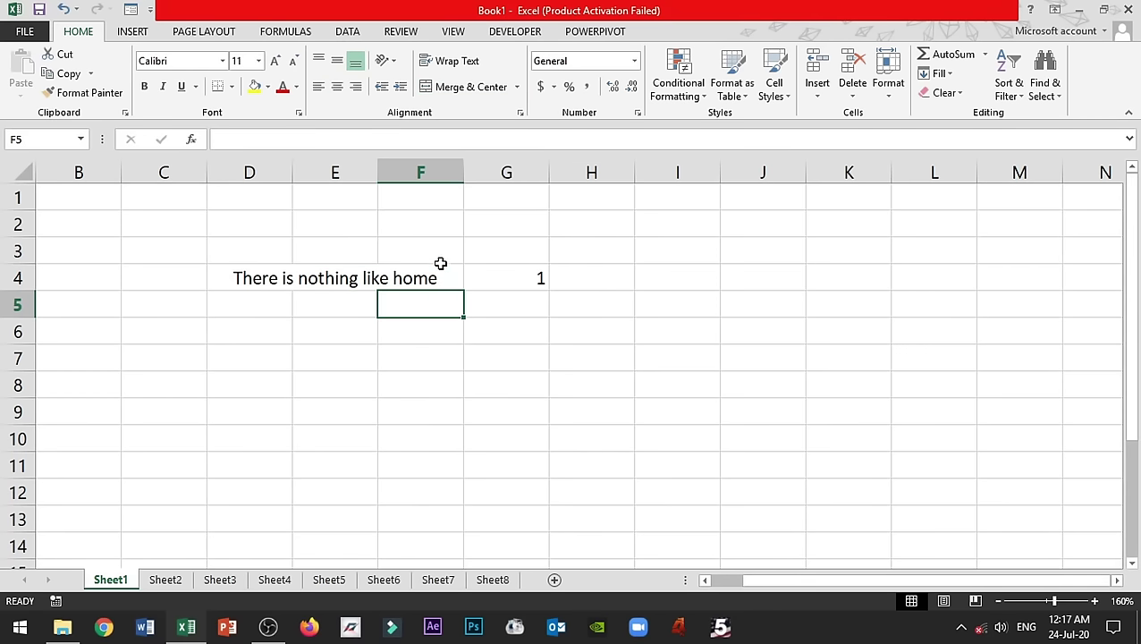
pyautogui.moveTo(464, 172); pyautogui.dragTo(549, 184)
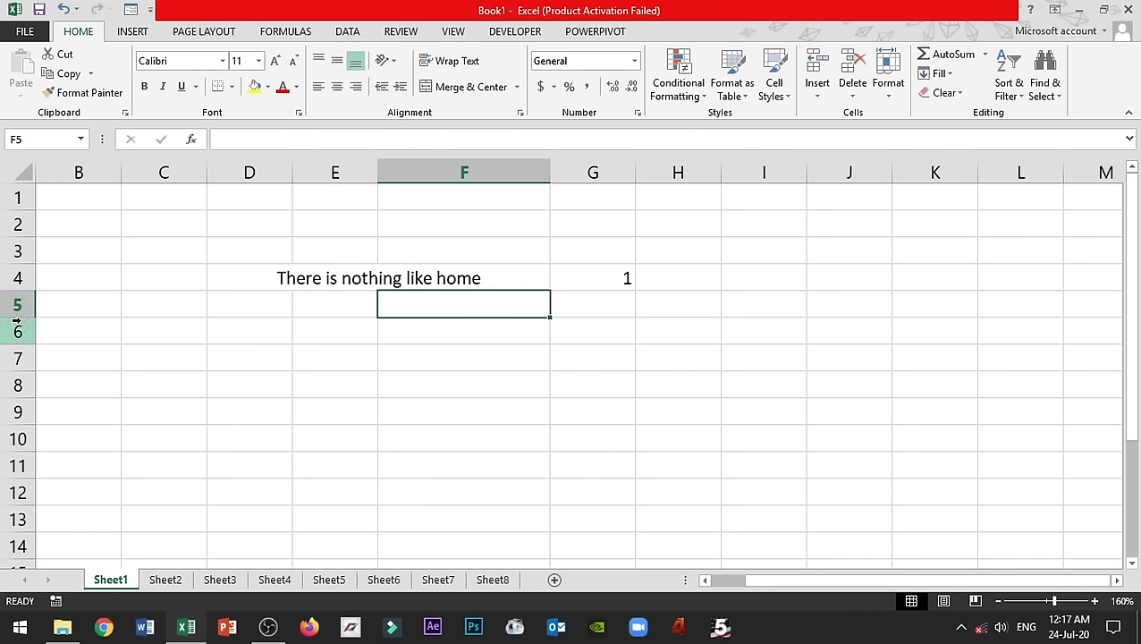
pyautogui.moveTo(18, 318); pyautogui.dragTo(28, 345)
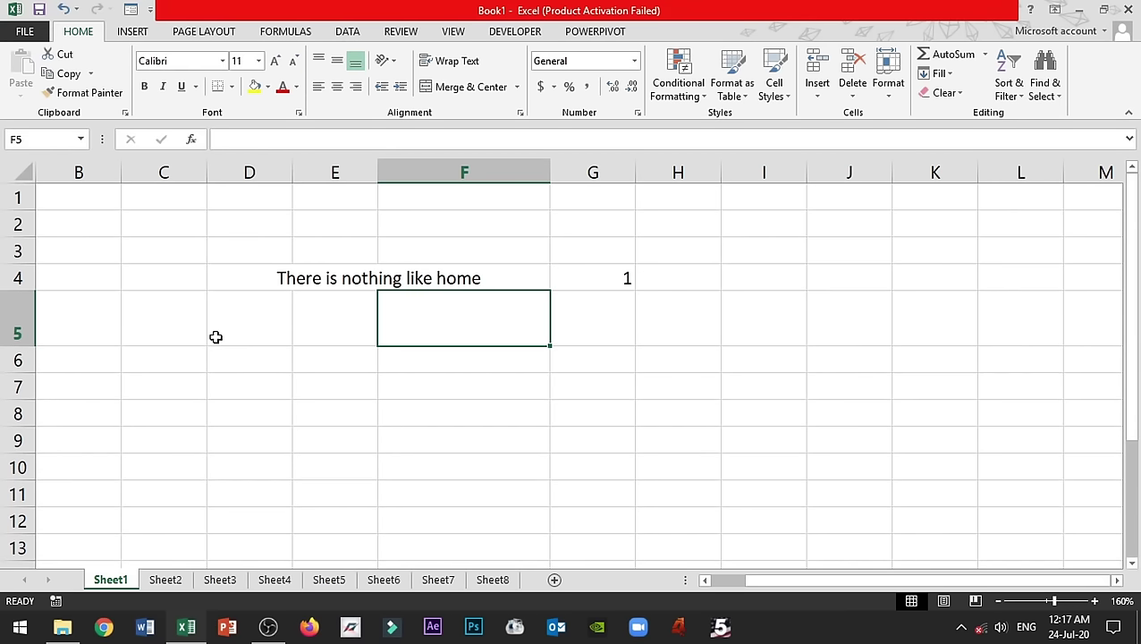
pyautogui.hotkey('ctrl', 'z')
pyautogui.hotkey('ctrl', 'z')
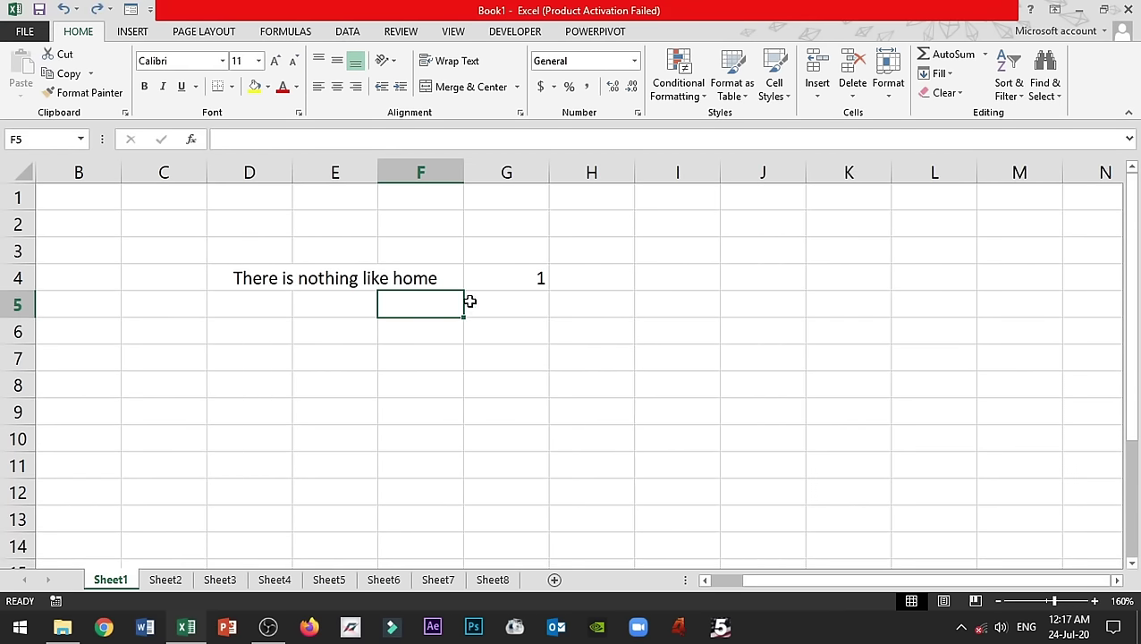
pyautogui.click(433, 277)
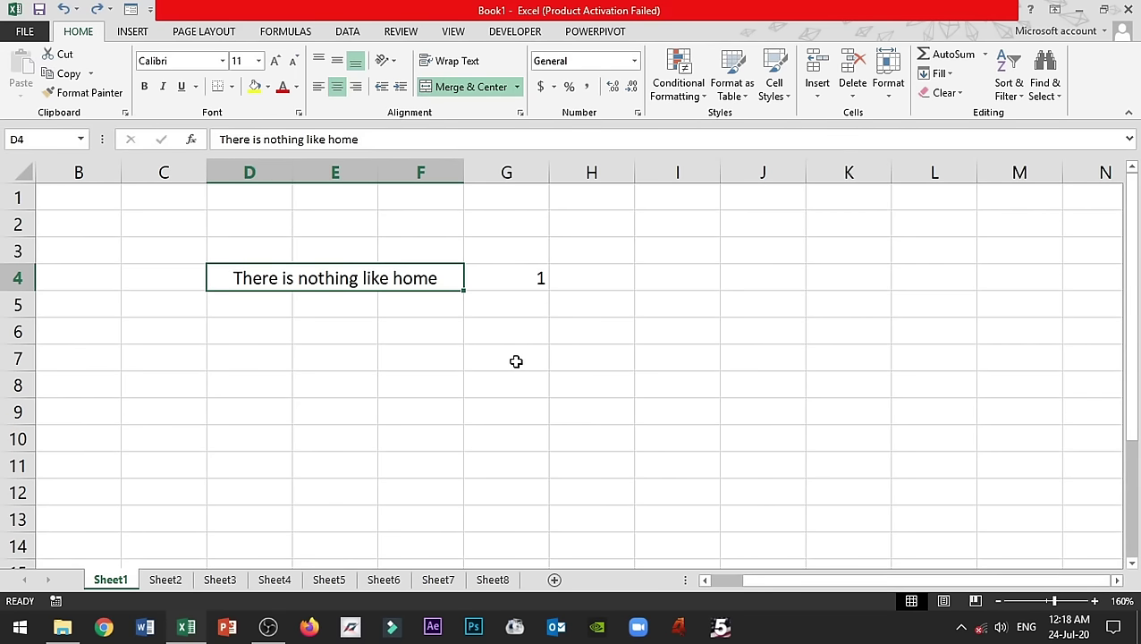
pyautogui.moveTo(299, 242); pyautogui.dragTo(577, 358)
pyautogui.moveTo(763, 278); pyautogui.dragTo(679, 465)
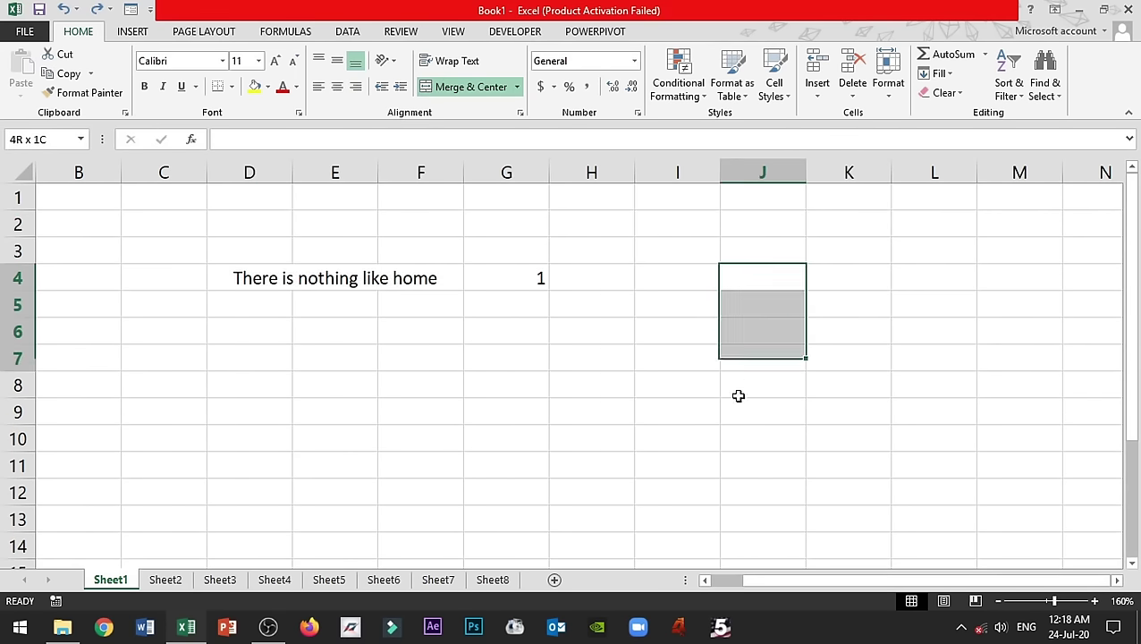
pyautogui.moveTo(132, 235); pyautogui.dragTo(825, 490)
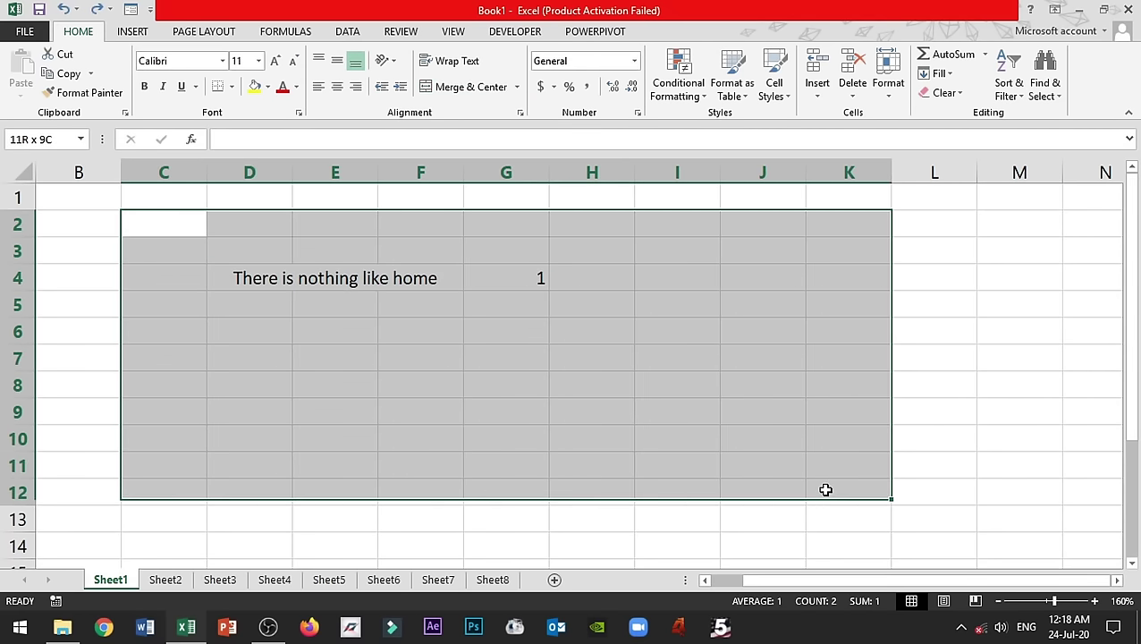
pyautogui.moveTo(420, 330); pyautogui.dragTo(495, 404)
pyautogui.moveTo(763, 278); pyautogui.dragTo(787, 356)
pyautogui.moveTo(849, 278); pyautogui.dragTo(592, 519)
pyautogui.moveTo(250, 251); pyautogui.dragTo(592, 465)
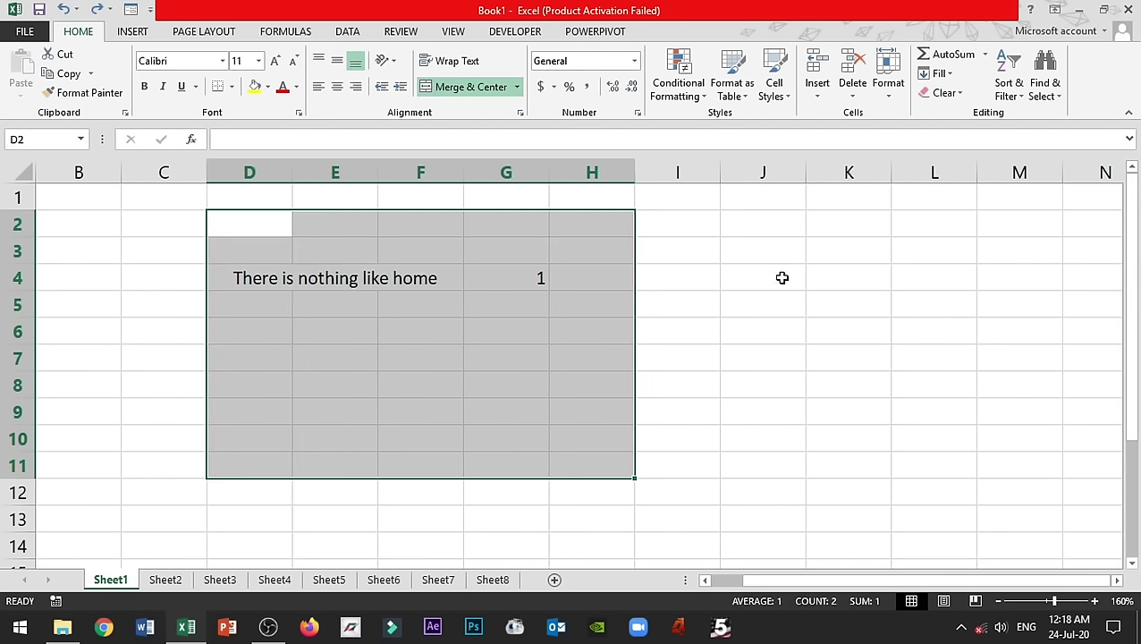
pyautogui.moveTo(763, 278); pyautogui.dragTo(410, 544)
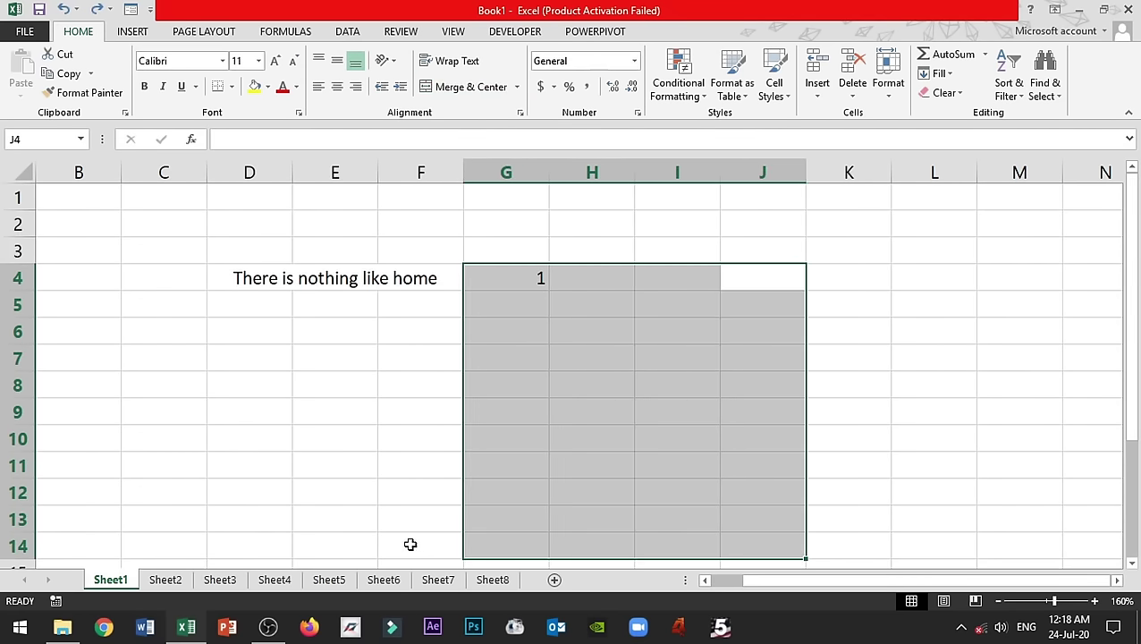
pyautogui.click(384, 274)
pyautogui.hotkey('alt', 'h')
pyautogui.press('m')
pyautogui.press('c')
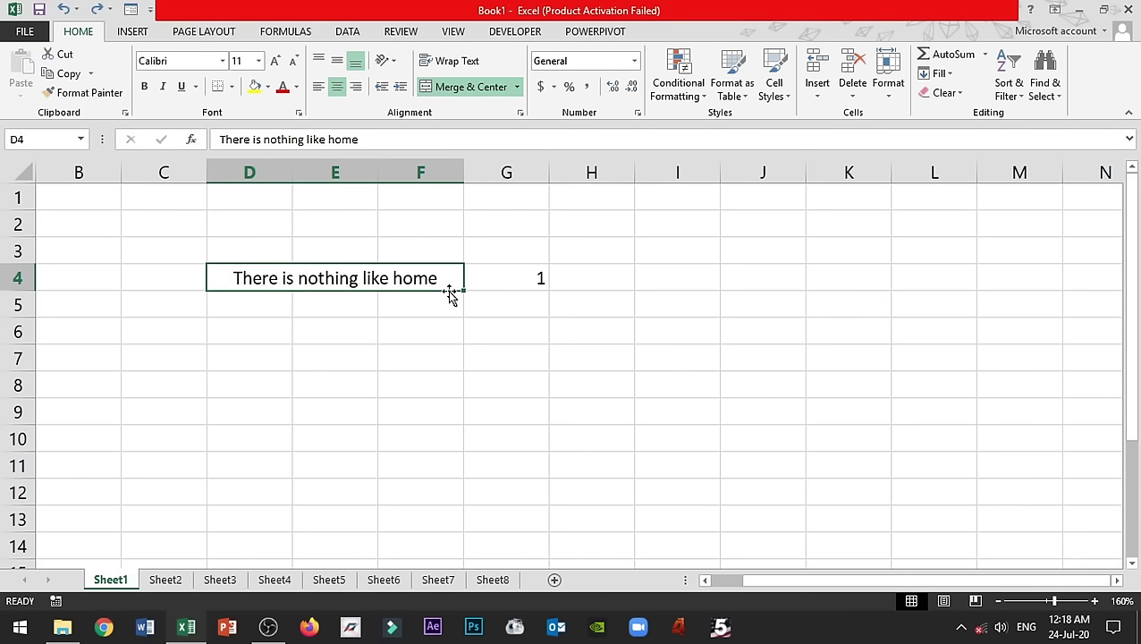
# - Move the sentence down to J8, then practise block selections like D3:G13 and select G4
pyautogui.moveTo(450, 295); pyautogui.dragTo(762, 386)
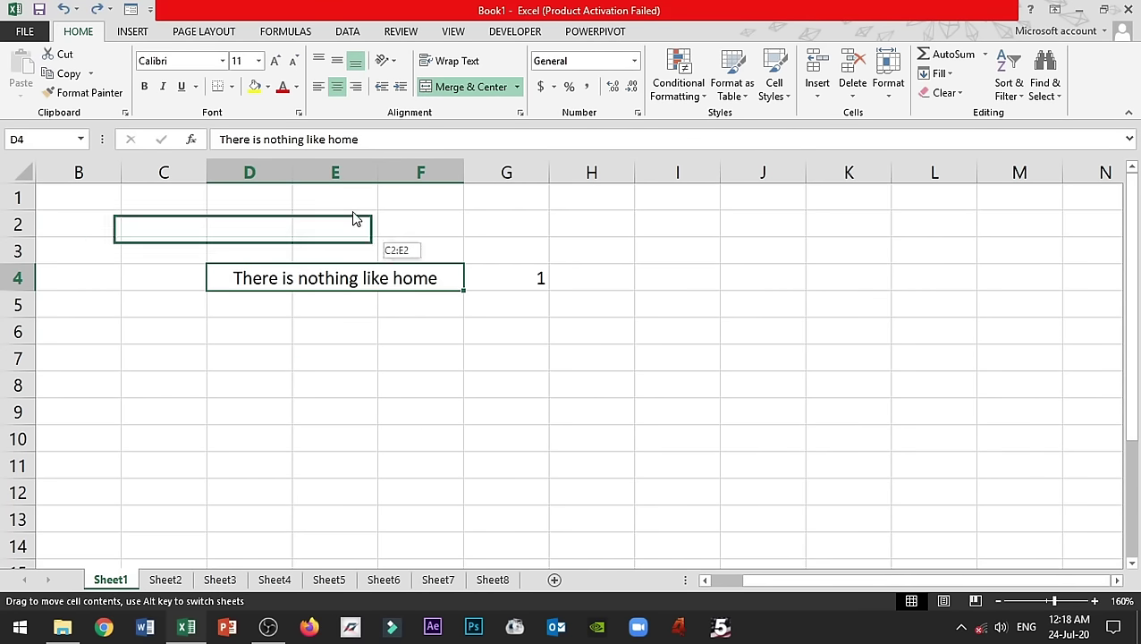
pyautogui.moveTo(762, 386); pyautogui.dragTo(922, 416)
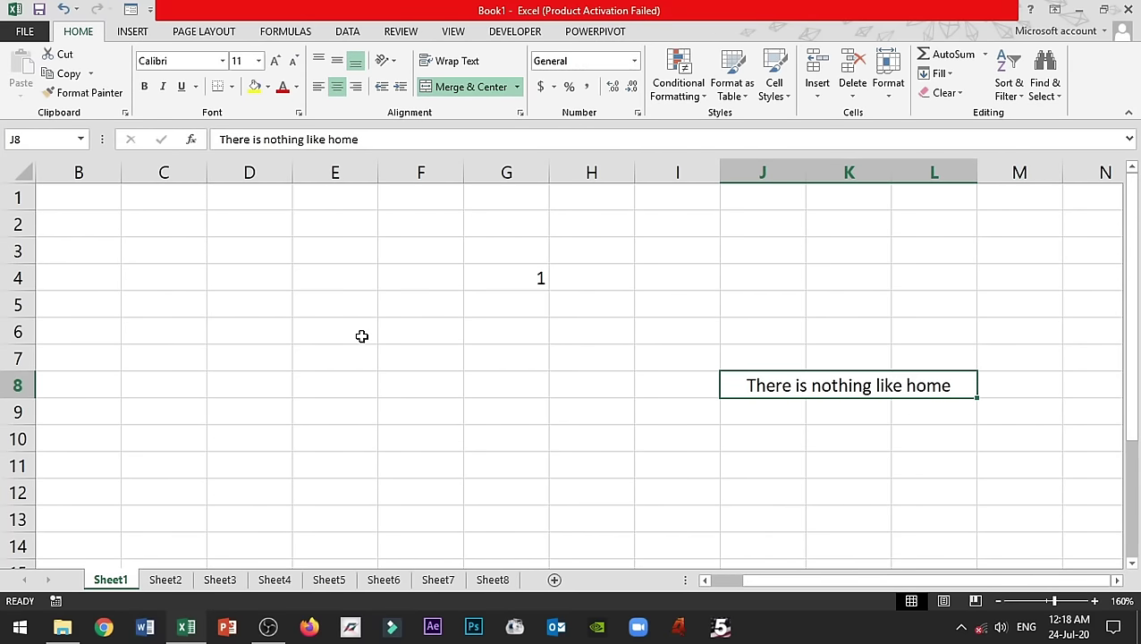
pyautogui.moveTo(252, 251); pyautogui.dragTo(447, 411)
pyautogui.moveTo(591, 250); pyautogui.dragTo(340, 412)
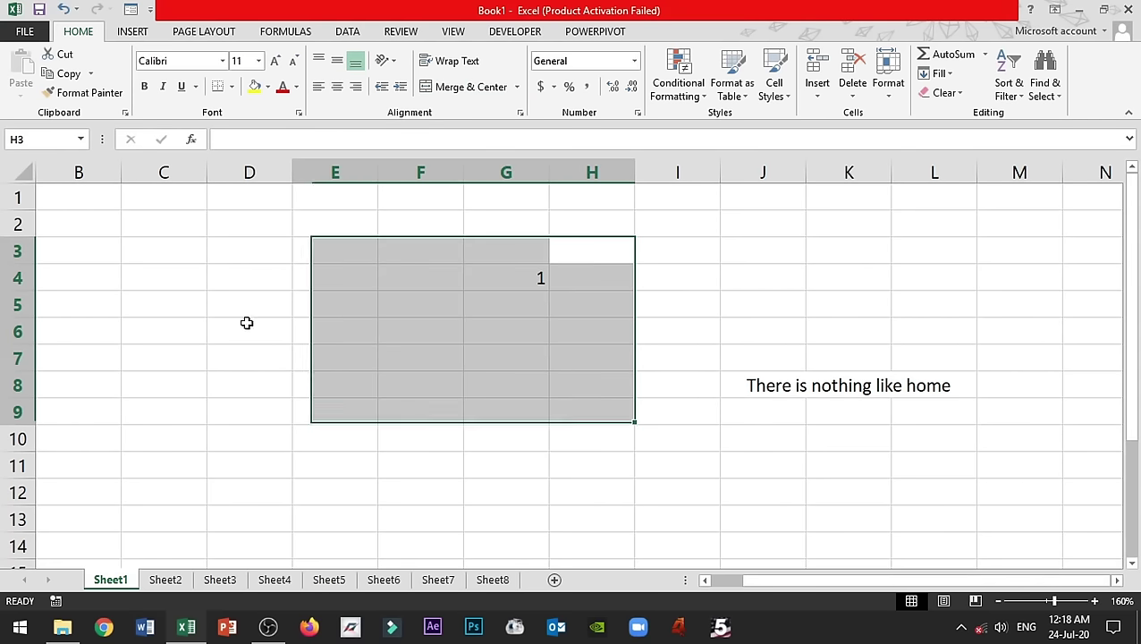
pyautogui.moveTo(249, 224); pyautogui.dragTo(590, 438)
pyautogui.moveTo(677, 304); pyautogui.dragTo(336, 438)
pyautogui.moveTo(263, 245); pyautogui.dragTo(466, 520)
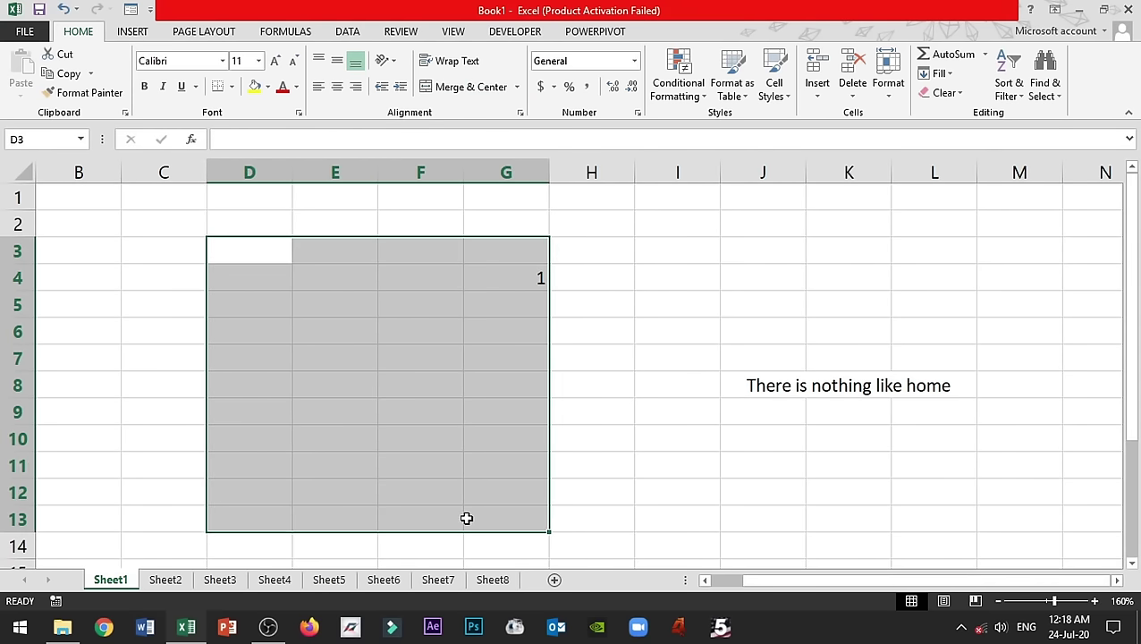
pyautogui.click(454, 403)
pyautogui.click(505, 280)
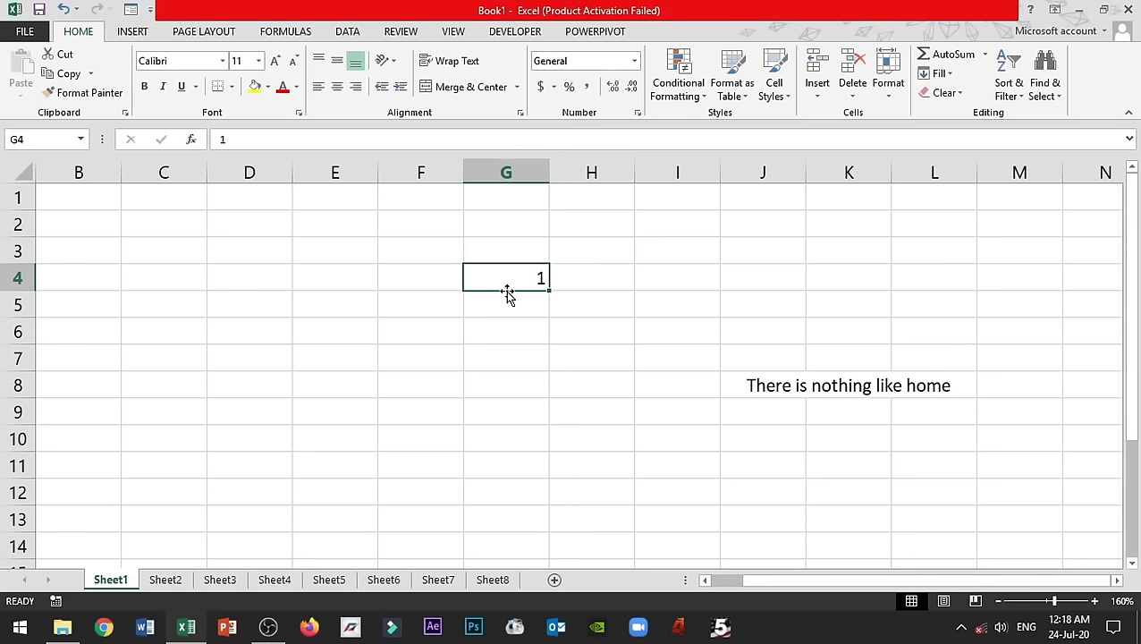
# - Drag the value 1 out of G4 and drop it onto cell F5
pyautogui.moveTo(507, 295)
pyautogui.mouseDown()
pyautogui.moveTo(494, 312)
pyautogui.moveTo(448, 315)
pyautogui.mouseUp()
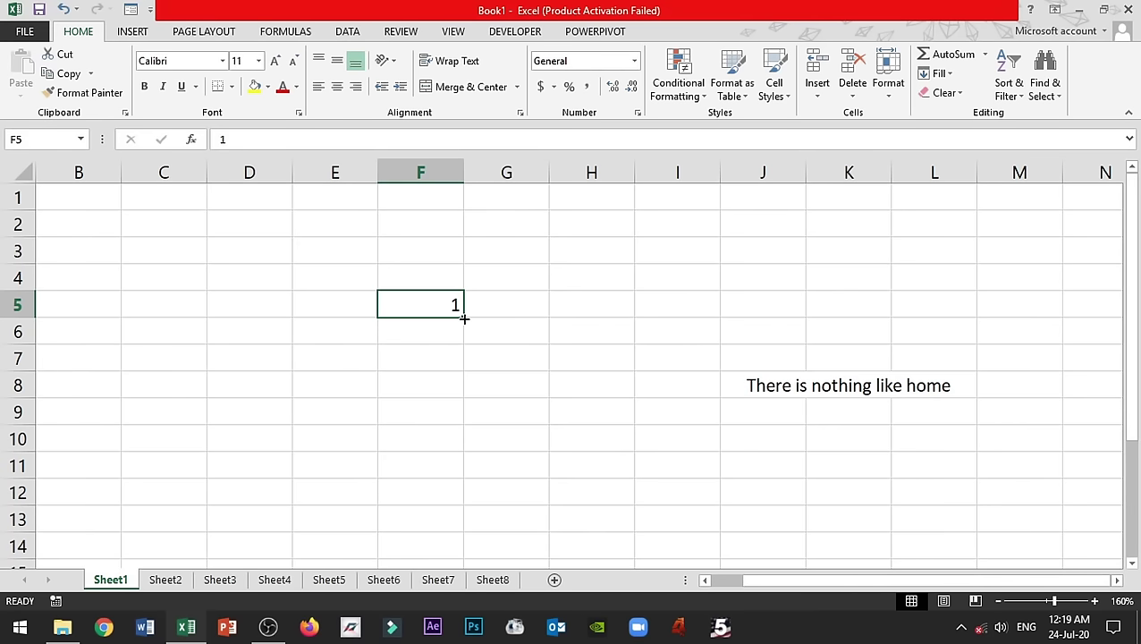
# - Select a few column F ranges, then move the 1 from F5 up to F4
pyautogui.moveTo(433, 303); pyautogui.dragTo(413, 526)
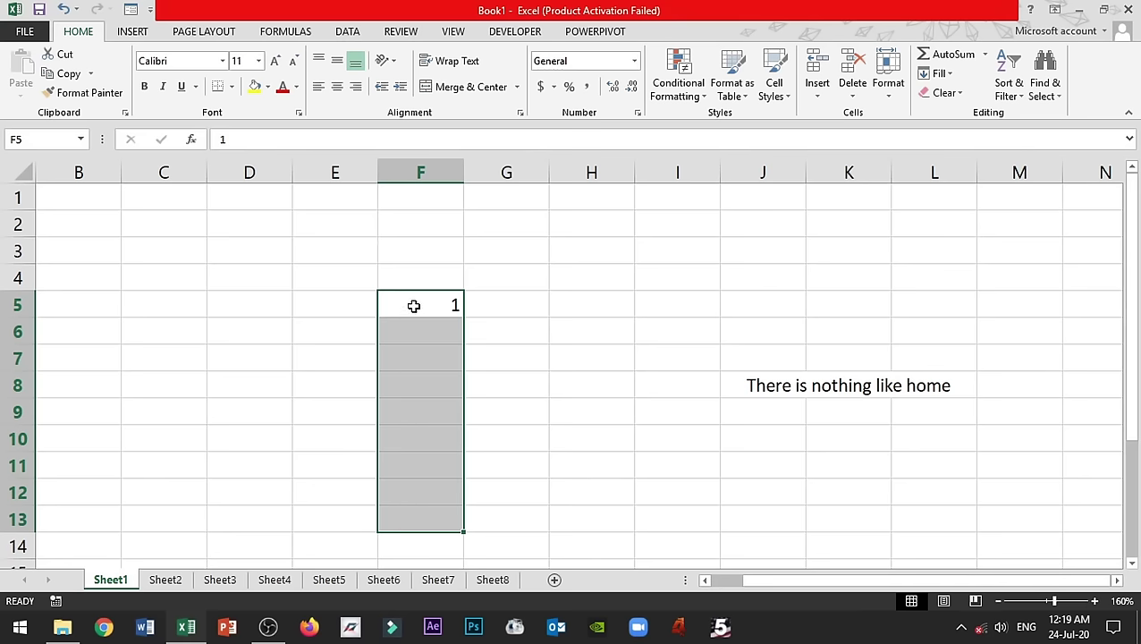
pyautogui.moveTo(411, 303); pyautogui.dragTo(418, 517)
pyautogui.click(434, 304)
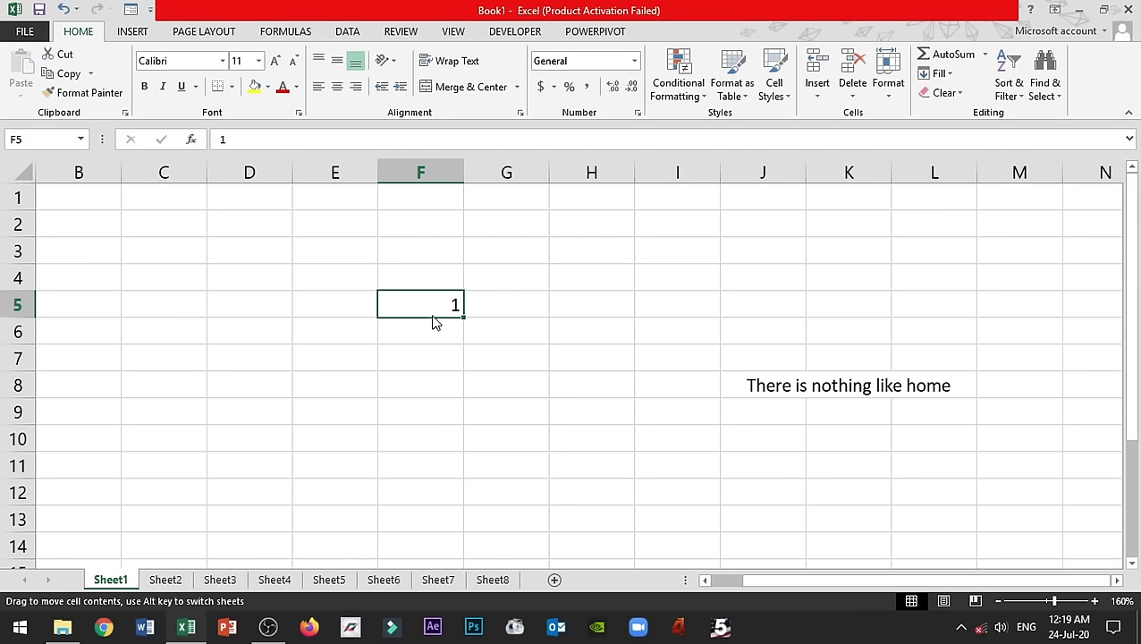
pyautogui.moveTo(433, 319); pyautogui.dragTo(438, 293)
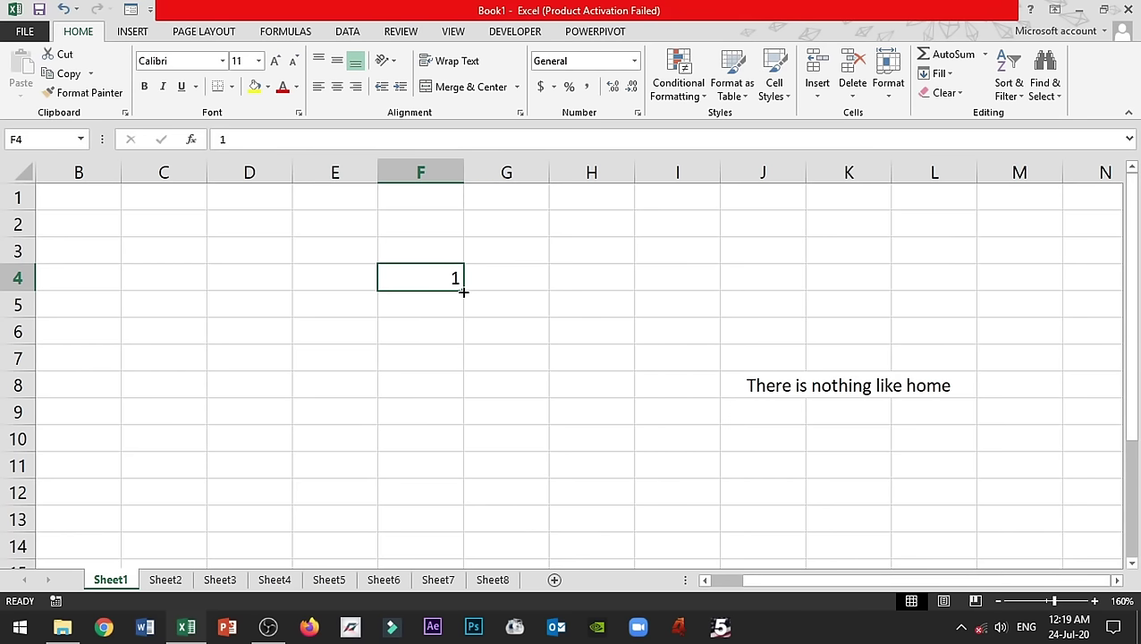
# - Fill the 1 down to F12, try filling across to K4, undo both, and refill to F12
pyautogui.moveTo(464, 291); pyautogui.dragTo(447, 506)
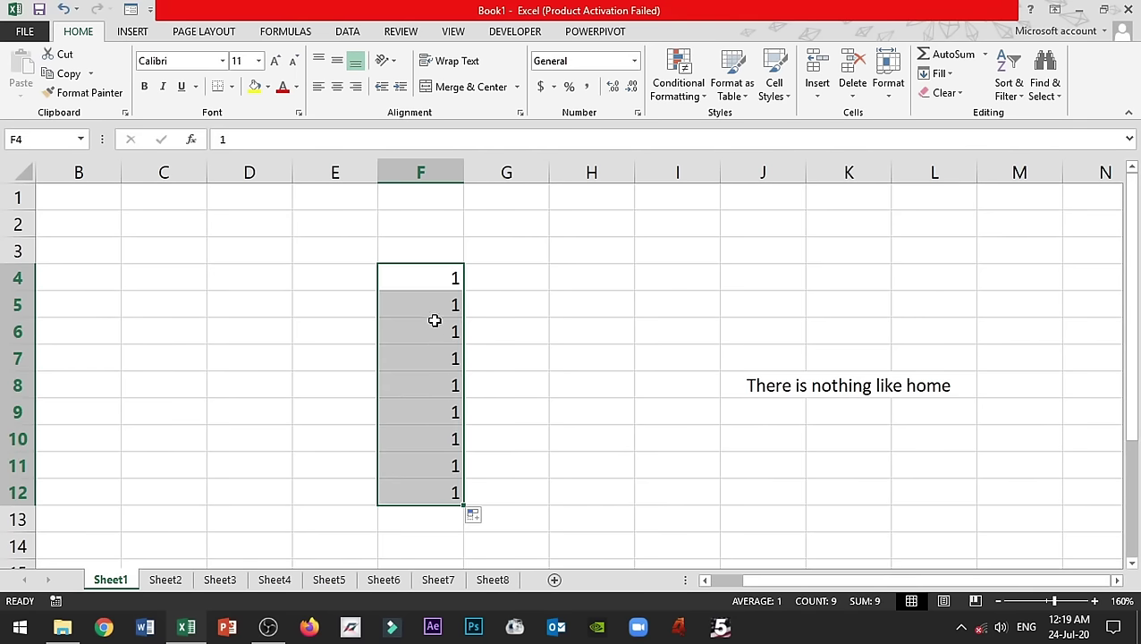
pyautogui.click(429, 277)
pyautogui.moveTo(465, 290); pyautogui.dragTo(873, 305)
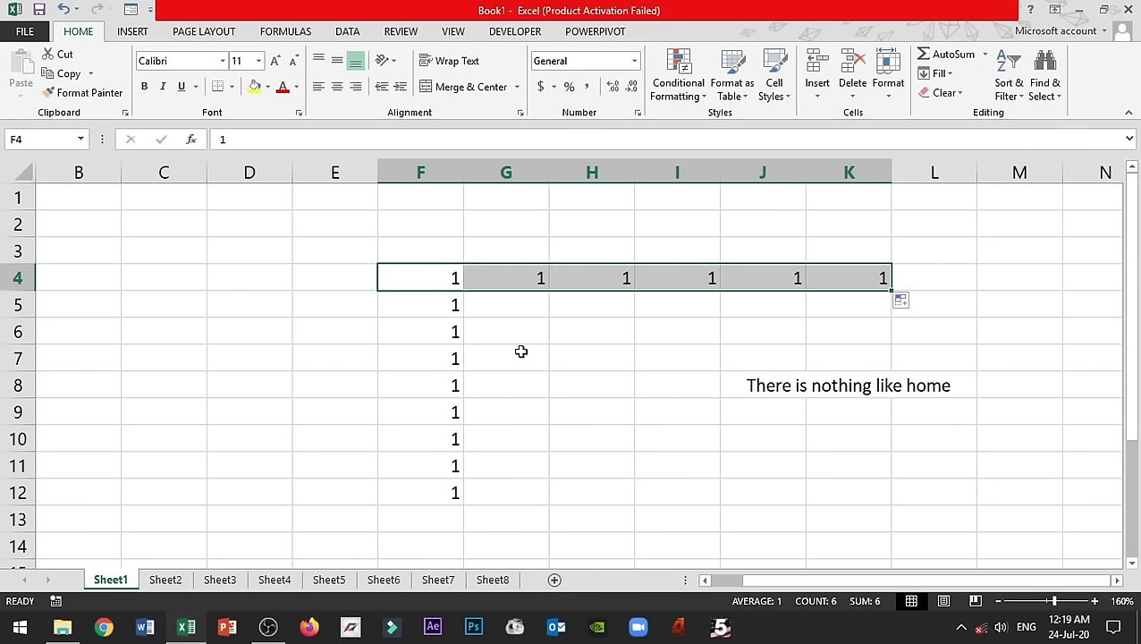
pyautogui.hotkey('ctrl', 'z')
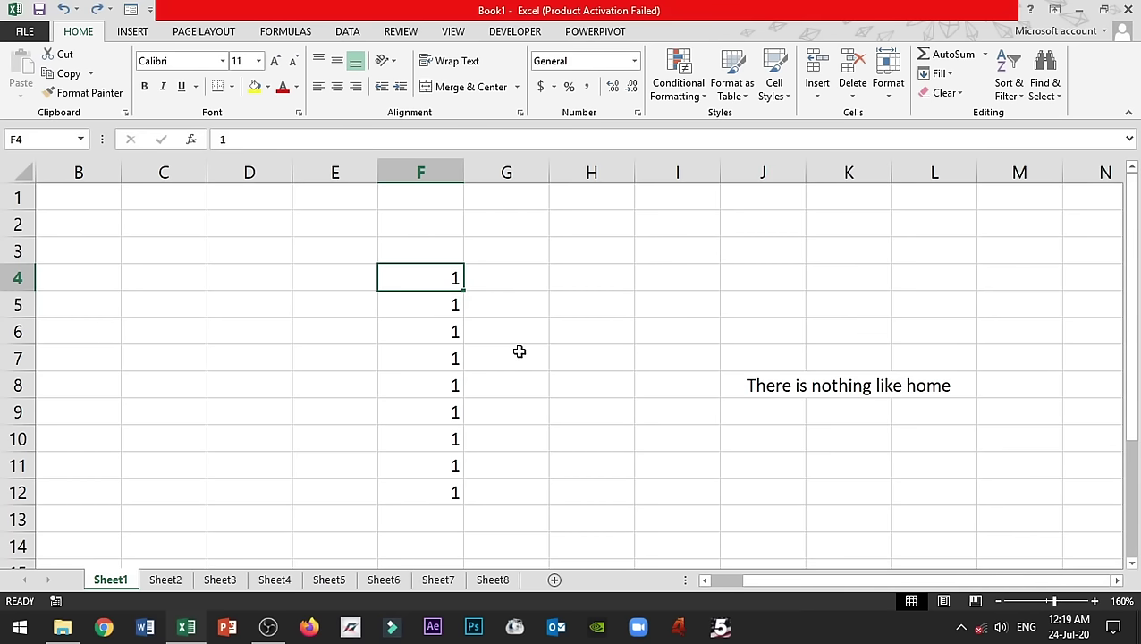
pyautogui.hotkey('ctrl', 'z')
pyautogui.moveTo(461, 292); pyautogui.dragTo(456, 494)
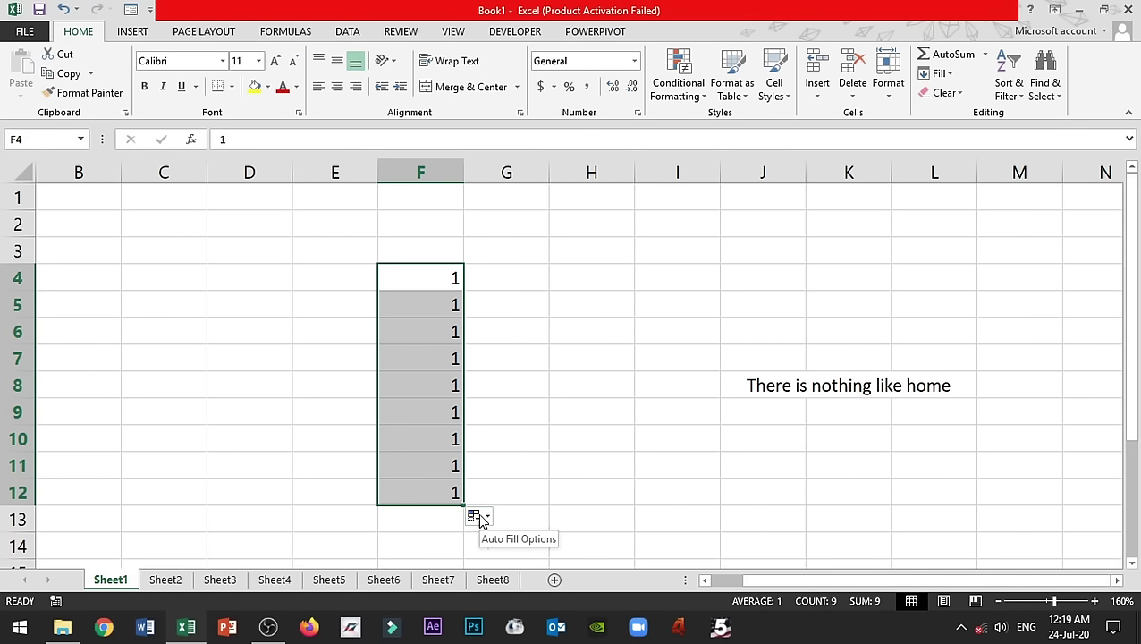
# - Choose Fill Series from Auto Fill Options, then check the values F5 through F9 down to 6
pyautogui.click(480, 519)
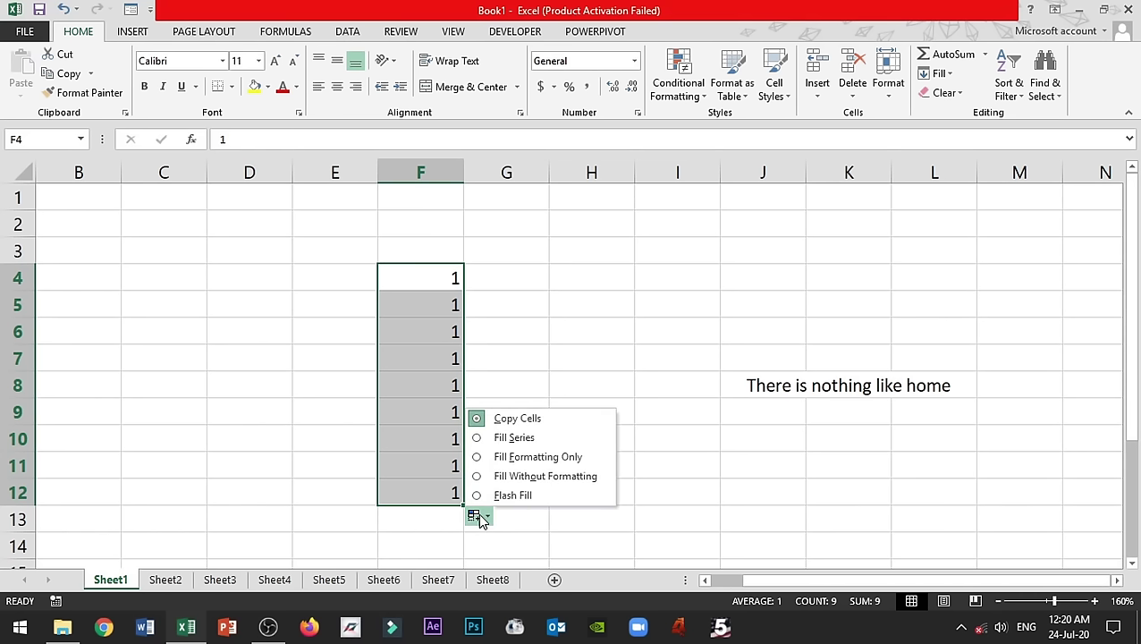
pyautogui.click(555, 440)
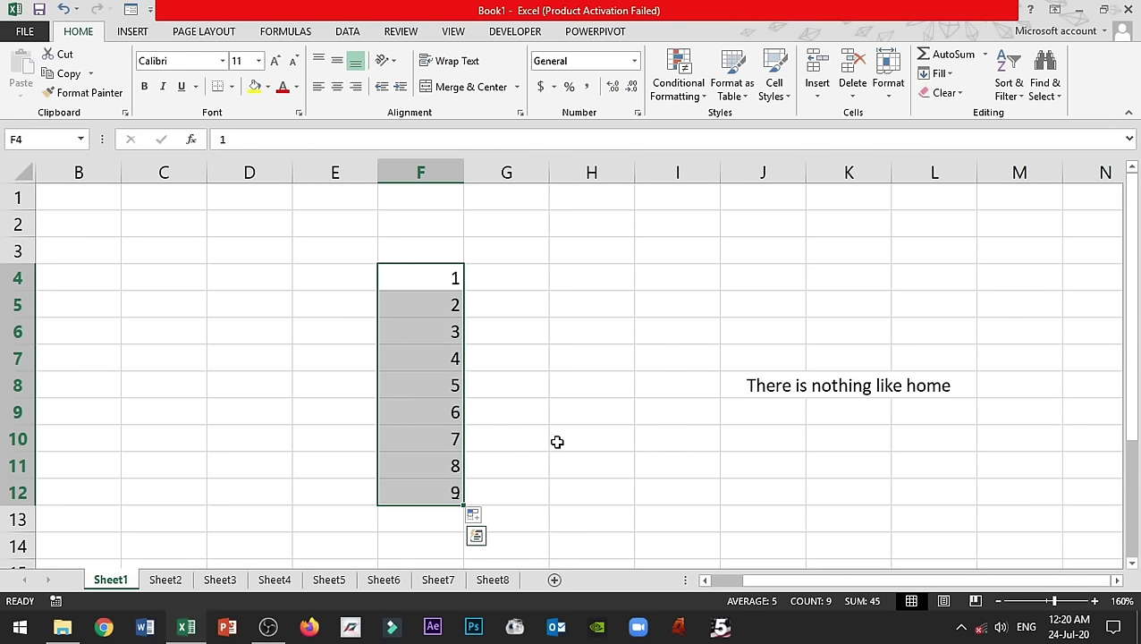
pyautogui.click(435, 304)
pyautogui.click(427, 329)
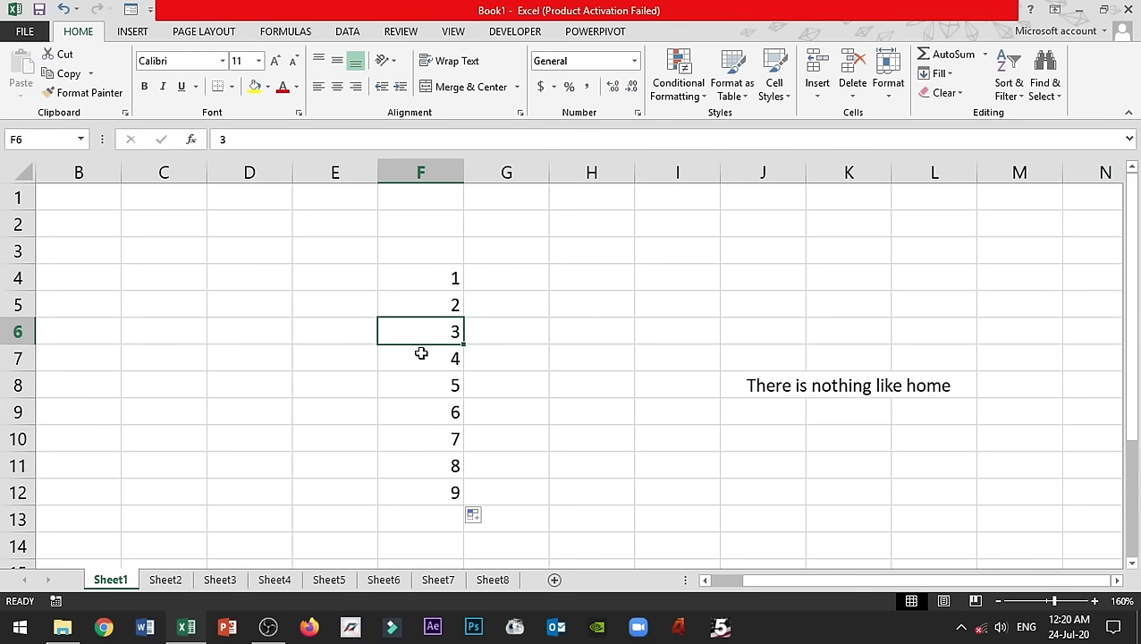
pyautogui.click(419, 356)
pyautogui.click(414, 382)
pyautogui.click(412, 414)
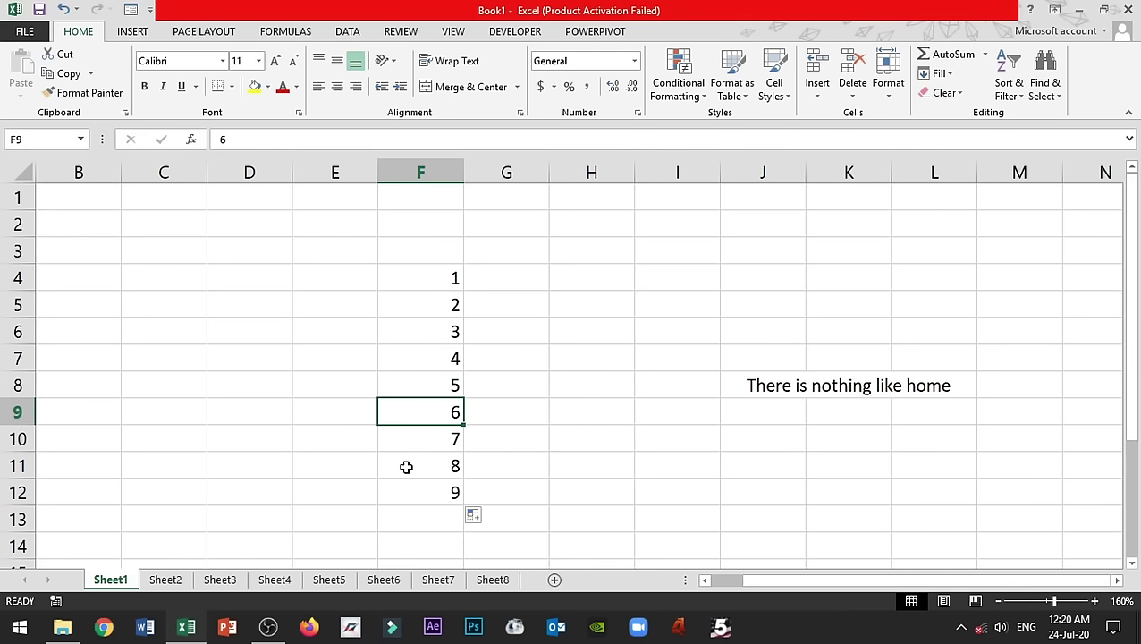
# - Fill G4:K4 from the 1 in F4 as a series counting 2 to 6
pyautogui.moveTo(424, 441); pyautogui.dragTo(423, 484)
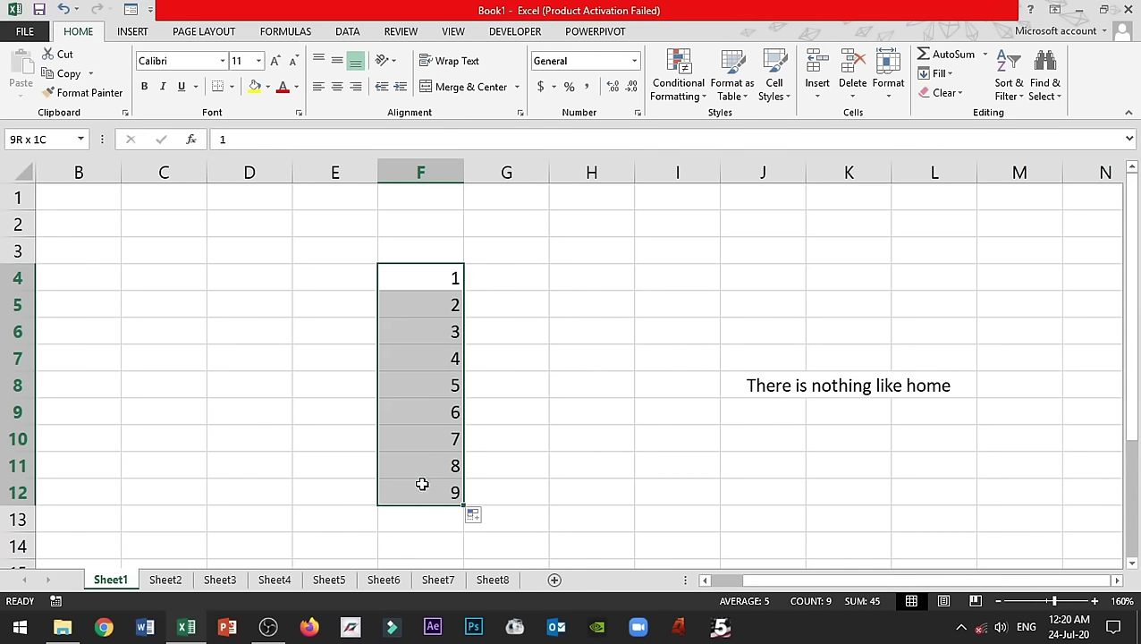
pyautogui.click(429, 266)
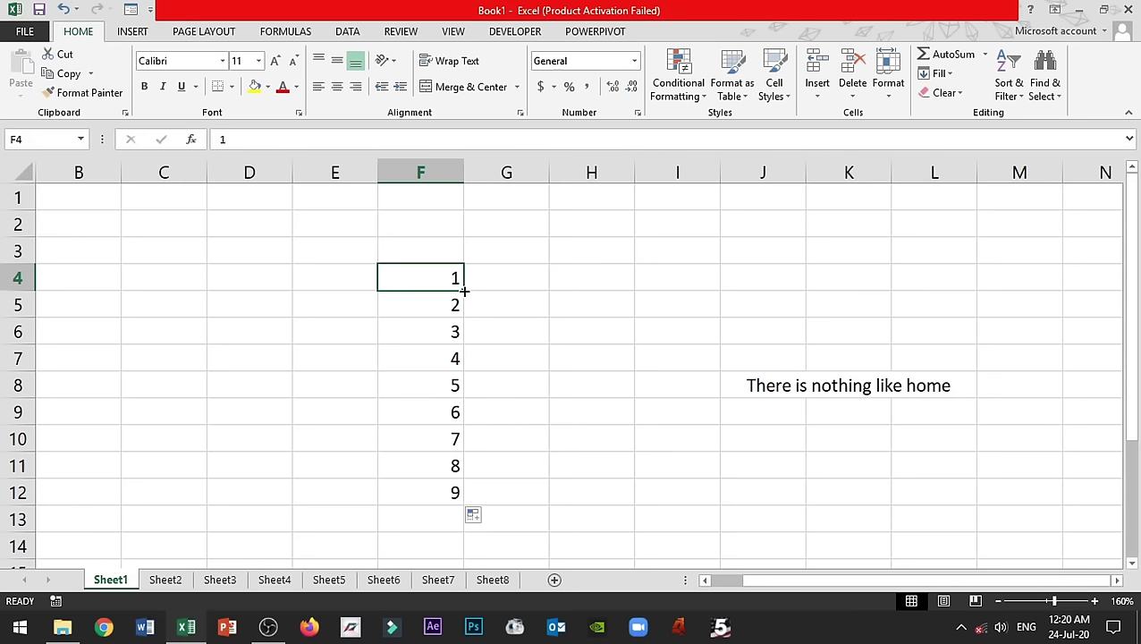
pyautogui.moveTo(464, 290); pyautogui.dragTo(885, 288)
pyautogui.click(904, 305)
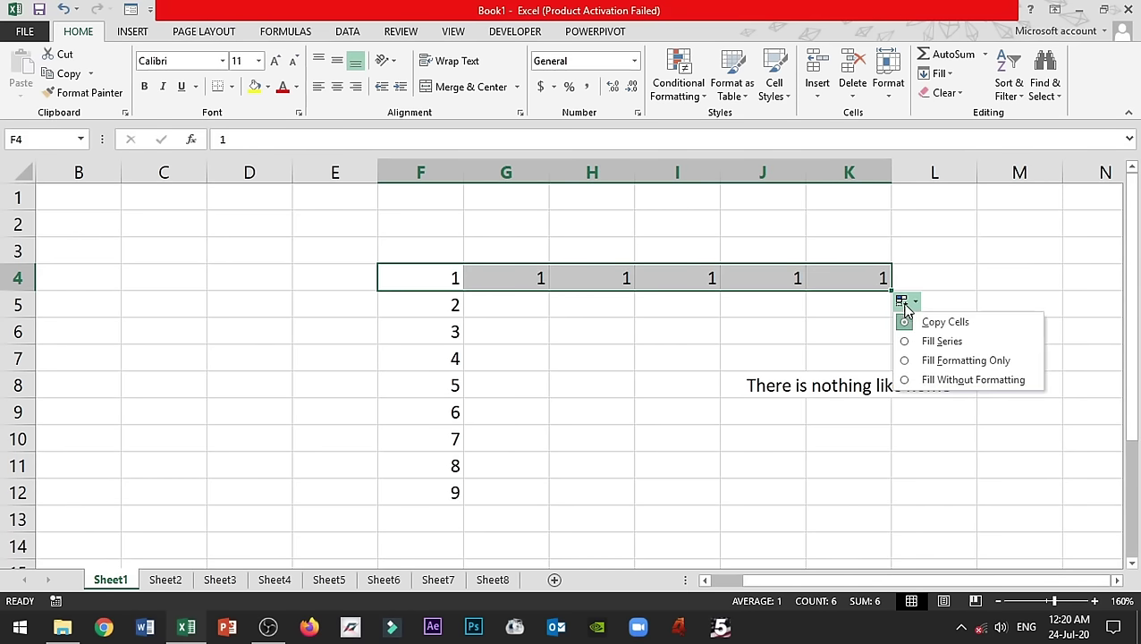
pyautogui.click(916, 340)
# - Fill F1:F3 upward from F4 as the series -2, -1, 0
pyautogui.click(449, 283)
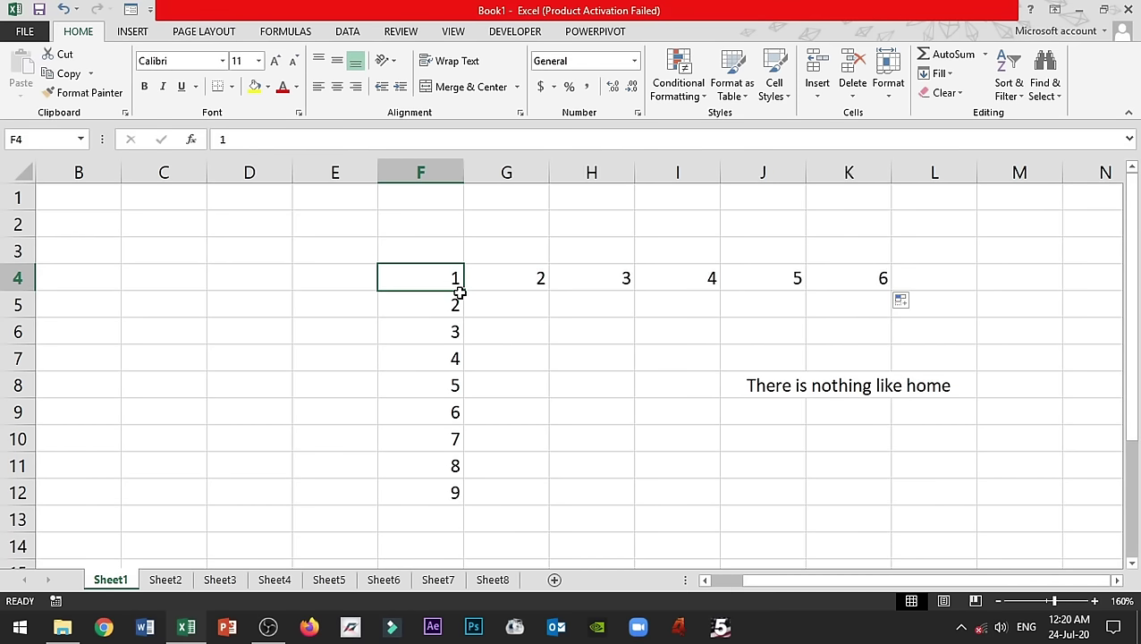
pyautogui.moveTo(463, 290); pyautogui.dragTo(467, 195)
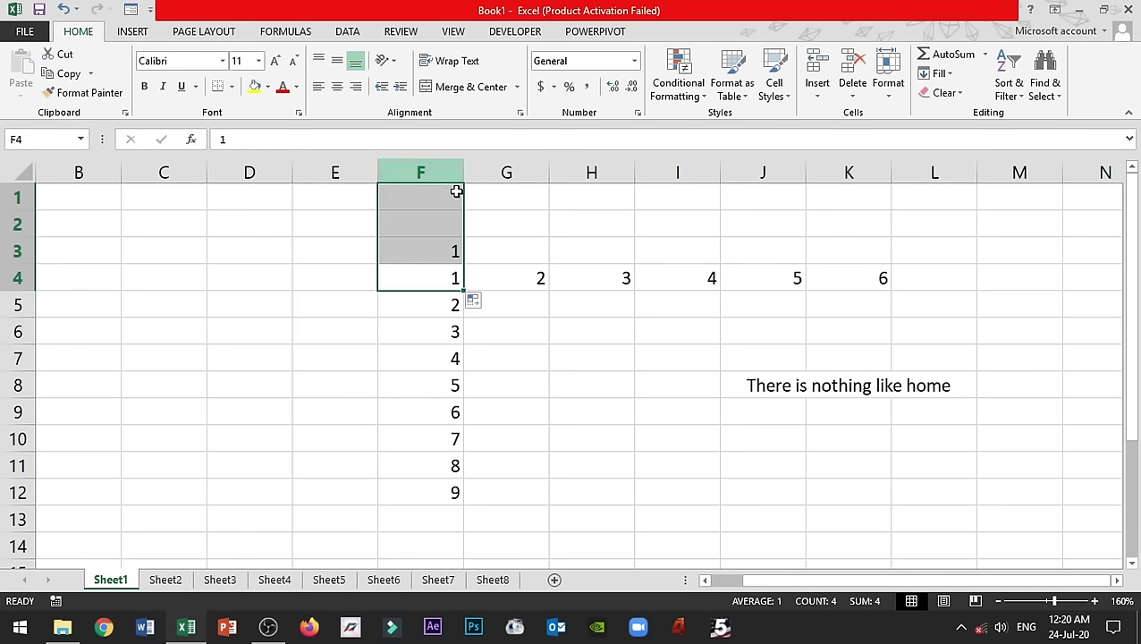
pyautogui.click(474, 304)
pyautogui.click(518, 341)
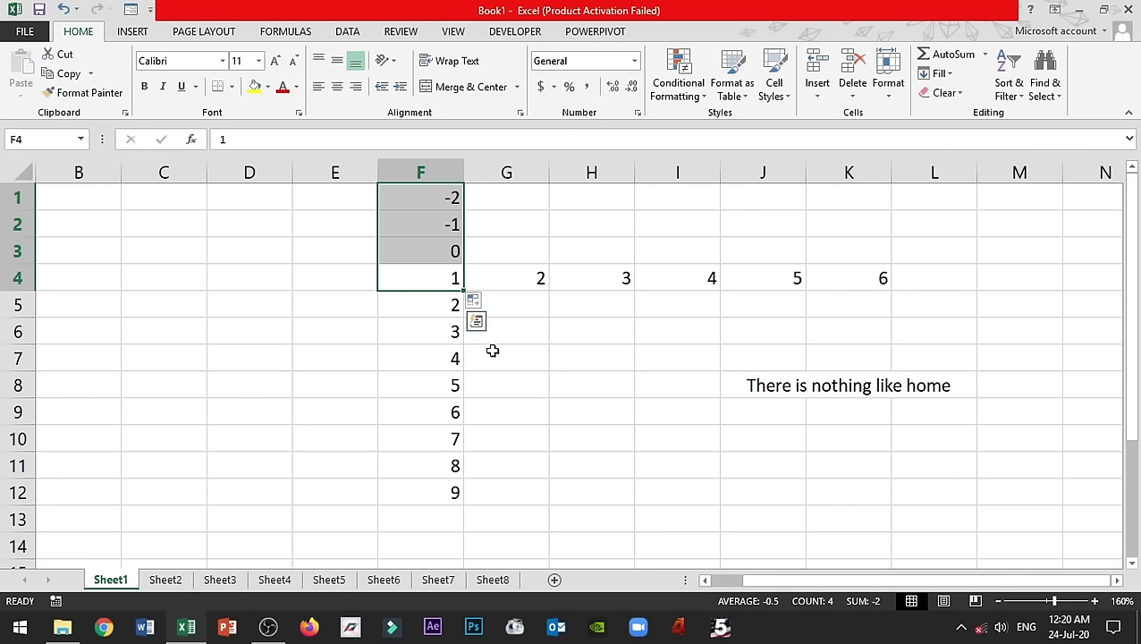
pyautogui.click(547, 352)
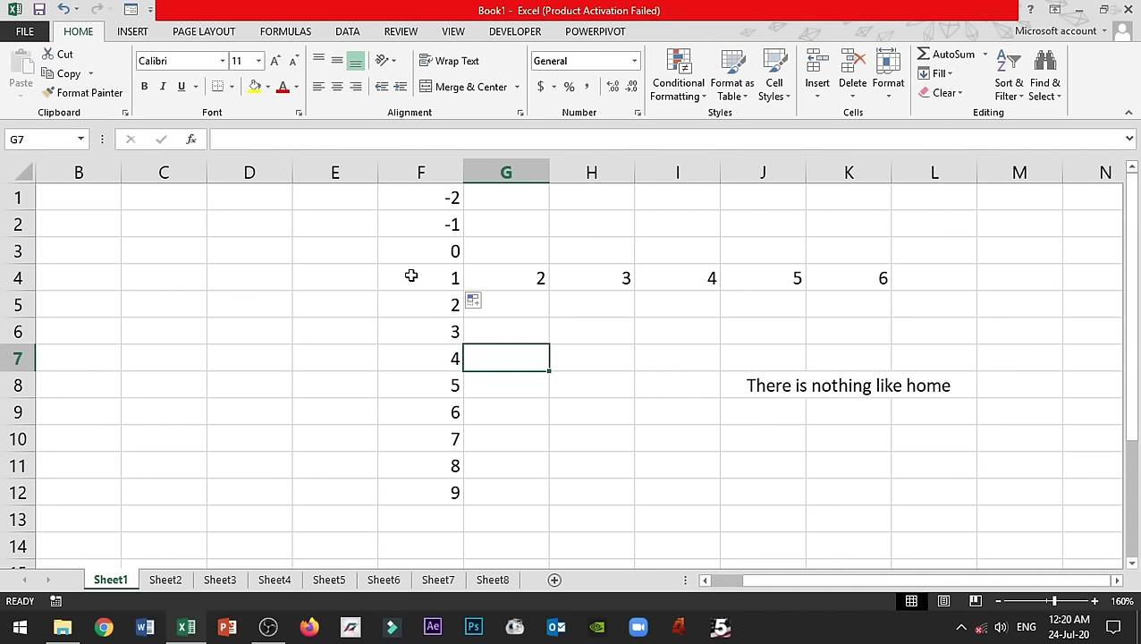
# - Enter A1 in cell E3
pyautogui.click(328, 252)
pyautogui.write('A1')
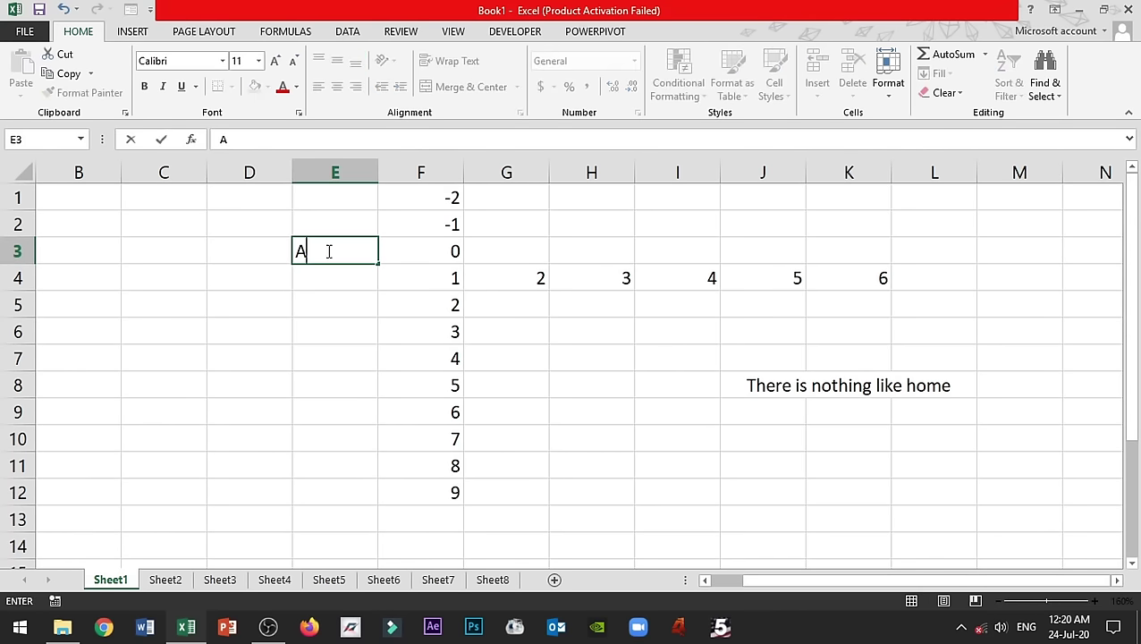
pyautogui.press('Return')
# - Fill the A1 series down to A11 in E13 and across row 3 to A8
pyautogui.click(336, 252)
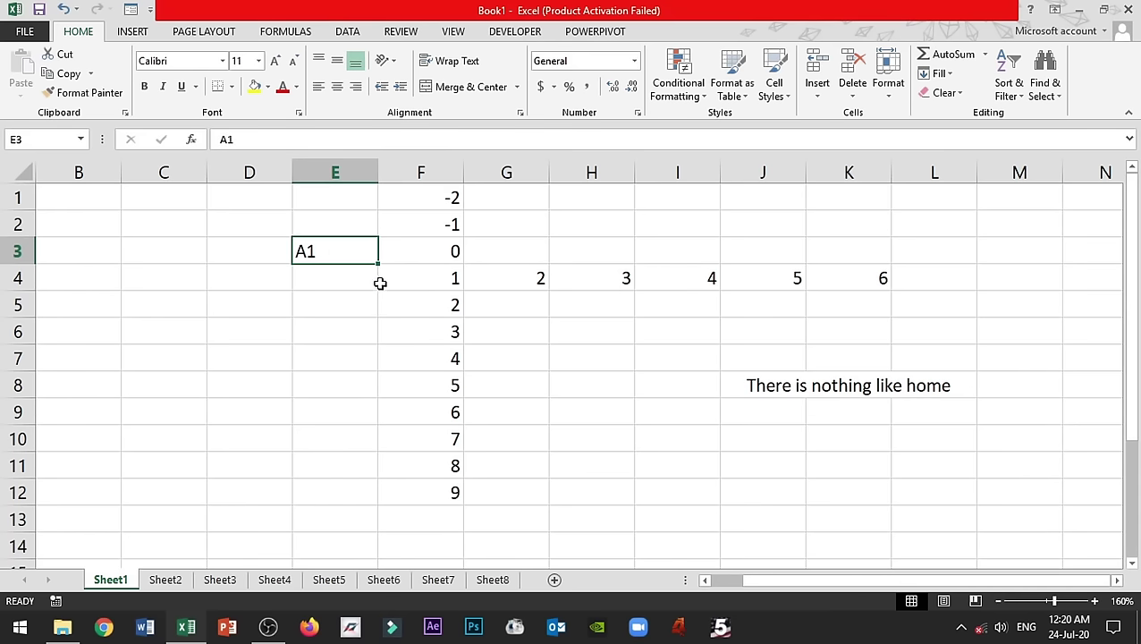
pyautogui.moveTo(378, 264); pyautogui.dragTo(377, 535)
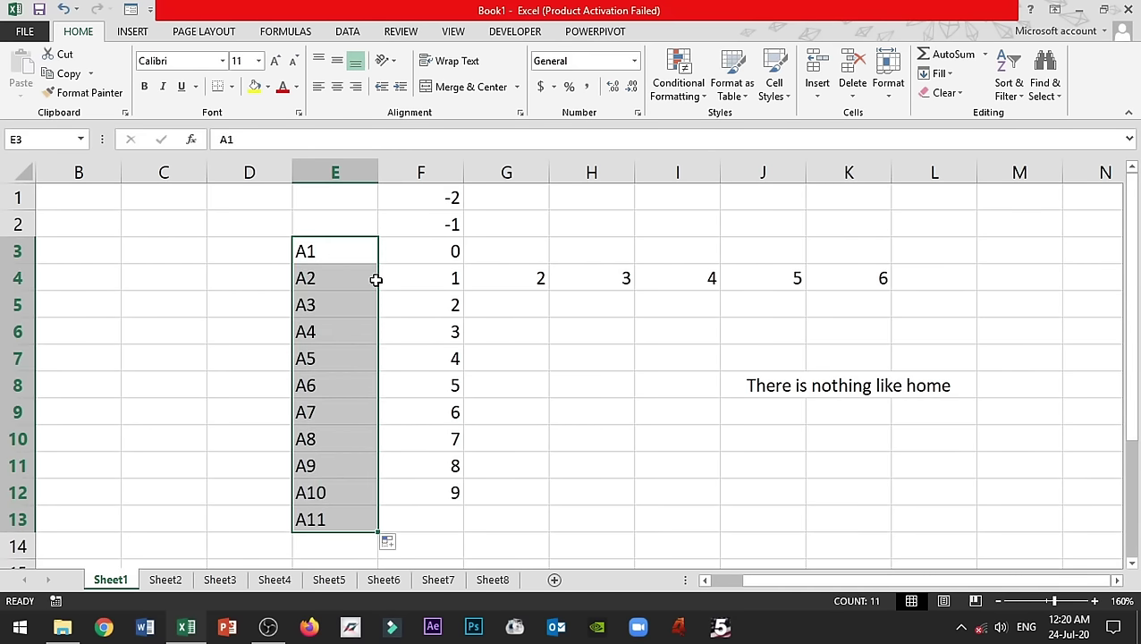
pyautogui.click(360, 252)
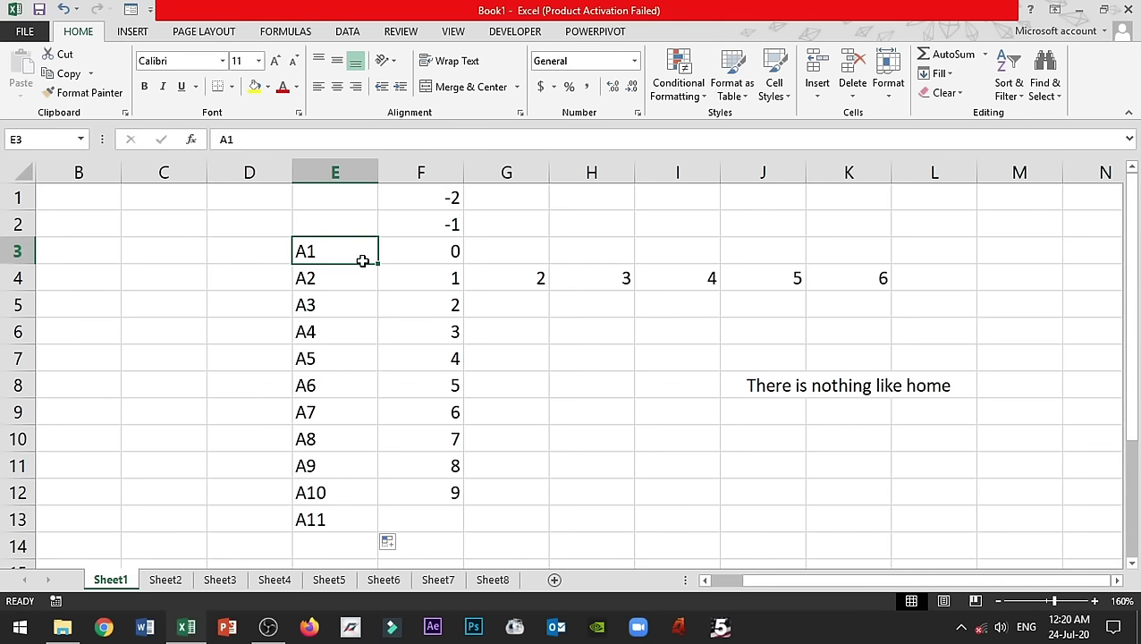
pyautogui.moveTo(379, 264); pyautogui.dragTo(962, 268)
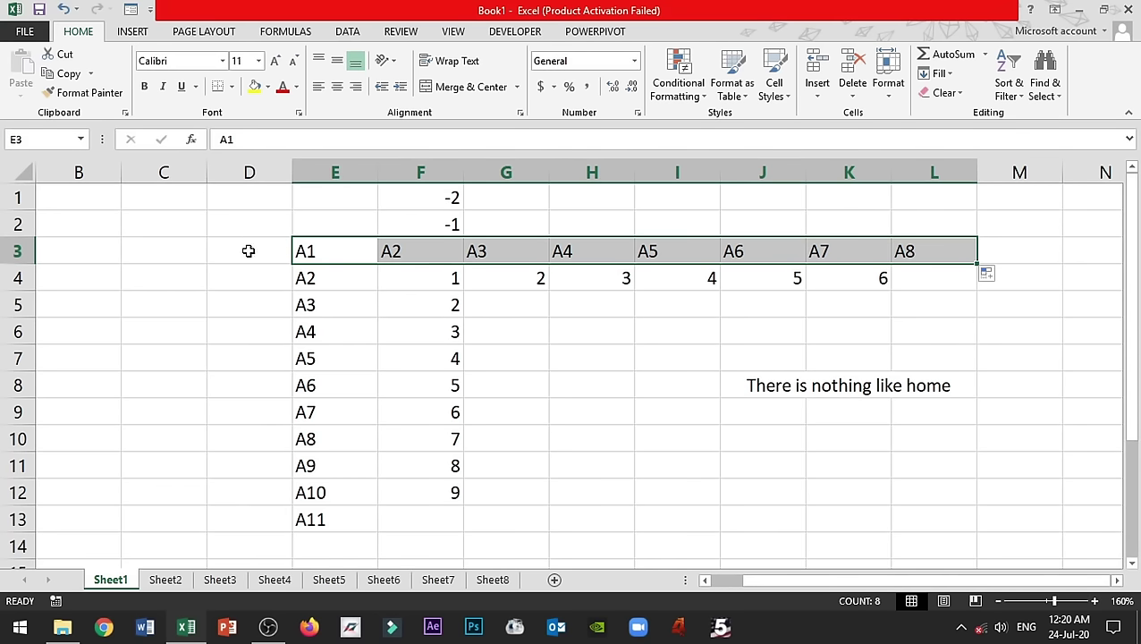
# - Enter Monday in cell D2
pyautogui.click(250, 223)
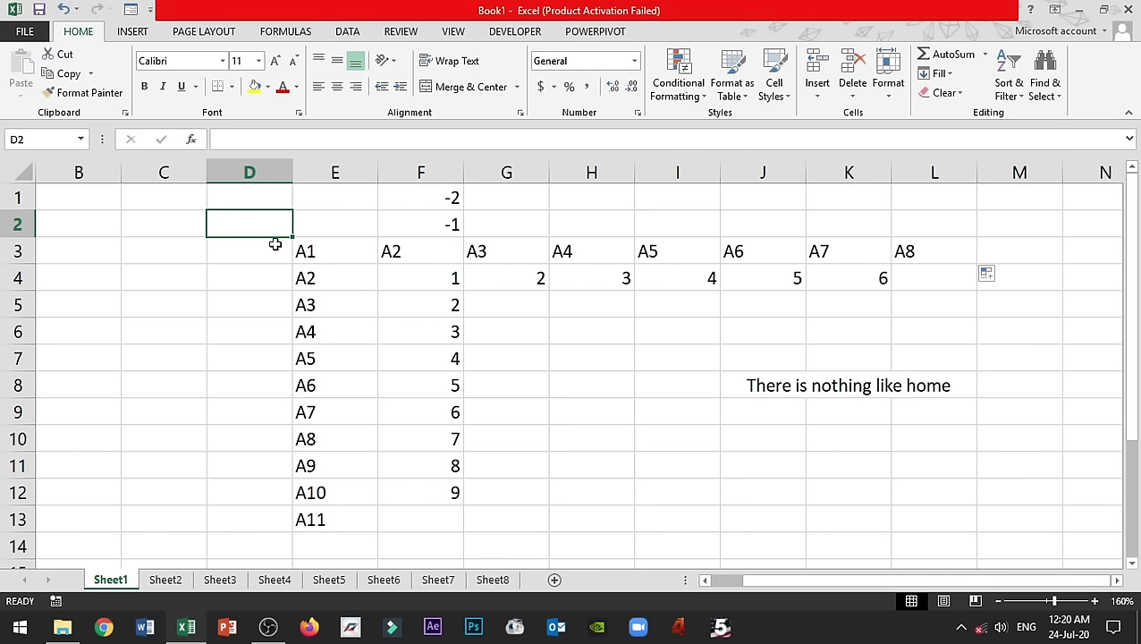
pyautogui.write('Monday')
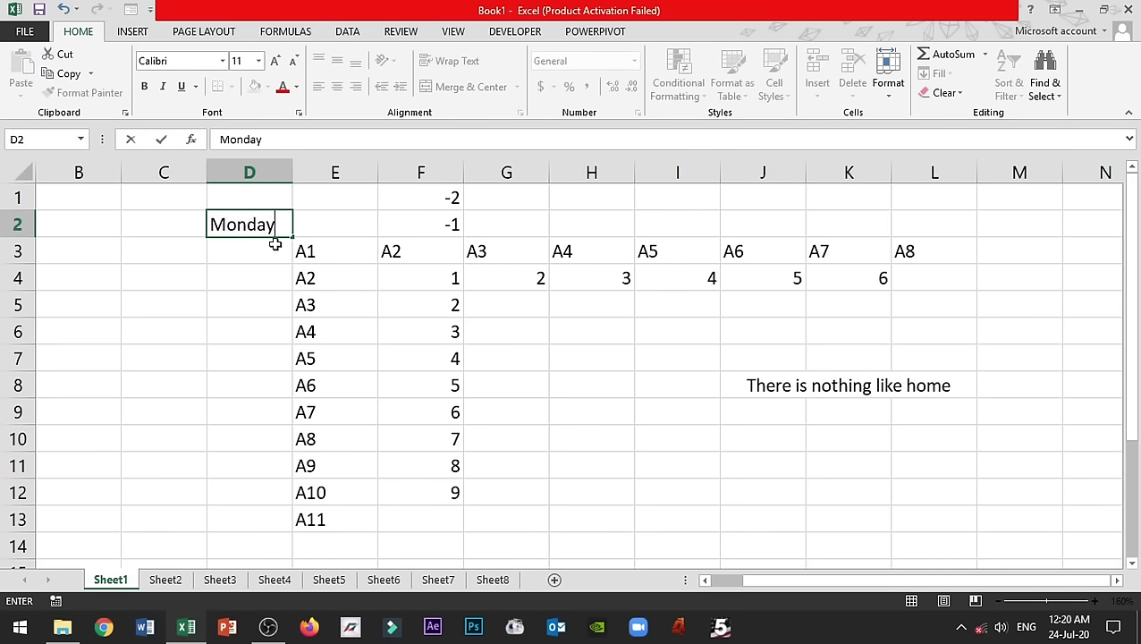
pyautogui.press('Return')
# - Fill weekdays down to D10 and across to K2, widening columns D and F for Wednesday
pyautogui.click(272, 229)
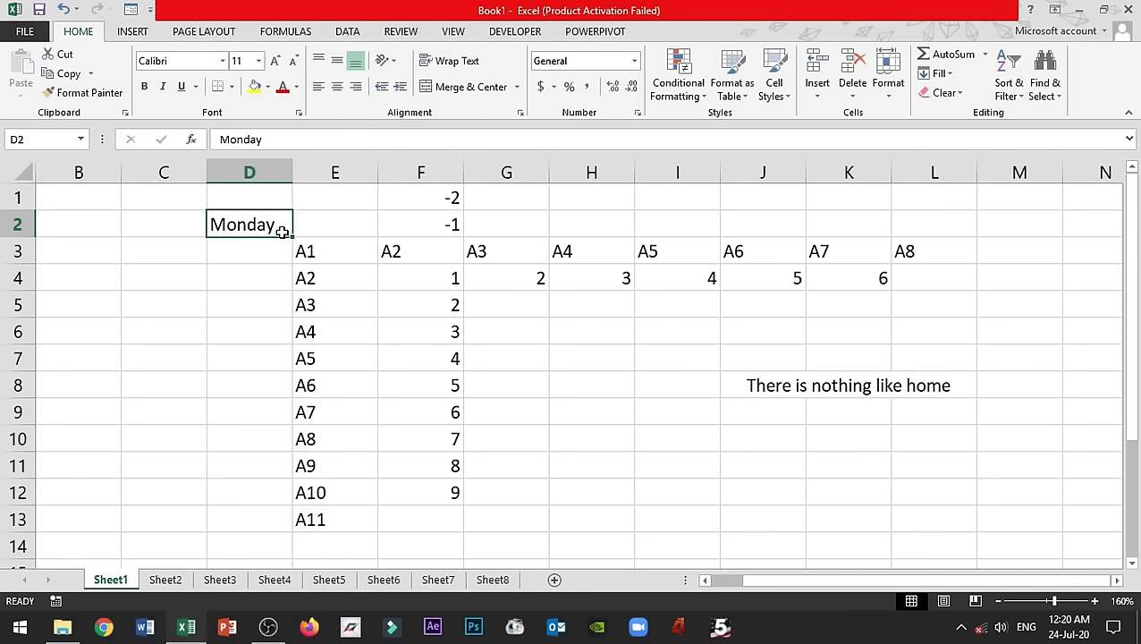
pyautogui.moveTo(292, 238); pyautogui.dragTo(264, 447)
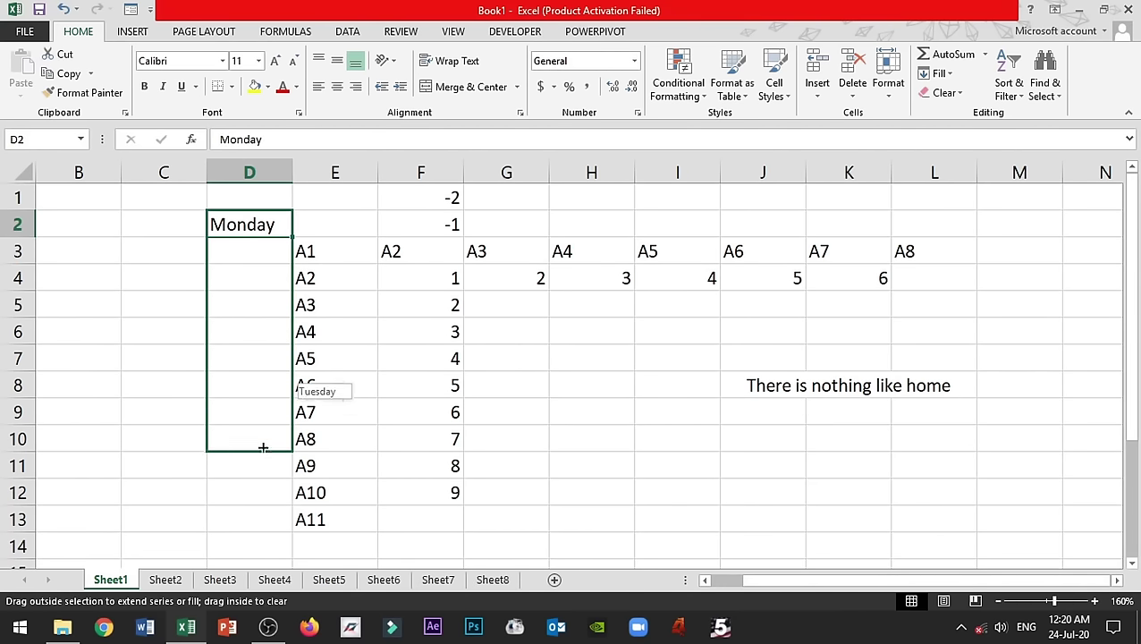
pyautogui.click(250, 224)
pyautogui.moveTo(293, 173); pyautogui.dragTo(313, 172)
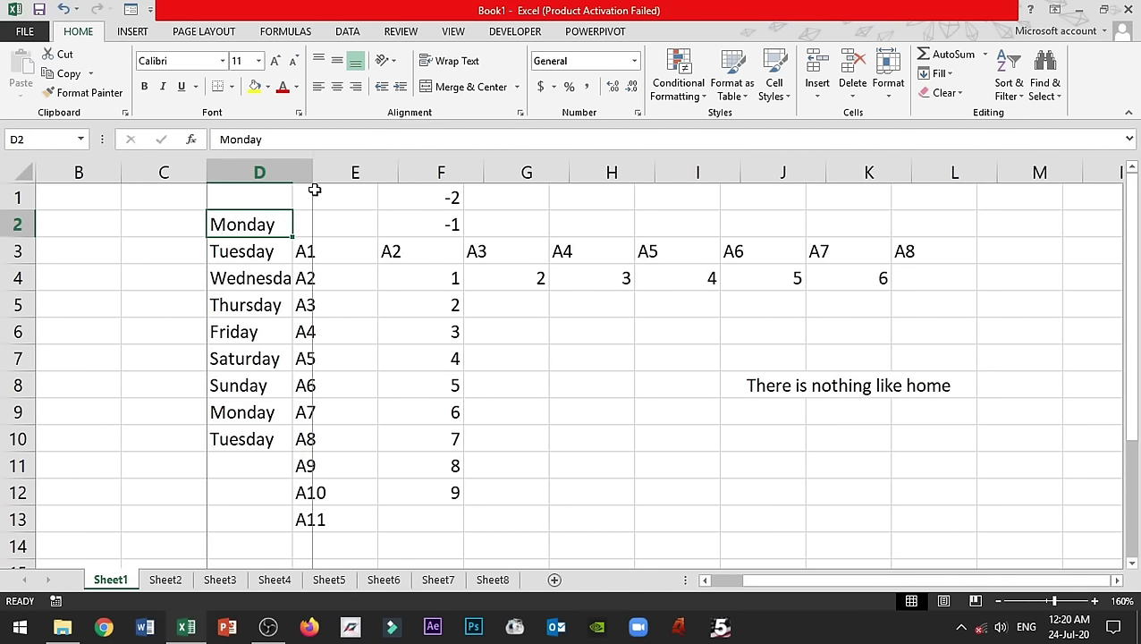
pyautogui.moveTo(312, 237); pyautogui.dragTo(880, 270)
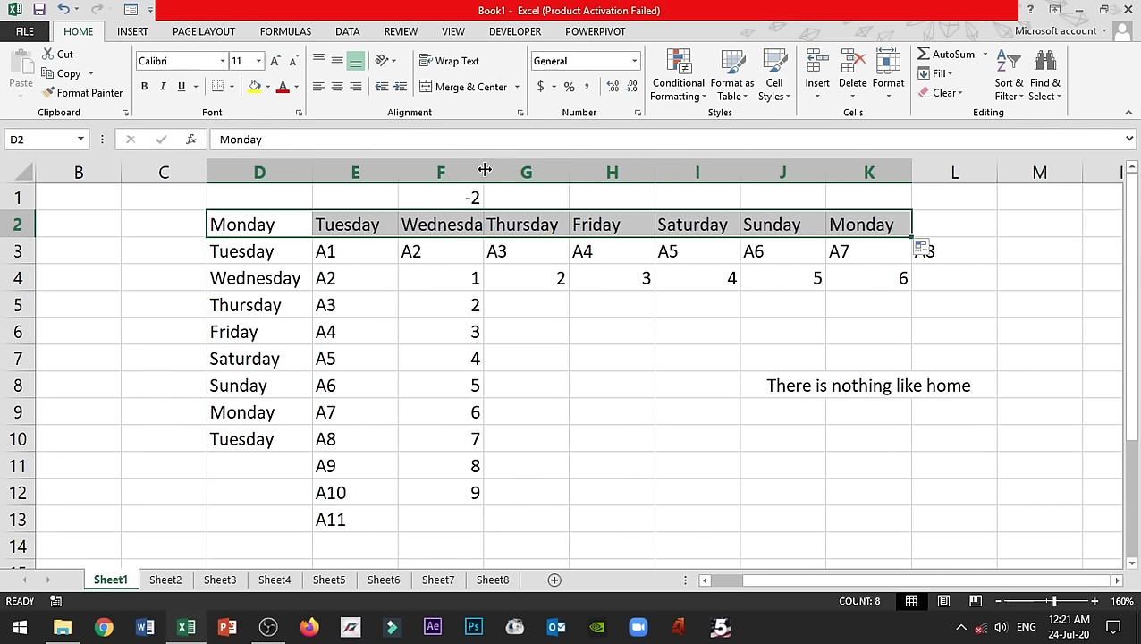
pyautogui.moveTo(484, 173); pyautogui.dragTo(502, 173)
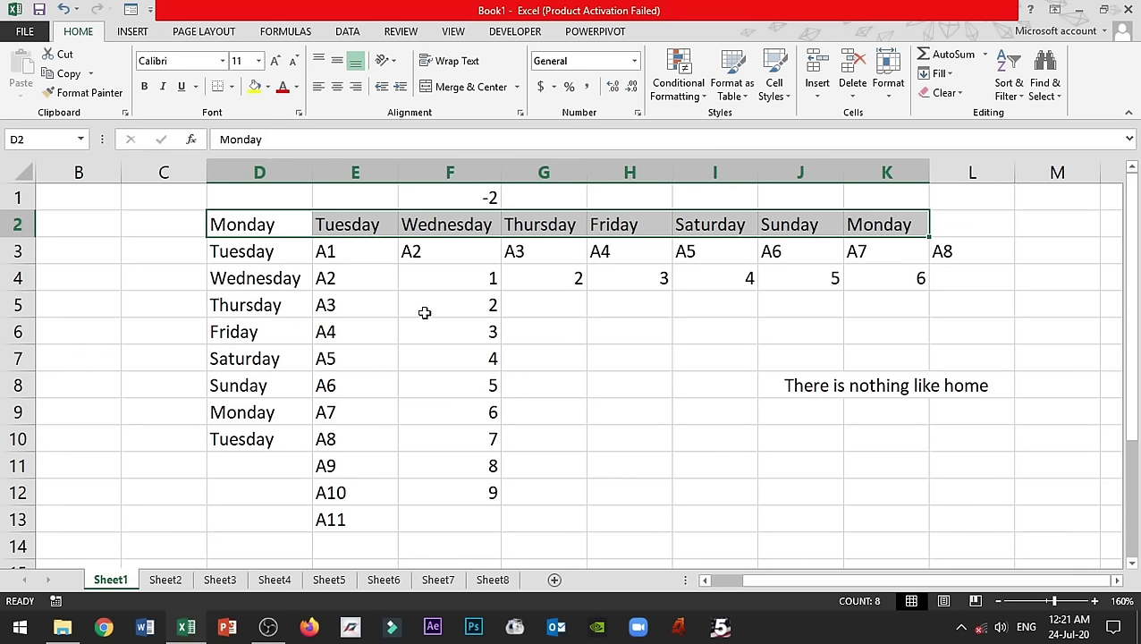
# - Enter January in cell C1
pyautogui.click(154, 199)
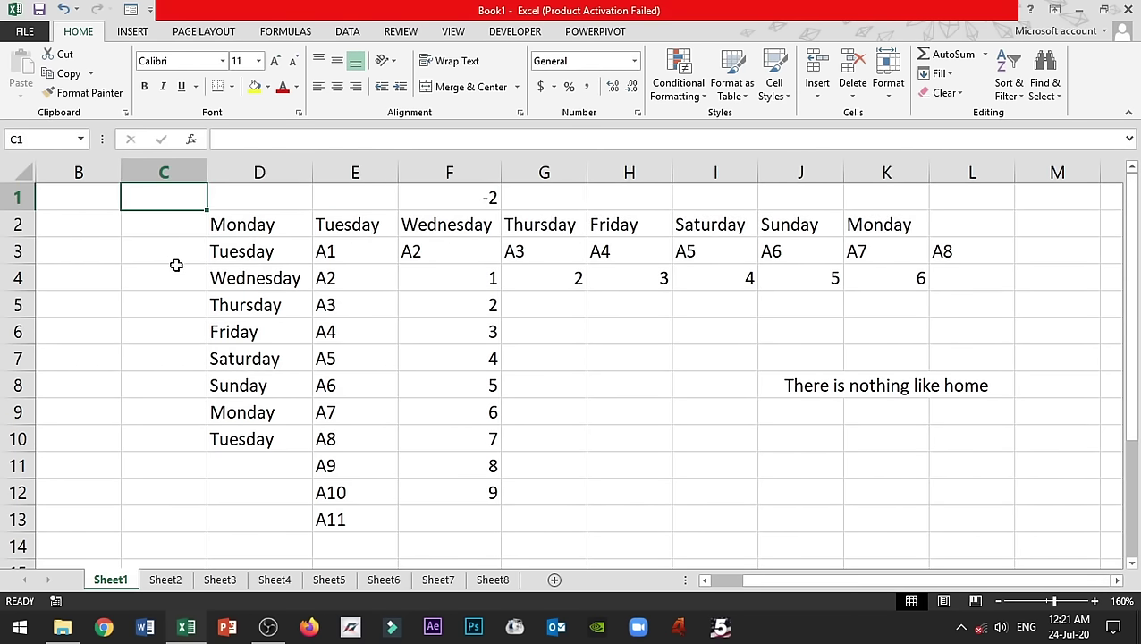
pyautogui.write('Janu')
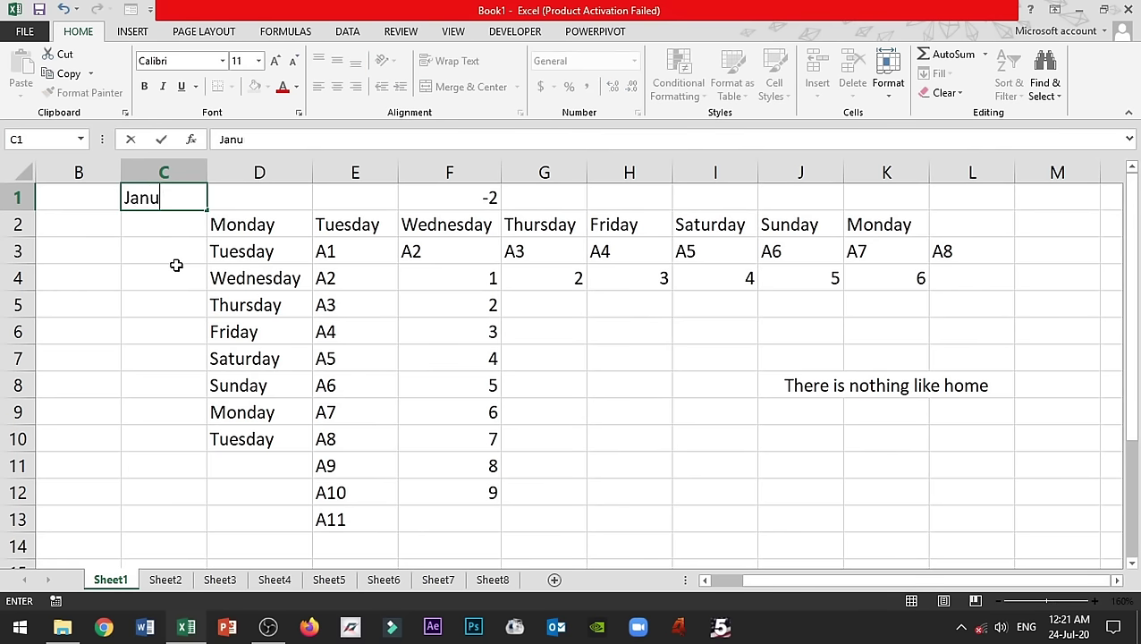
pyautogui.write('ary')
pyautogui.press('Return')
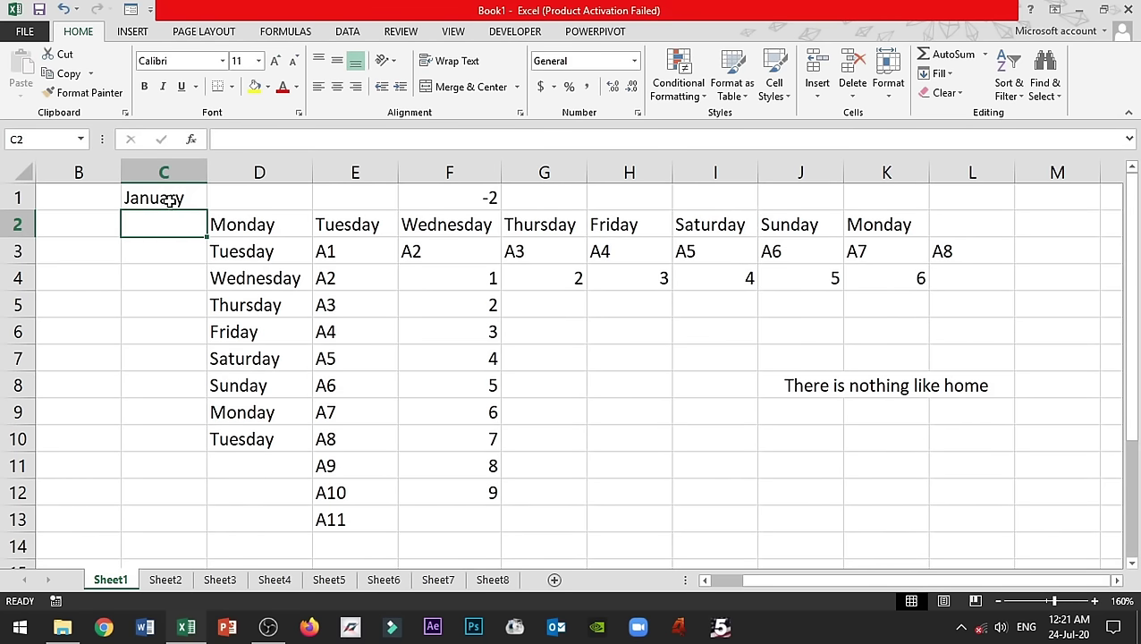
# - Fill months down to December in C12 and across row 1 to October
pyautogui.click(183, 199)
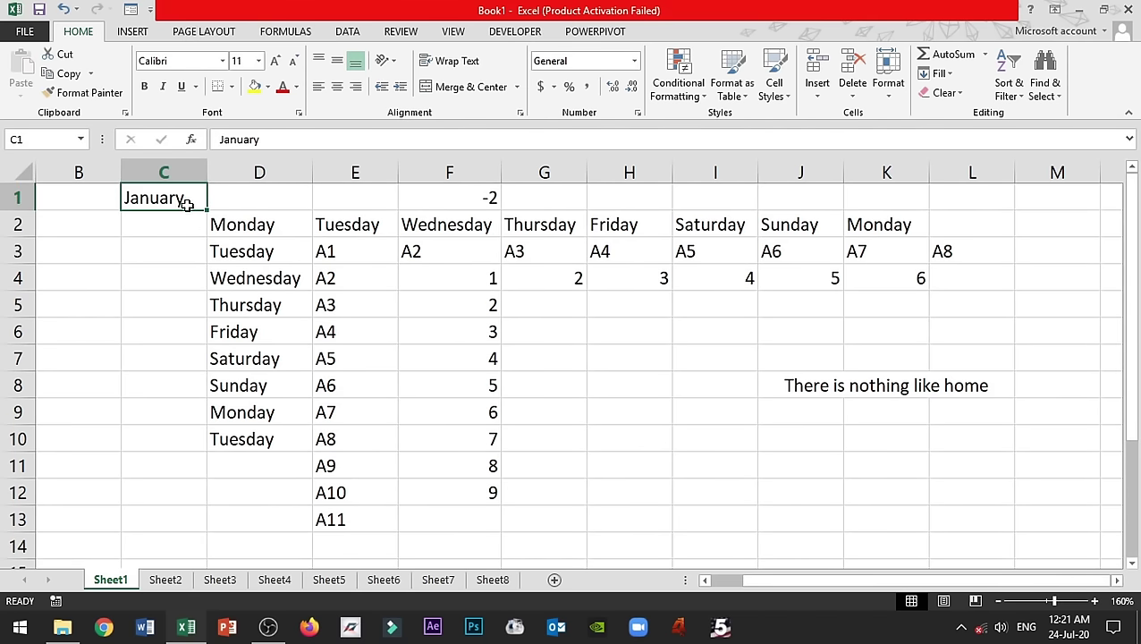
pyautogui.moveTo(206, 206); pyautogui.dragTo(193, 497)
pyautogui.click(183, 193)
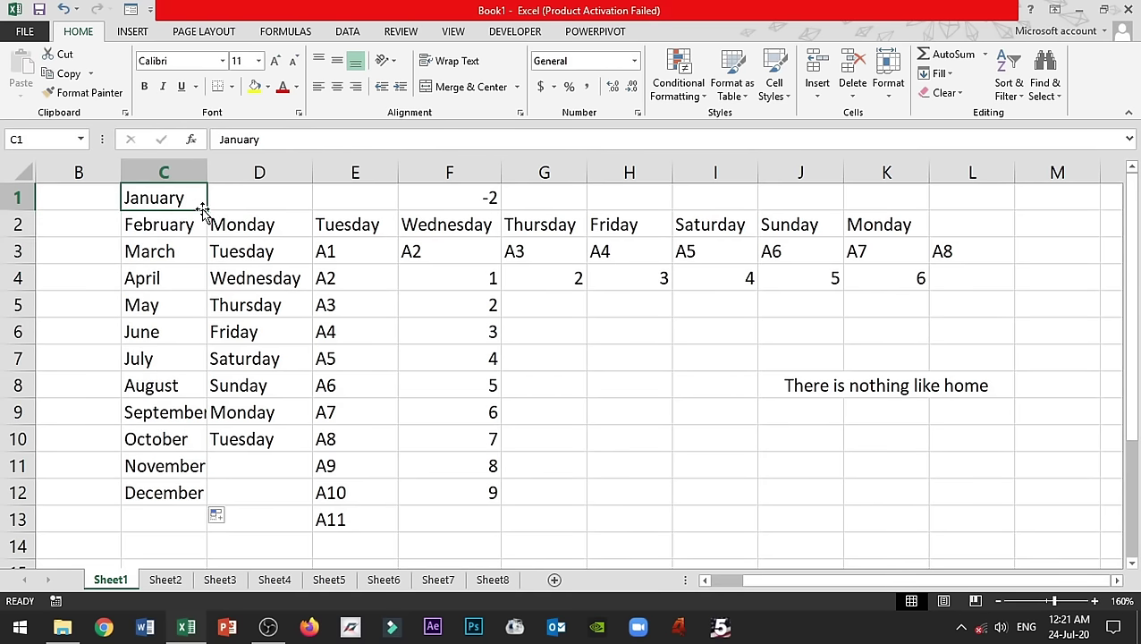
pyautogui.moveTo(207, 208); pyautogui.dragTo(980, 199)
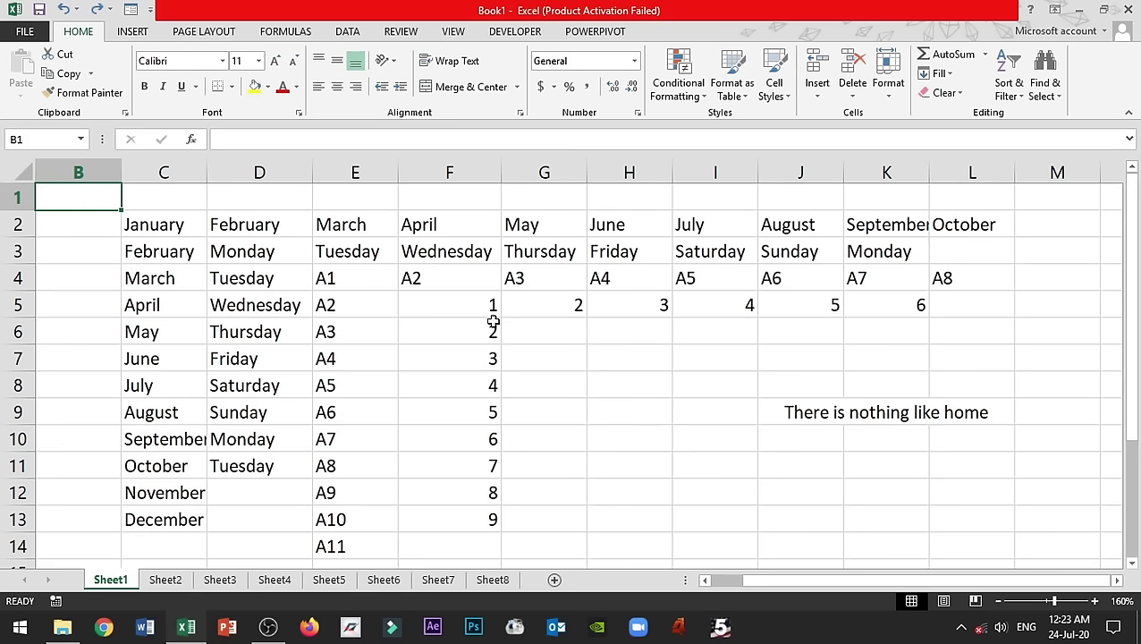
# - Enter the date 1/7/2020 in cell B1
pyautogui.moveTo(1063, 635)
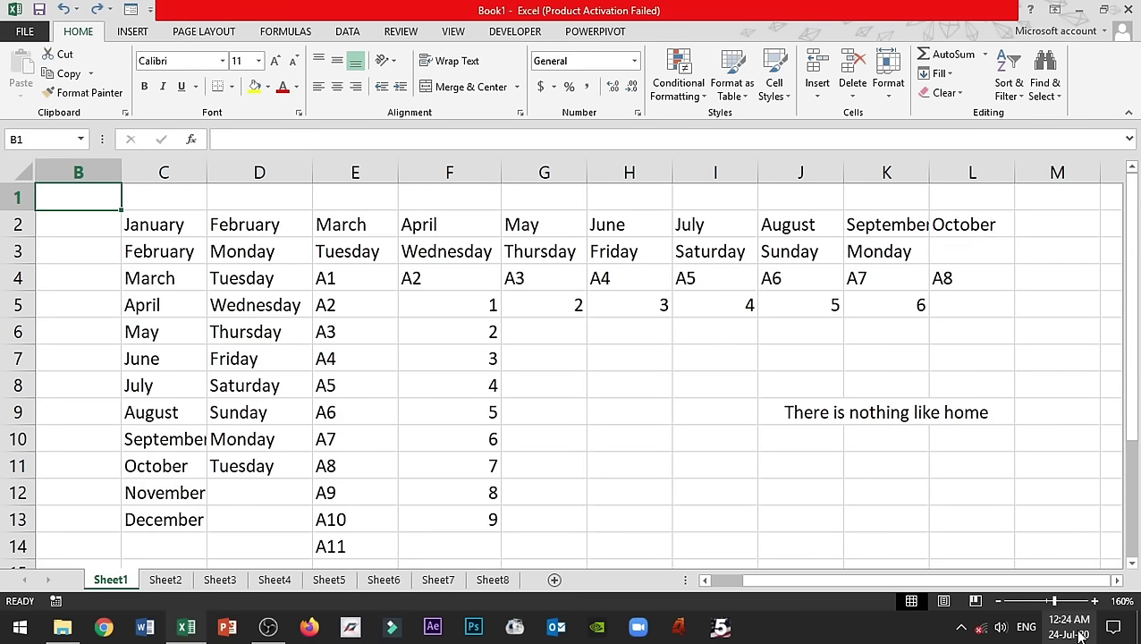
pyautogui.click(76, 243)
pyautogui.click(90, 202)
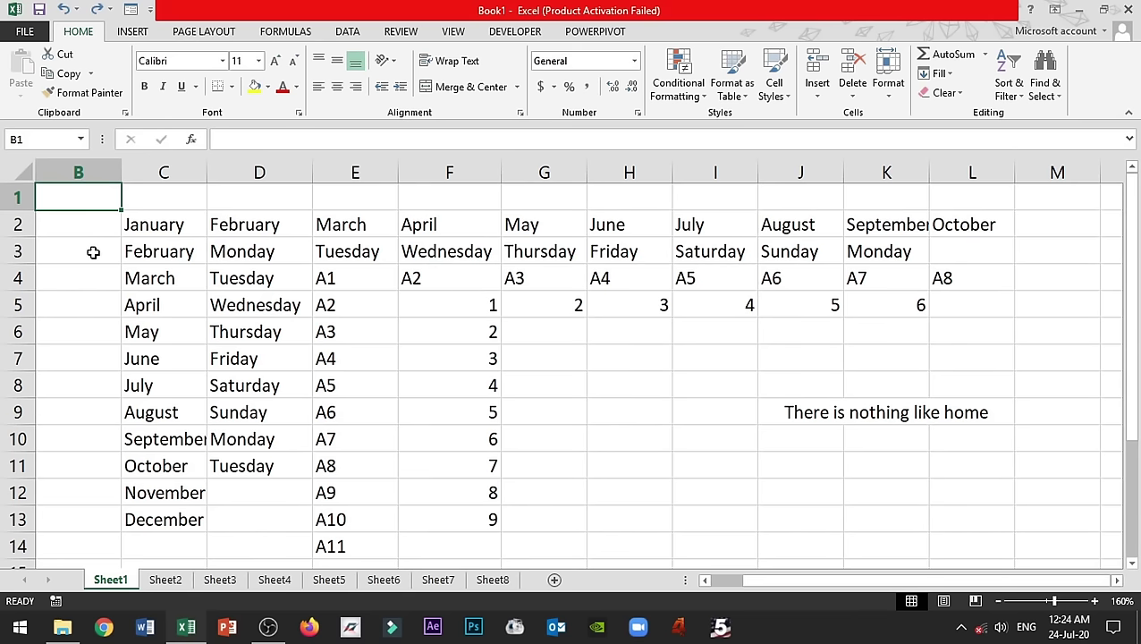
pyautogui.write('1/')
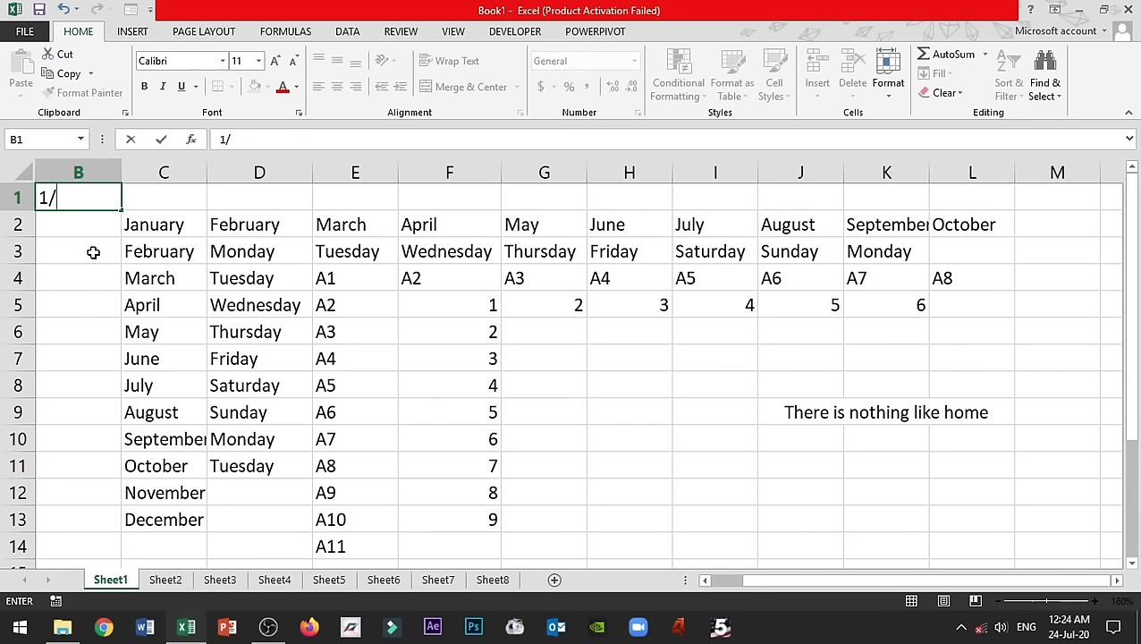
pyautogui.write('7/2020')
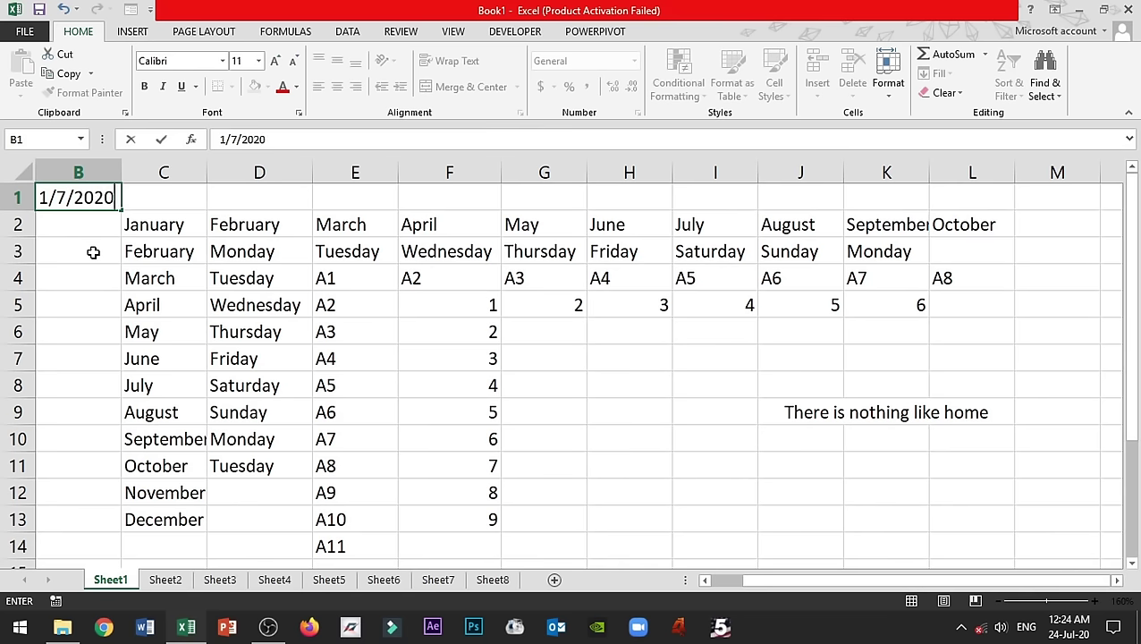
pyautogui.press('Return')
# - Fill daily dates down to 12-07-20 and across to 08-07-20, then select B1:H13
pyautogui.click(90, 192)
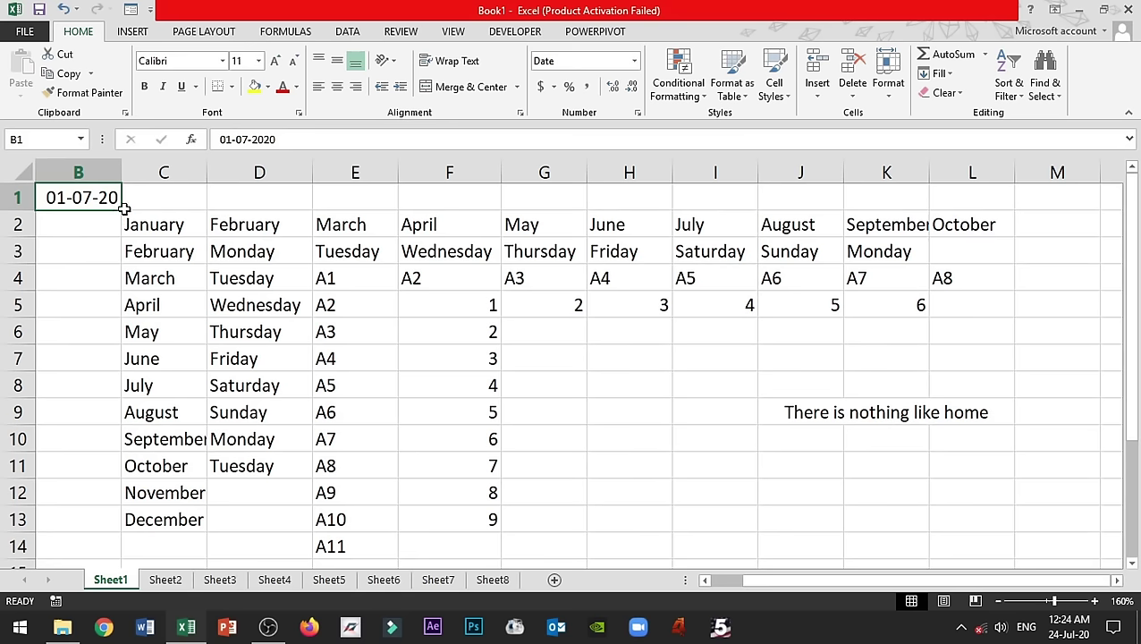
pyautogui.moveTo(122, 207); pyautogui.dragTo(107, 494)
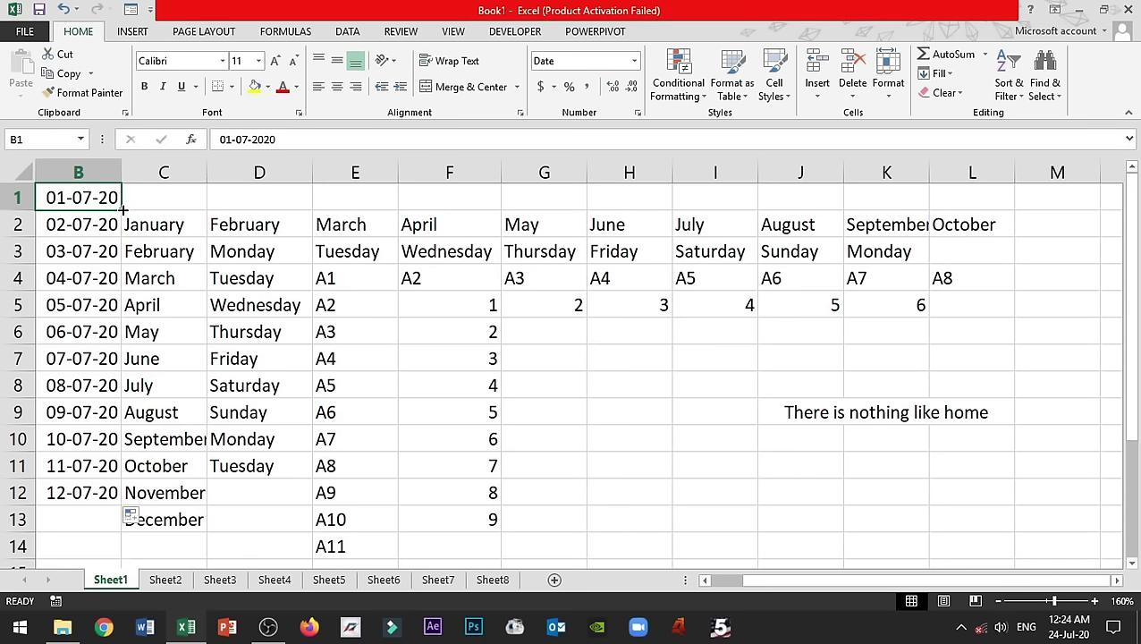
pyautogui.moveTo(122, 207); pyautogui.dragTo(715, 208)
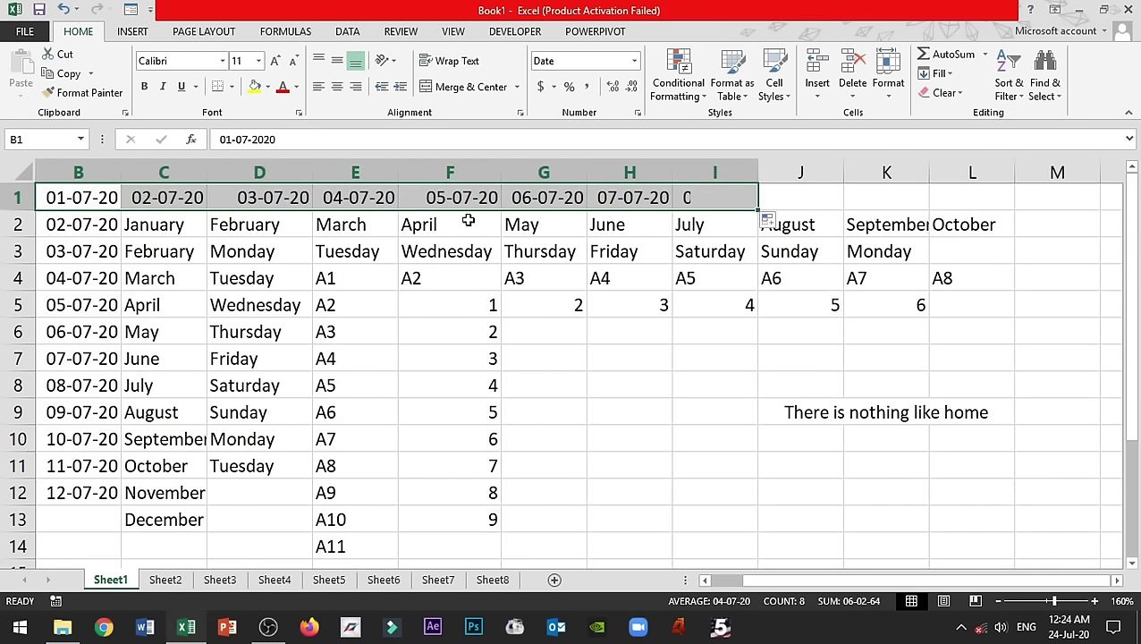
pyautogui.click(92, 203)
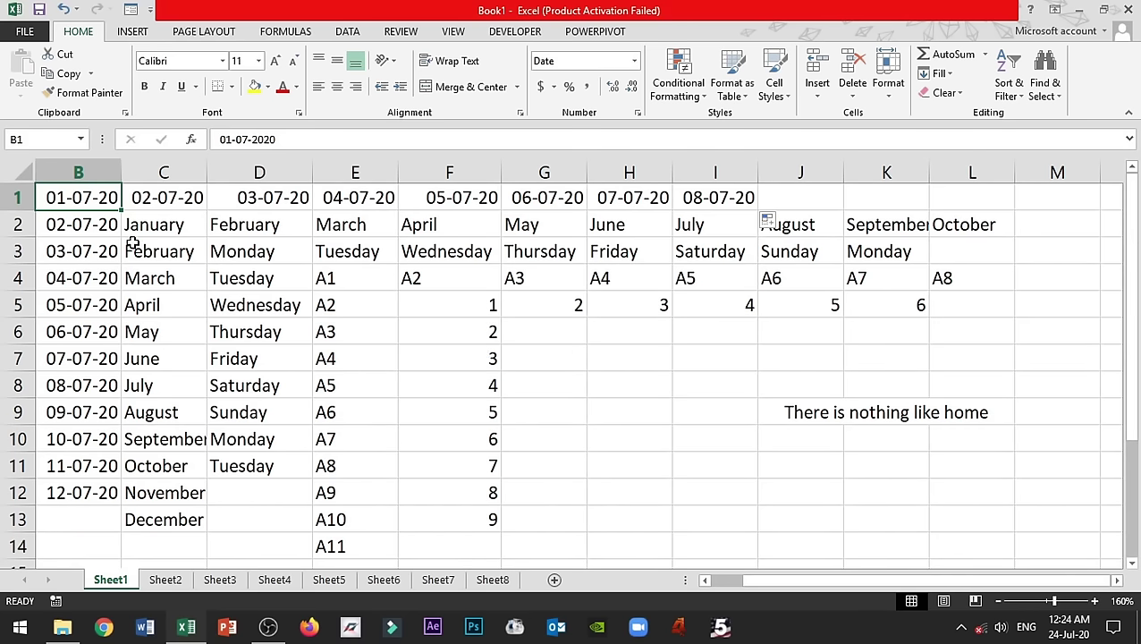
pyautogui.moveTo(95, 194); pyautogui.dragTo(608, 528)
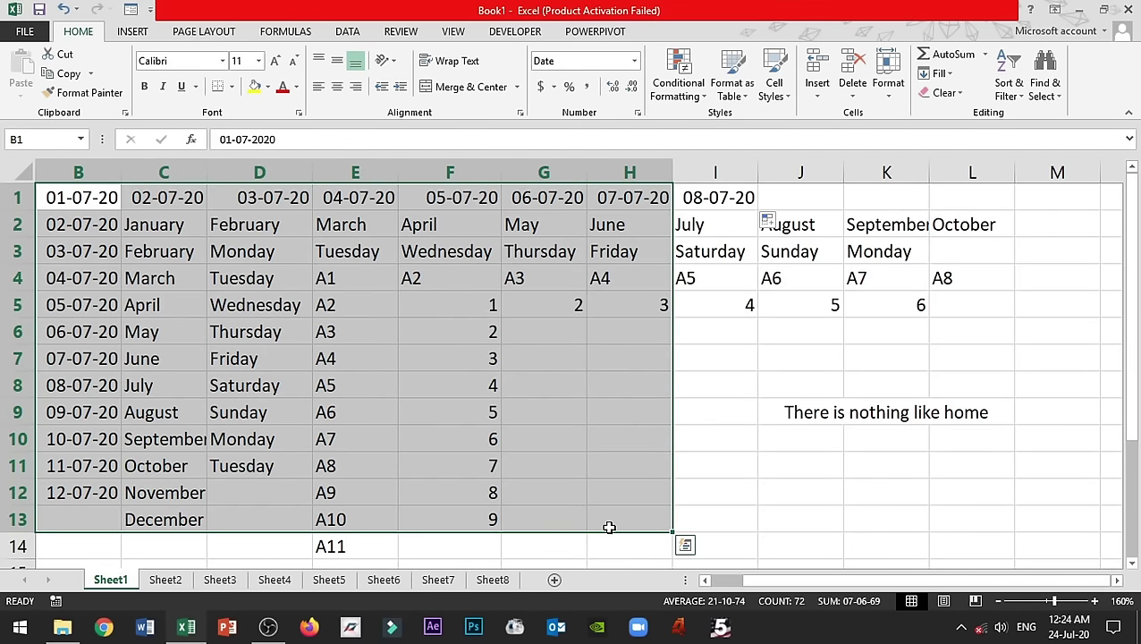
# - Copy "There is nothing like home" down to row 13
pyautogui.click(439, 366)
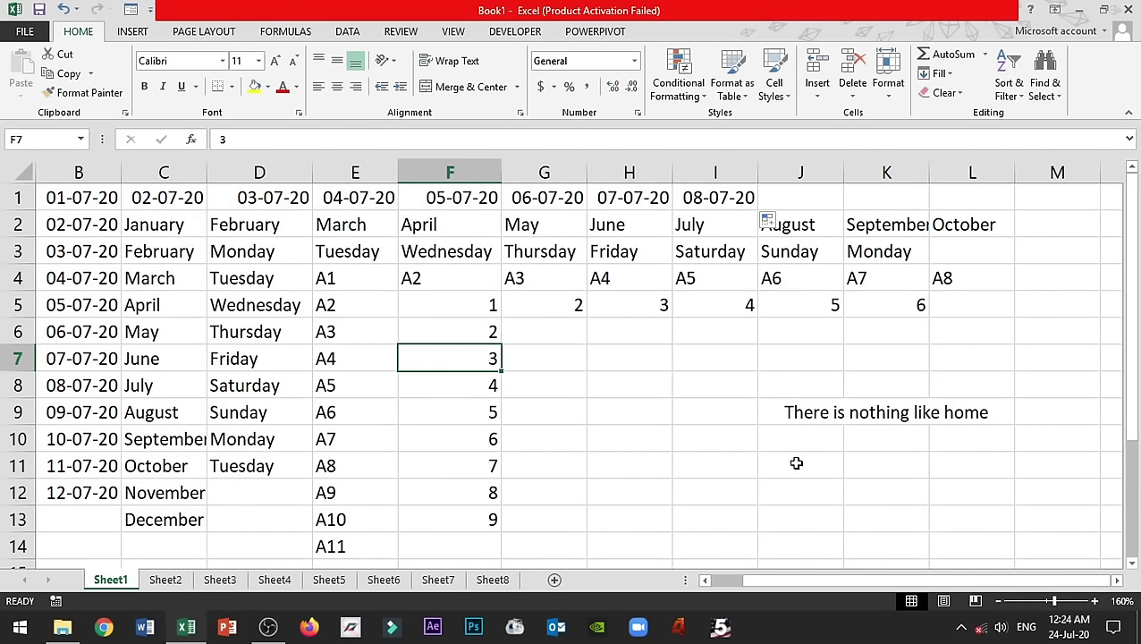
pyautogui.click(843, 413)
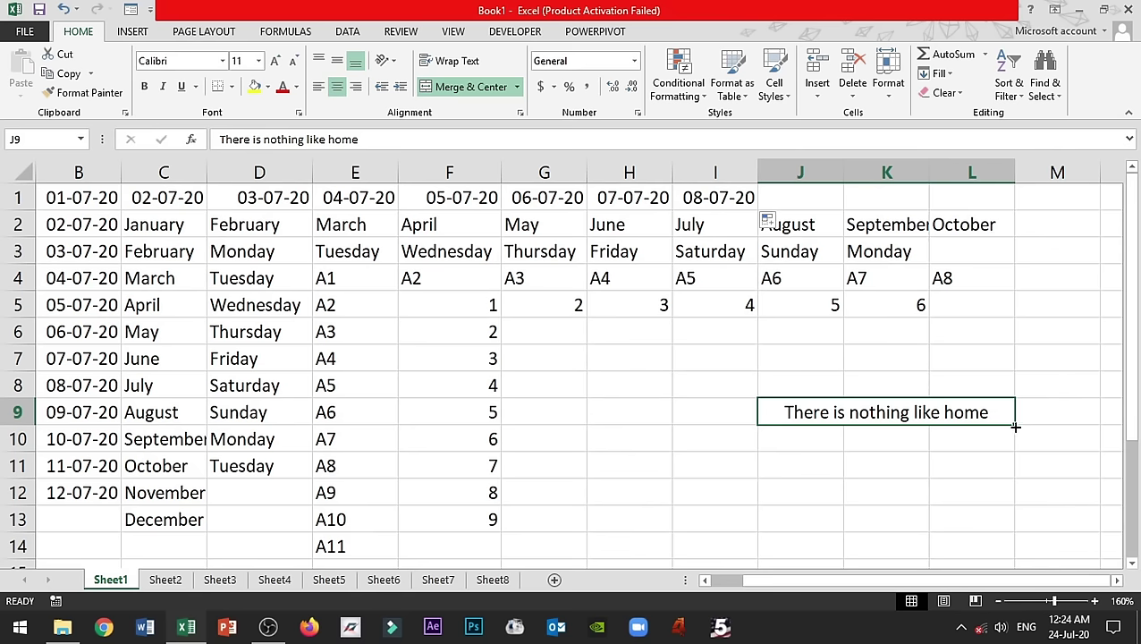
pyautogui.moveTo(1014, 426); pyautogui.dragTo(1013, 546)
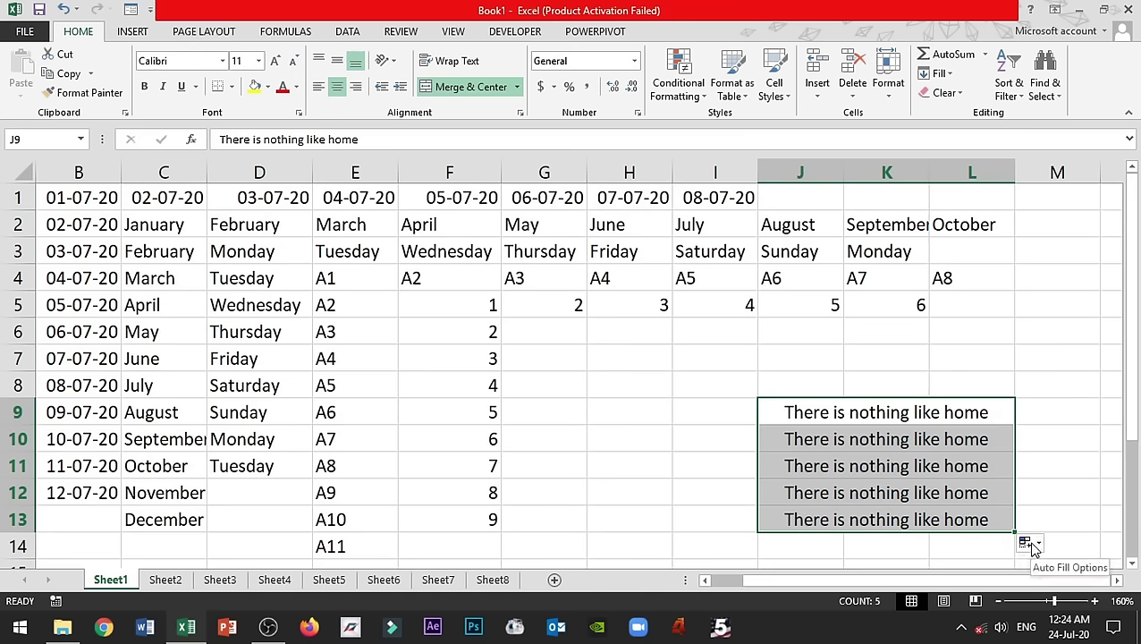
pyautogui.click(1033, 548)
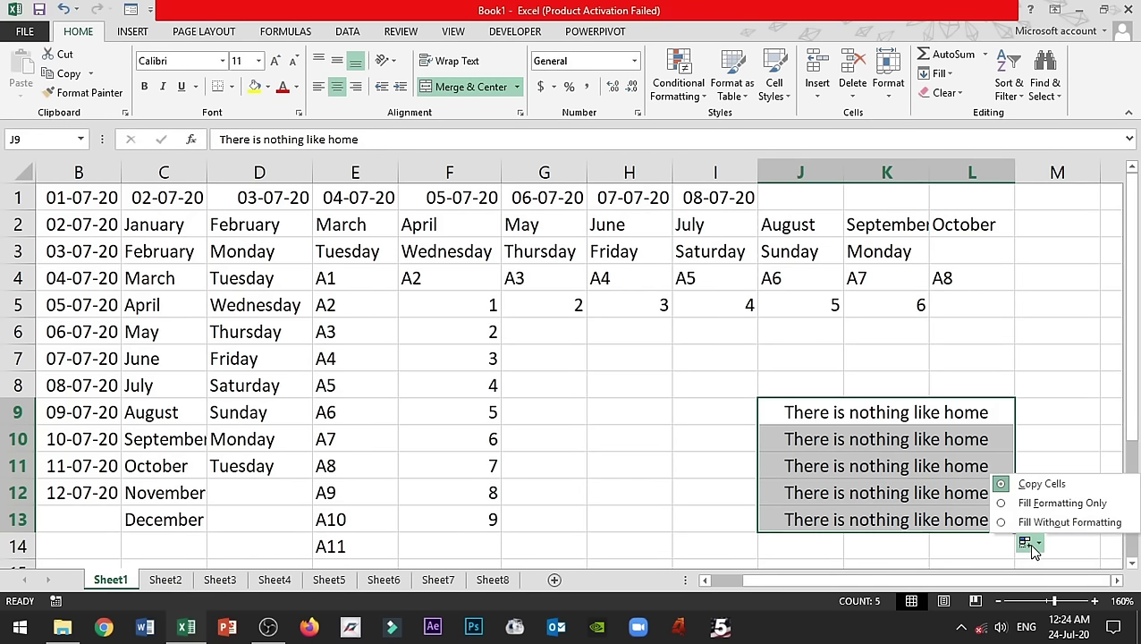
pyautogui.click(912, 466)
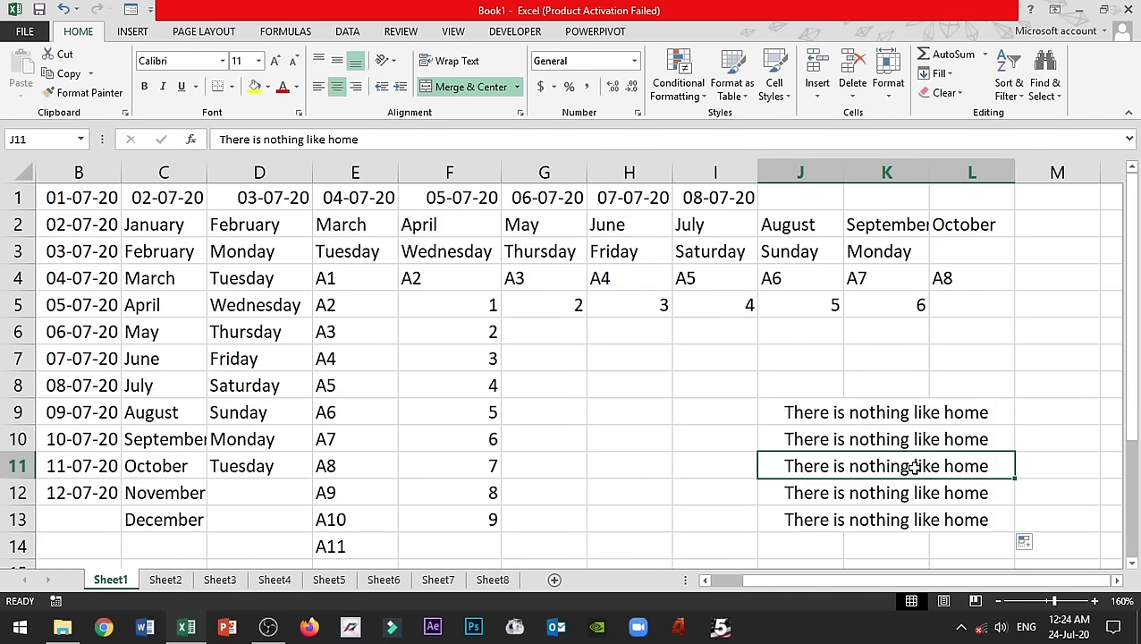
pyautogui.moveTo(899, 412); pyautogui.dragTo(914, 516)
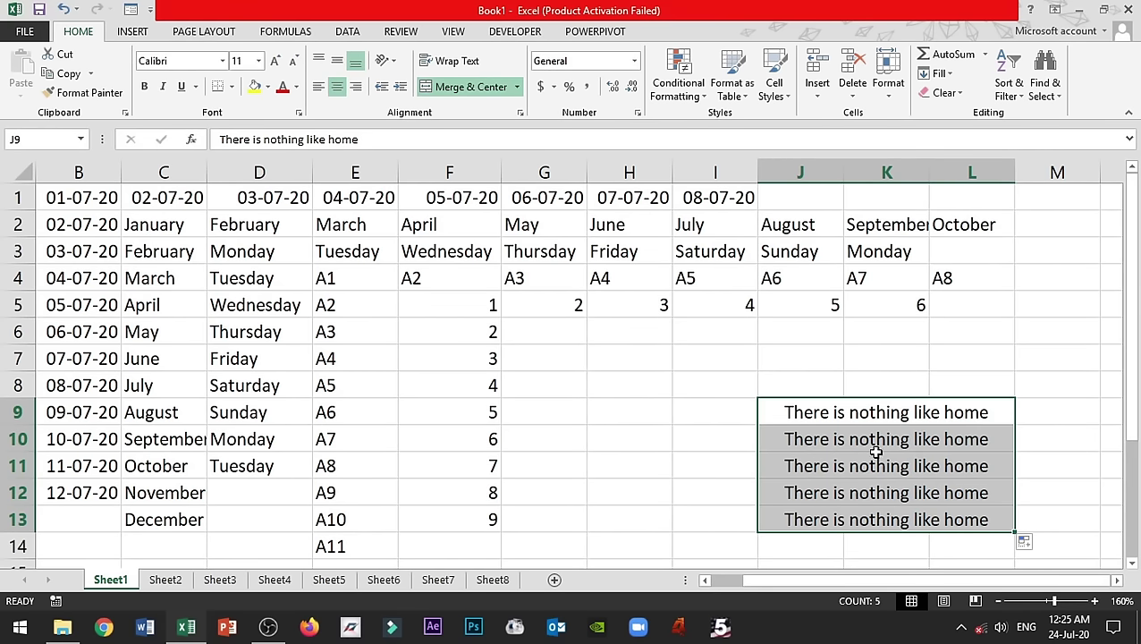
# - Fill H6:H8 below H5's 3 as the series 4, 5, 6
pyautogui.click(636, 301)
pyautogui.moveTo(672, 330); pyautogui.dragTo(673, 398)
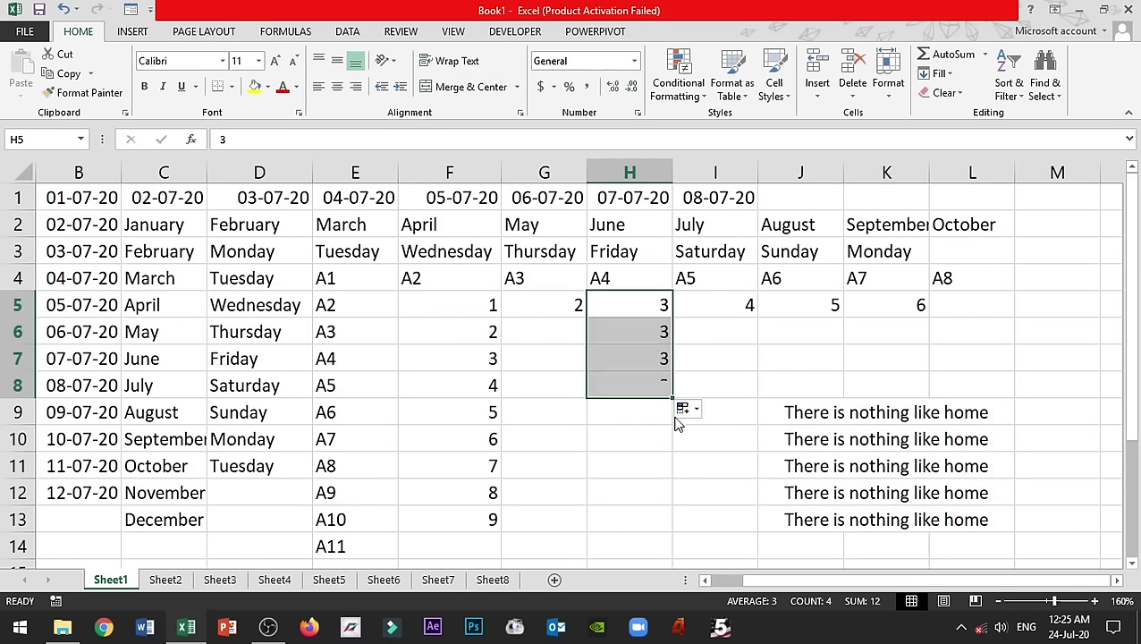
pyautogui.click(682, 408)
pyautogui.click(685, 450)
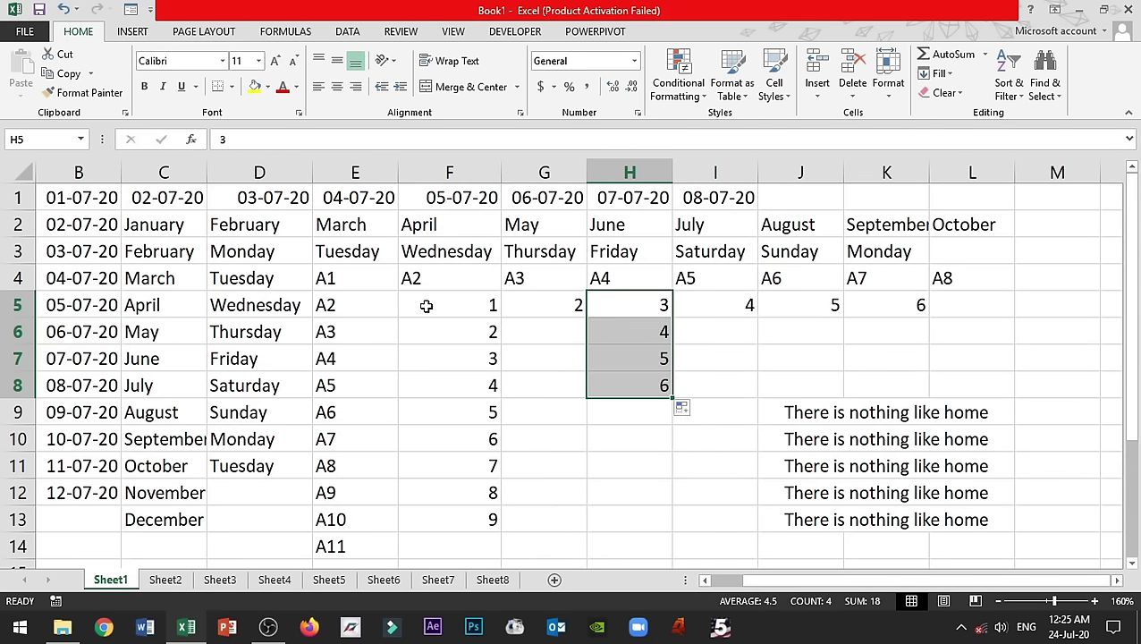
# - Inspect the entries in E4, D3 and C3, then select cell H10
pyautogui.click(343, 278)
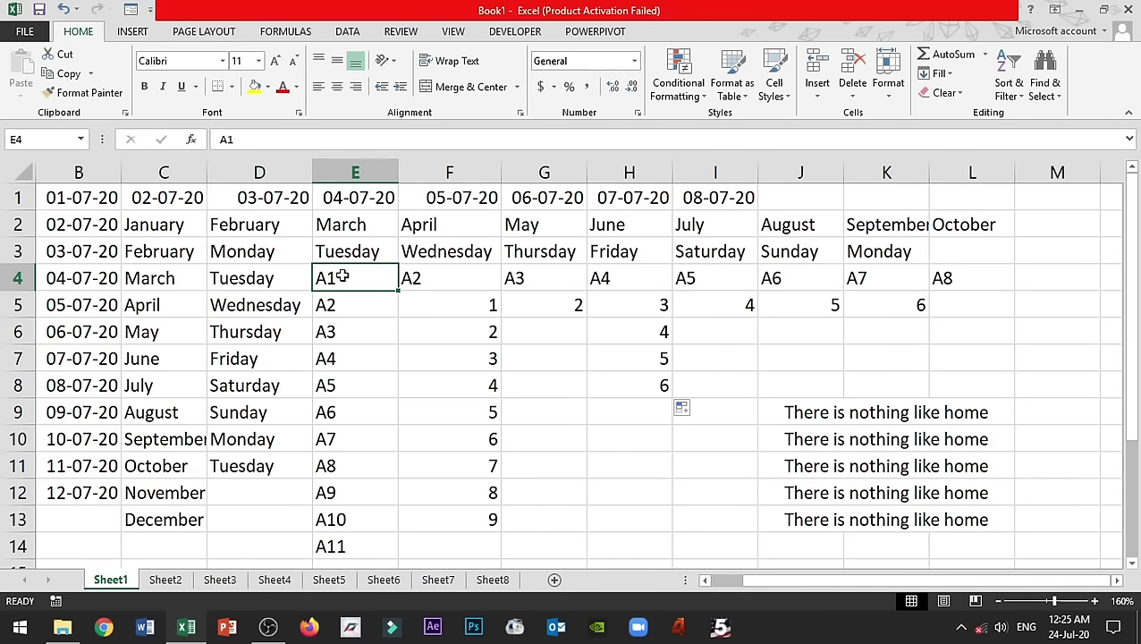
pyautogui.click(276, 255)
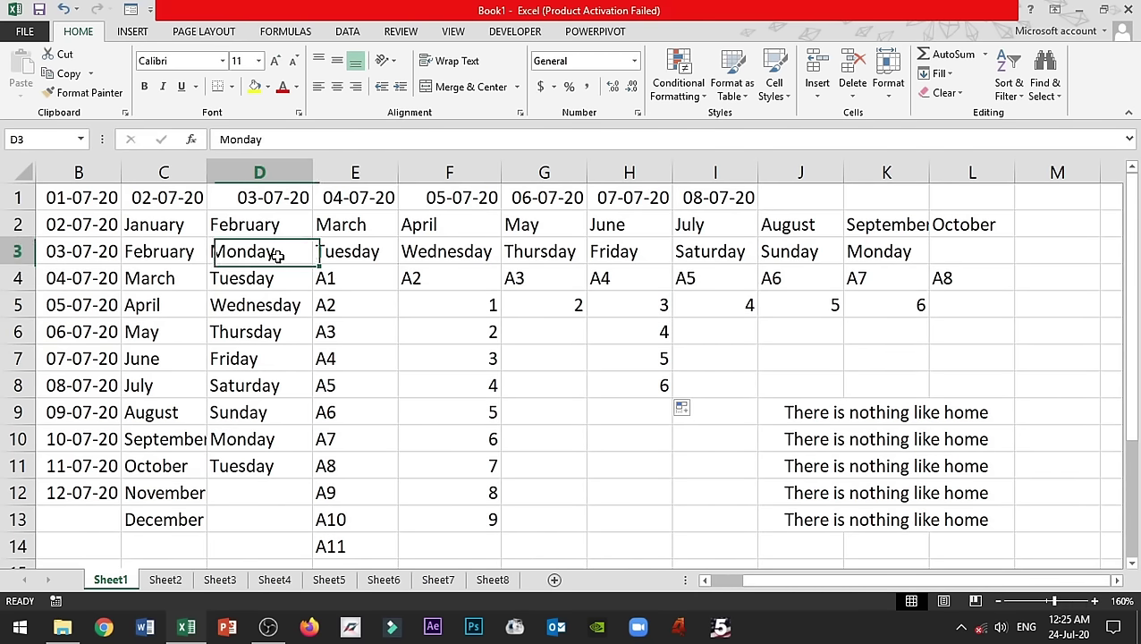
pyautogui.click(154, 261)
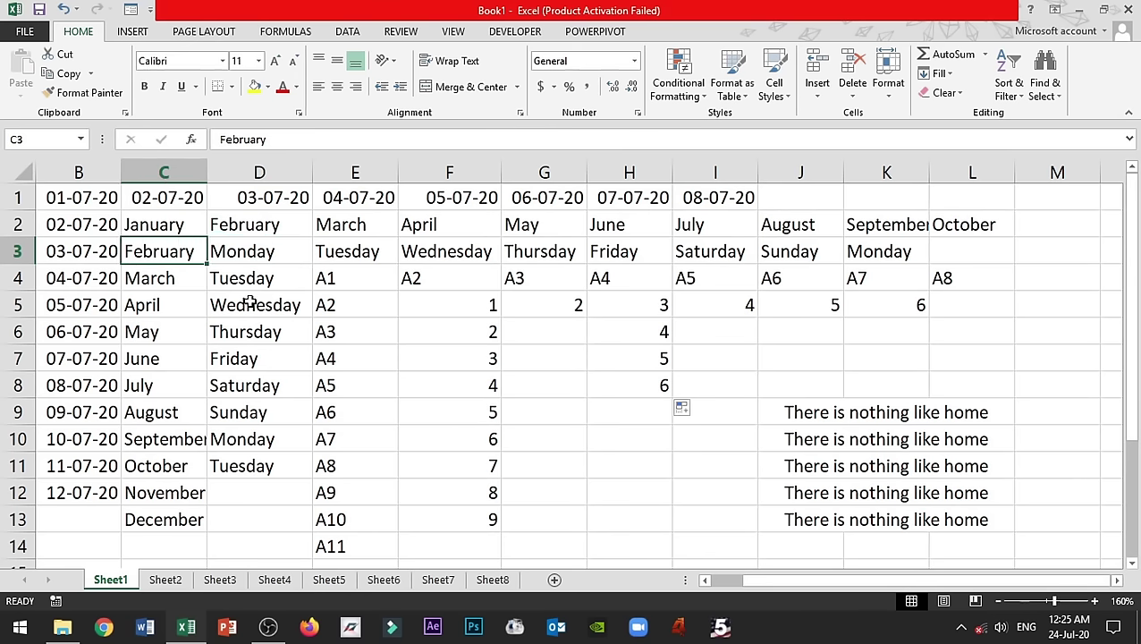
pyautogui.click(625, 439)
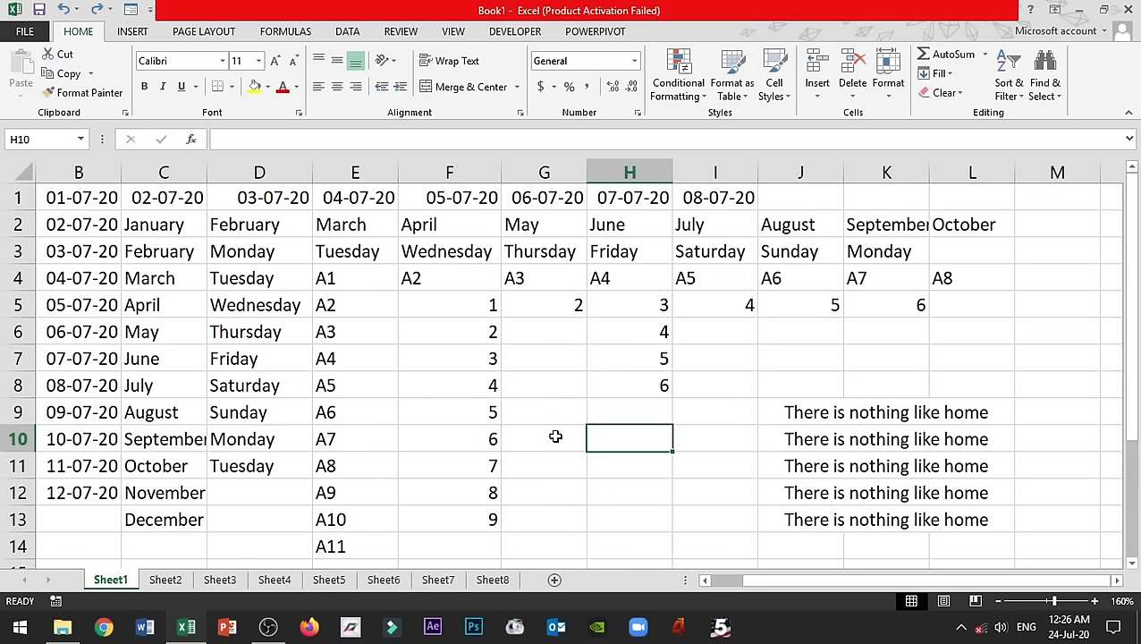
pyautogui.click(629, 461)
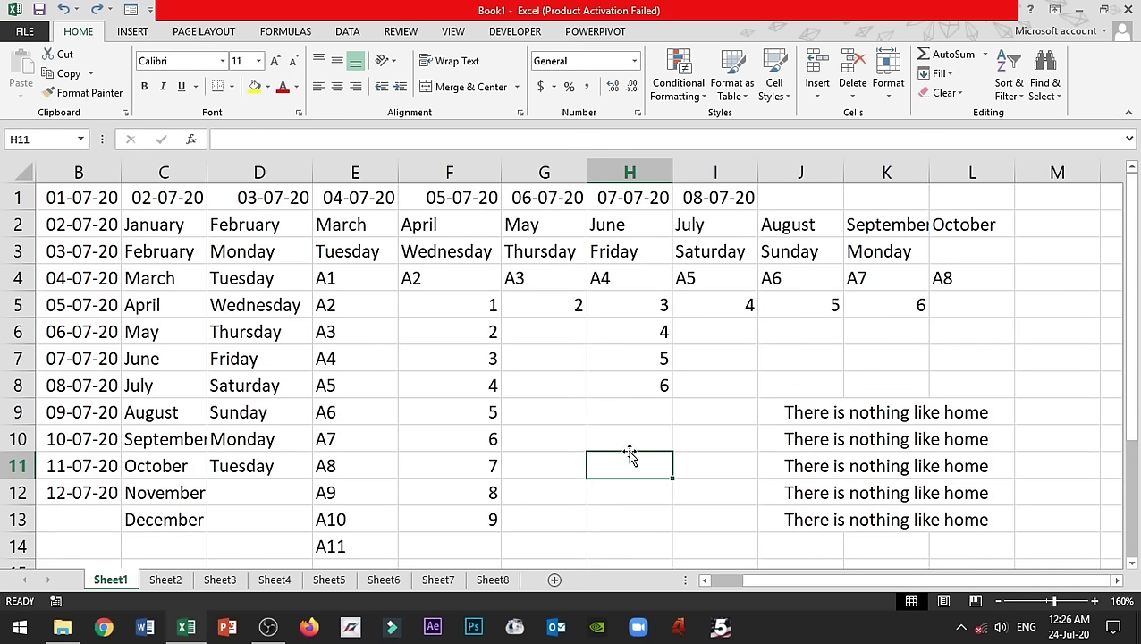
pyautogui.click(629, 439)
# - Enter "10 to 11" in cell H10
pyautogui.write('10 t')
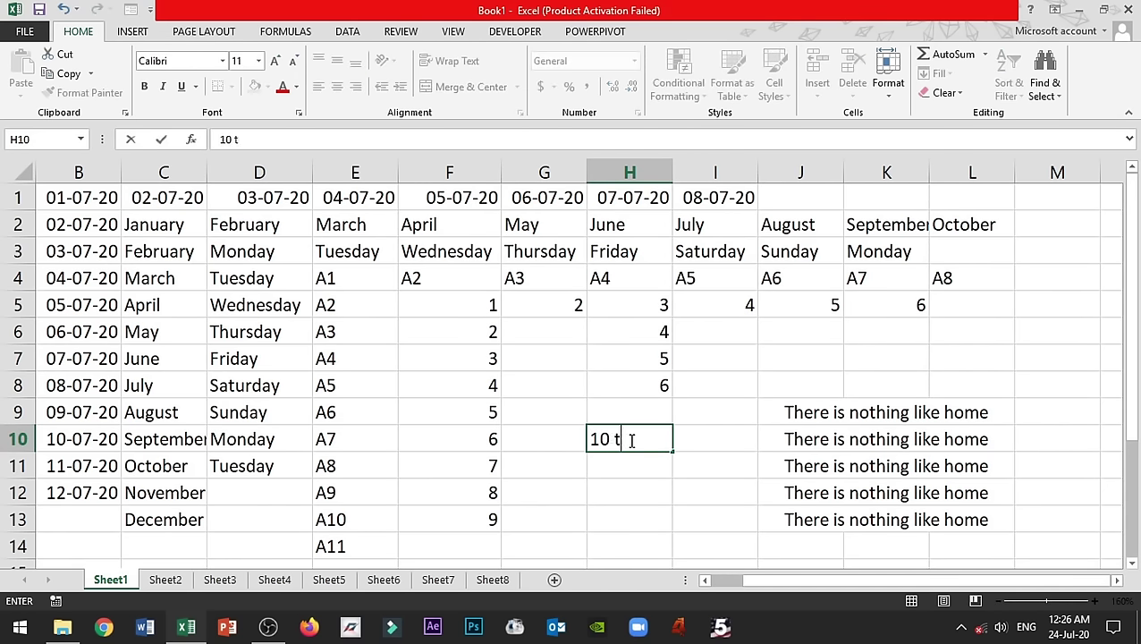
pyautogui.write('o 11')
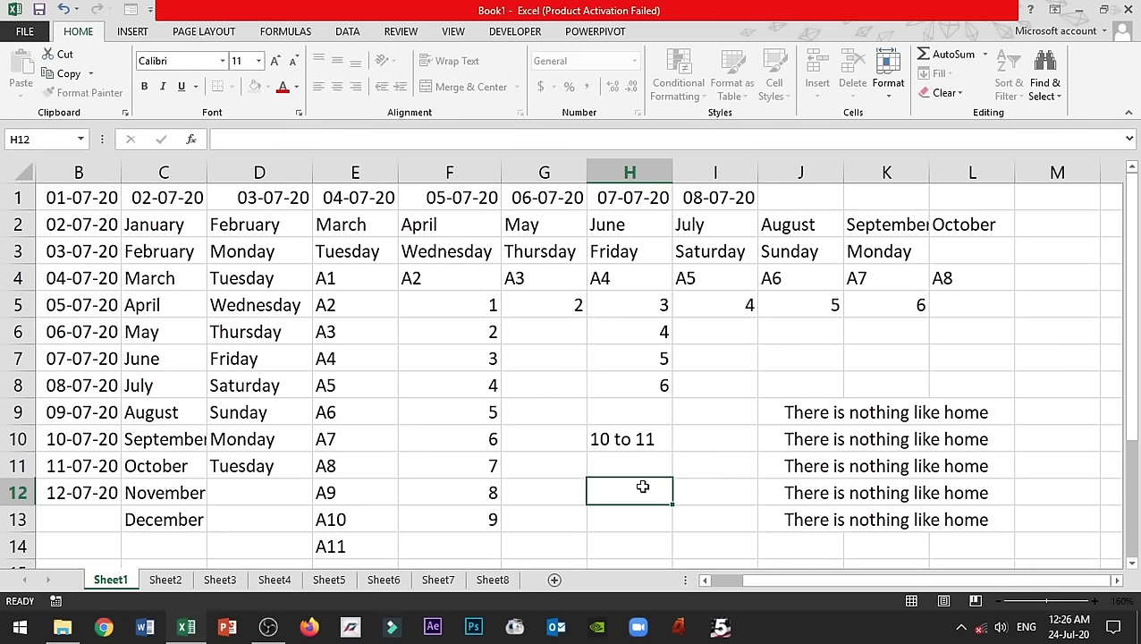
pyautogui.click(640, 467)
pyautogui.click(645, 438)
pyautogui.click(644, 466)
pyautogui.click(642, 499)
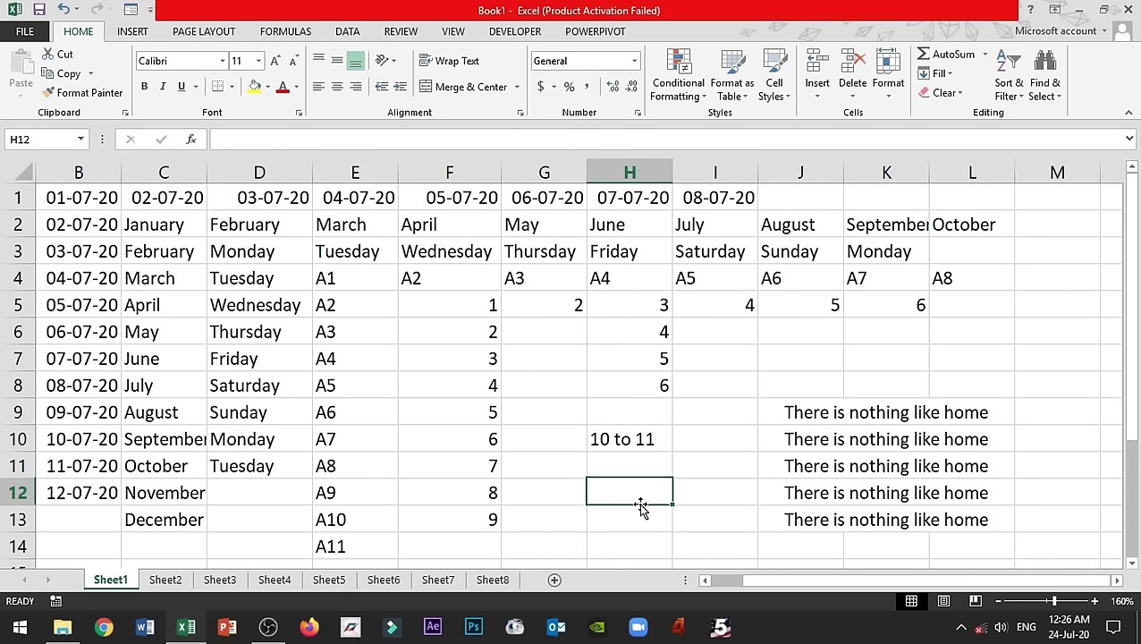
pyautogui.click(636, 521)
# - Fill H10 down to H13 as exact copies of "10 to 11"
pyautogui.click(647, 441)
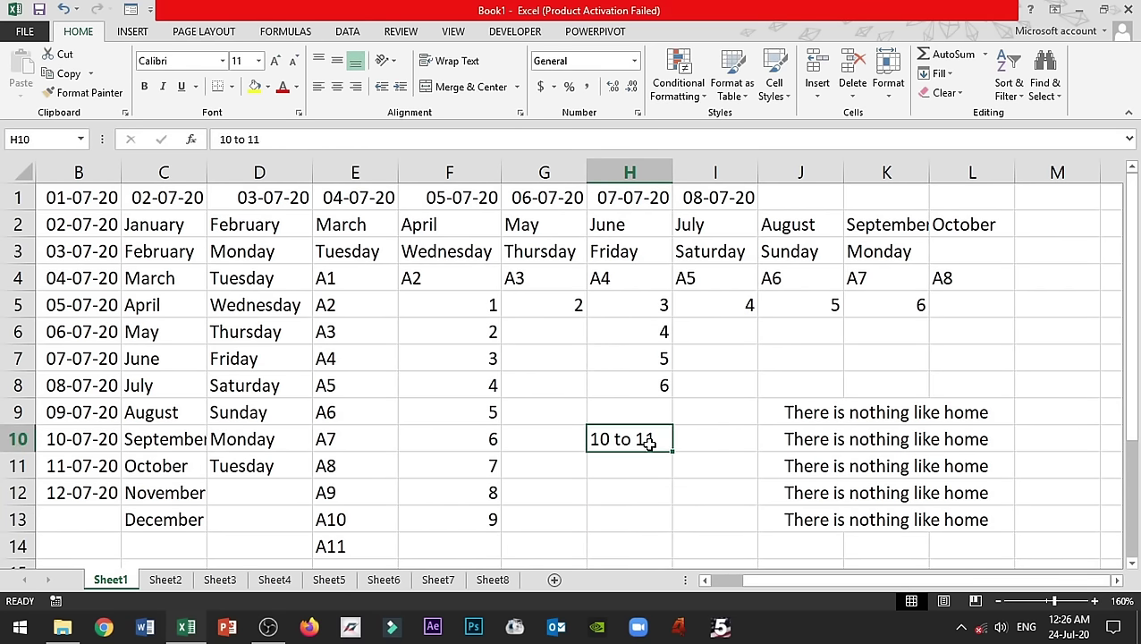
pyautogui.moveTo(672, 453); pyautogui.dragTo(673, 521)
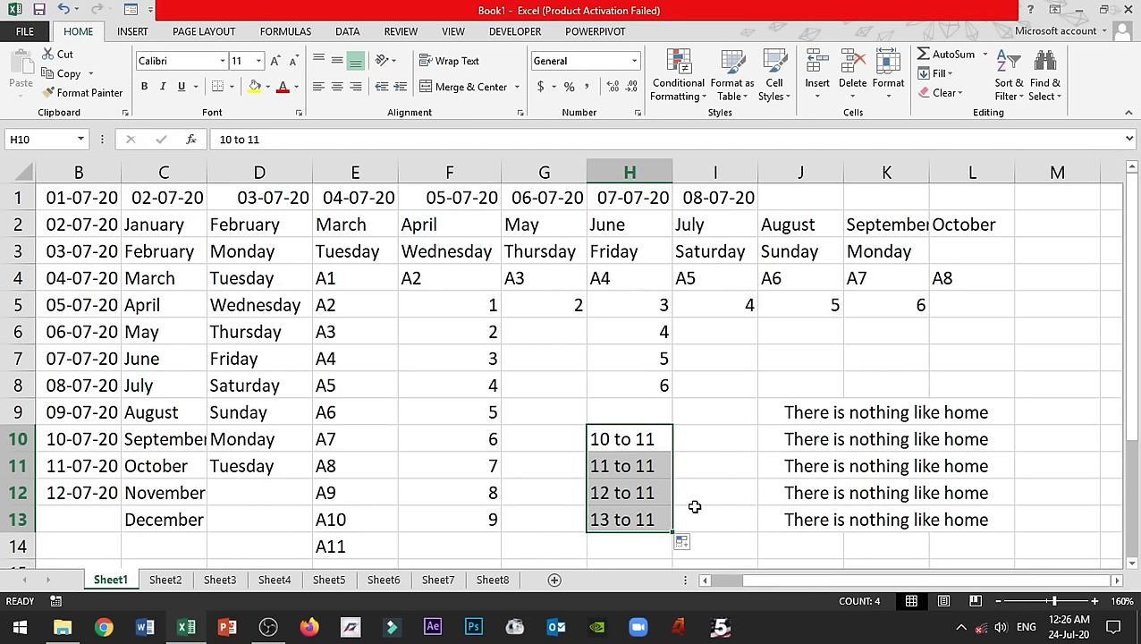
pyautogui.click(684, 544)
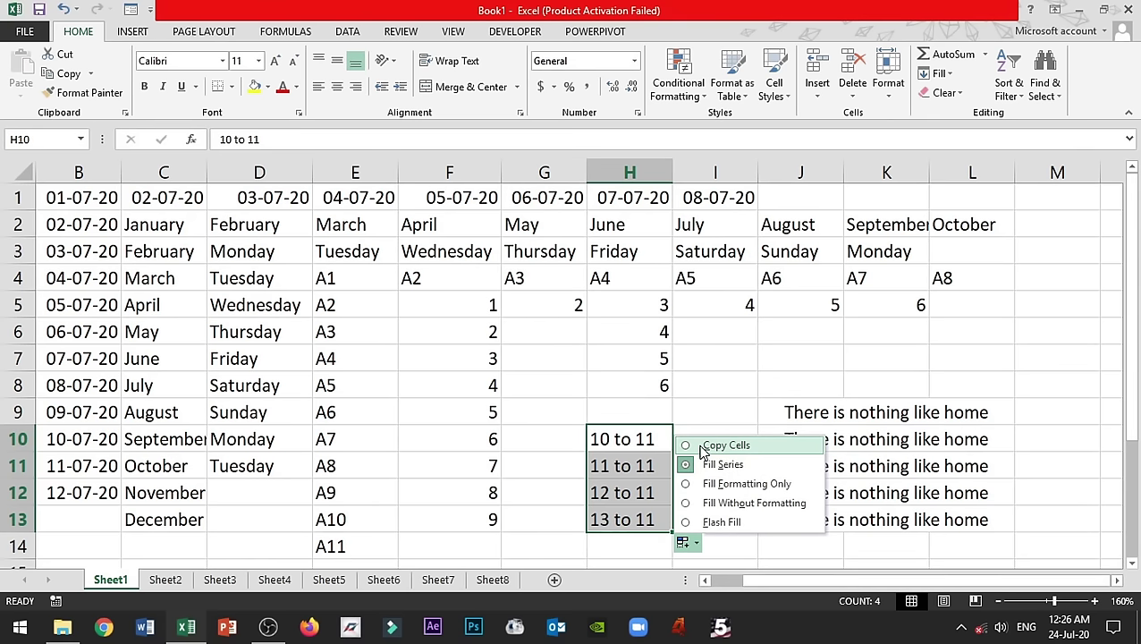
pyautogui.click(703, 445)
pyautogui.click(740, 514)
# - Check the copies in H10 and H13, then select the 3 in F7
pyautogui.click(656, 442)
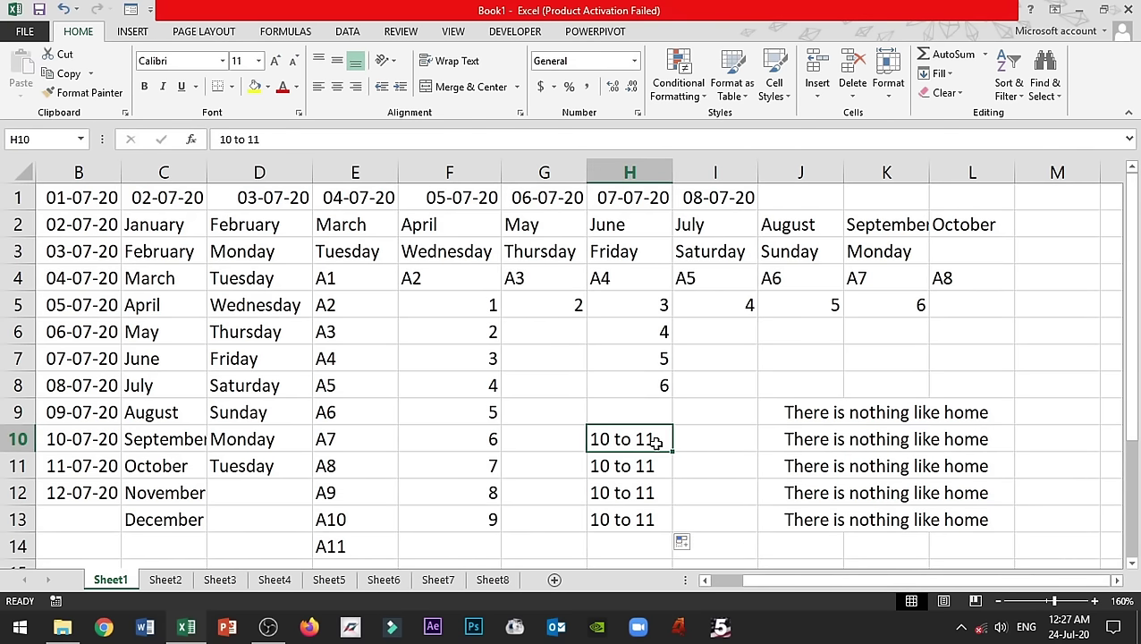
pyautogui.click(657, 509)
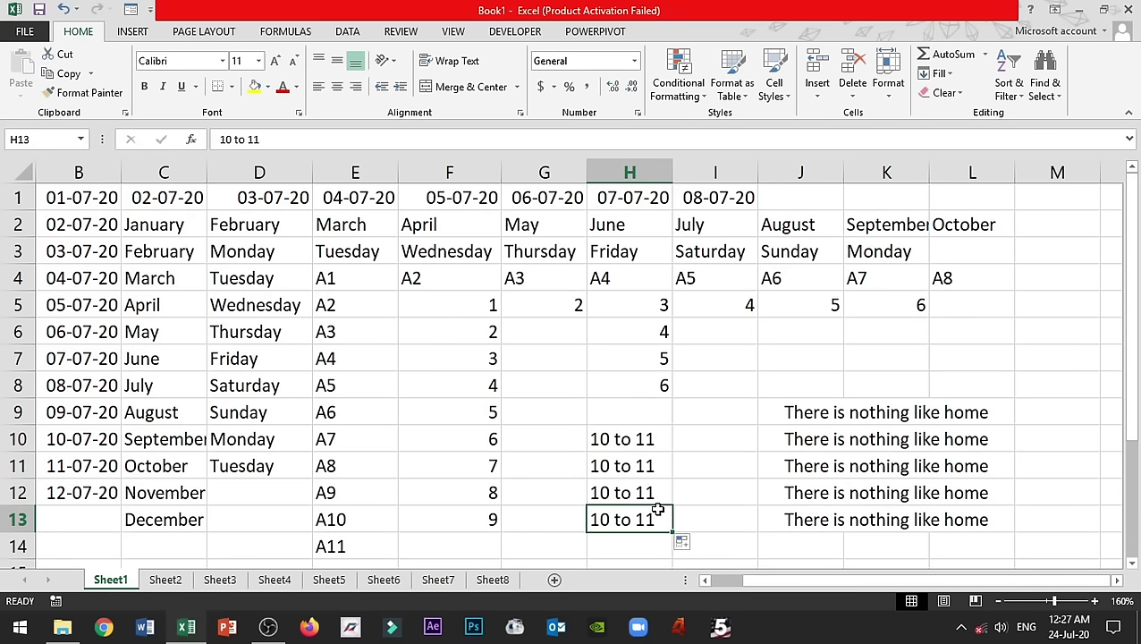
pyautogui.click(482, 362)
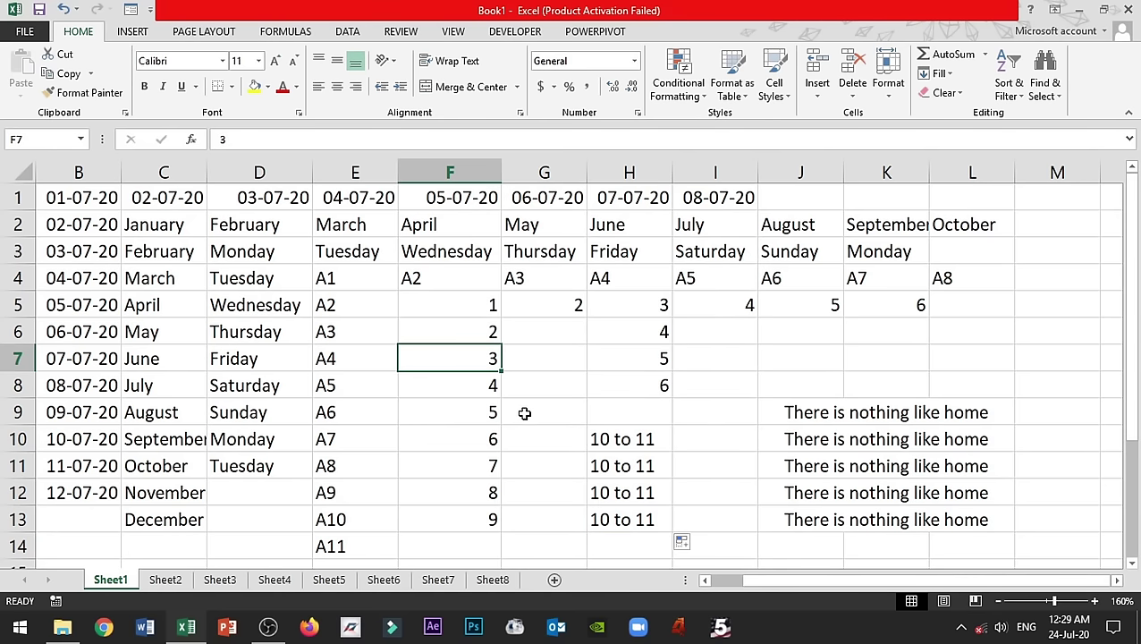
pyautogui.click(493, 414)
pyautogui.click(541, 466)
pyautogui.moveTo(251, 253)
pyautogui.mouseDown()
pyautogui.moveTo(714, 423)
pyautogui.moveTo(751, 472)
pyautogui.mouseUp()
pyautogui.click(465, 359)
pyautogui.click(526, 436)
pyautogui.click(477, 358)
pyautogui.click(380, 344)
pyautogui.click(224, 328)
pyautogui.click(127, 408)
pyautogui.click(336, 466)
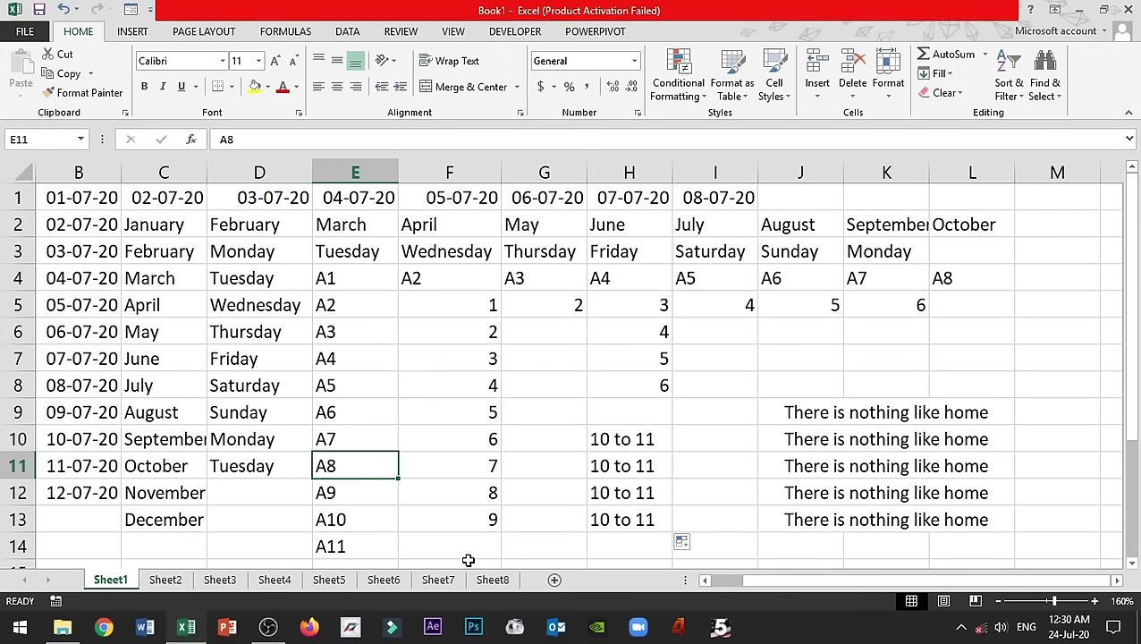
pyautogui.moveTo(772, 580); pyautogui.dragTo(650, 580)
# - Delete the empty column A and the top row of dates
pyautogui.click(268, 362)
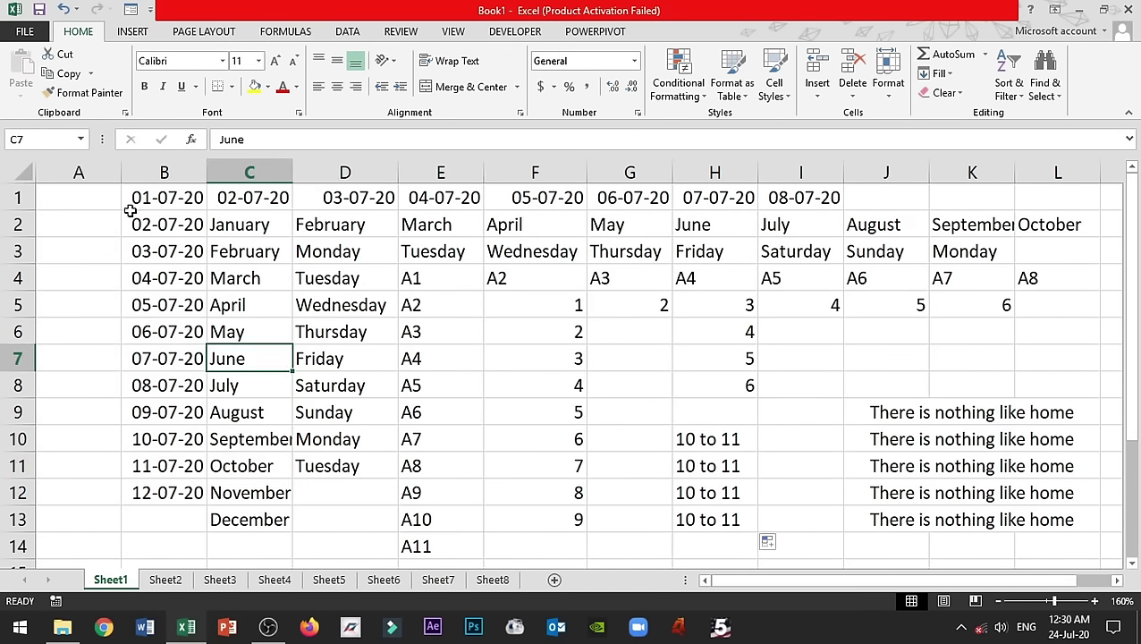
pyautogui.click(101, 170)
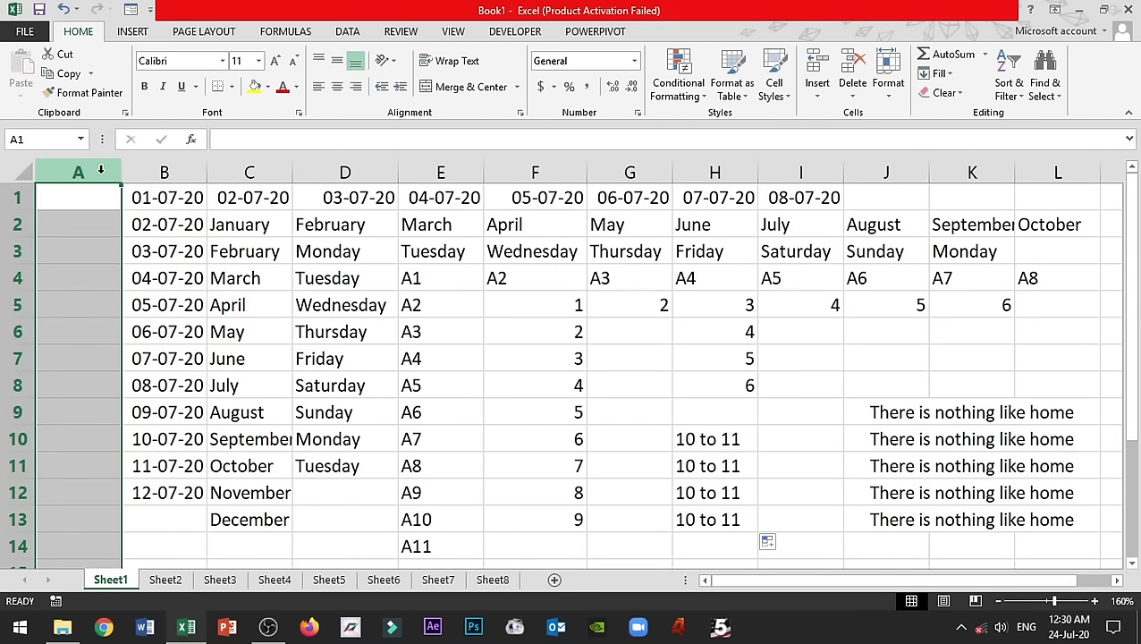
pyautogui.click(852, 64)
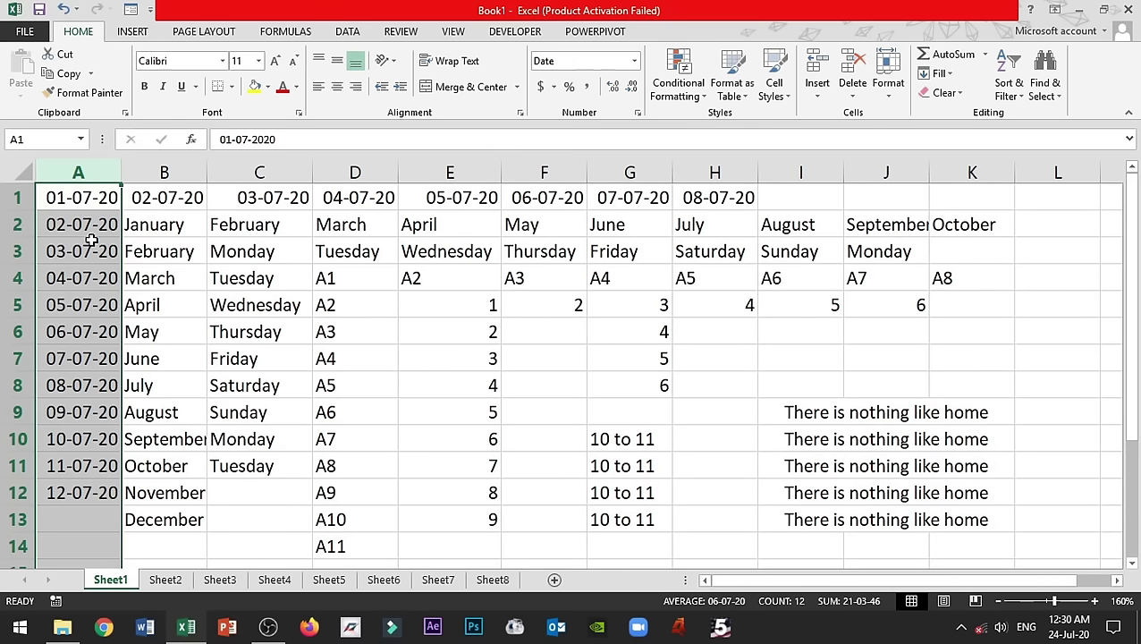
pyautogui.click(18, 195)
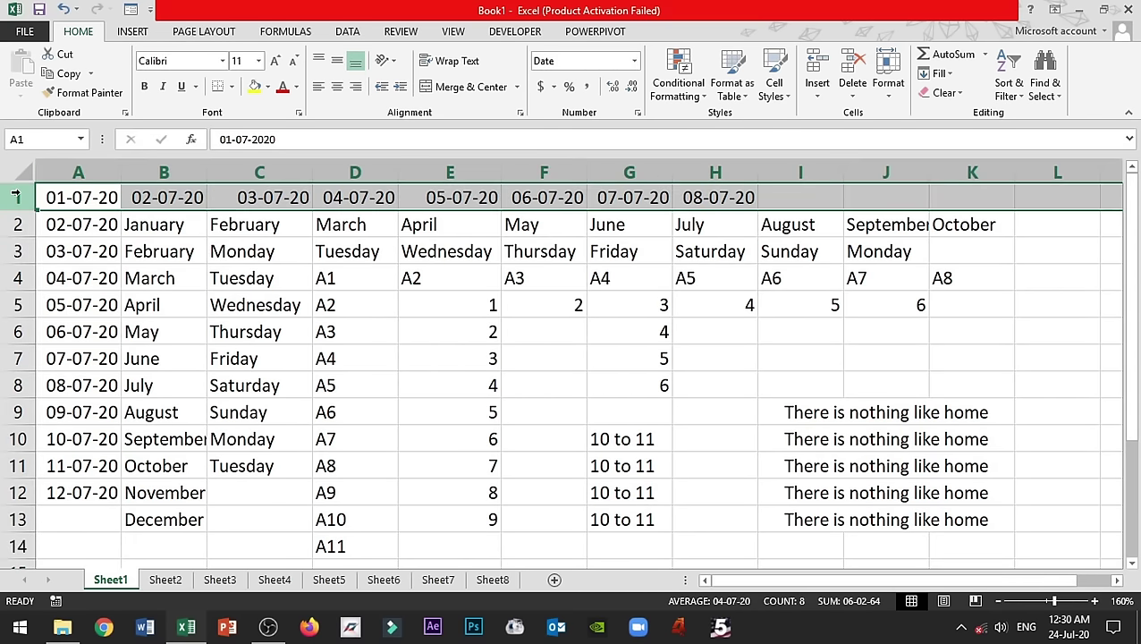
pyautogui.click(852, 72)
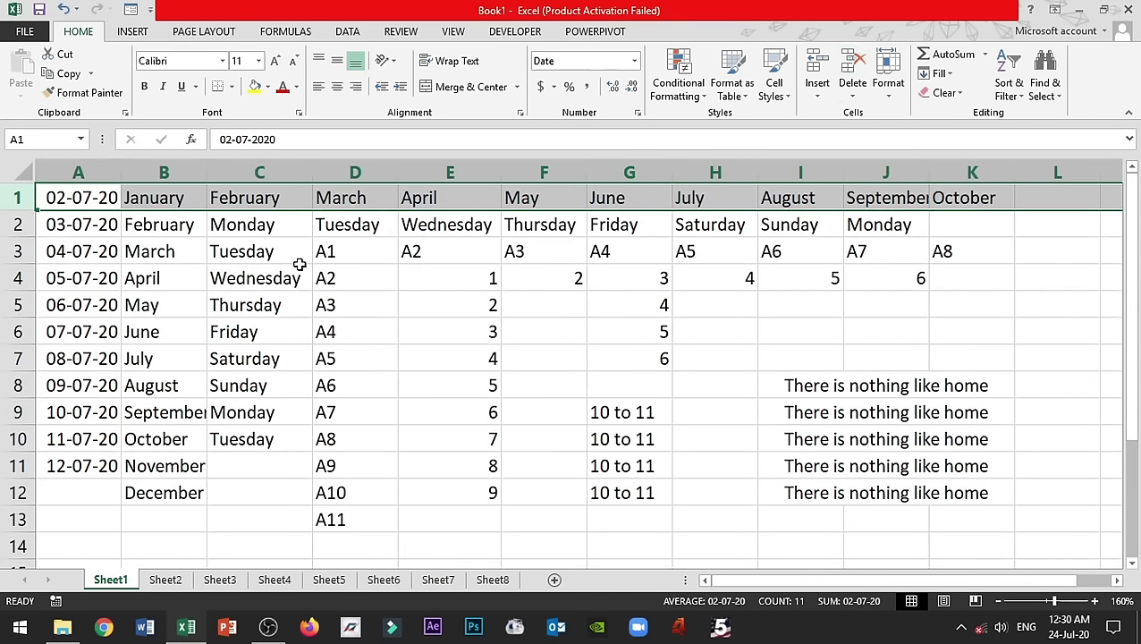
# - Delete Tuesday from C3, shifting the cells below up
pyautogui.click(221, 324)
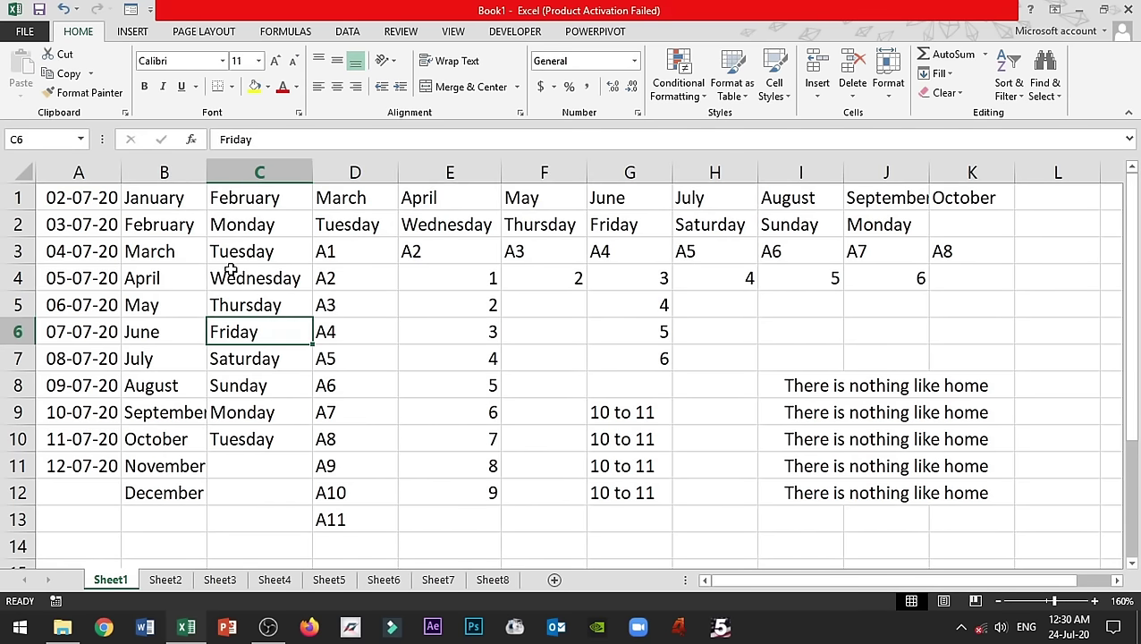
pyautogui.click(252, 253)
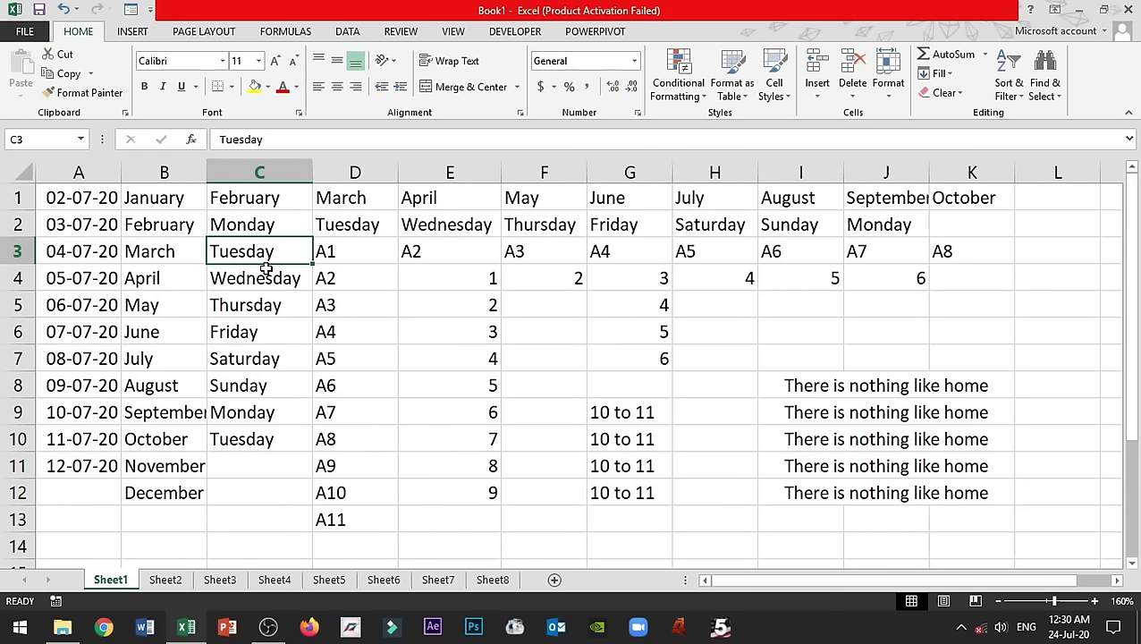
pyautogui.click(852, 64)
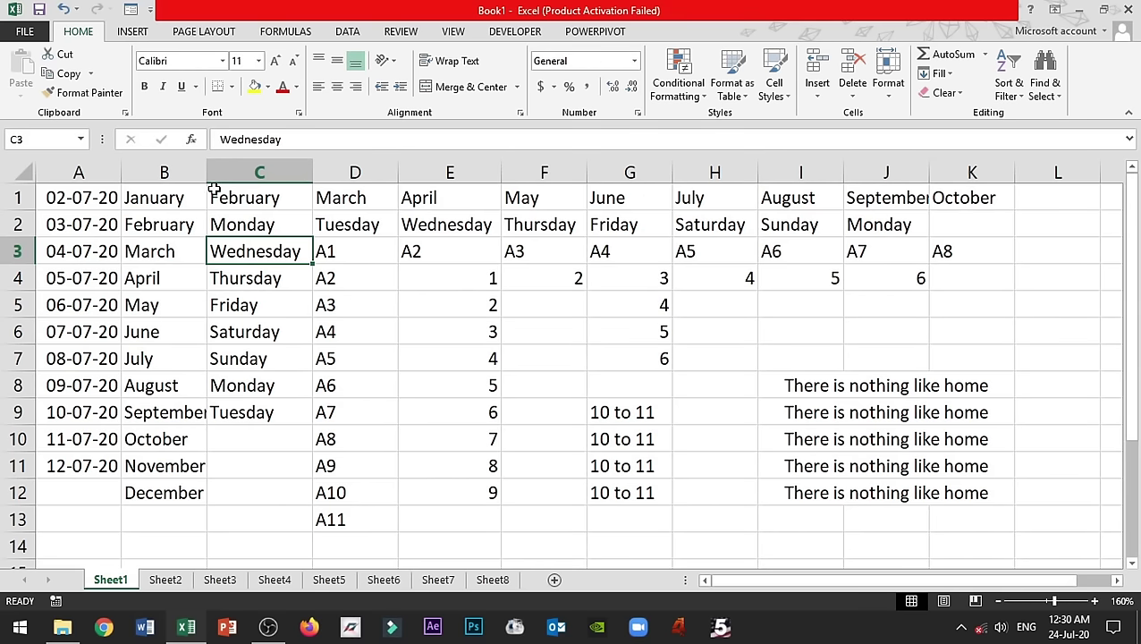
pyautogui.click(234, 171)
# - Insert a blank column at C and a blank row above the 04-07-20 row
pyautogui.click(817, 64)
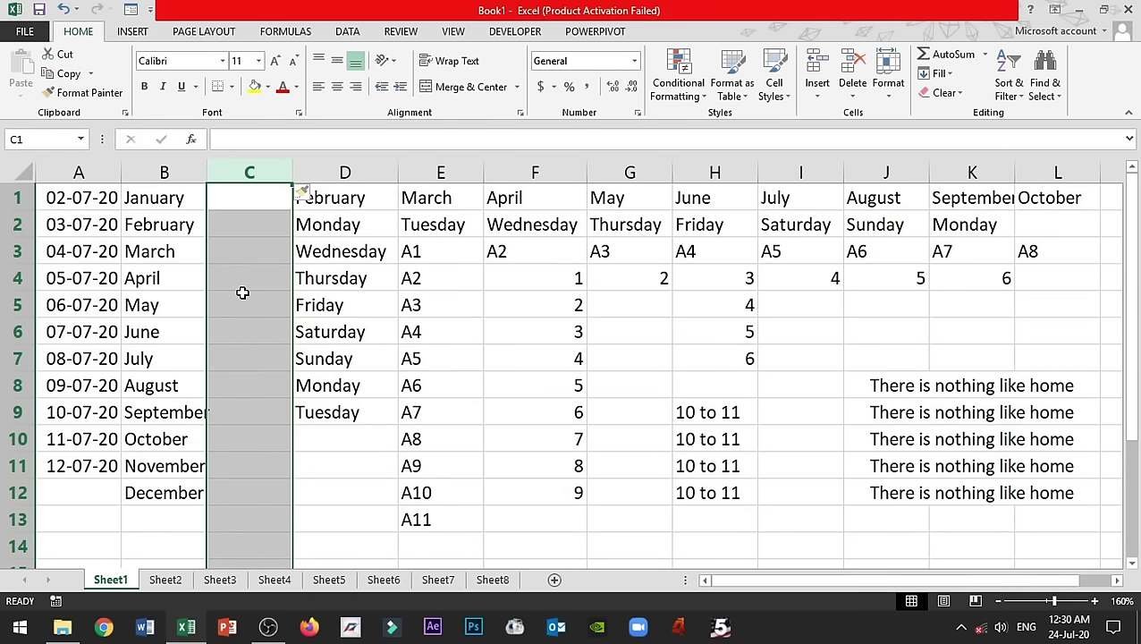
pyautogui.click(327, 254)
pyautogui.click(15, 253)
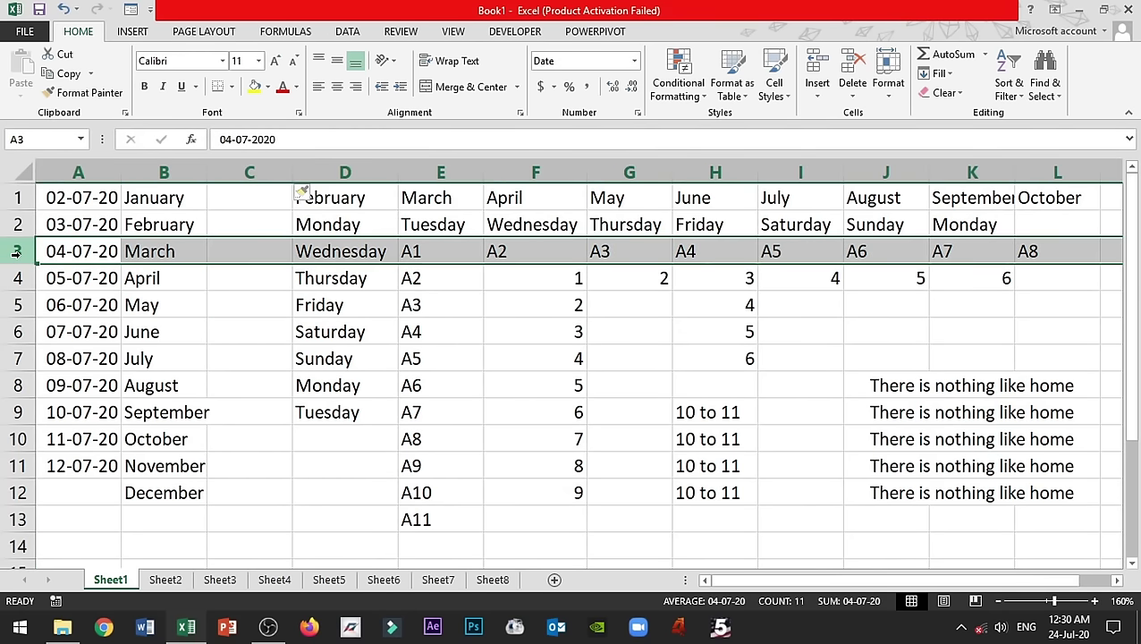
pyautogui.click(816, 65)
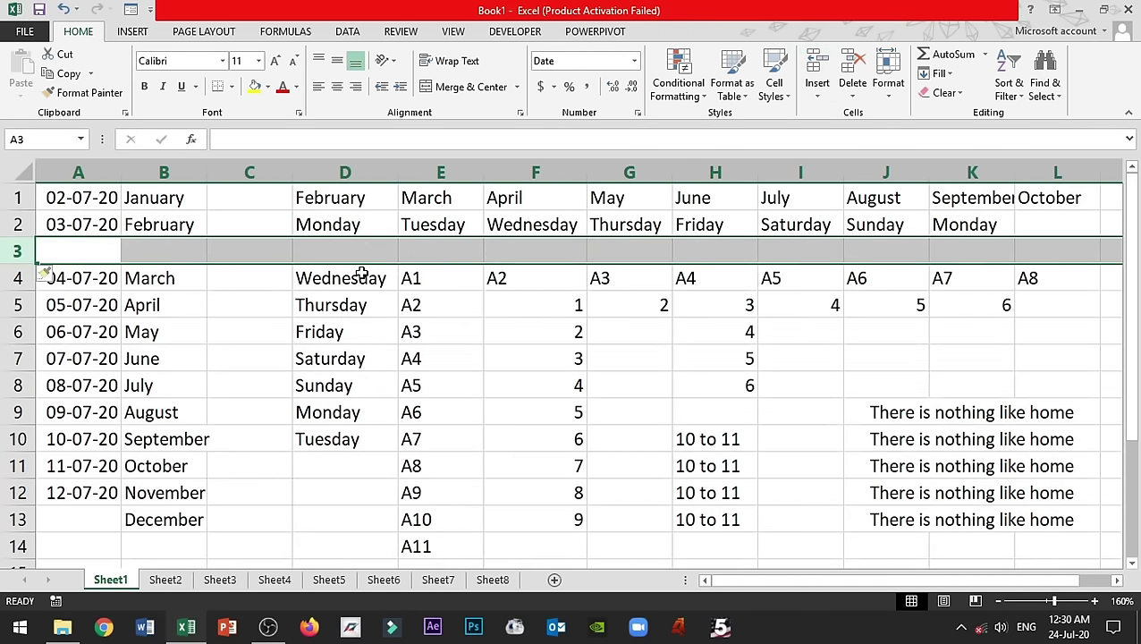
# - Insert a blank cell at D6, pushing Friday and the weekdays below down
pyautogui.click(350, 340)
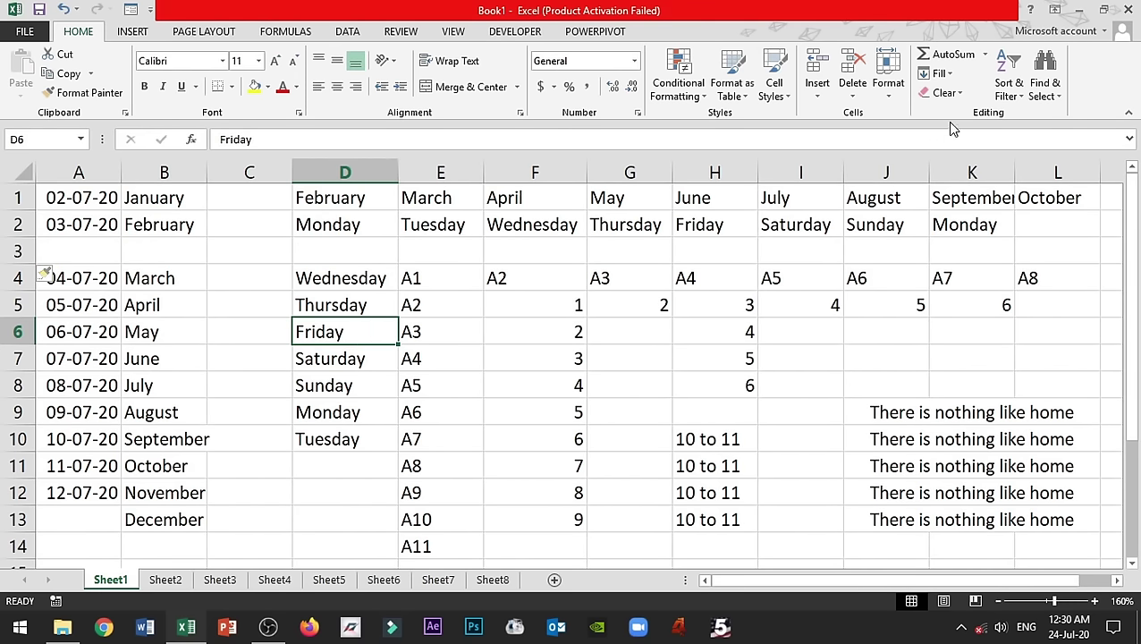
pyautogui.click(816, 64)
pyautogui.click(336, 358)
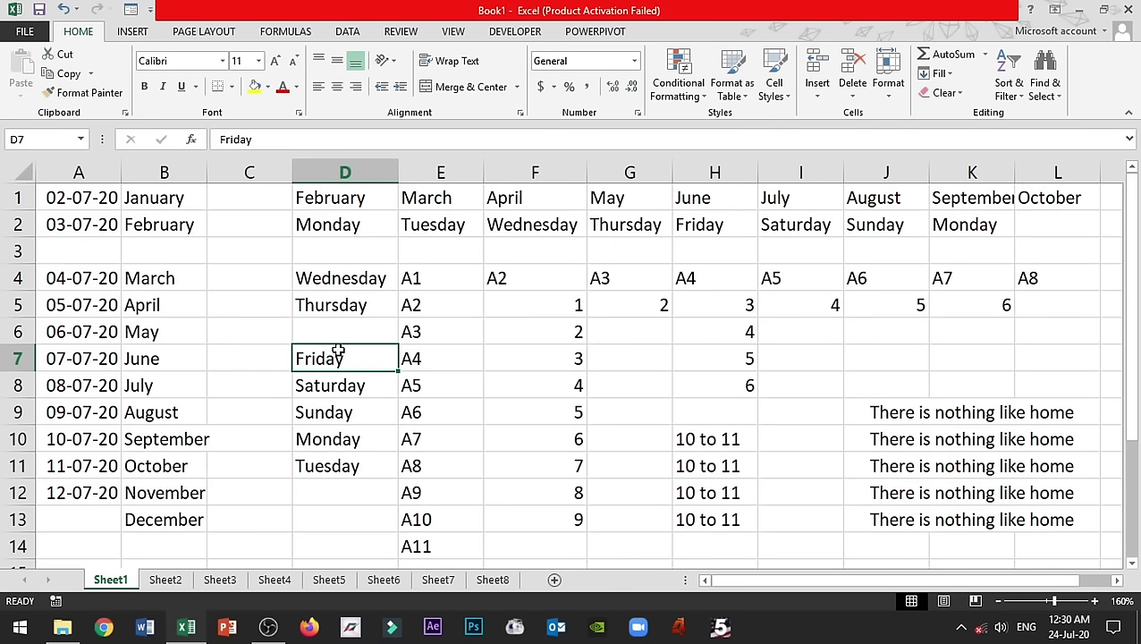
pyautogui.click(345, 336)
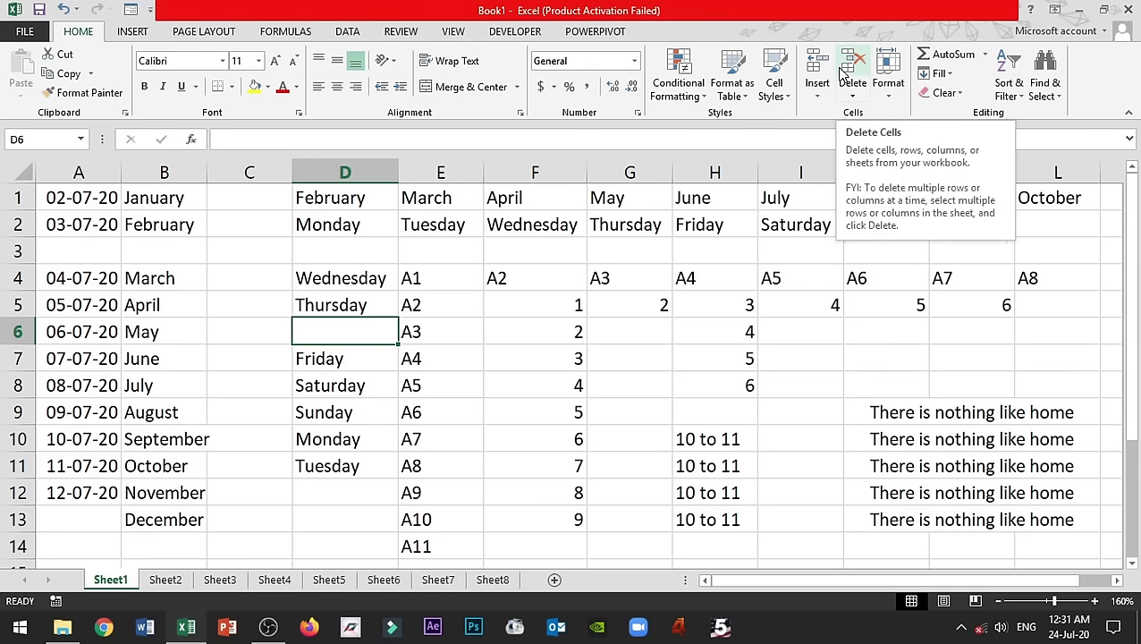
pyautogui.click(371, 254)
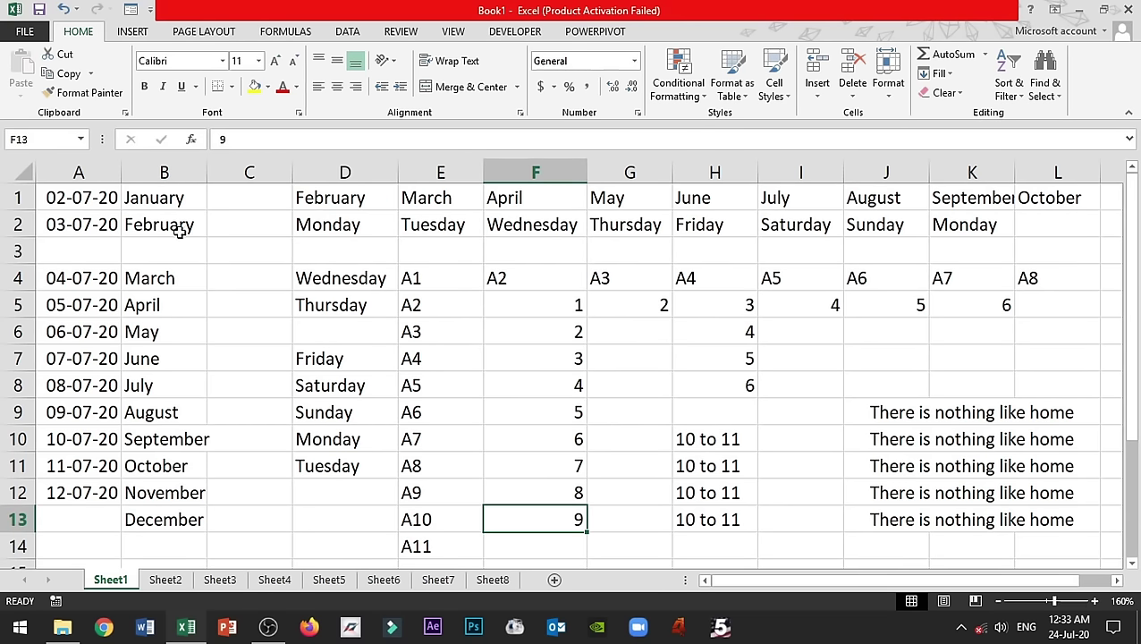
# - Select B2:I12 and cell F8, then switch to the empty Sheet2
pyautogui.moveTo(151, 215); pyautogui.dragTo(787, 482)
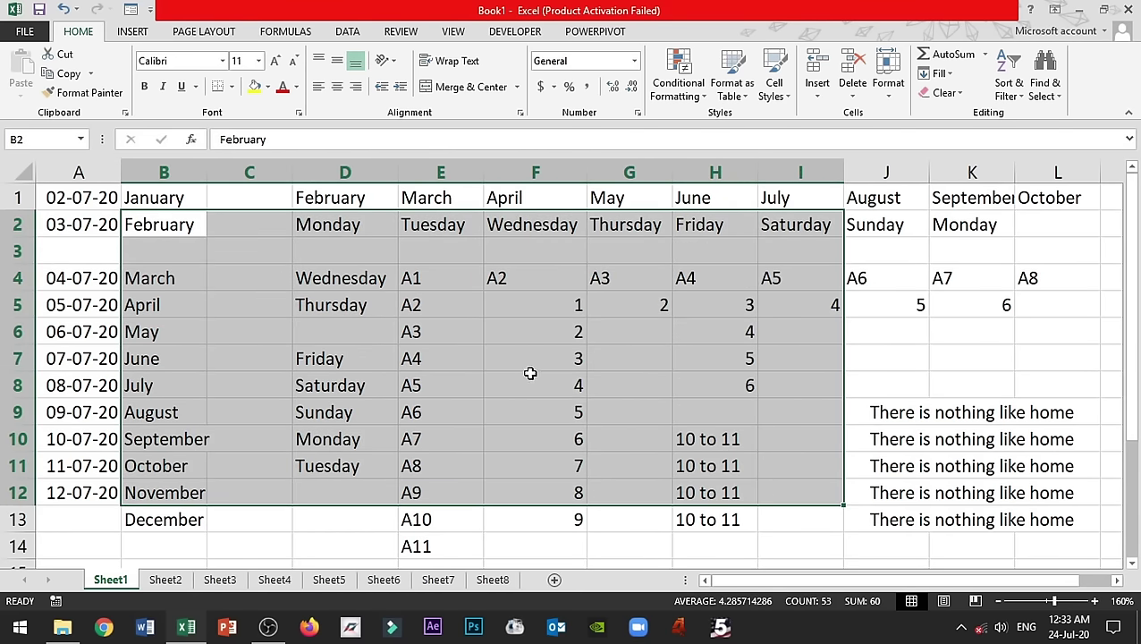
pyautogui.click(530, 373)
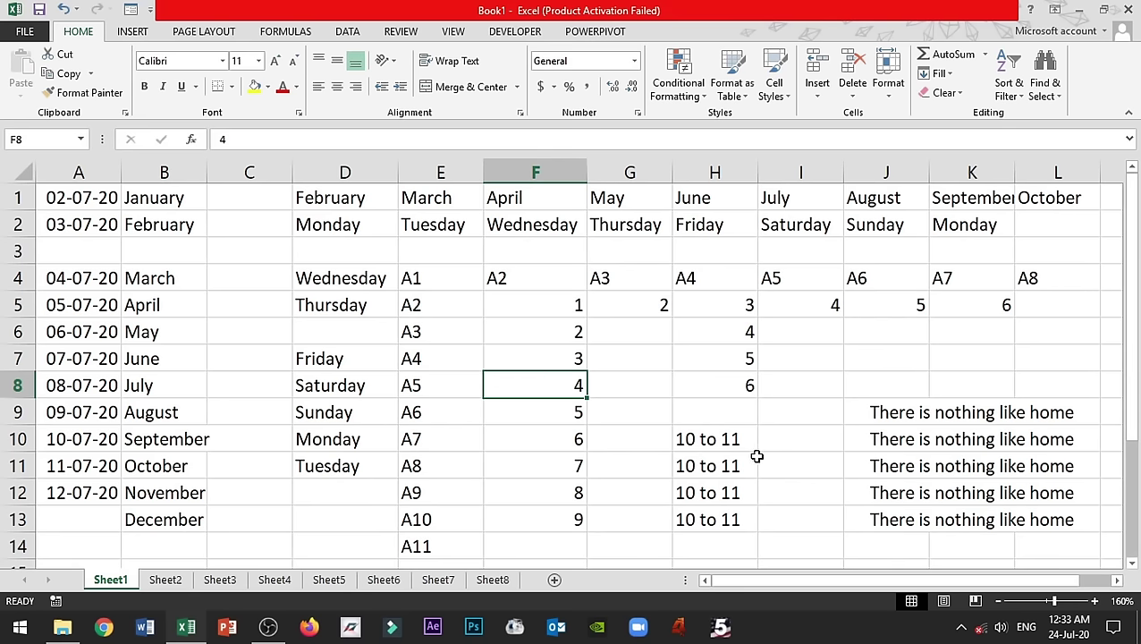
pyautogui.click(165, 581)
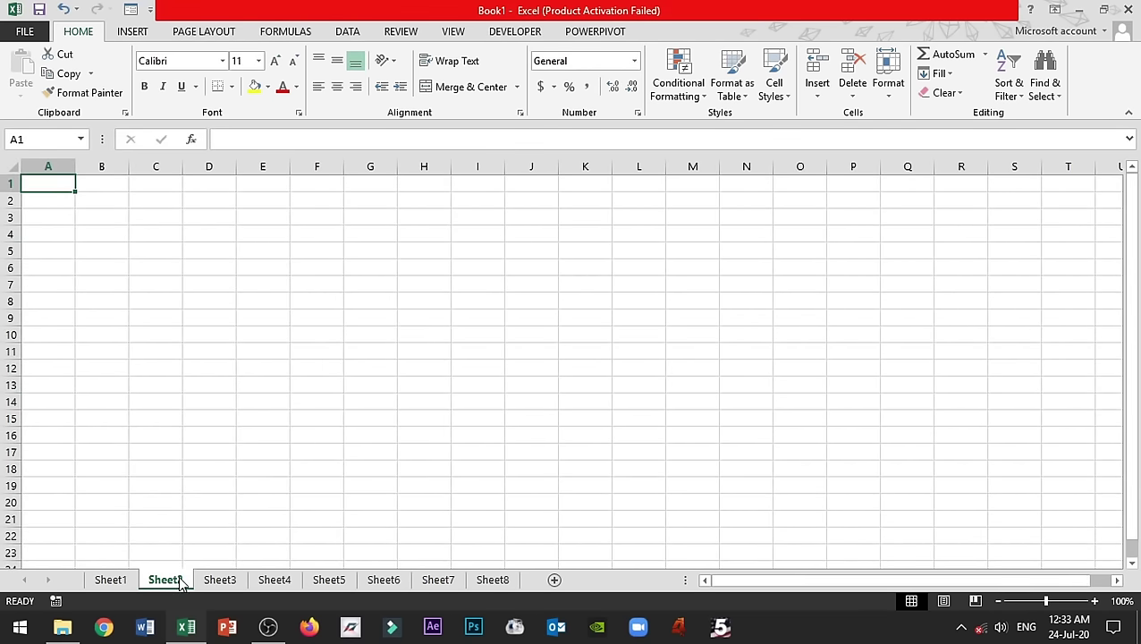
# - Go back to Sheet1 from Sheet2 and start renaming the Sheet1 tab
pyautogui.click(111, 581)
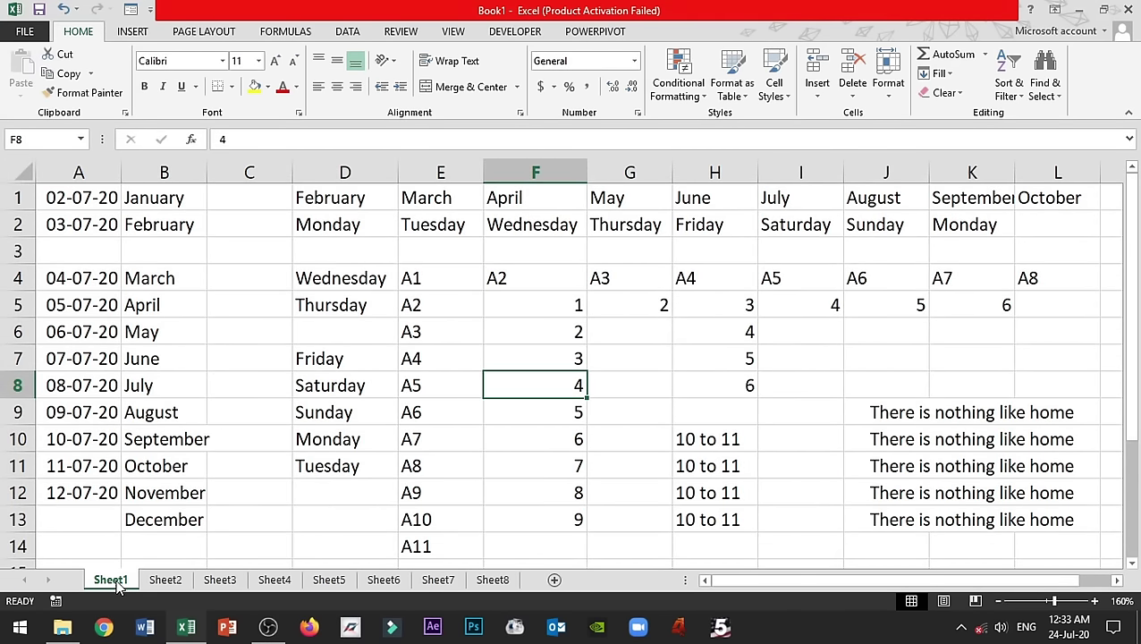
pyautogui.click(157, 583)
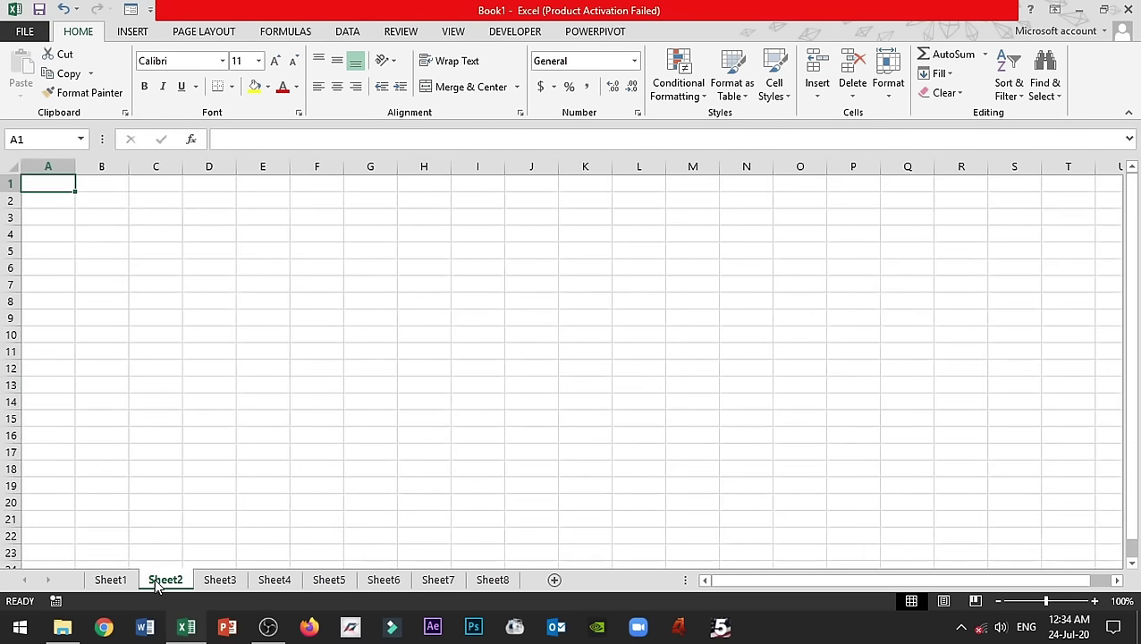
pyautogui.click(114, 585)
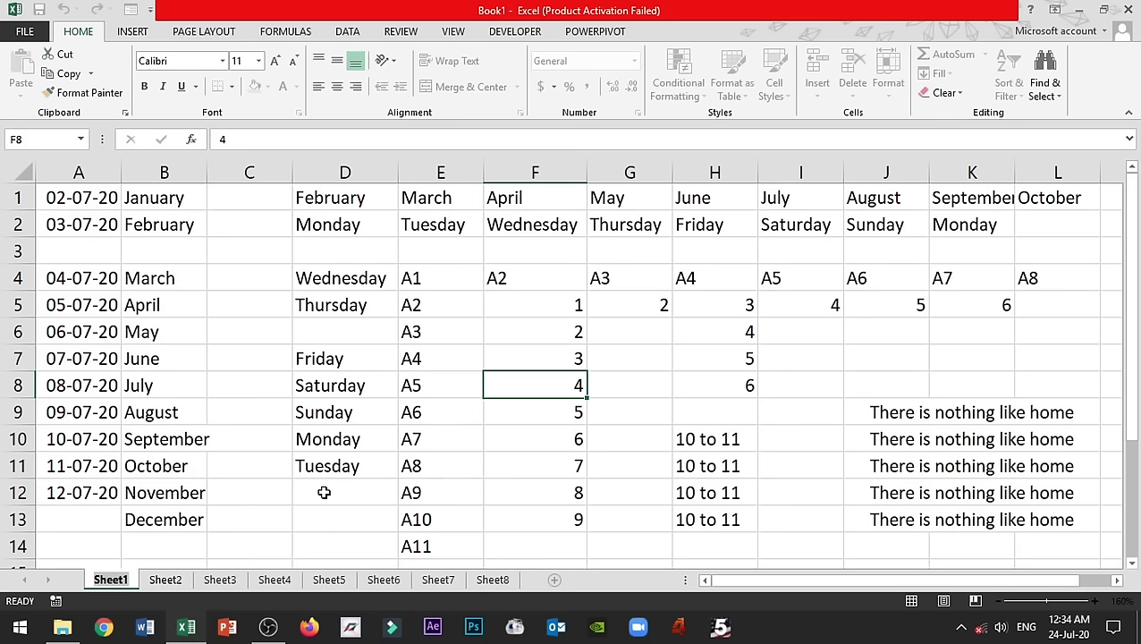
# - Name the first tab 'Cell Basics' and the second 'Function Basics', then move to Sheet3
pyautogui.write('Ce')
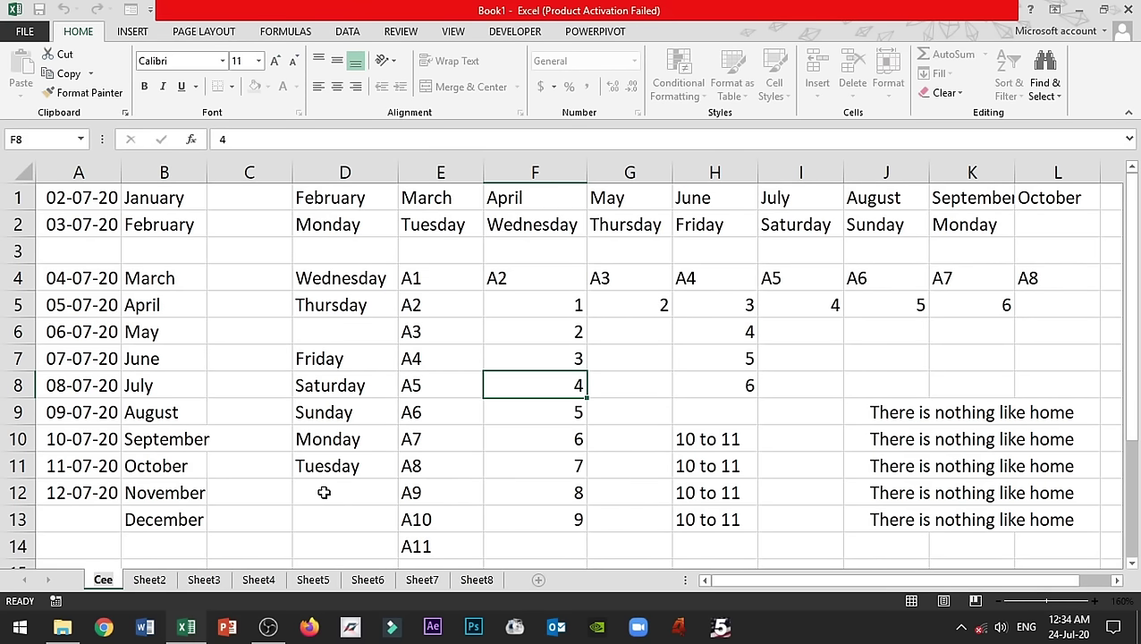
pyautogui.write('ll Basi')
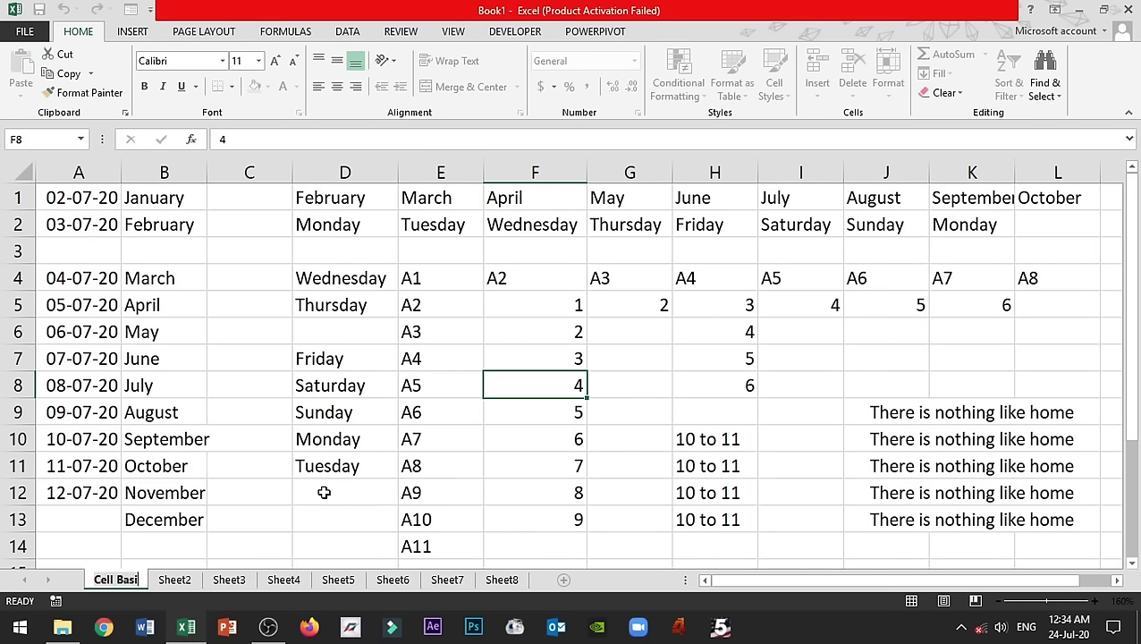
pyautogui.write('cs')
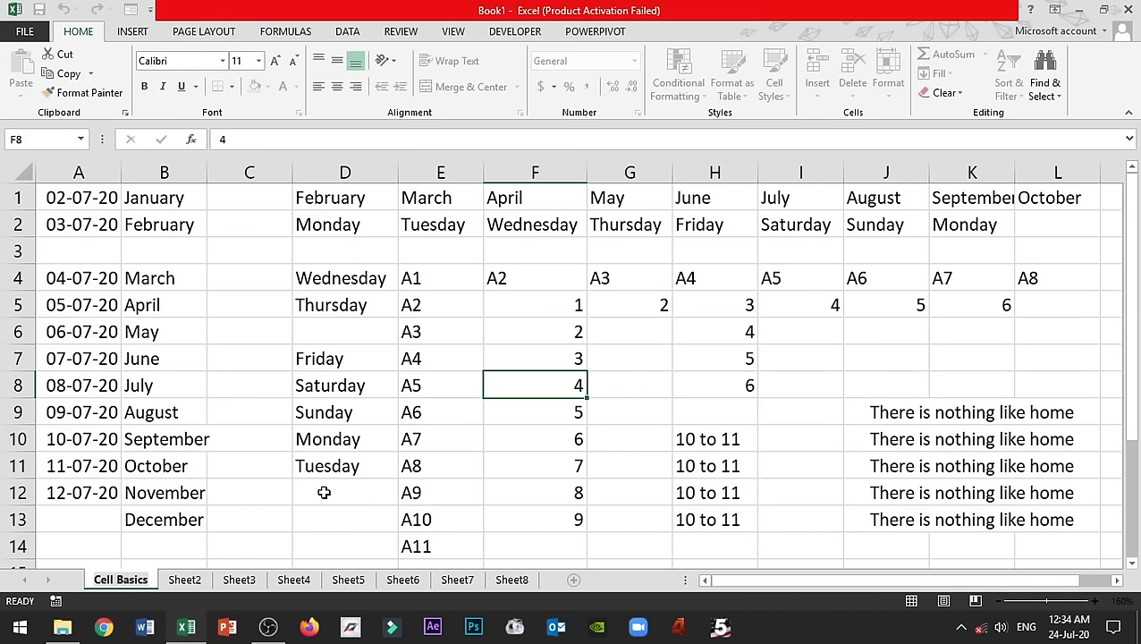
pyautogui.press('Return')
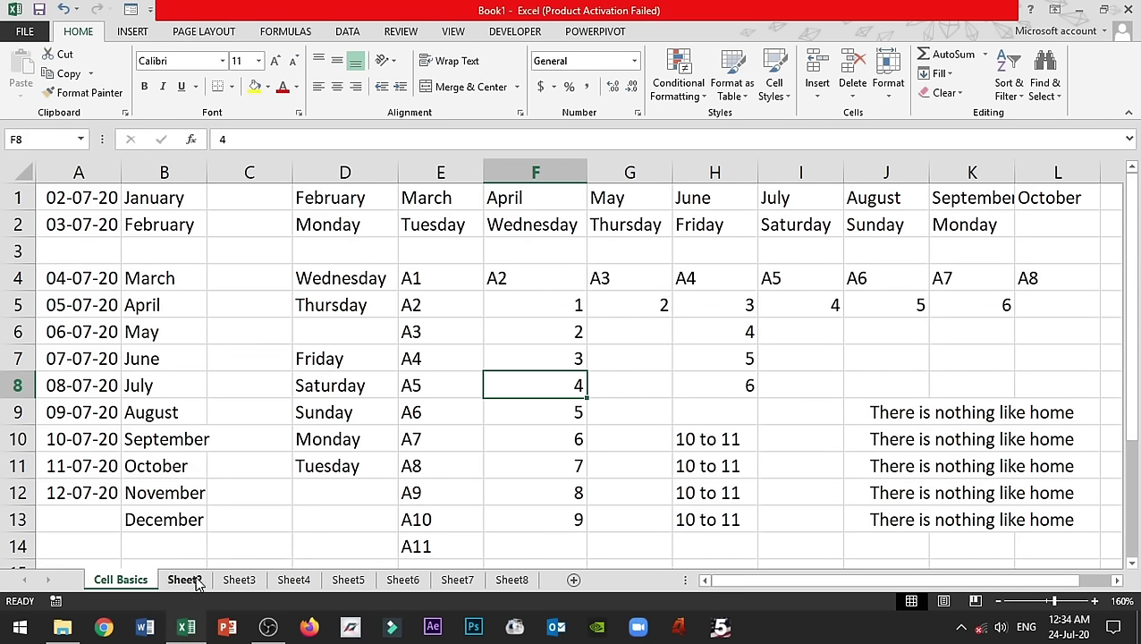
pyautogui.click(195, 582)
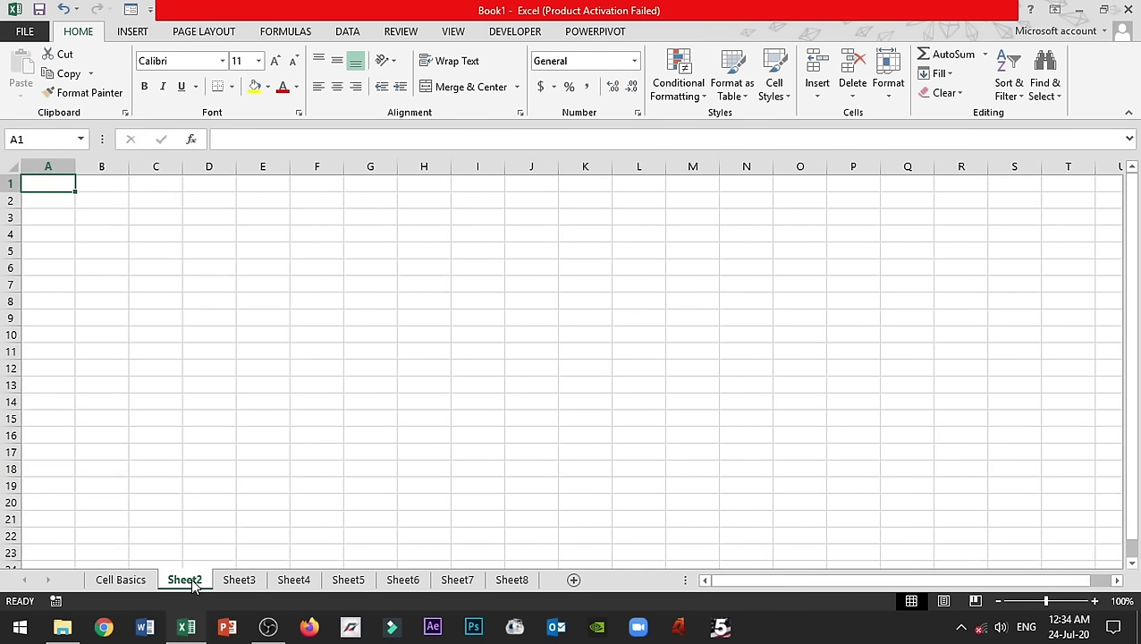
pyautogui.doubleClick(186, 580)
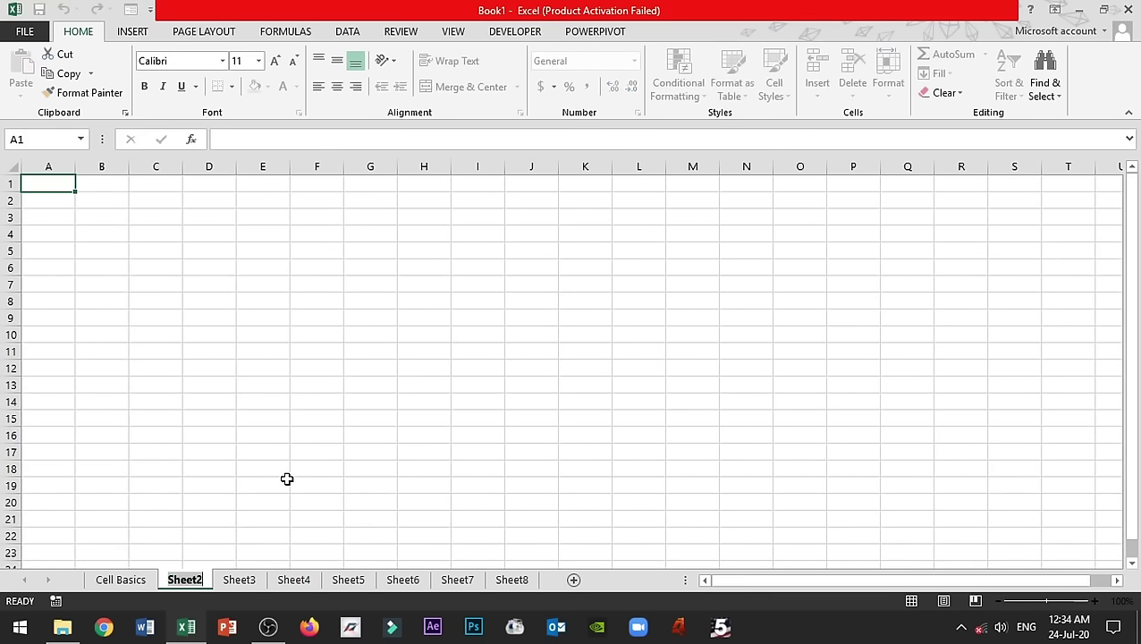
pyautogui.write('Functio')
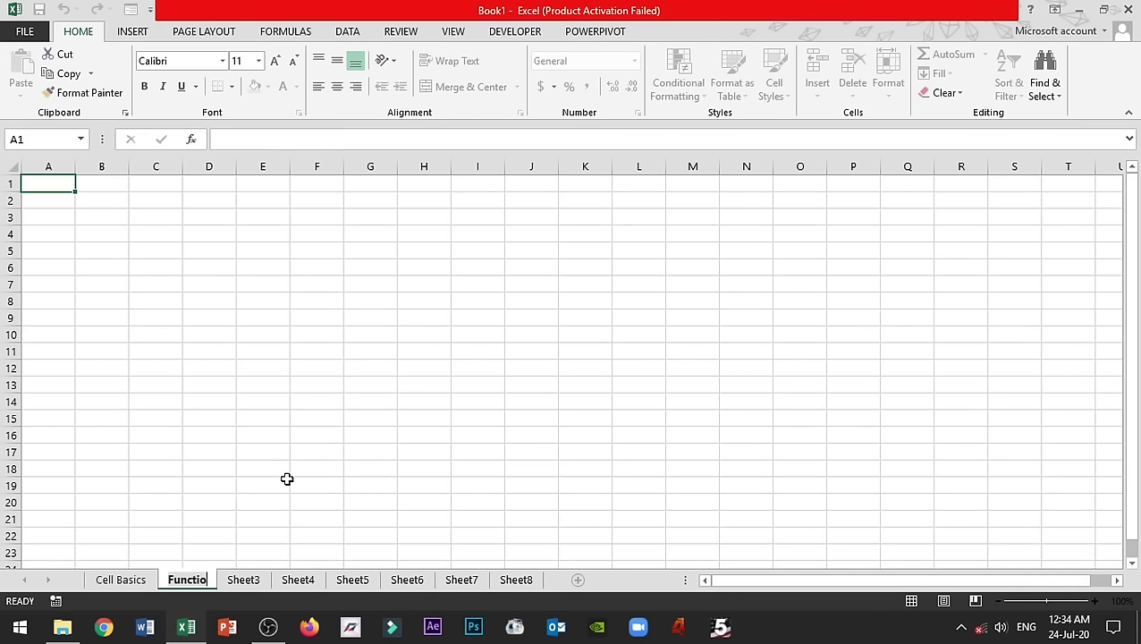
pyautogui.write('n Basics')
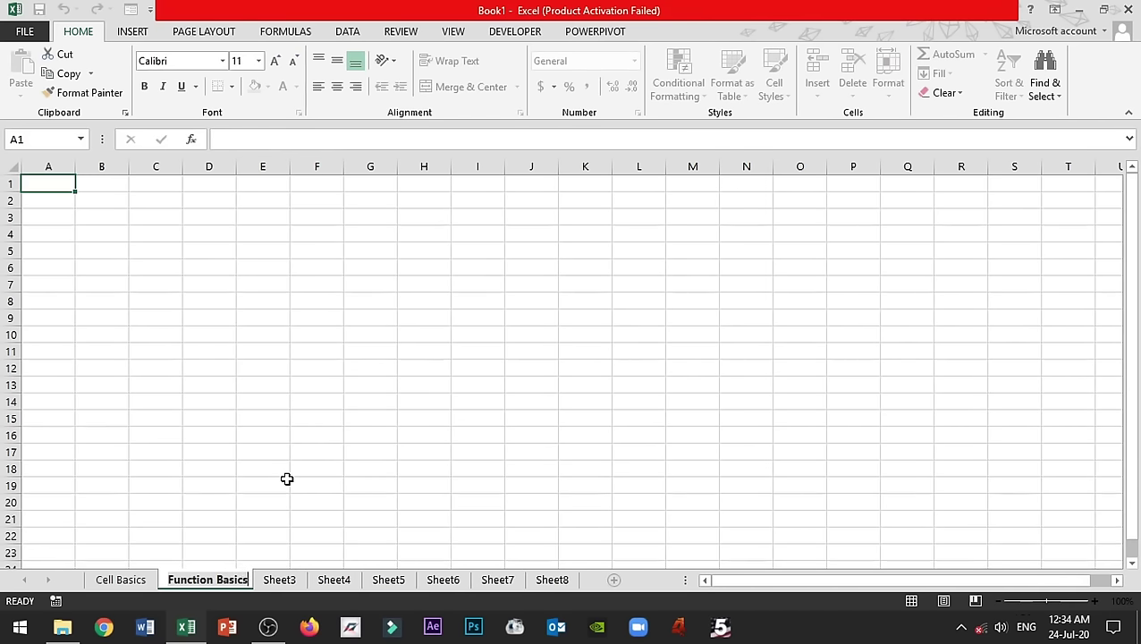
pyautogui.press('Return')
pyautogui.hotkey('ctrl', 'pagedown')
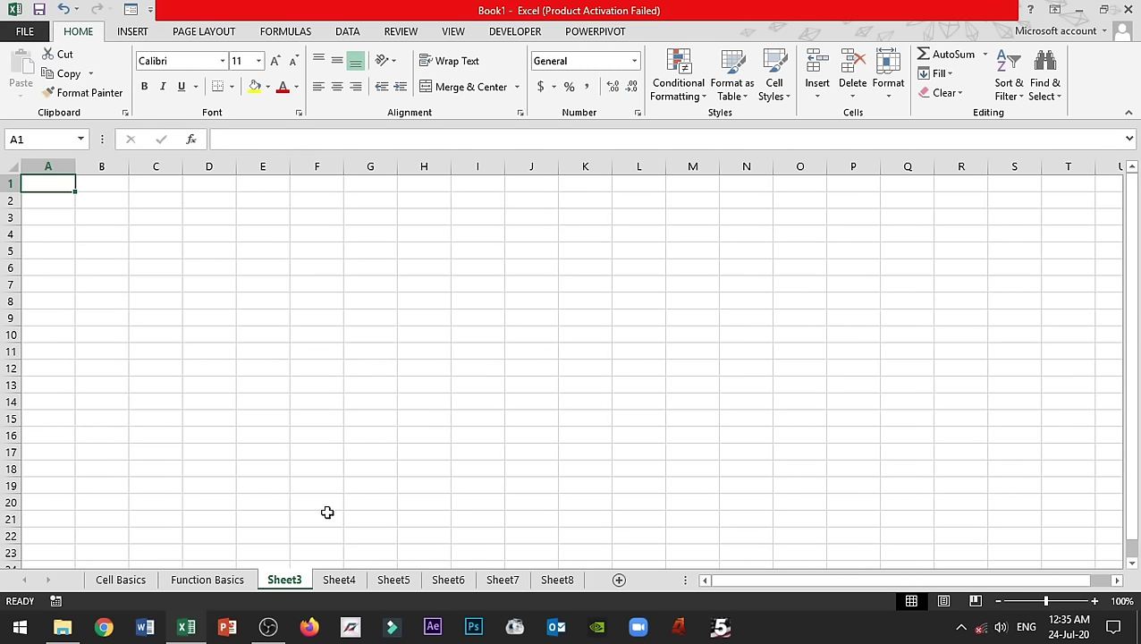
pyautogui.doubleClick(293, 582)
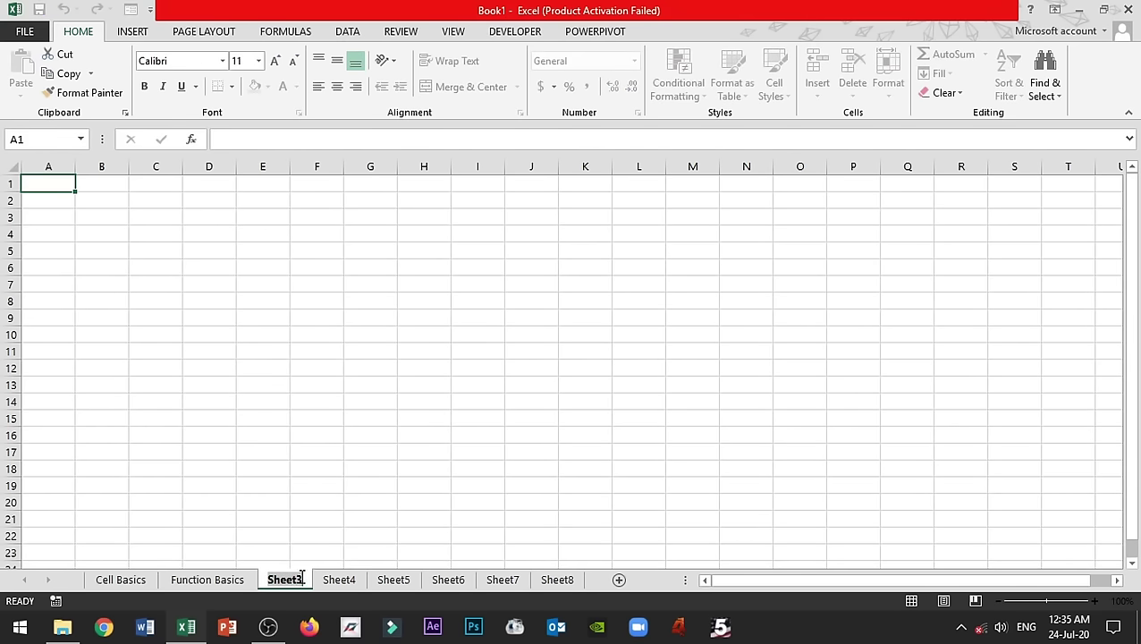
pyautogui.press('BackSpace')
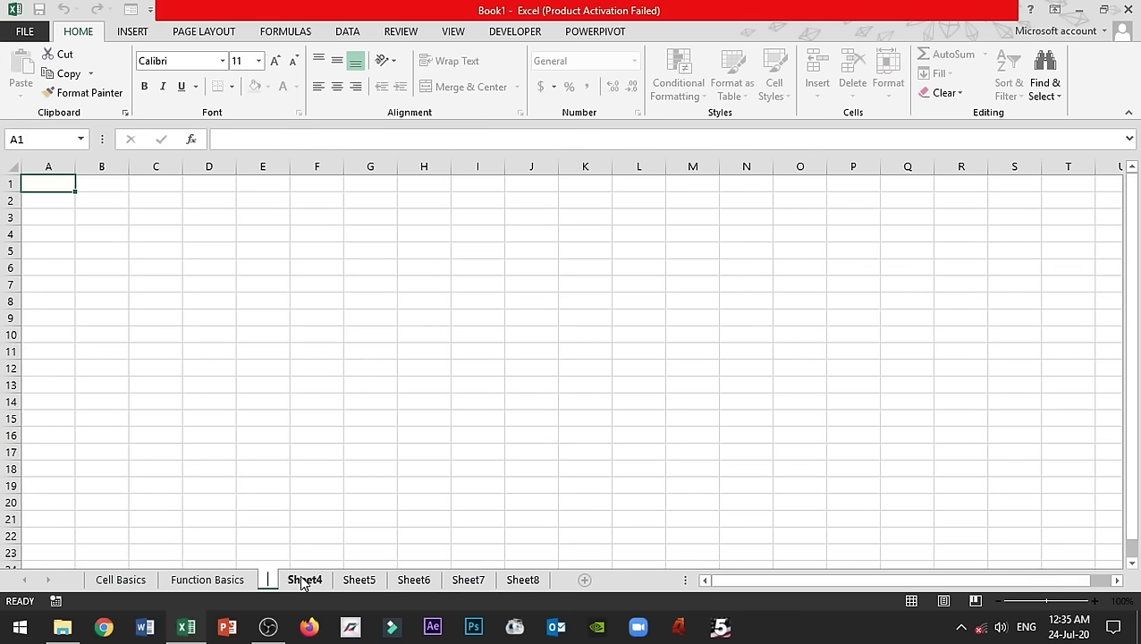
pyautogui.click(509, 315)
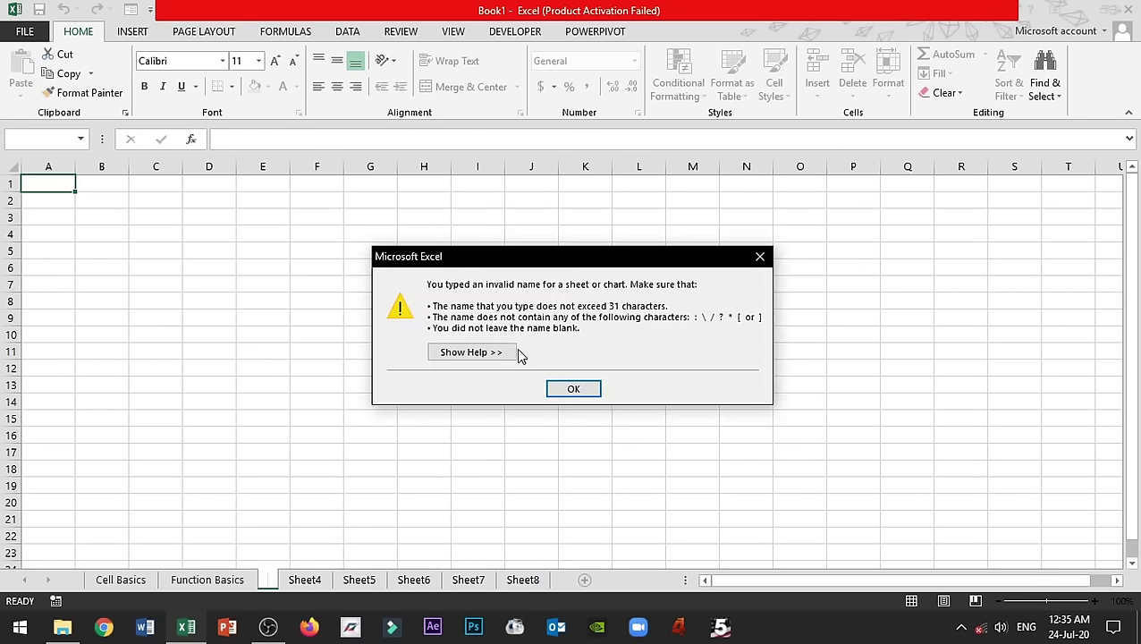
pyautogui.click(573, 388)
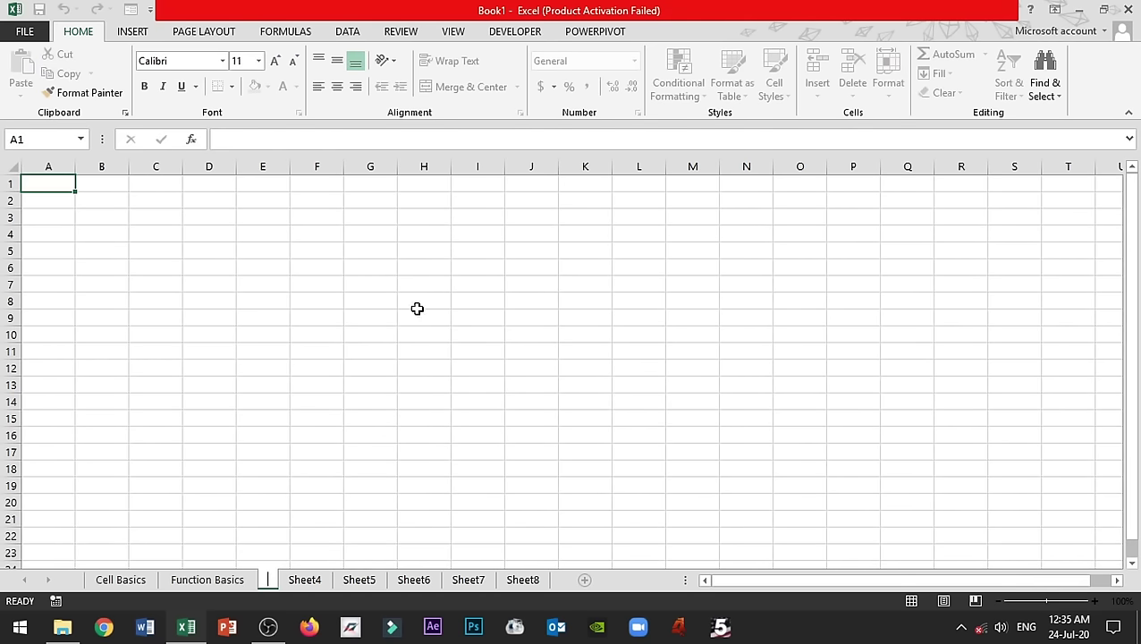
pyautogui.click(416, 308)
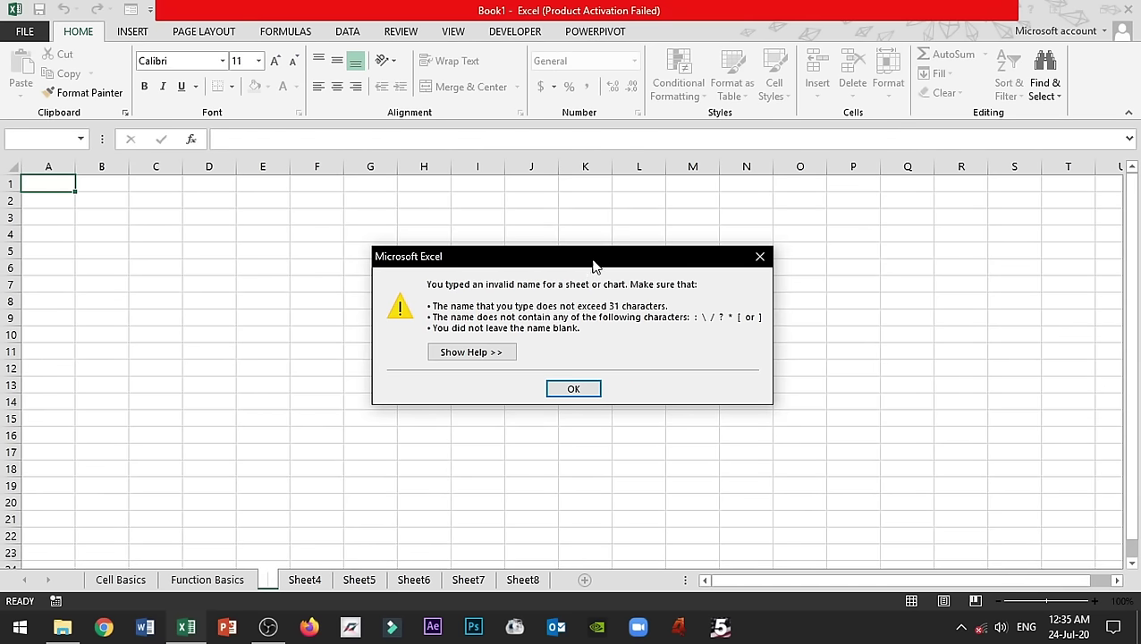
pyautogui.moveTo(594, 262)
pyautogui.mouseDown()
pyautogui.moveTo(550, 291)
pyautogui.moveTo(508, 285)
pyautogui.mouseUp()
pyautogui.click(539, 415)
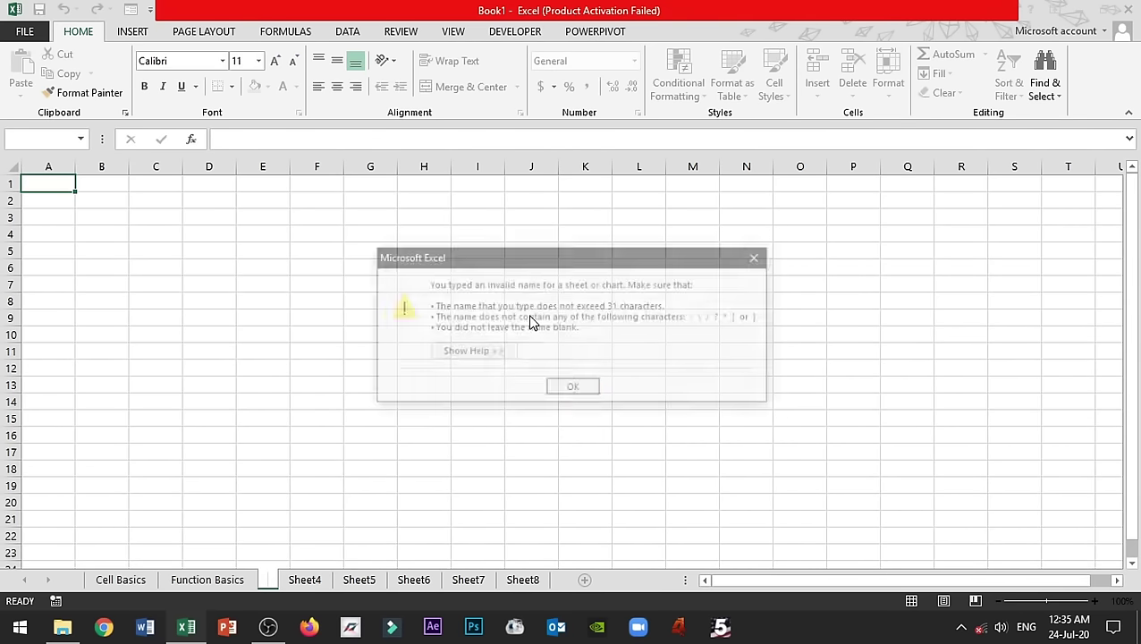
pyautogui.click(553, 386)
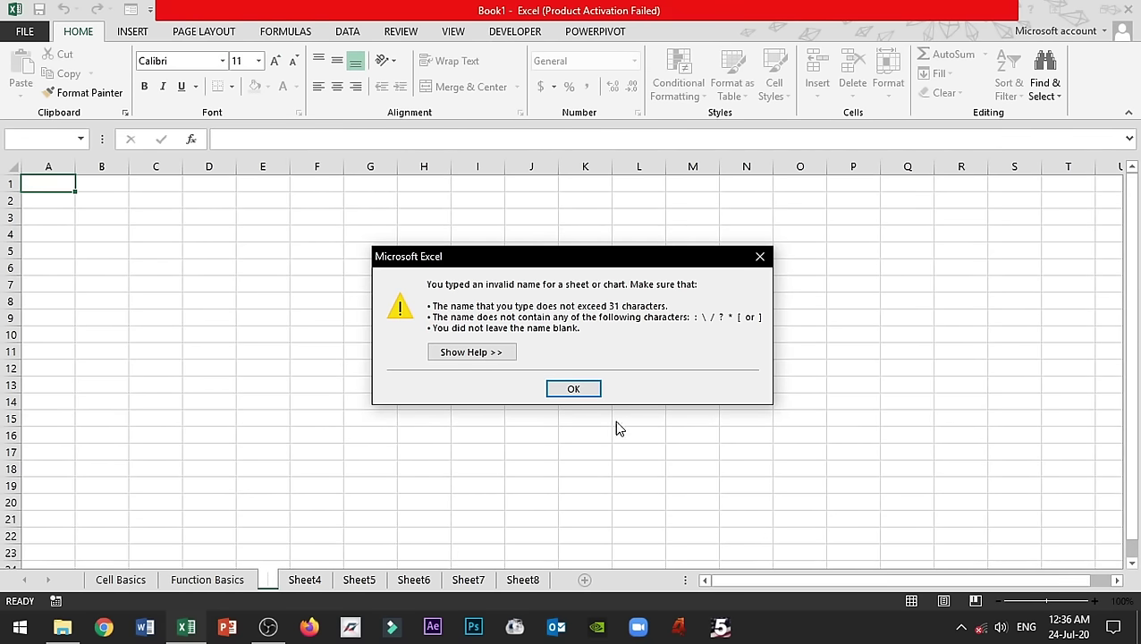
pyautogui.click(594, 390)
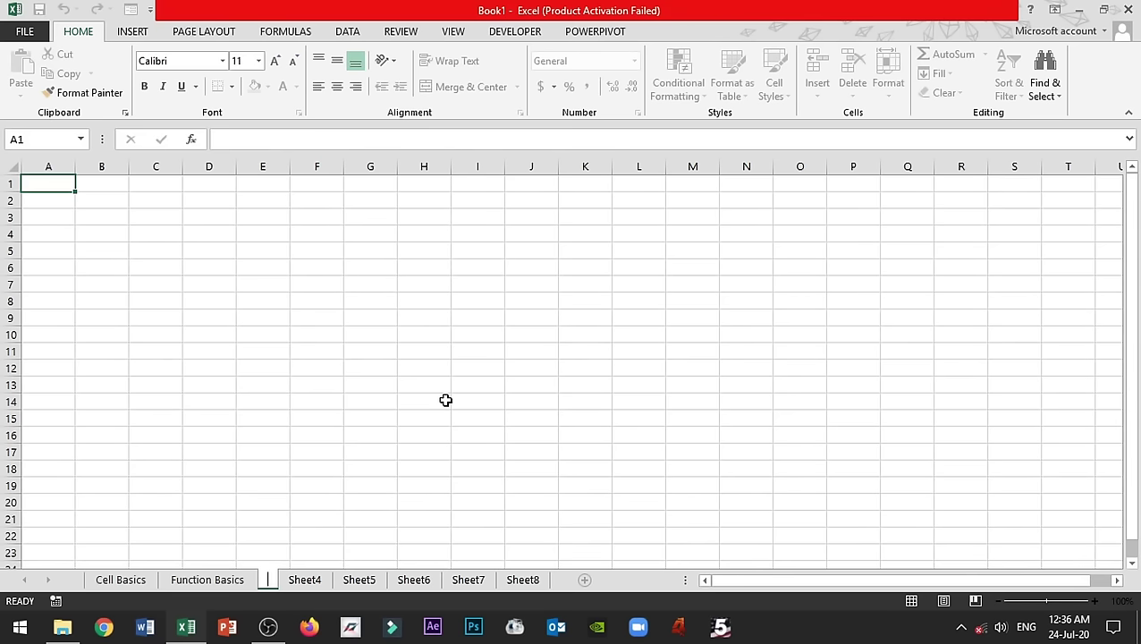
# - Cancel the Sheet3 rename and review the Rice Quantity 5 and Rate 50 cells
pyautogui.press('Escape')
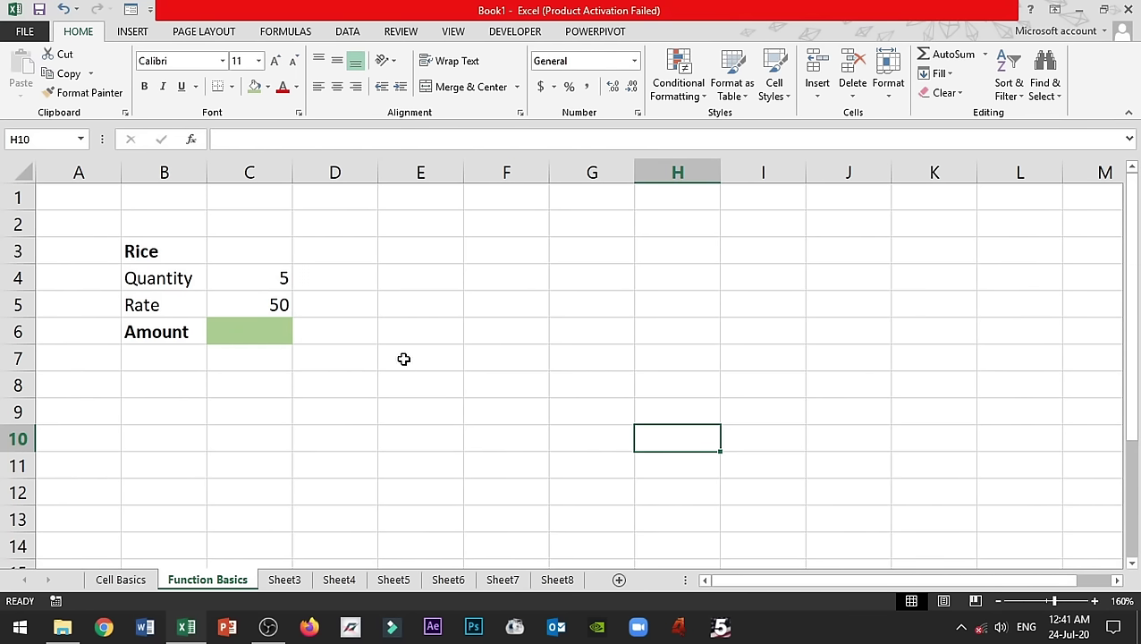
pyautogui.click(185, 307)
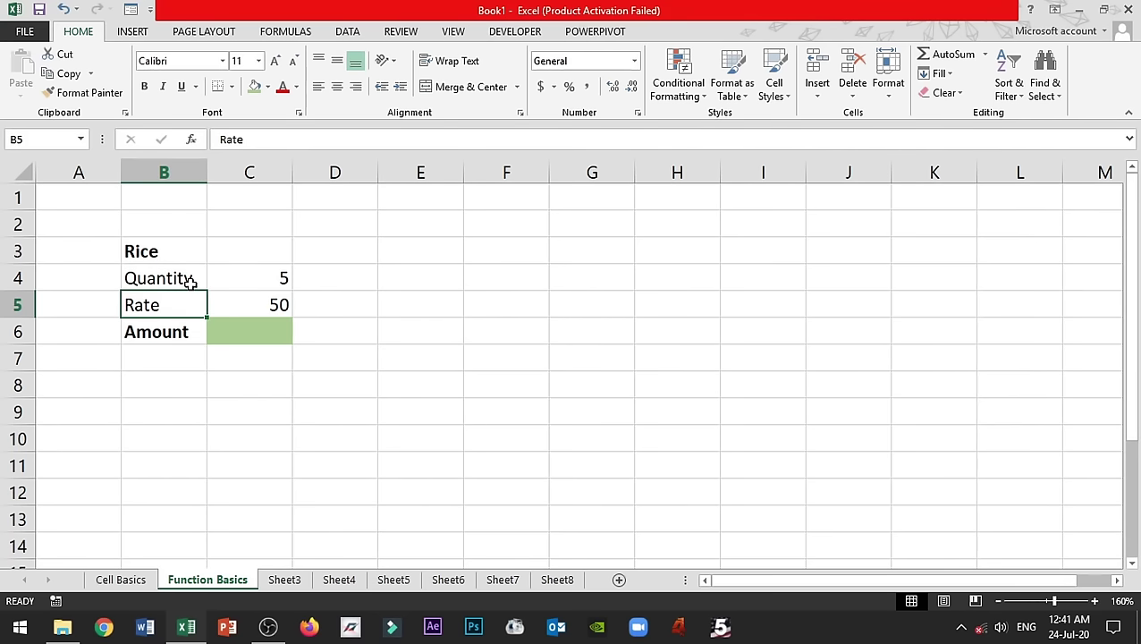
pyautogui.click(191, 280)
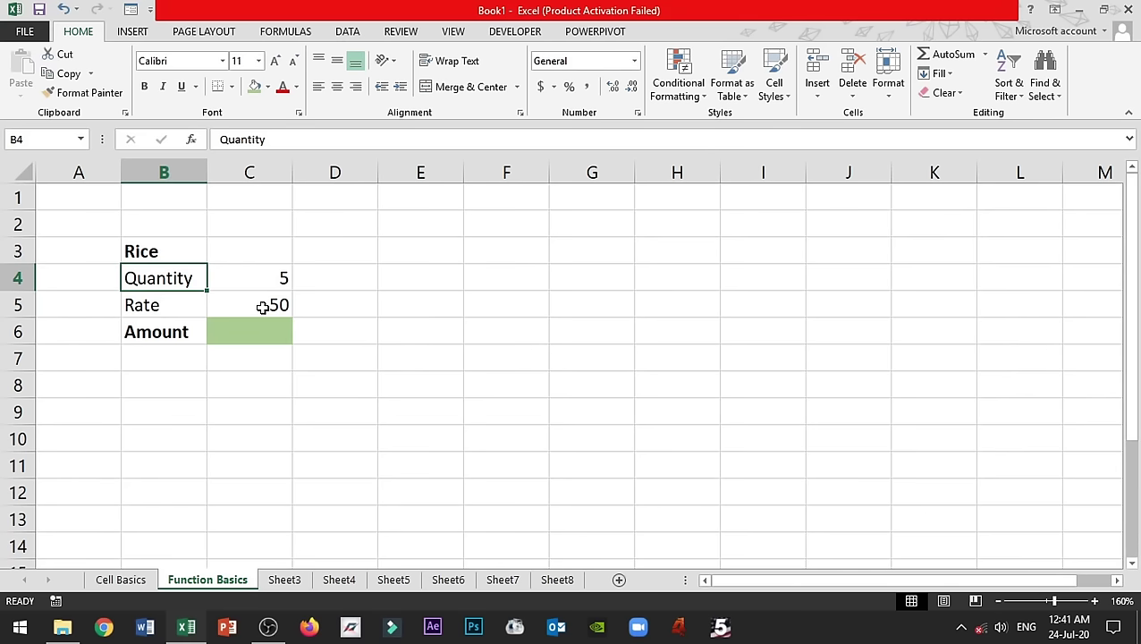
pyautogui.click(263, 306)
pyautogui.click(260, 274)
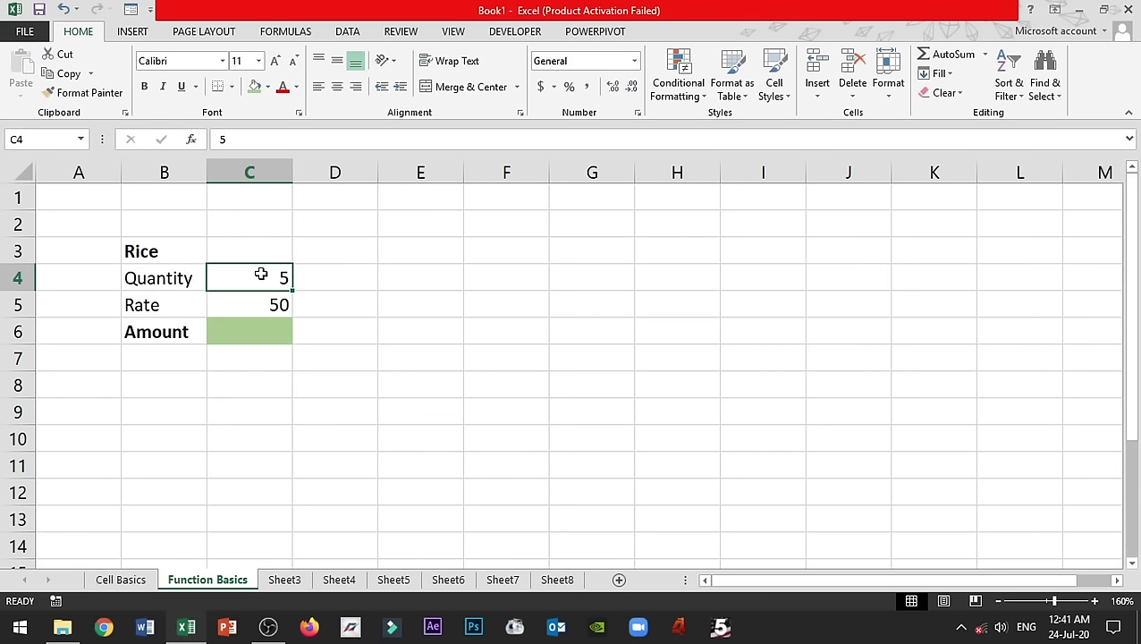
# - Enter 50*5 as plain text in C6, delete it, and begin a formula with '='
pyautogui.click(245, 331)
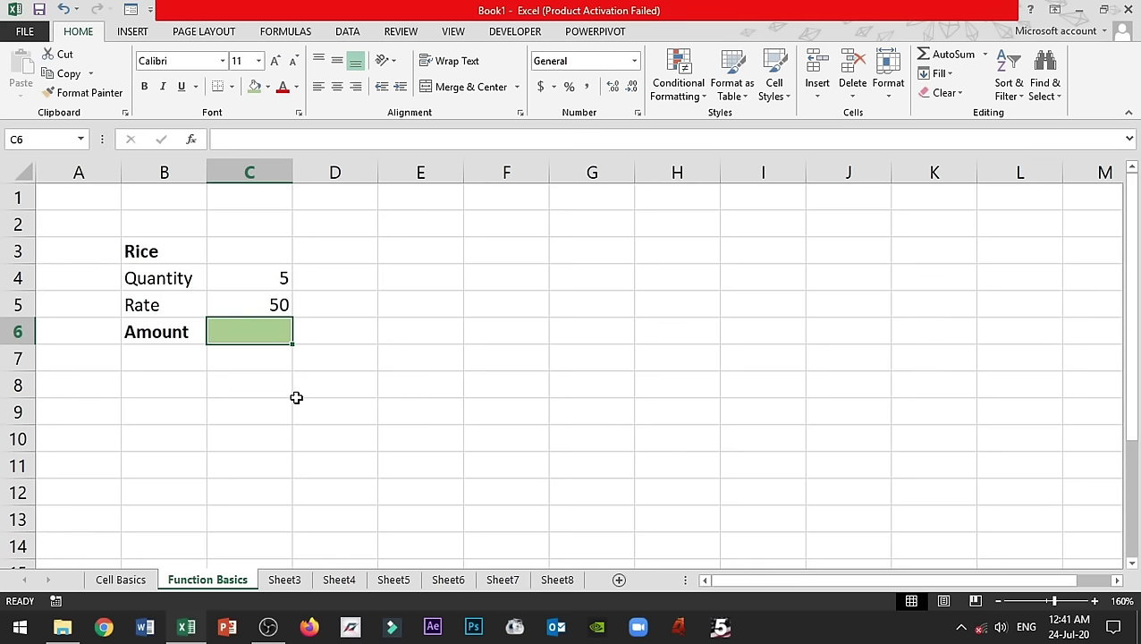
pyautogui.write('50*')
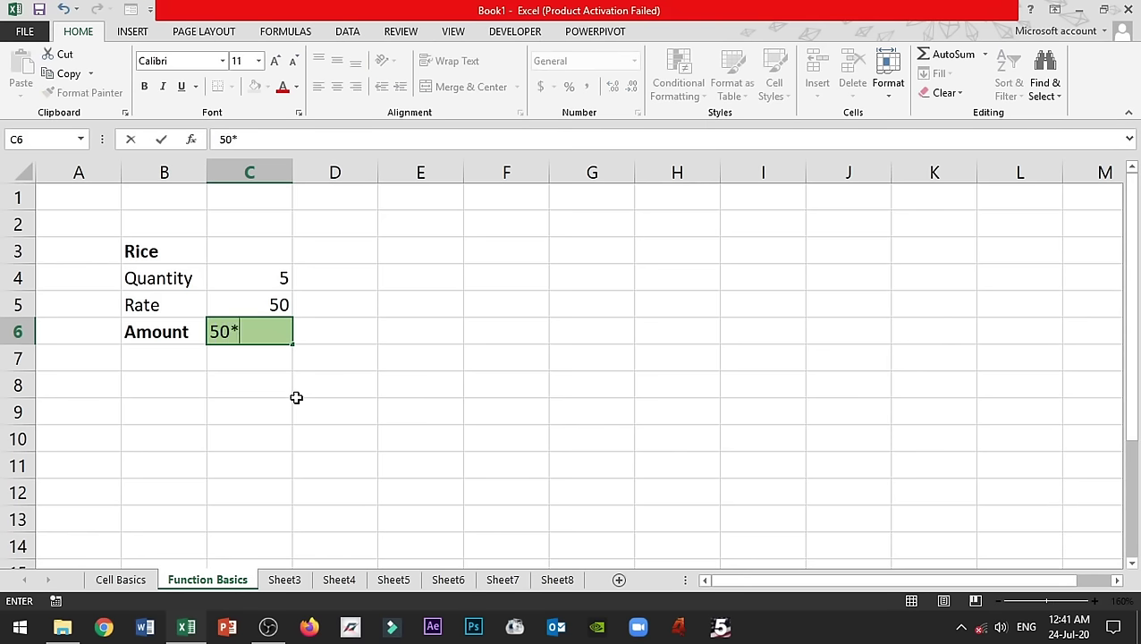
pyautogui.write('5')
pyautogui.press('Return')
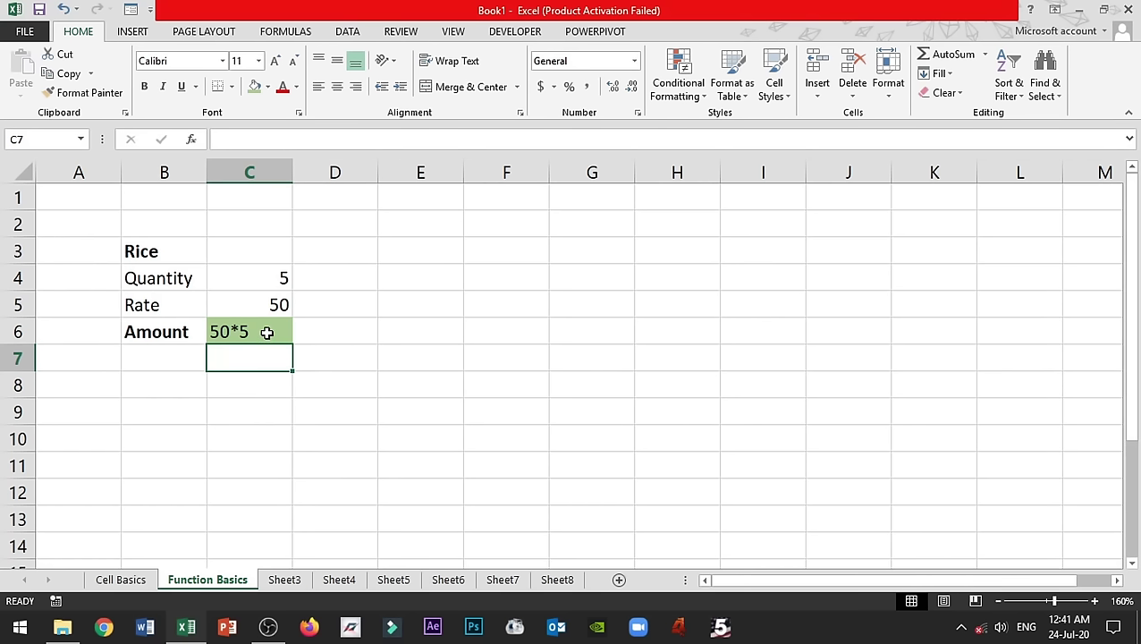
pyautogui.click(266, 333)
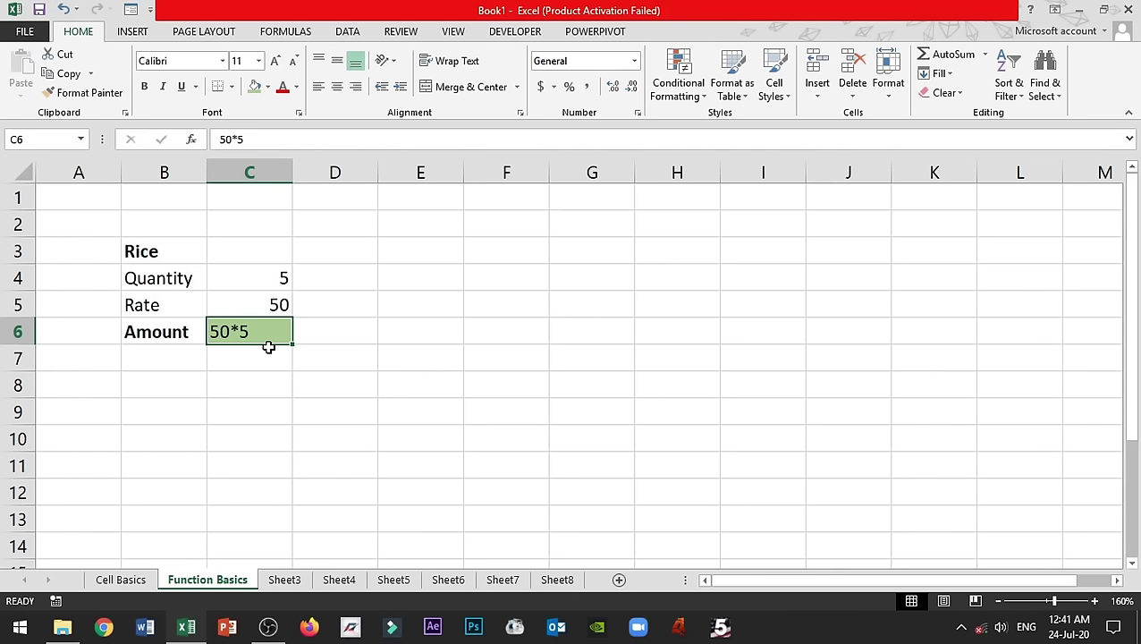
pyautogui.press('Delete')
pyautogui.write('=')
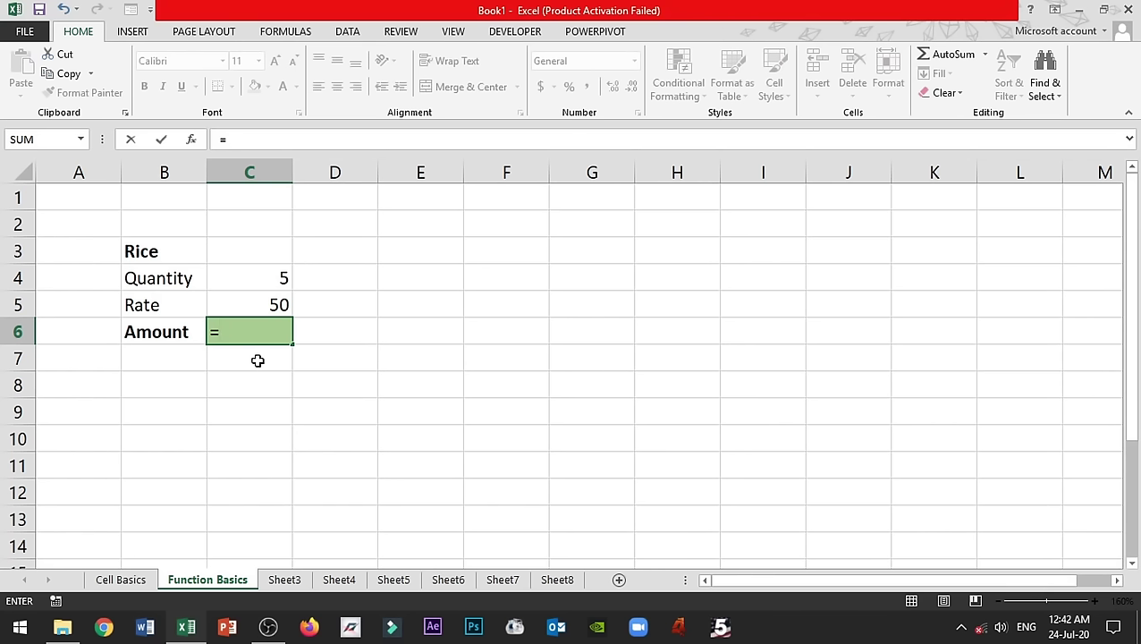
# - Replace the unfinished entry in C6 with the formula =50*5, giving Amount 250
pyautogui.click(297, 386)
pyautogui.press('Escape')
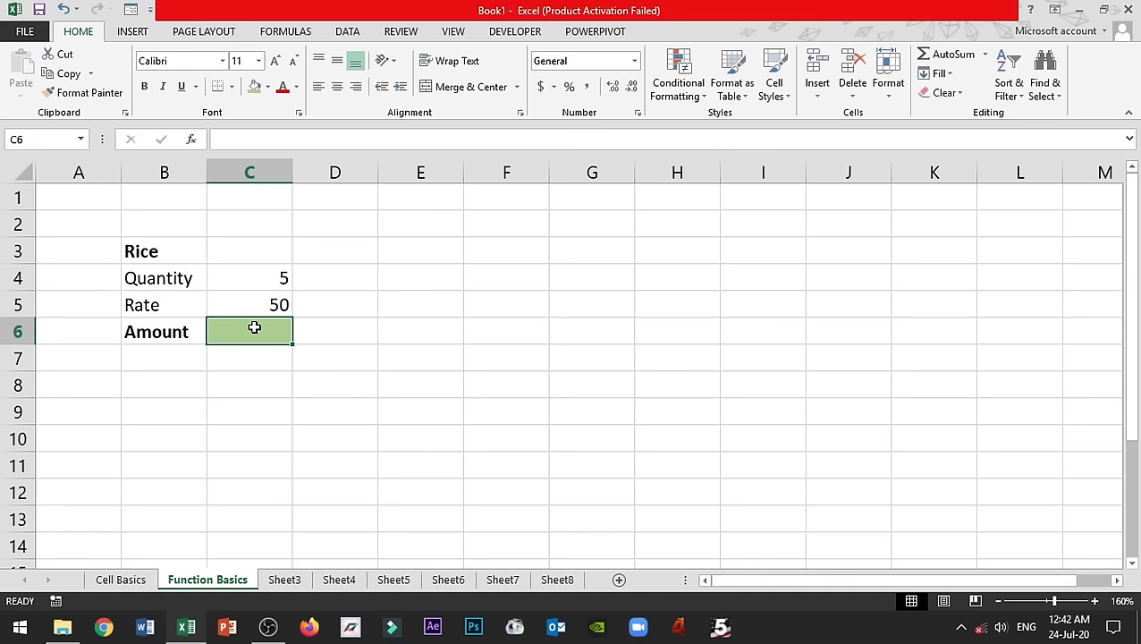
pyautogui.write('=50')
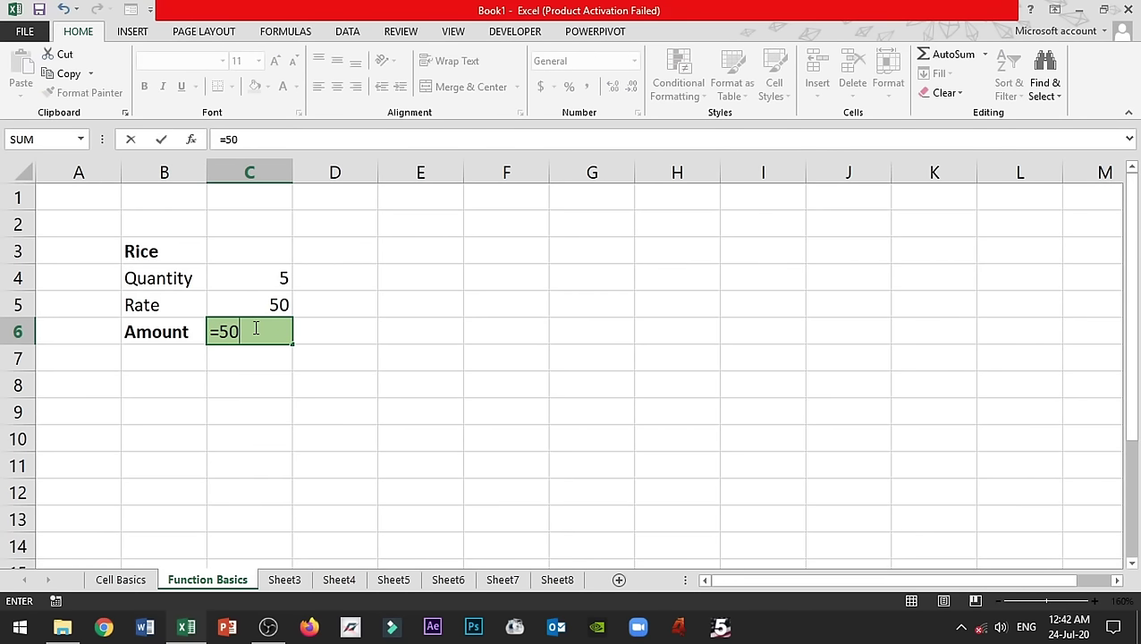
pyautogui.write('*5')
pyautogui.click(255, 328)
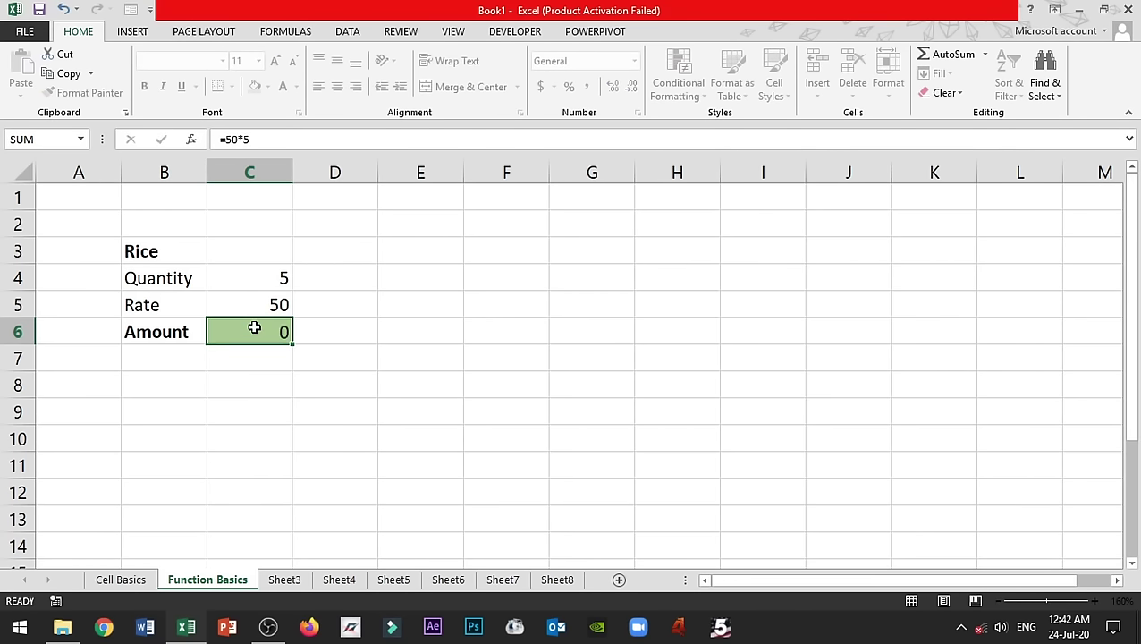
pyautogui.press('Return')
pyautogui.click(254, 328)
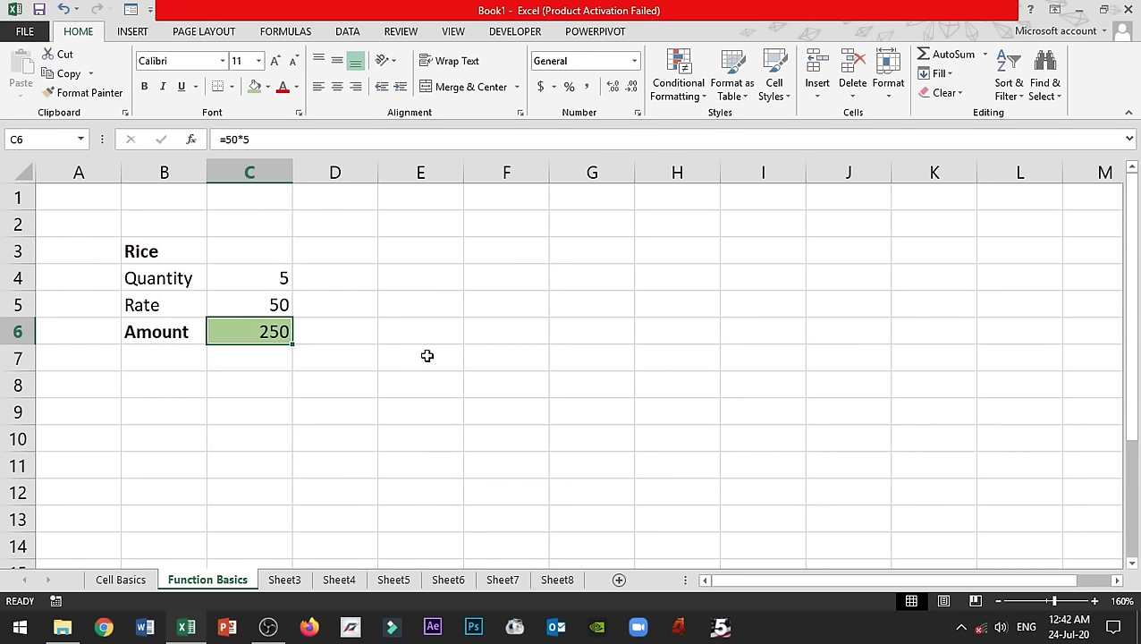
# - Compare C4, C5 and C6 to see C6 holds the formula =50*5
pyautogui.click(426, 356)
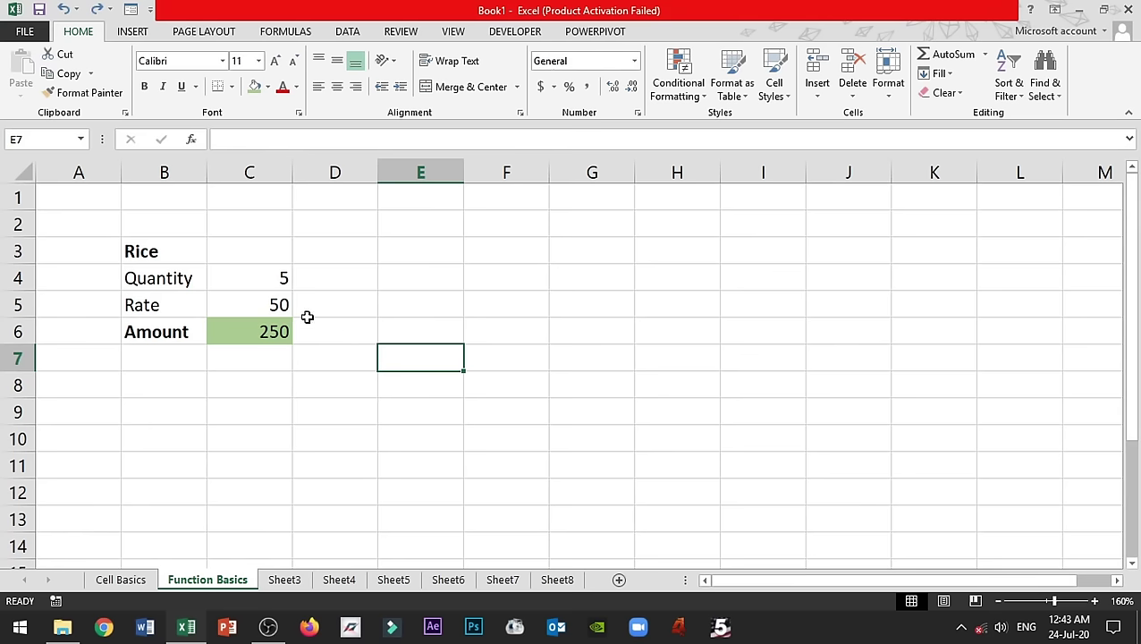
pyautogui.click(250, 285)
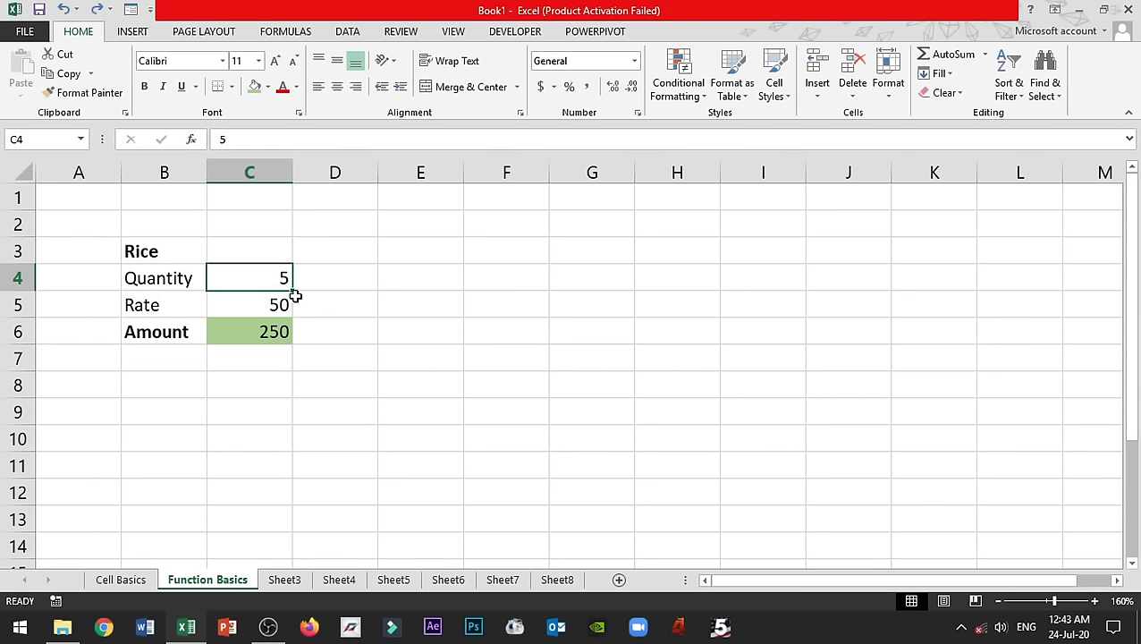
pyautogui.click(257, 304)
pyautogui.click(251, 332)
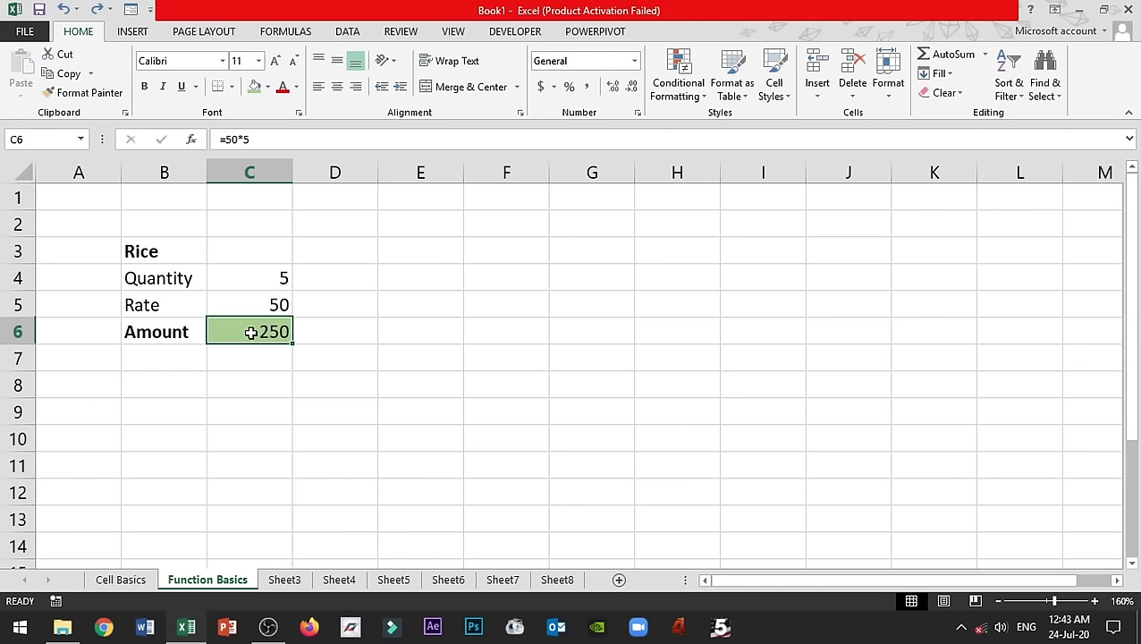
pyautogui.click(250, 279)
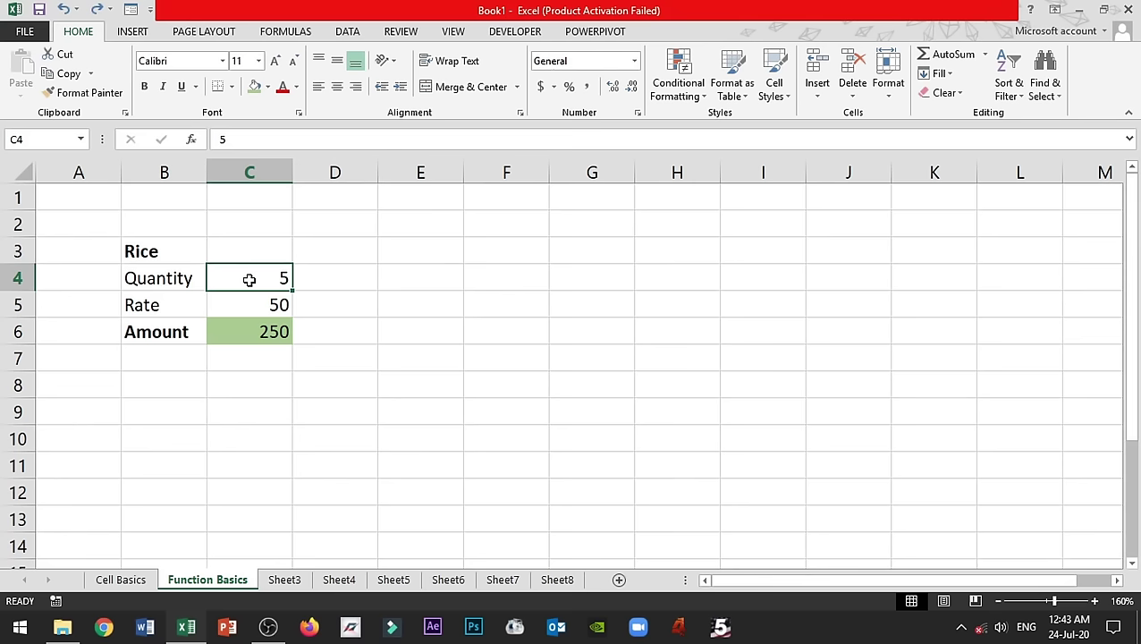
pyautogui.click(253, 334)
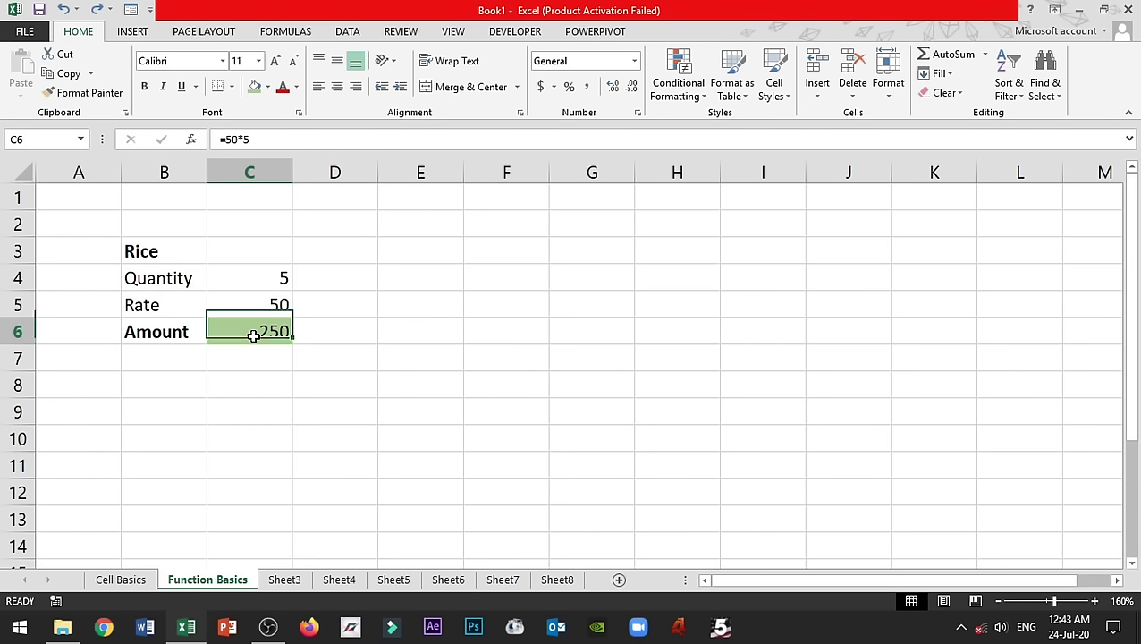
# - Change the Rice Quantity in C4 to 10 and check the Amount in C6
pyautogui.click(257, 281)
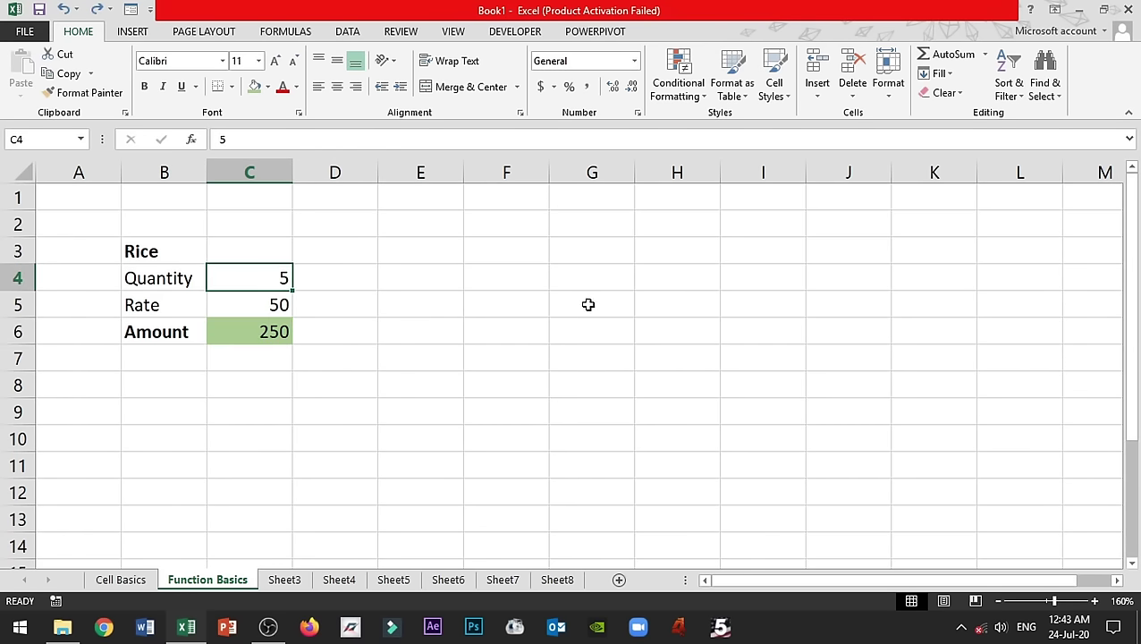
pyautogui.write('10')
pyautogui.press('Return')
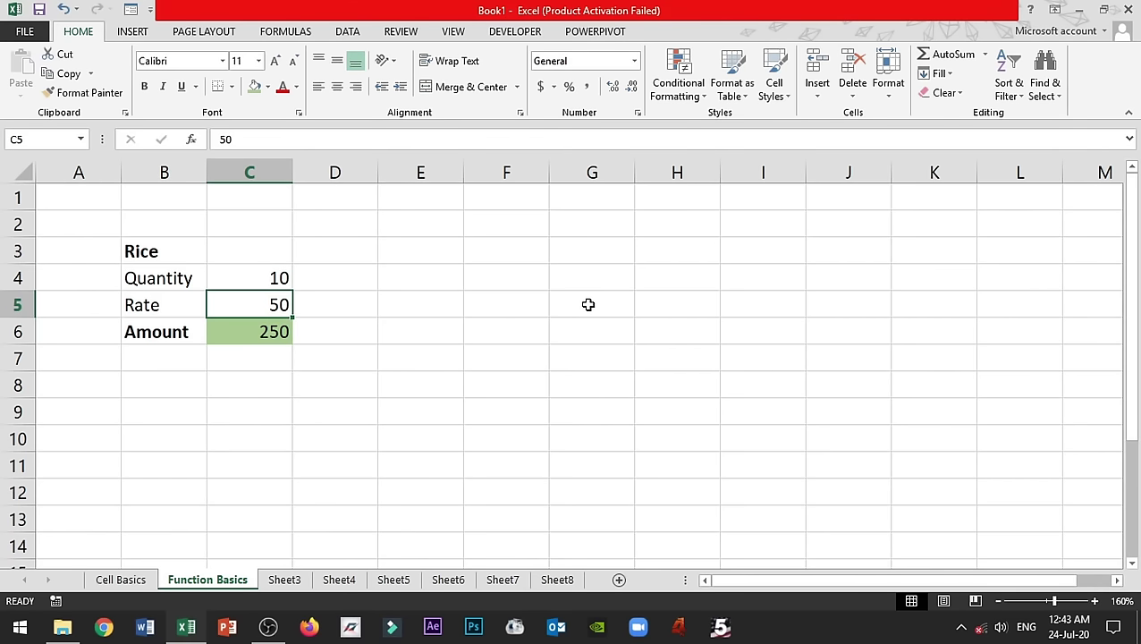
pyautogui.click(286, 330)
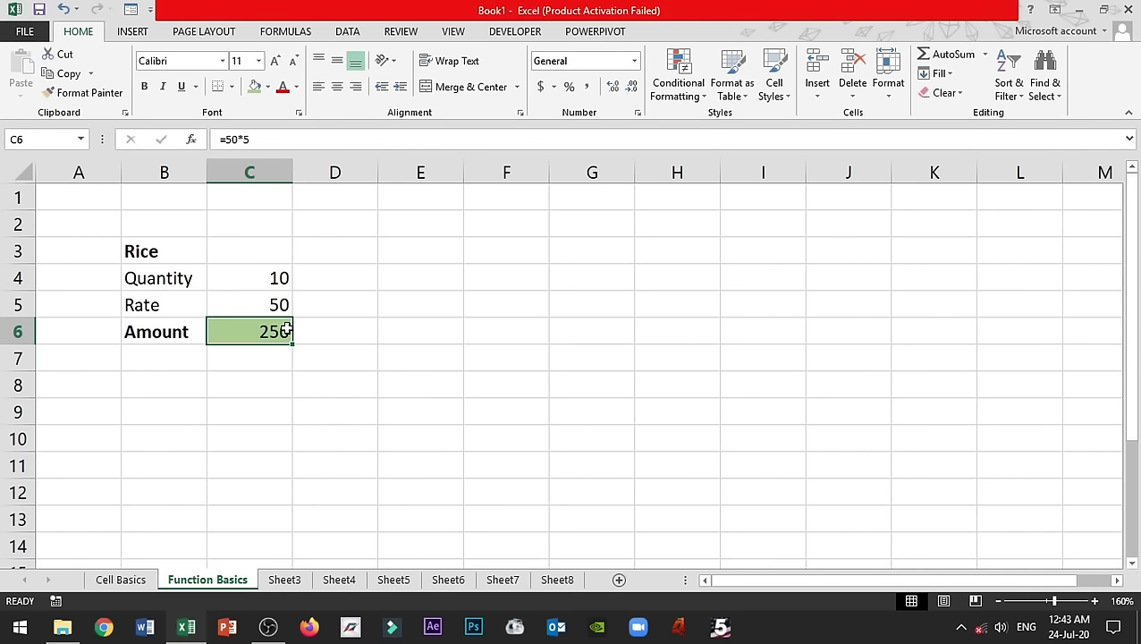
# - Clear the Quantity and Rate values C4:C5, undo it, then inspect C6
pyautogui.moveTo(273, 278); pyautogui.dragTo(270, 303)
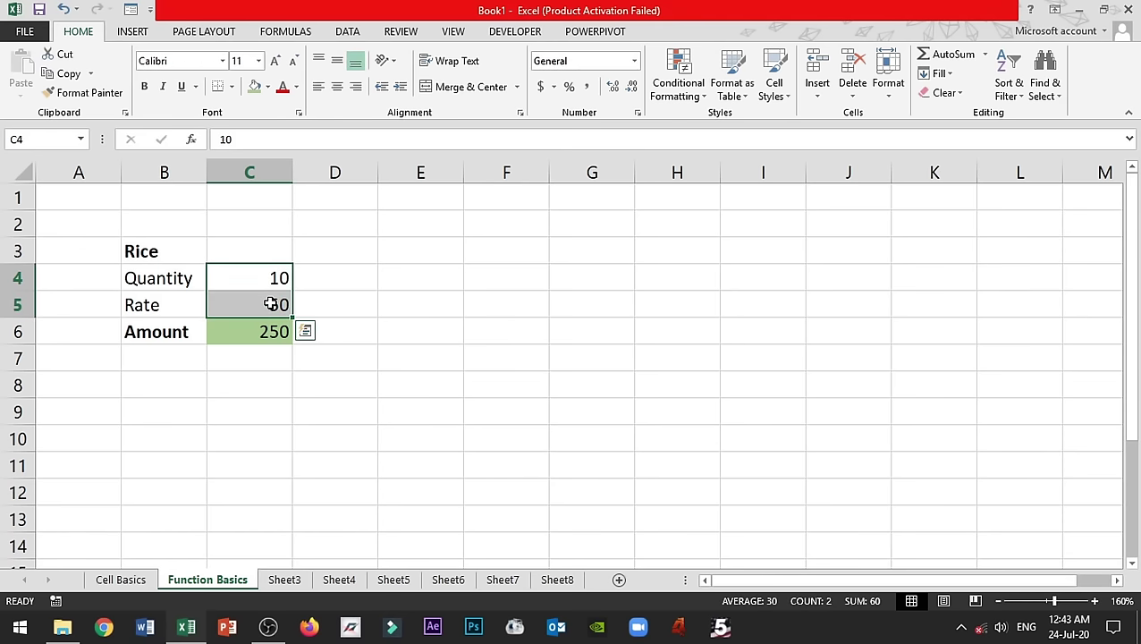
pyautogui.press('Delete')
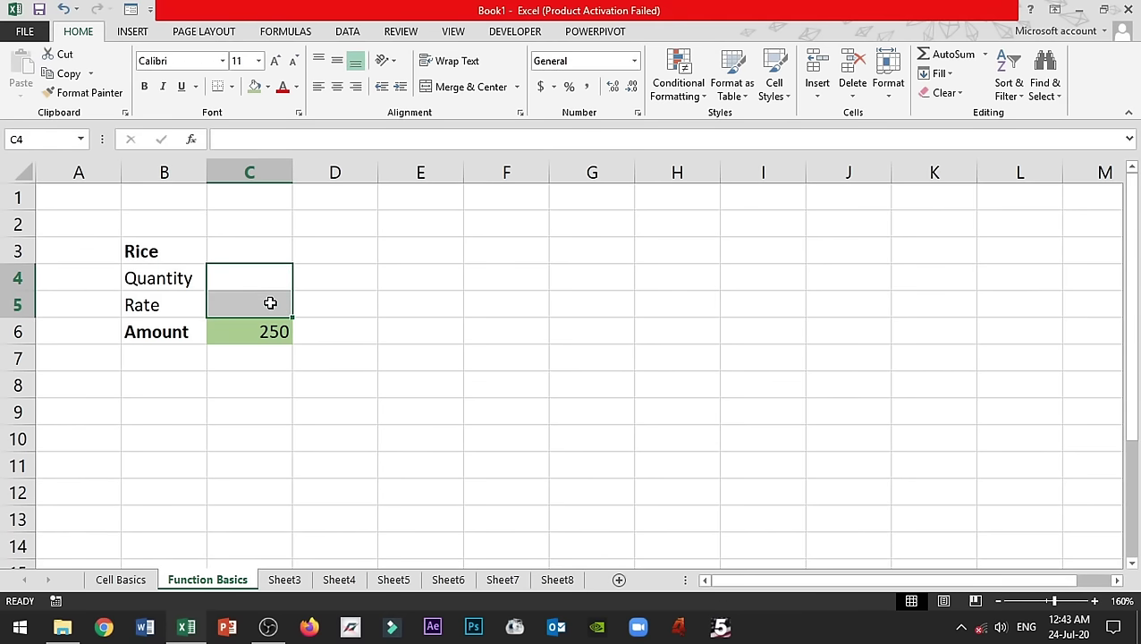
pyautogui.hotkey('ctrl', 'z')
pyautogui.click(402, 326)
pyautogui.moveTo(273, 278); pyautogui.dragTo(265, 304)
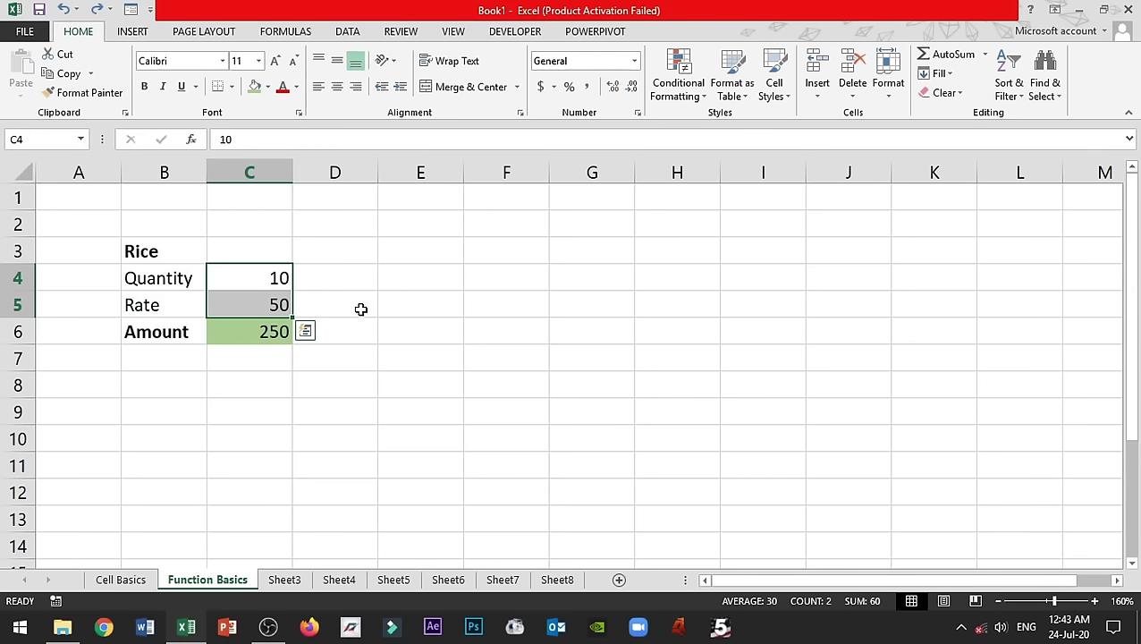
pyautogui.click(243, 334)
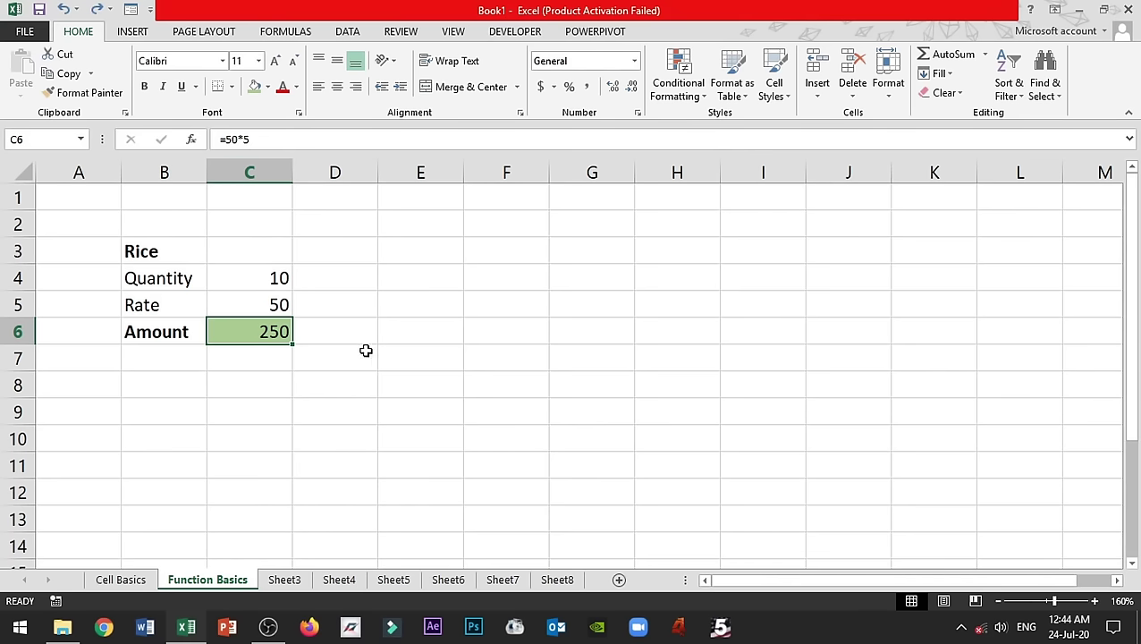
# - Compare C4, B4, C4:C5 and C6 to show Amount still uses the fixed =50*5
pyautogui.click(331, 304)
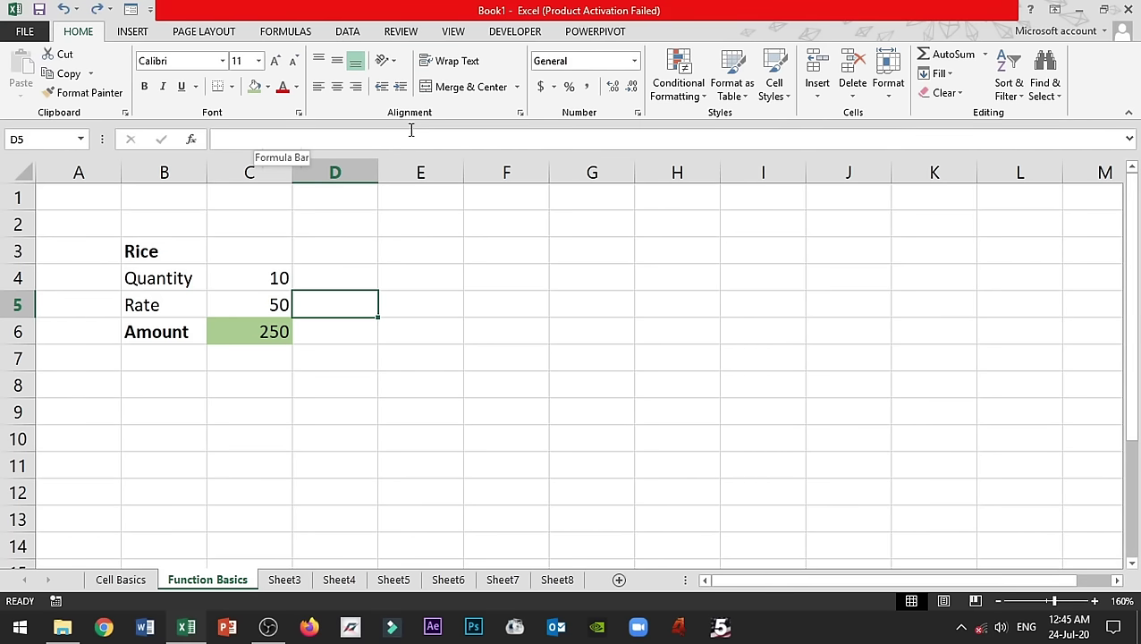
pyautogui.click(452, 324)
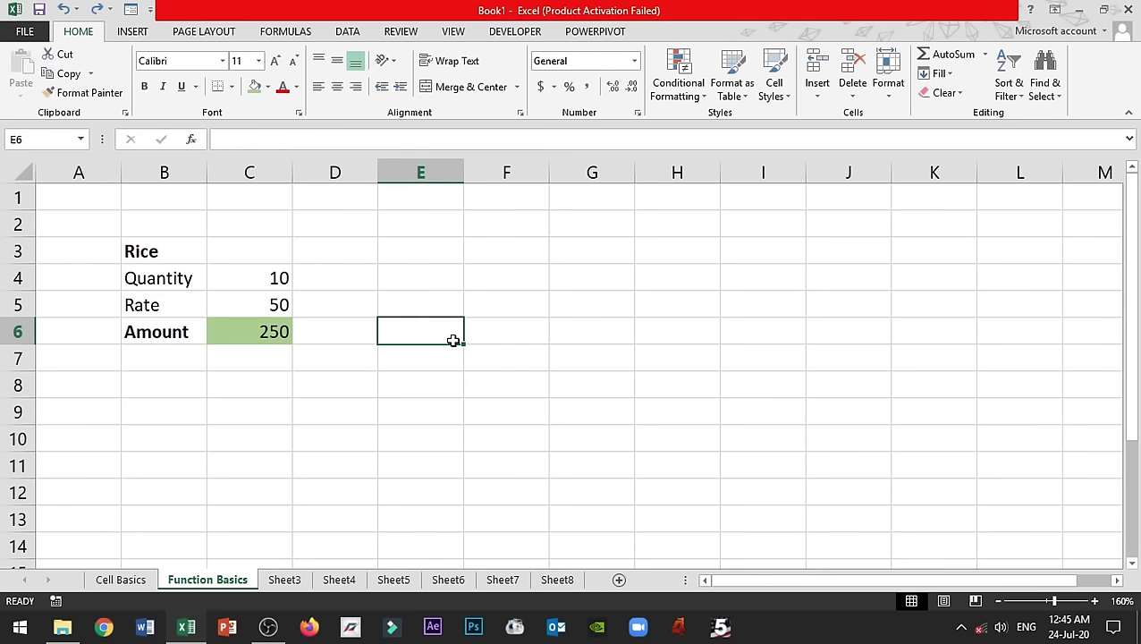
pyautogui.click(247, 275)
pyautogui.click(176, 278)
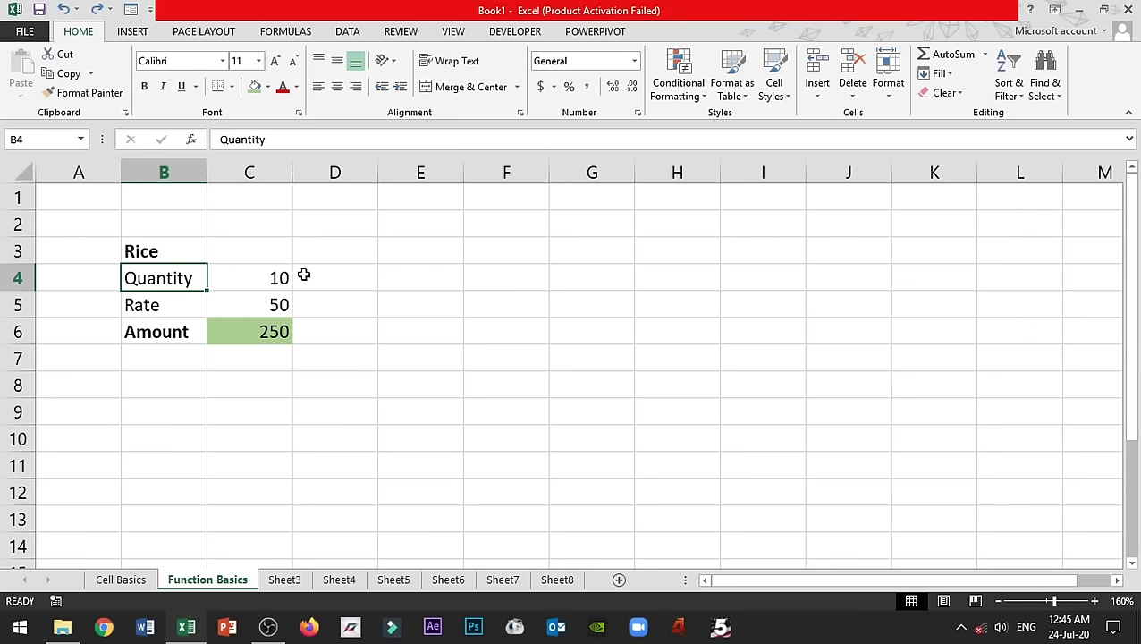
pyautogui.click(237, 332)
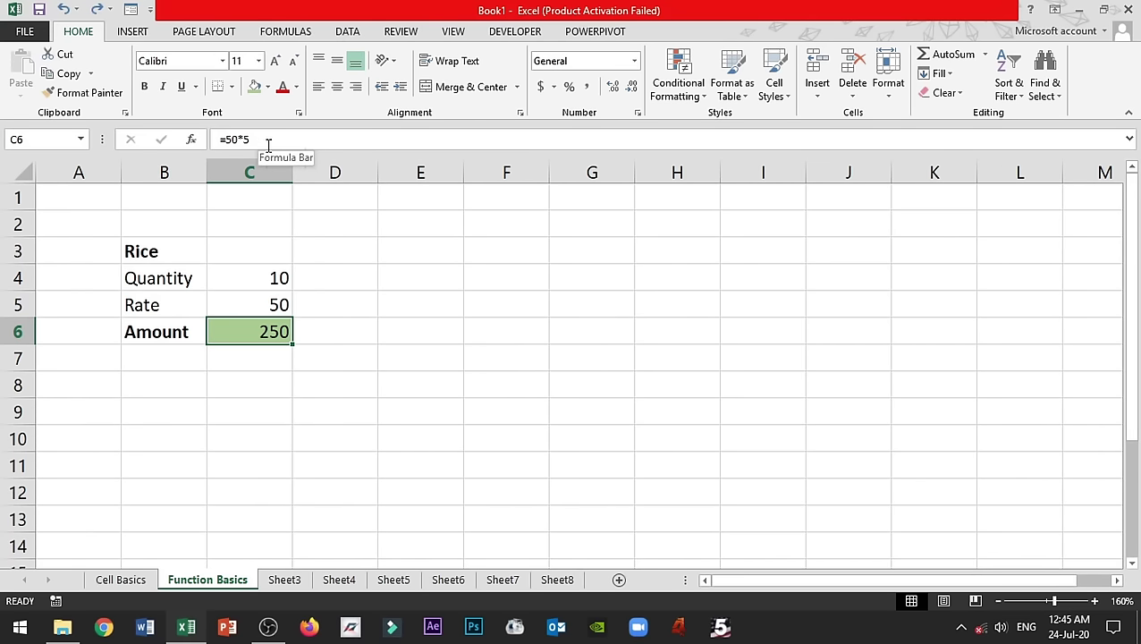
pyautogui.click(246, 361)
pyautogui.click(256, 338)
pyautogui.moveTo(254, 281); pyautogui.dragTo(251, 310)
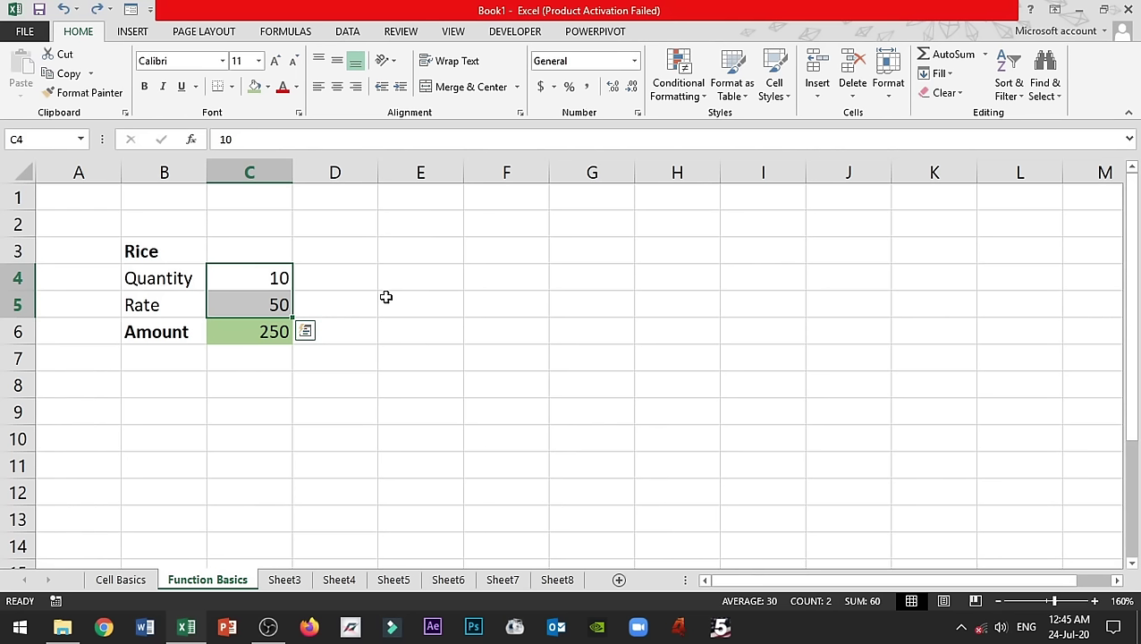
pyautogui.click(250, 330)
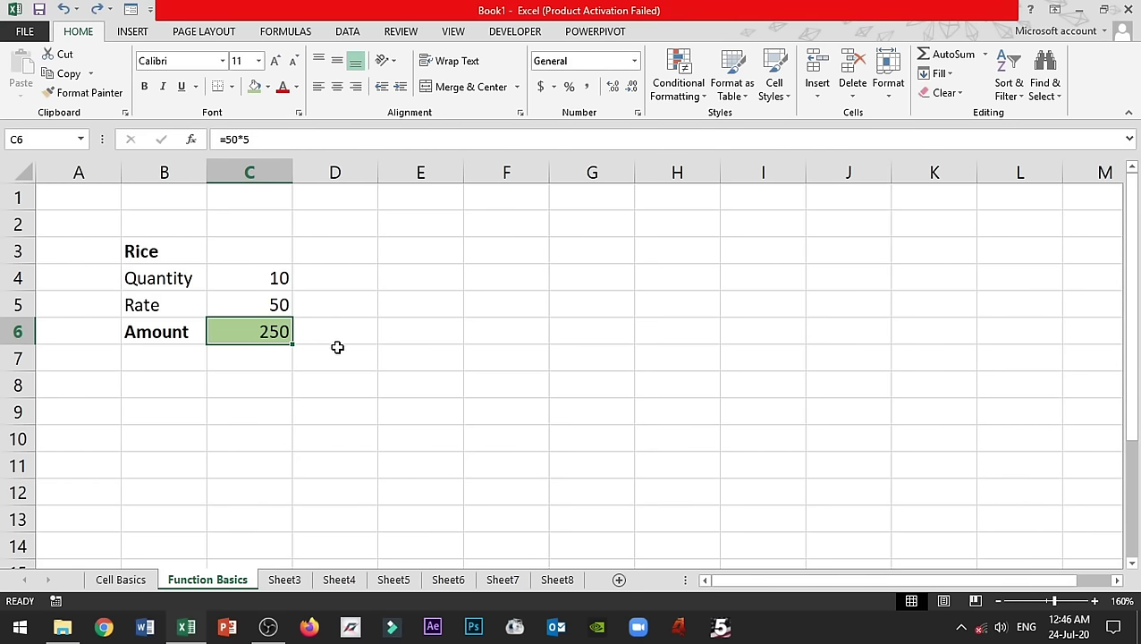
# - Replace the fixed 250 in Amount cell C6 with =C5*C4, giving 500
pyautogui.press('Delete')
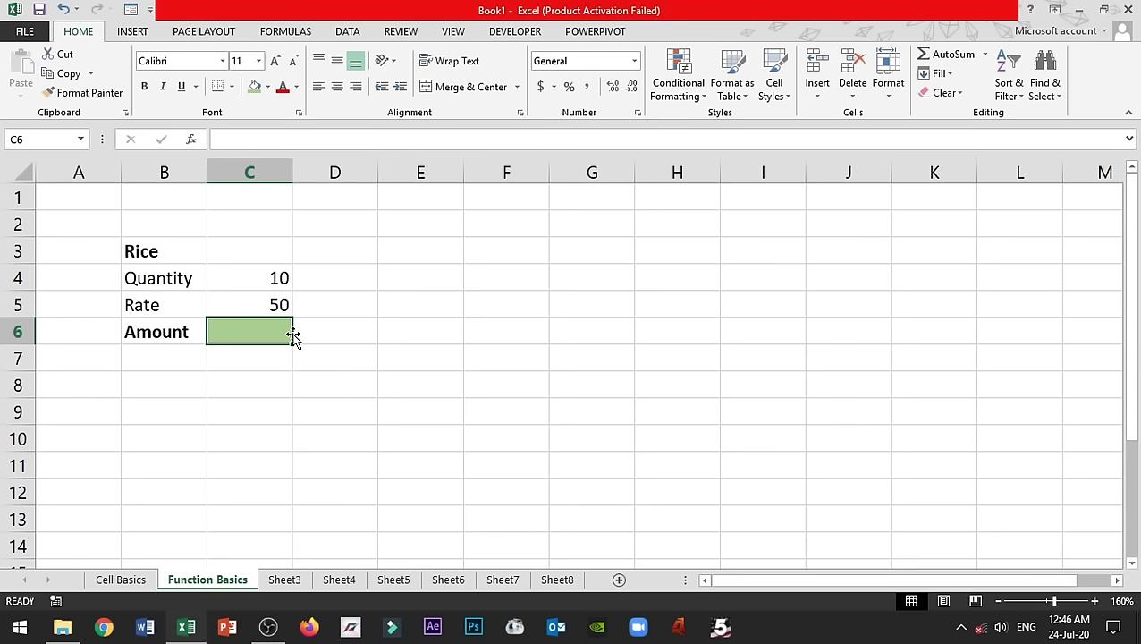
pyautogui.write('=')
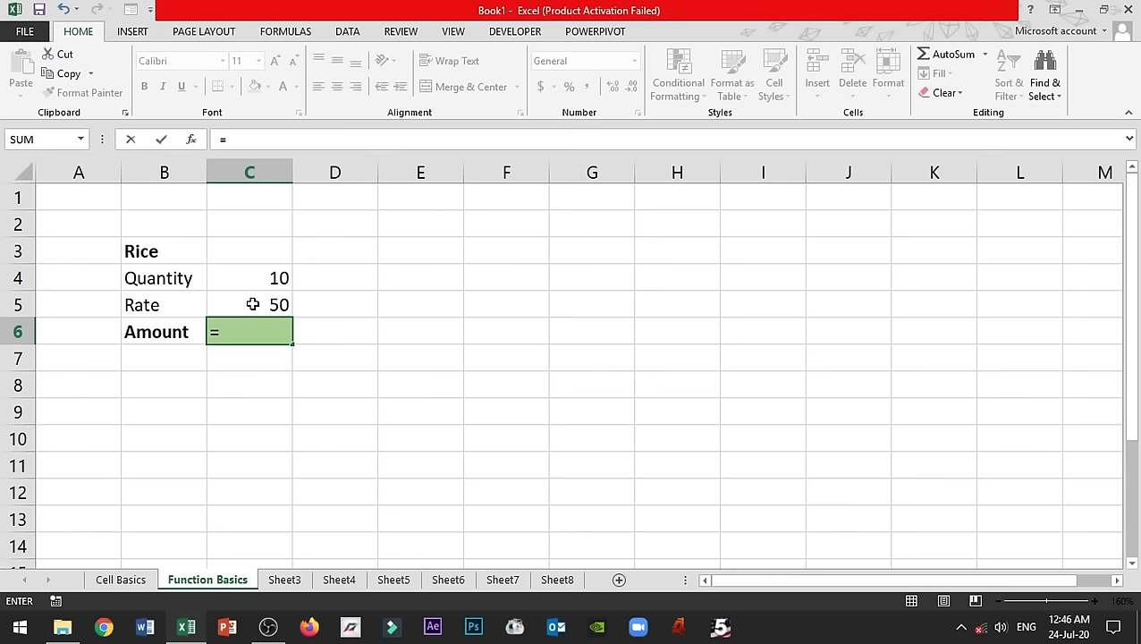
pyautogui.click(253, 304)
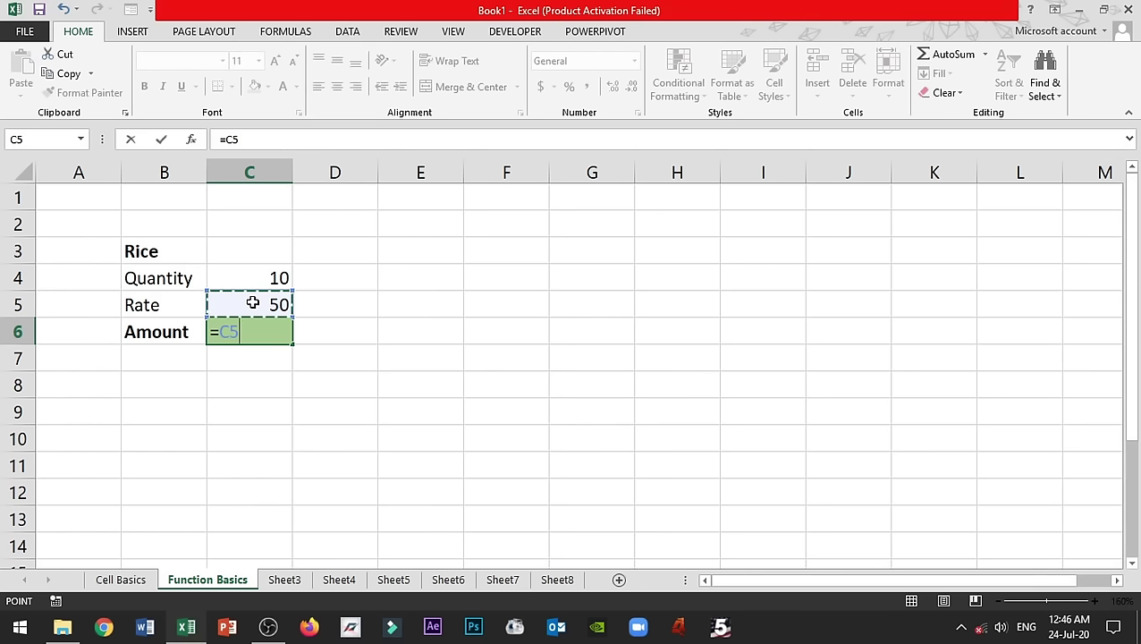
pyautogui.write('*')
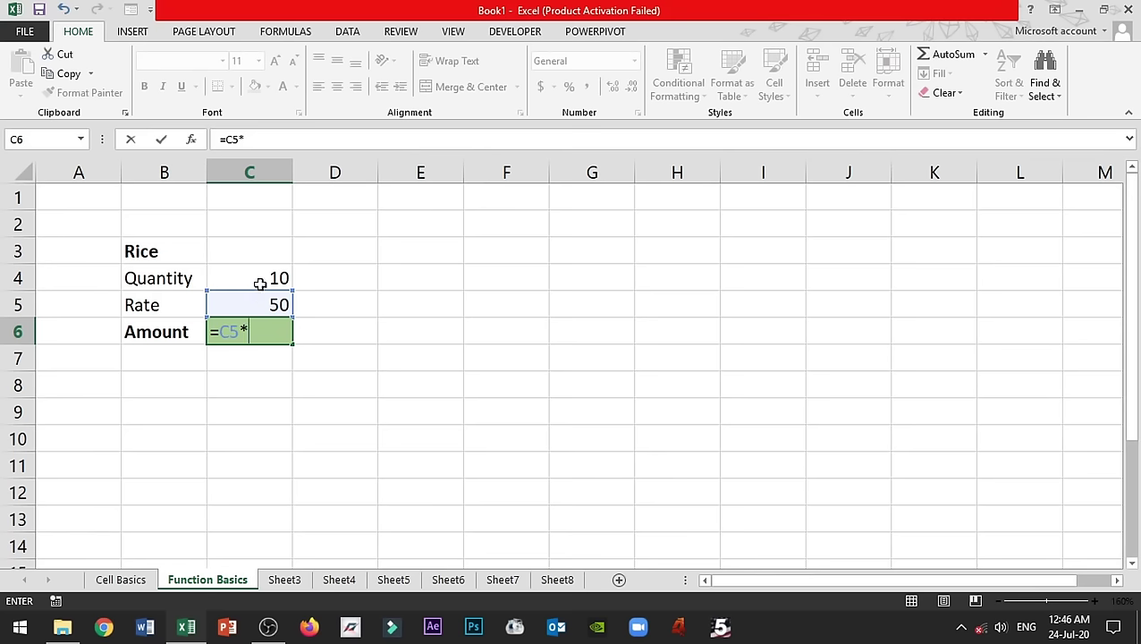
pyautogui.click(261, 275)
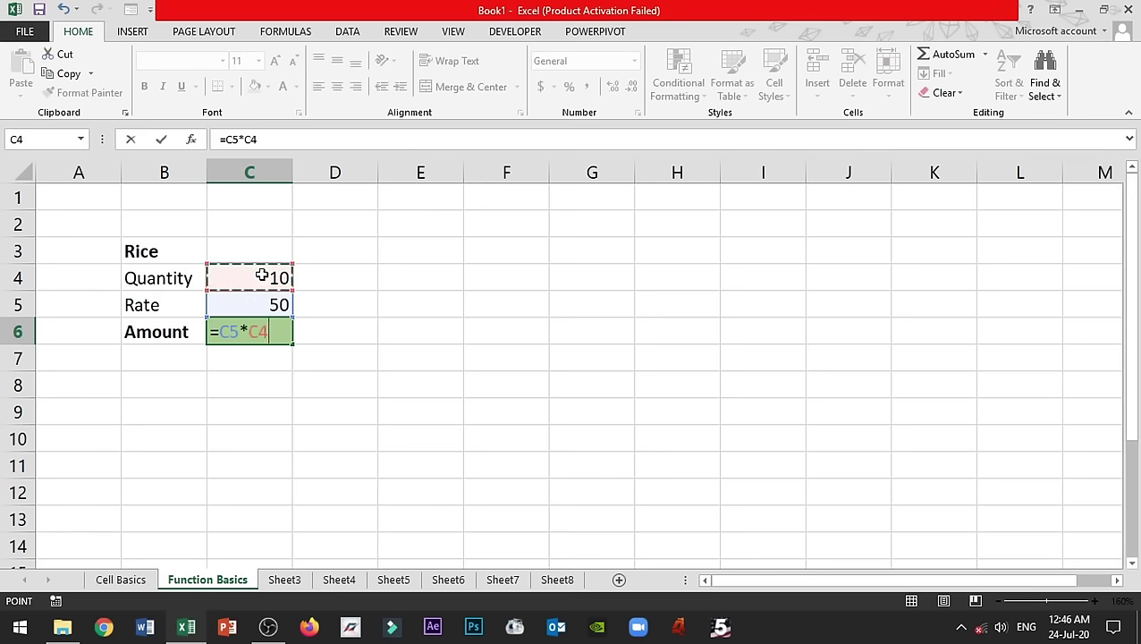
pyautogui.press('Return')
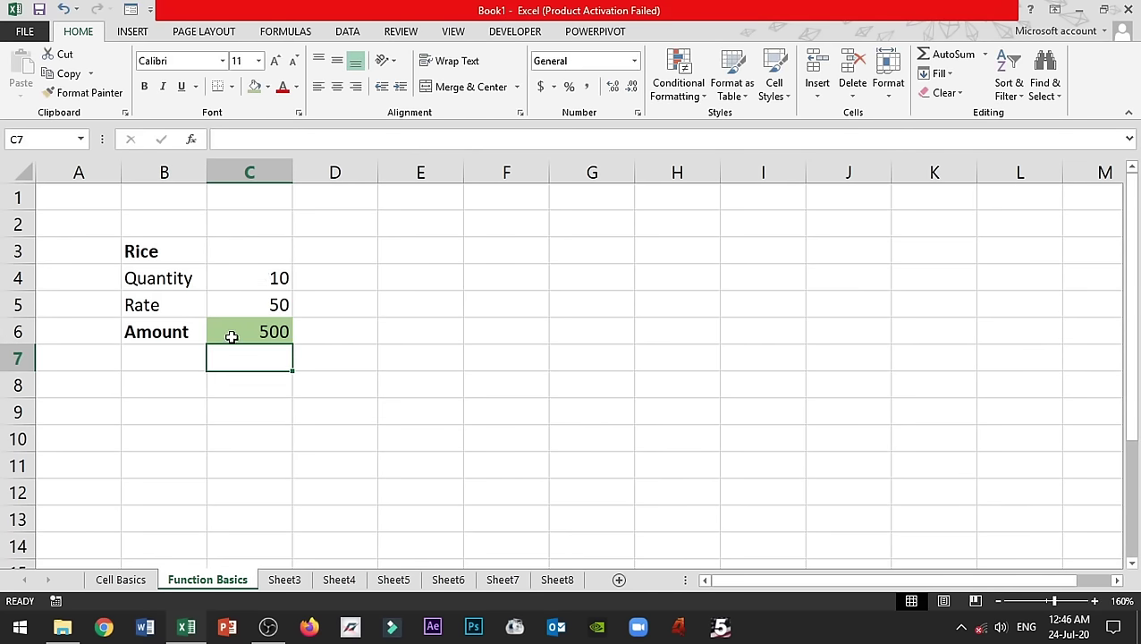
pyautogui.click(231, 335)
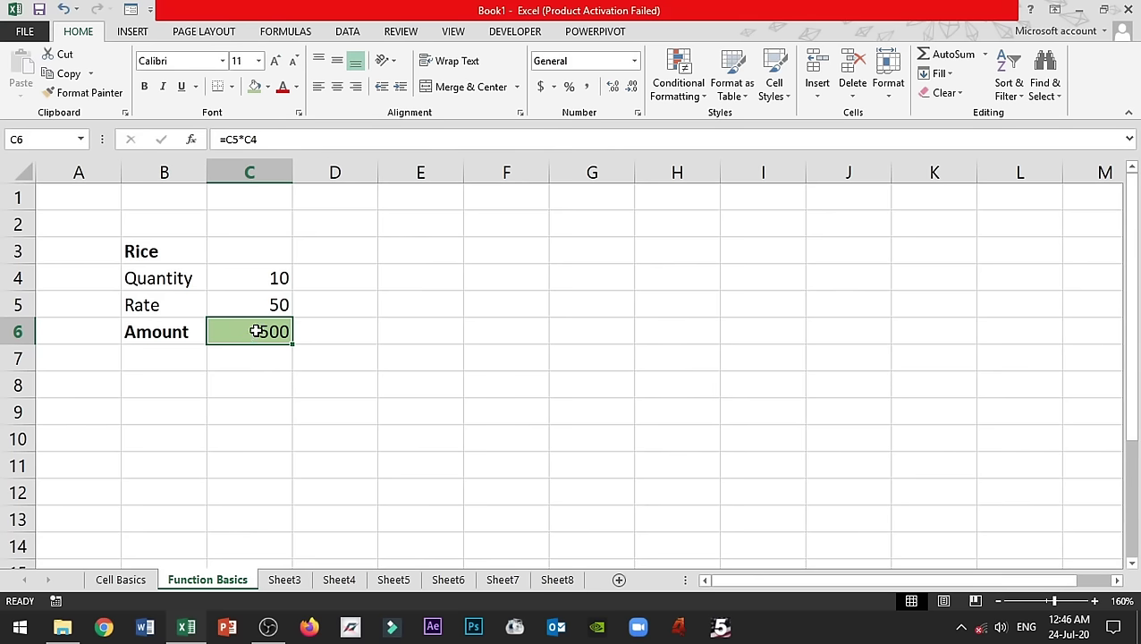
pyautogui.click(256, 279)
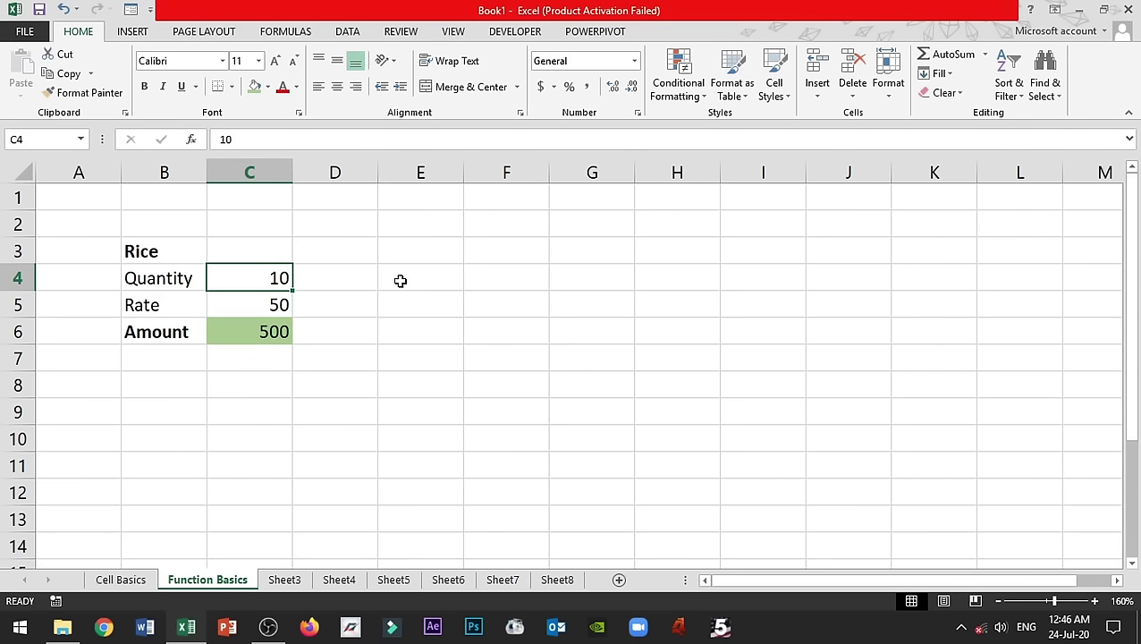
# - Change Quantity in C4 to 15 and Rate in C5 to 500
pyautogui.write('15')
pyautogui.press('Return')
pyautogui.press('Up')
pyautogui.press('Down')
pyautogui.write('500')
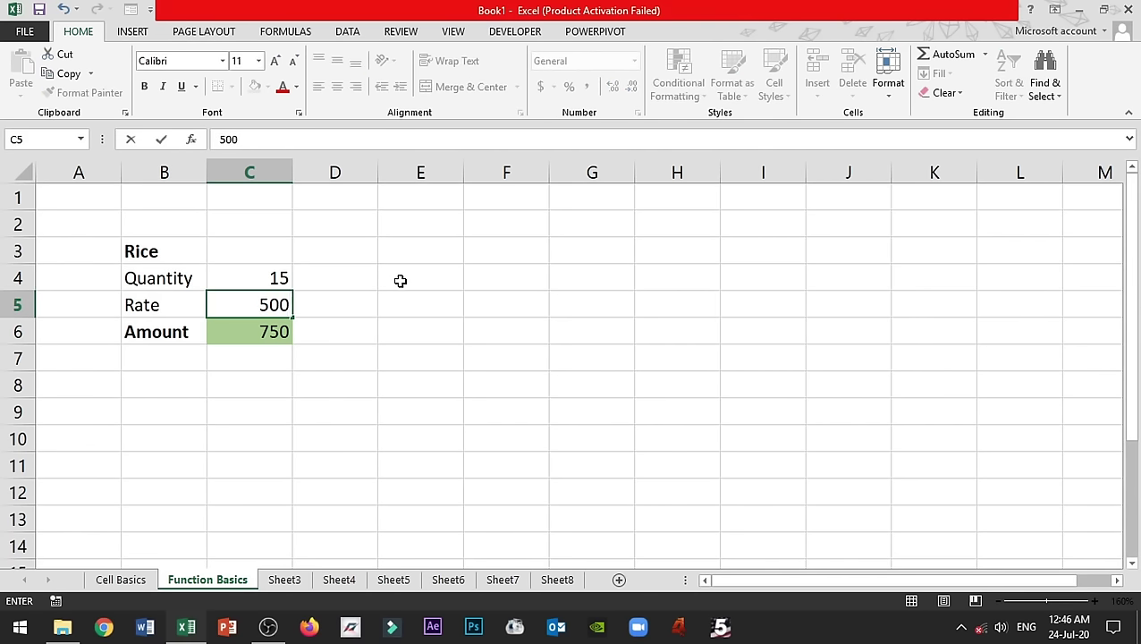
pyautogui.press('Up')
pyautogui.press('Down')
pyautogui.press('Down')
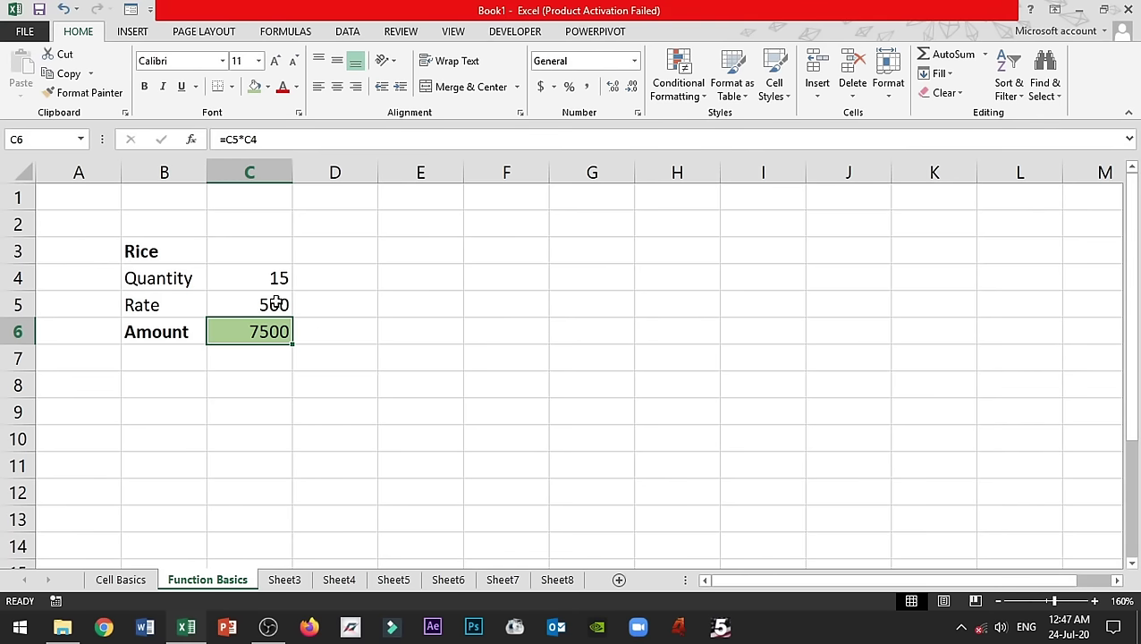
# - Re-enter =C5*C4 in the Amount cell C6 so it shows 7500
pyautogui.click(243, 299)
pyautogui.click(239, 278)
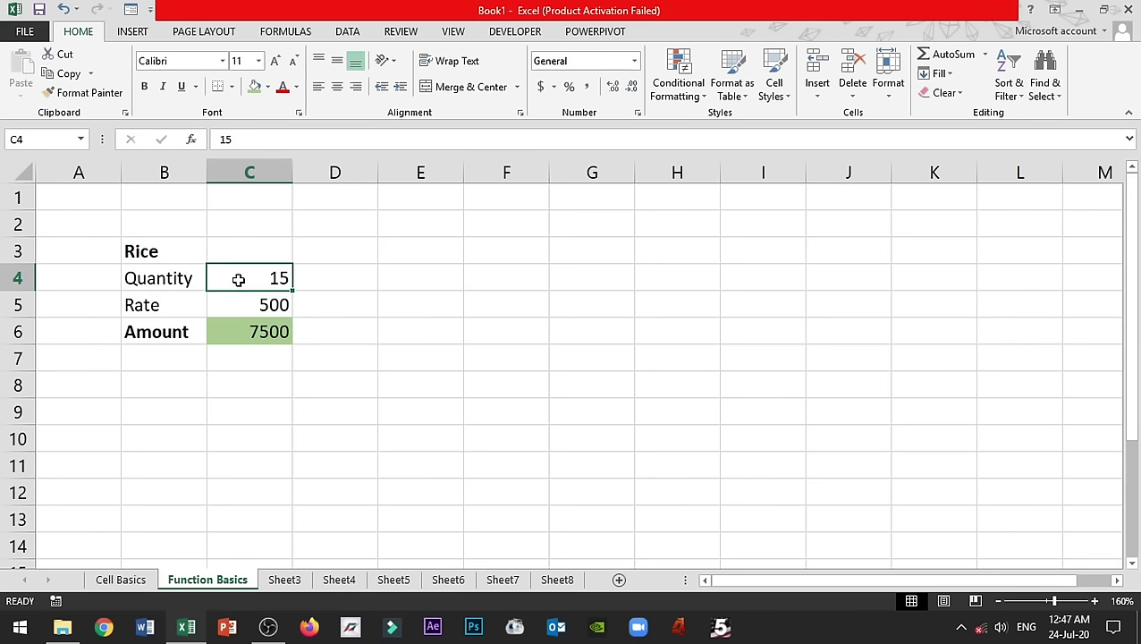
pyautogui.click(234, 303)
pyautogui.click(234, 330)
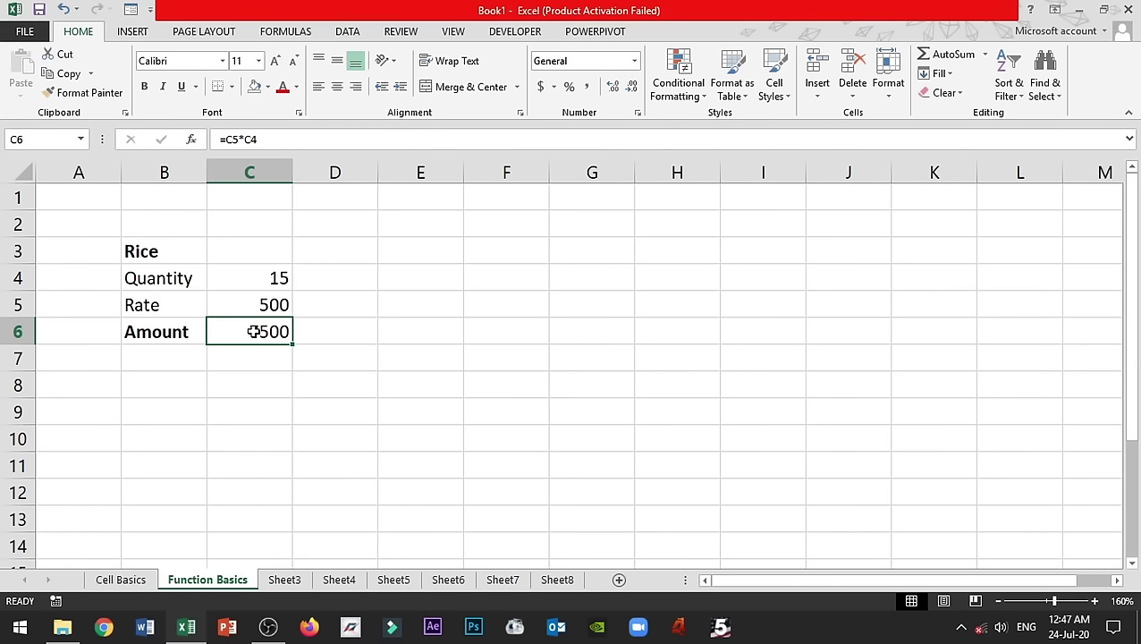
pyautogui.write('=')
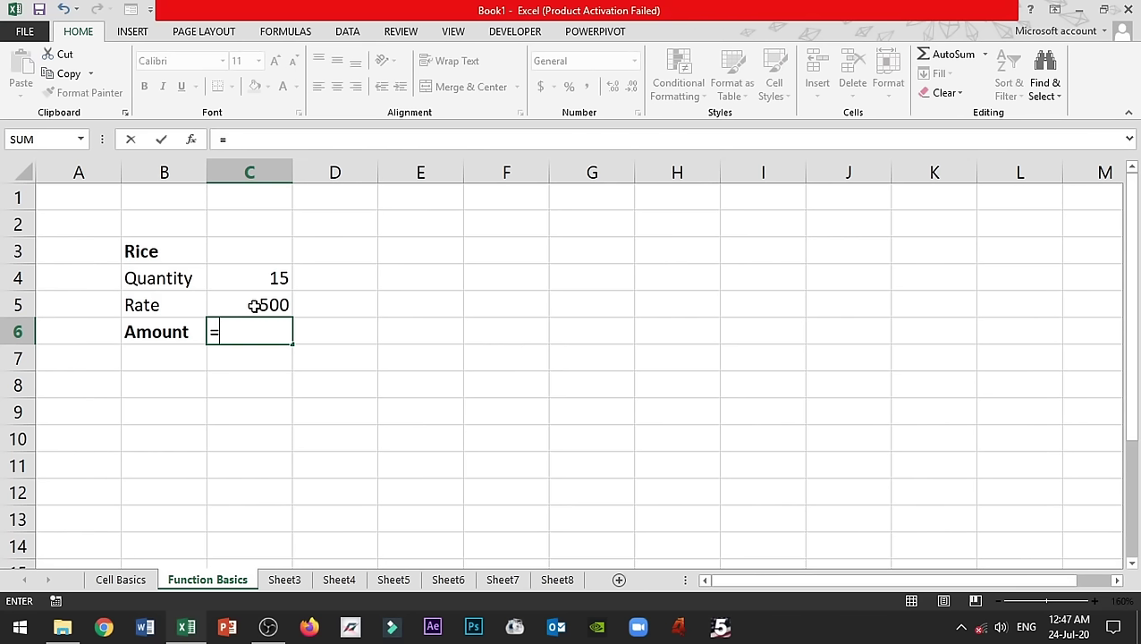
pyautogui.click(256, 305)
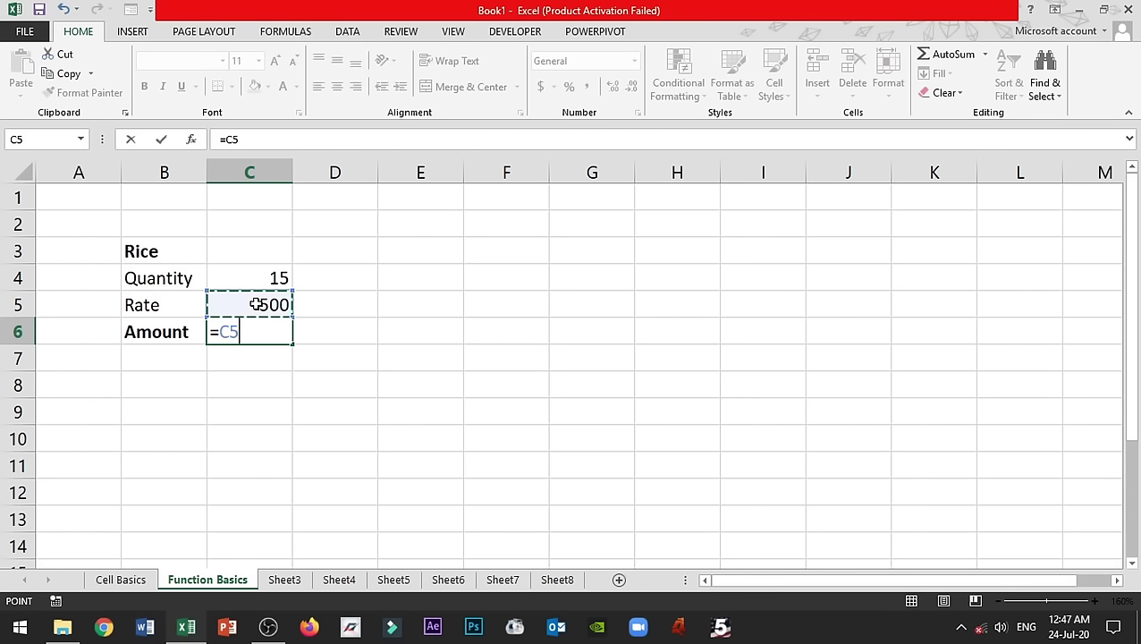
pyautogui.write('*')
pyautogui.click(266, 279)
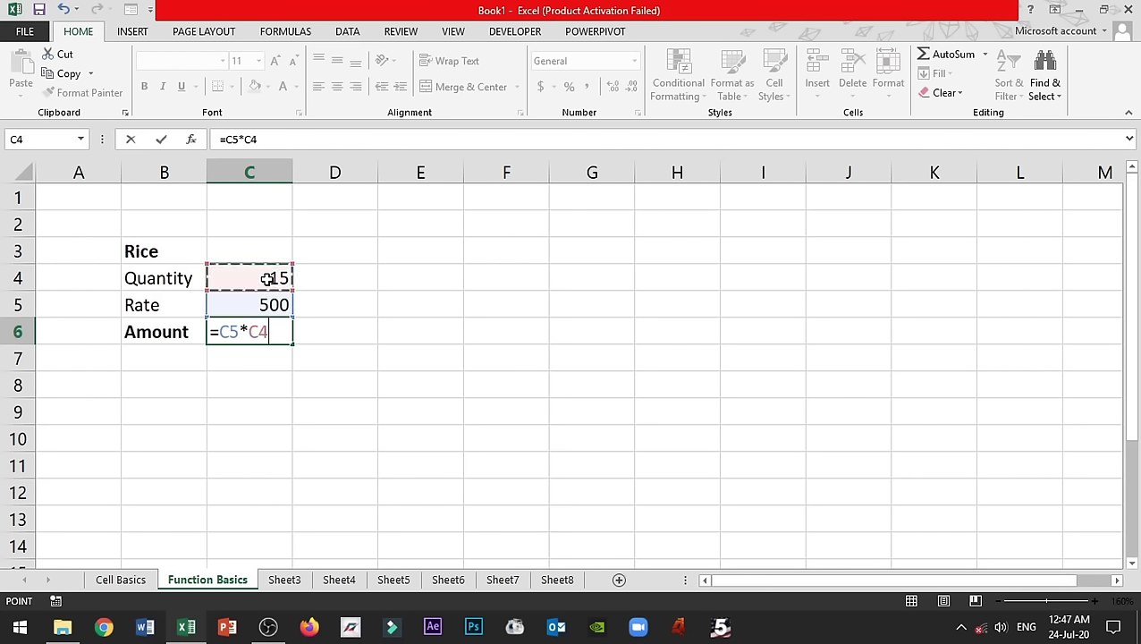
pyautogui.press('Return')
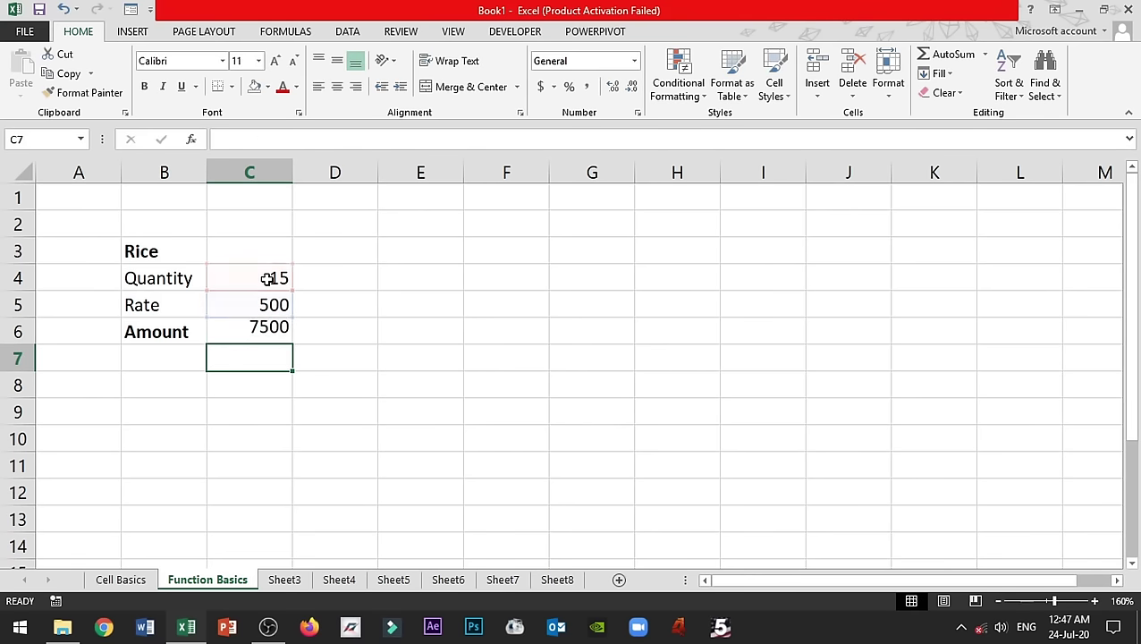
pyautogui.click(418, 279)
# - Enter 7485 and 4152 in column E and add them below, giving 11637
pyautogui.write('7')
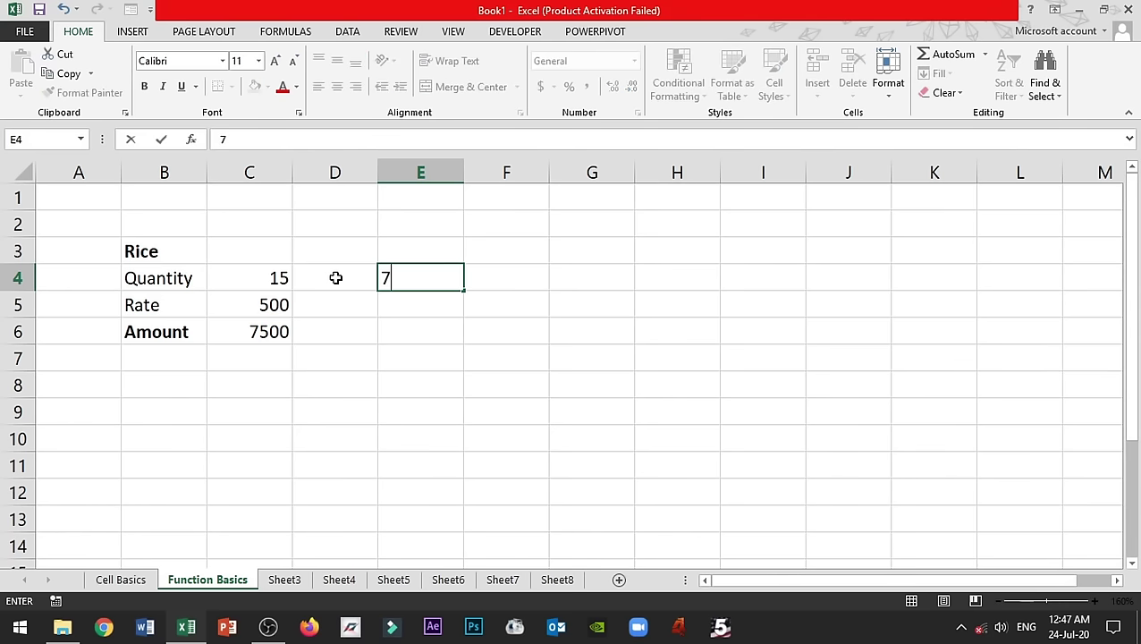
pyautogui.write('485')
pyautogui.press('Return')
pyautogui.write('4152')
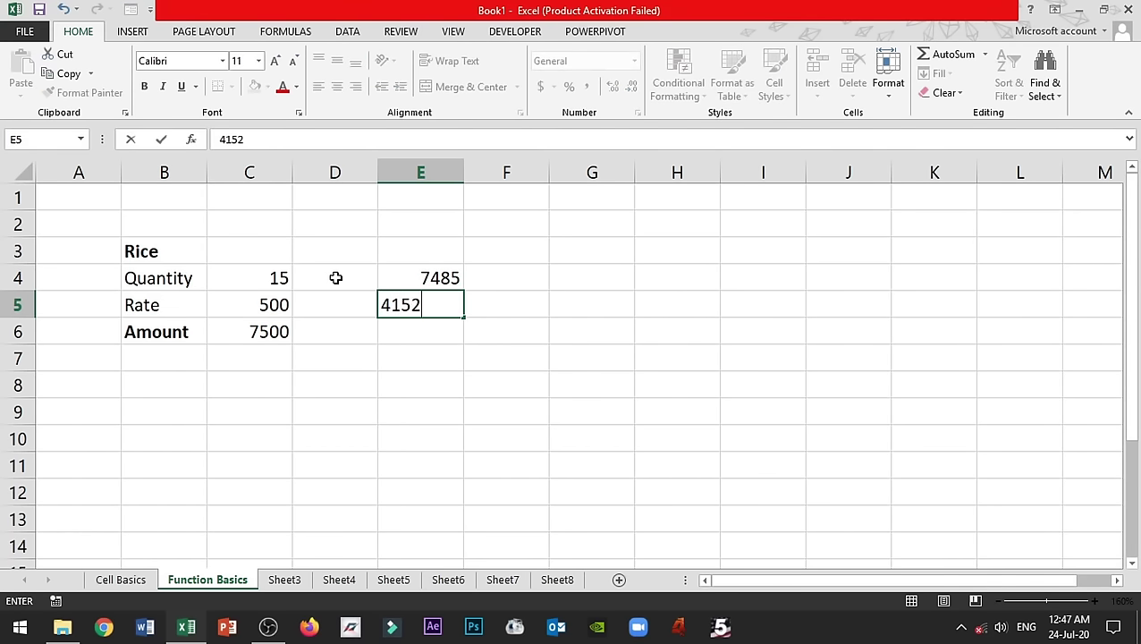
pyautogui.press('Return')
pyautogui.write('=')
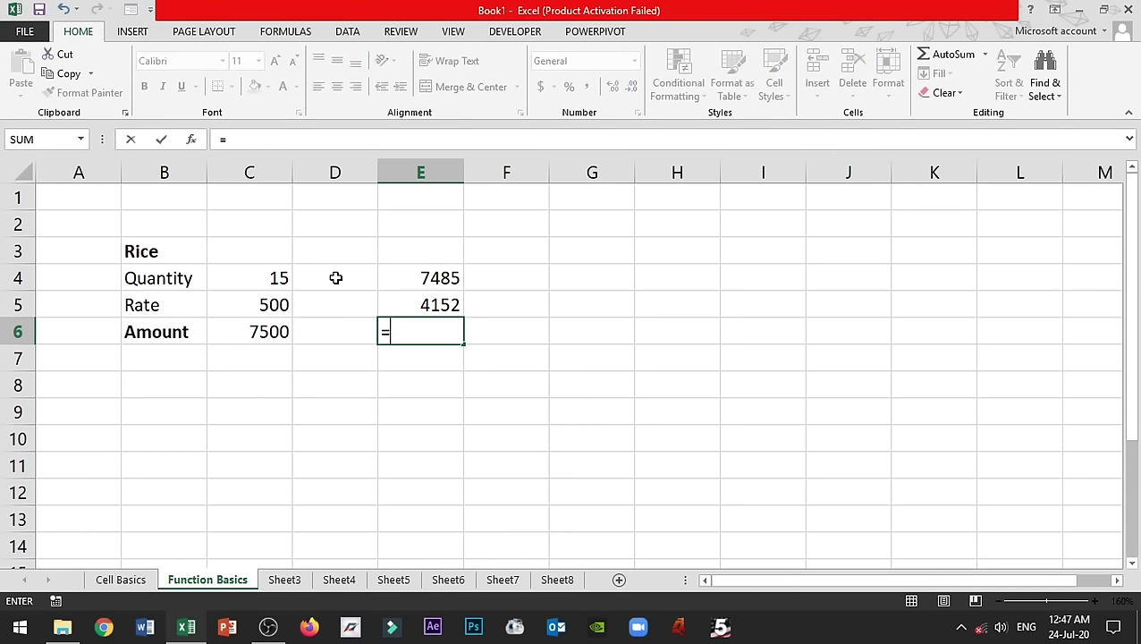
pyautogui.click(411, 278)
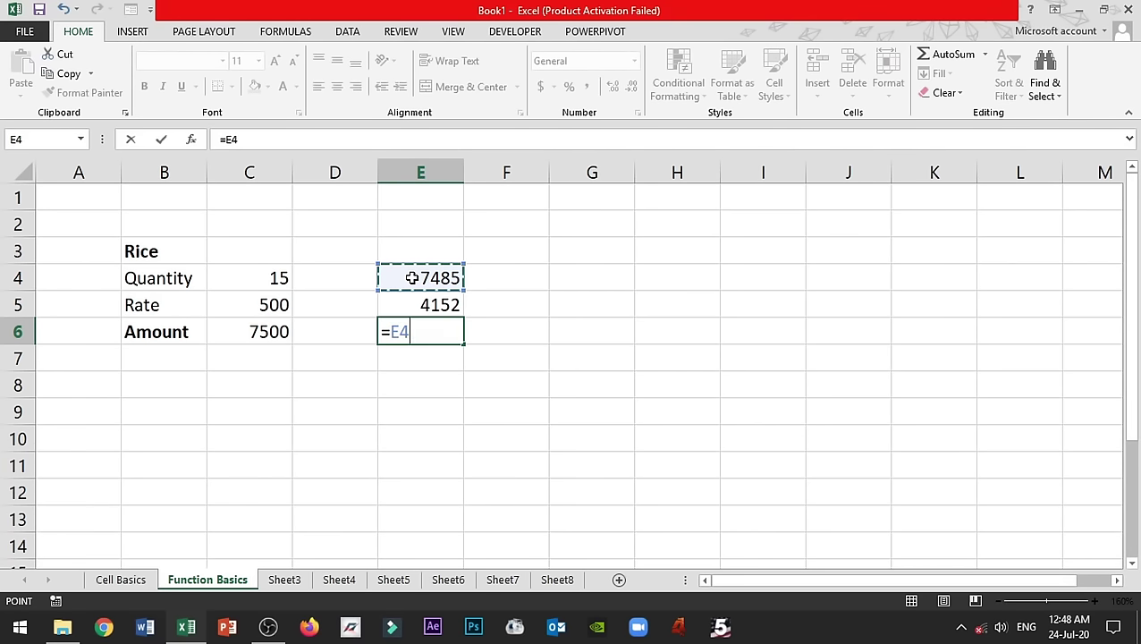
pyautogui.write('+')
pyautogui.click(436, 309)
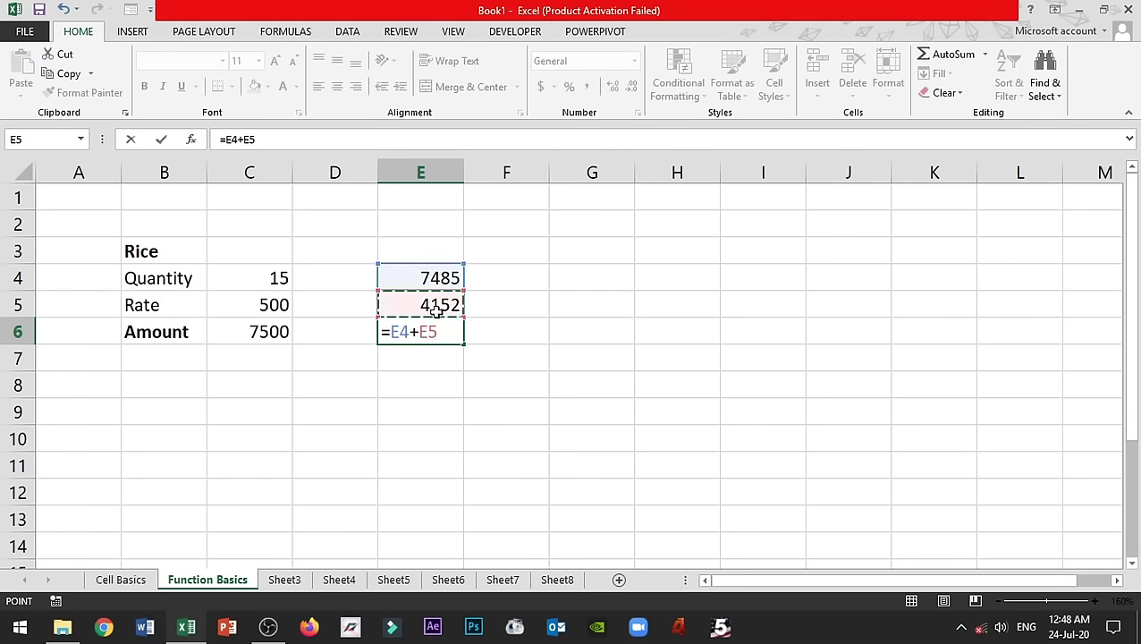
pyautogui.press('Return')
# - Enter 7485 and 415 in G4:G5 and subtract them in G6, giving 7070
pyautogui.click(579, 280)
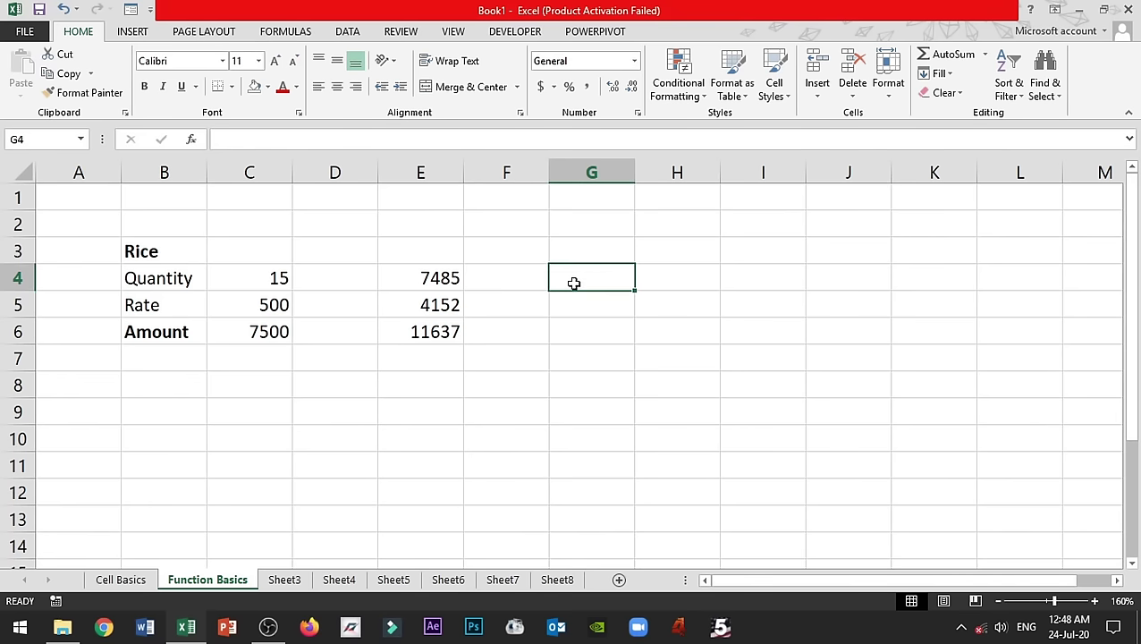
pyautogui.write('7485')
pyautogui.press('Return')
pyautogui.write('41')
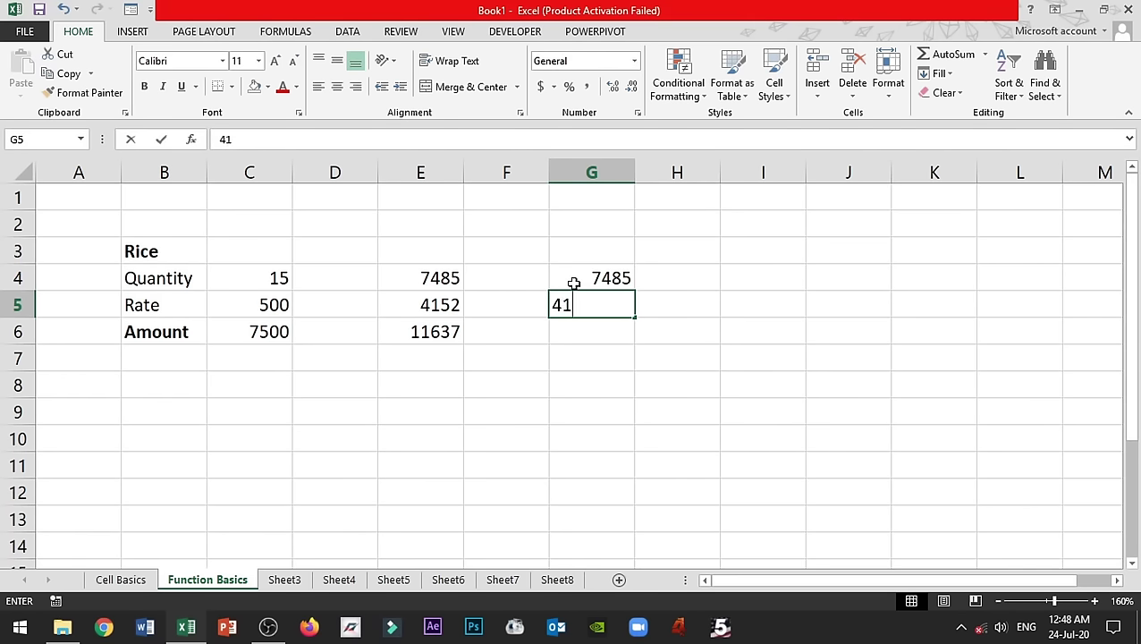
pyautogui.write('5')
pyautogui.press('Return')
pyautogui.write('=')
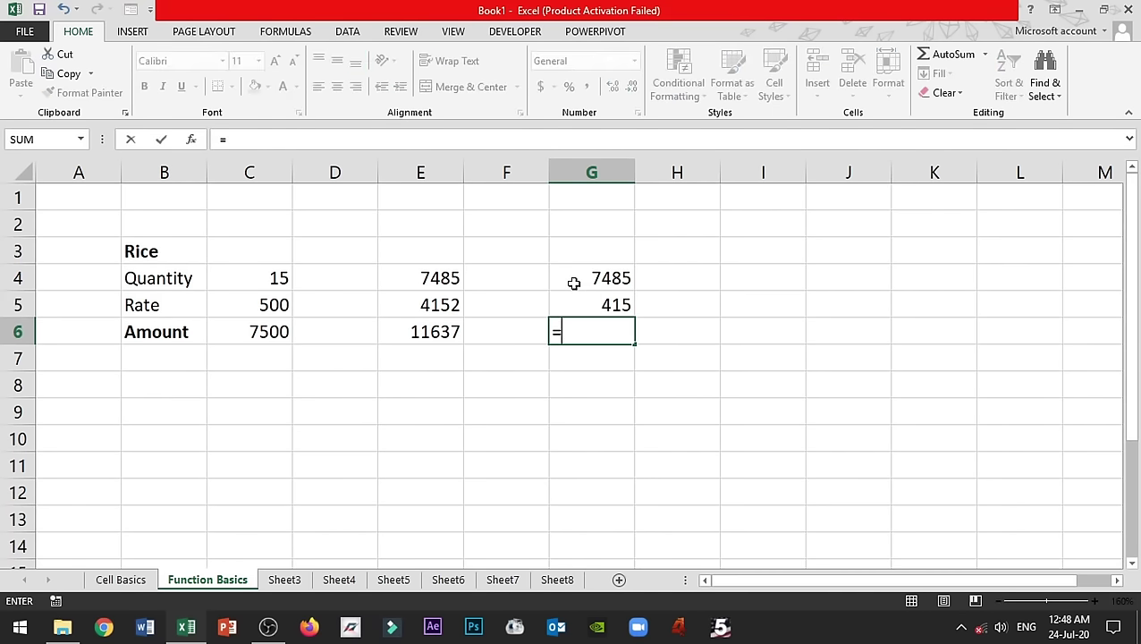
pyautogui.click(574, 283)
pyautogui.write('-')
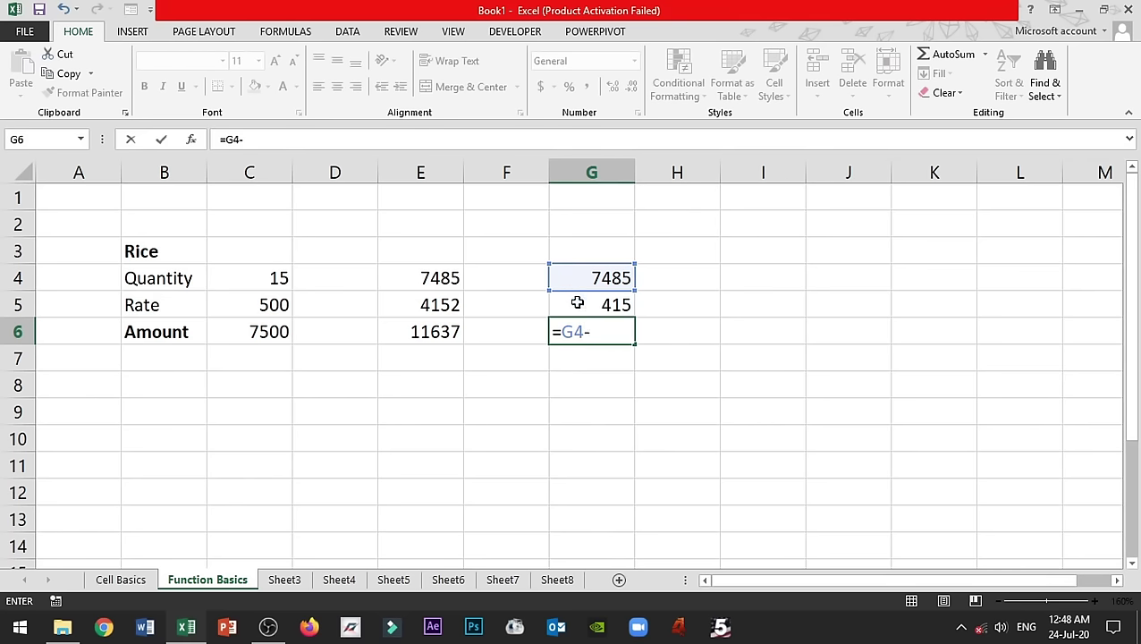
pyautogui.click(578, 305)
pyautogui.press('Return')
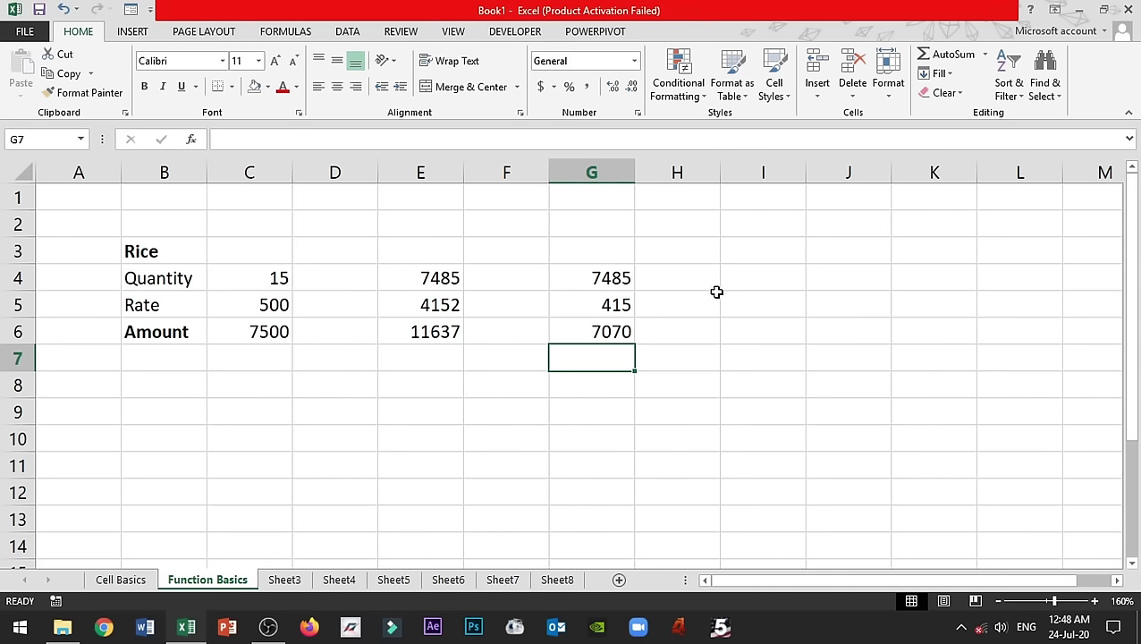
# - Enter 500 and 2 in I4:I5, divide with =I4/I5 for 250, then select C4:C5
pyautogui.click(742, 279)
pyautogui.write('500')
pyautogui.press('Return')
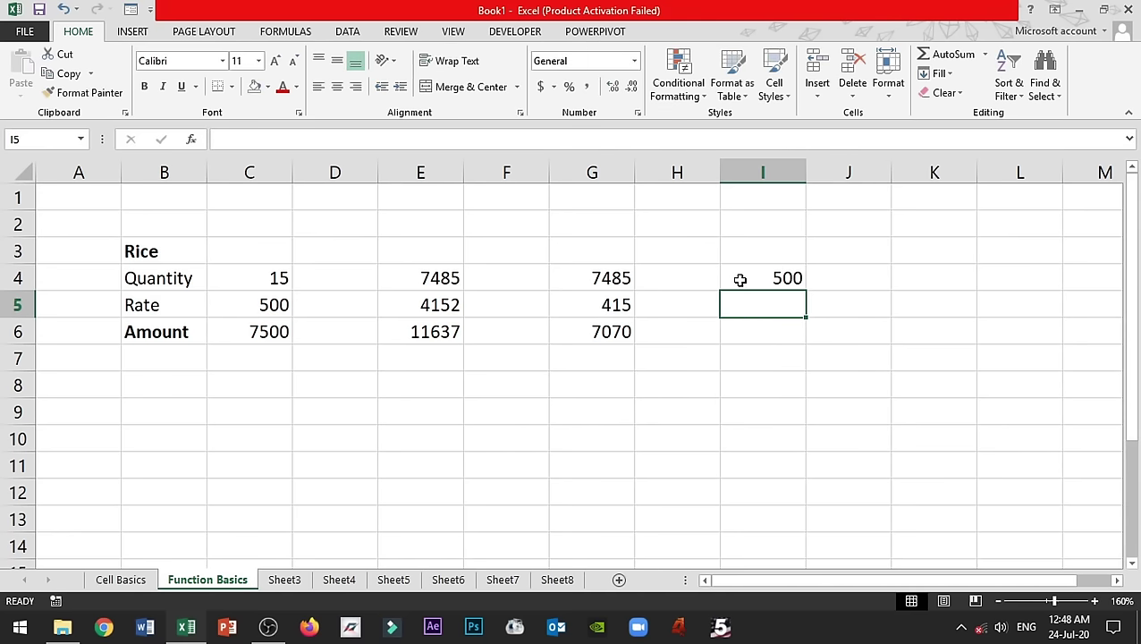
pyautogui.write('2')
pyautogui.press('Return')
pyautogui.write('=')
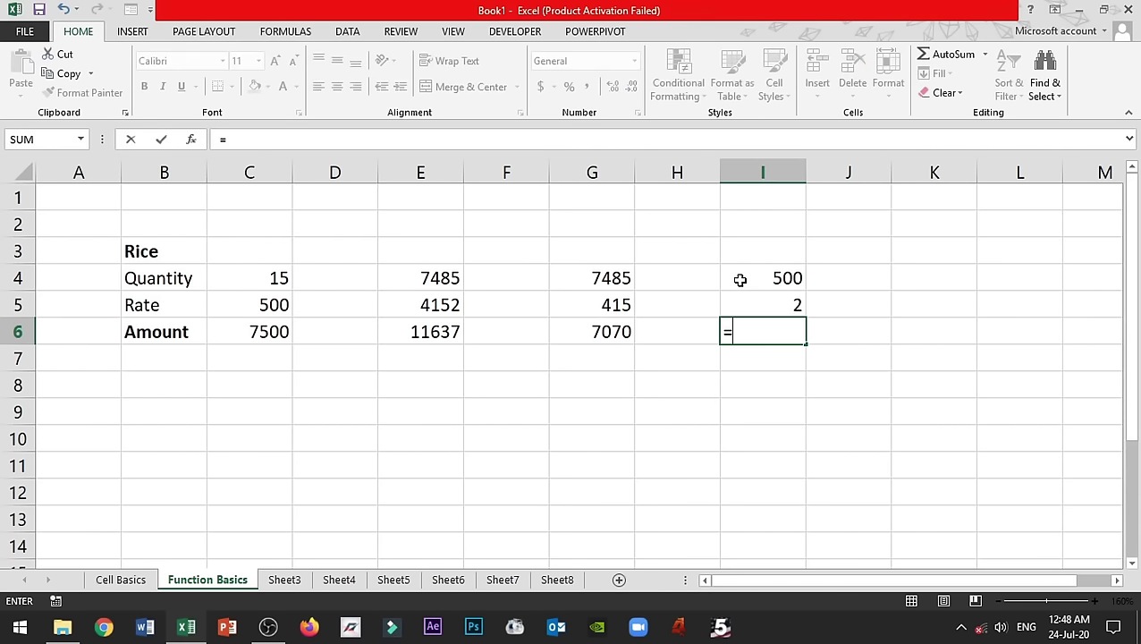
pyautogui.click(740, 280)
pyautogui.write('/')
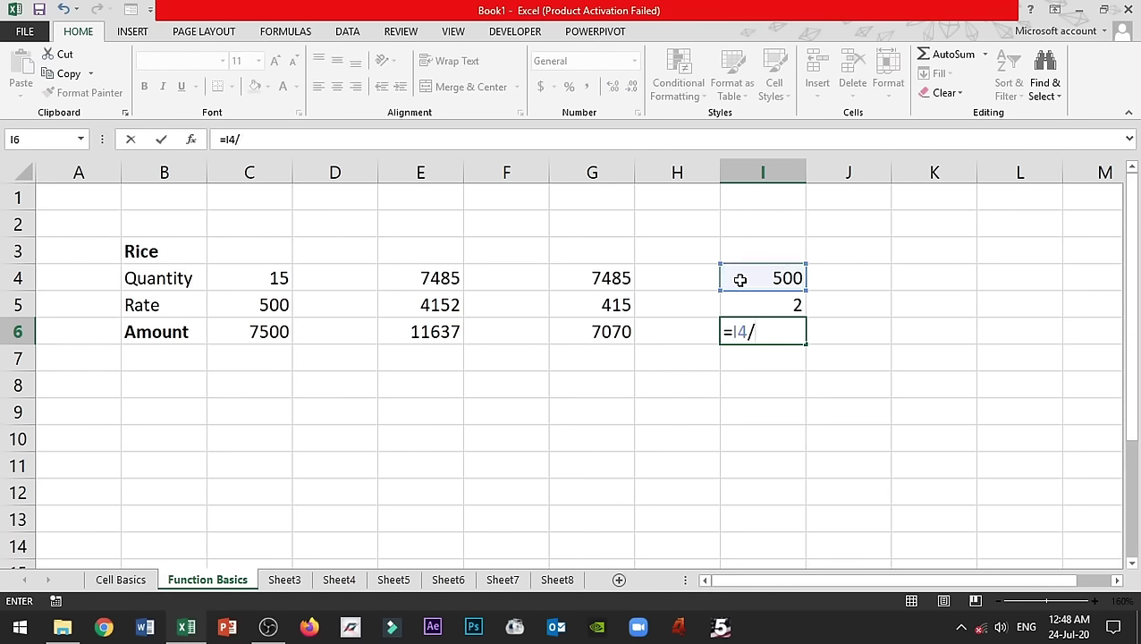
pyautogui.click(742, 296)
pyautogui.press('Return')
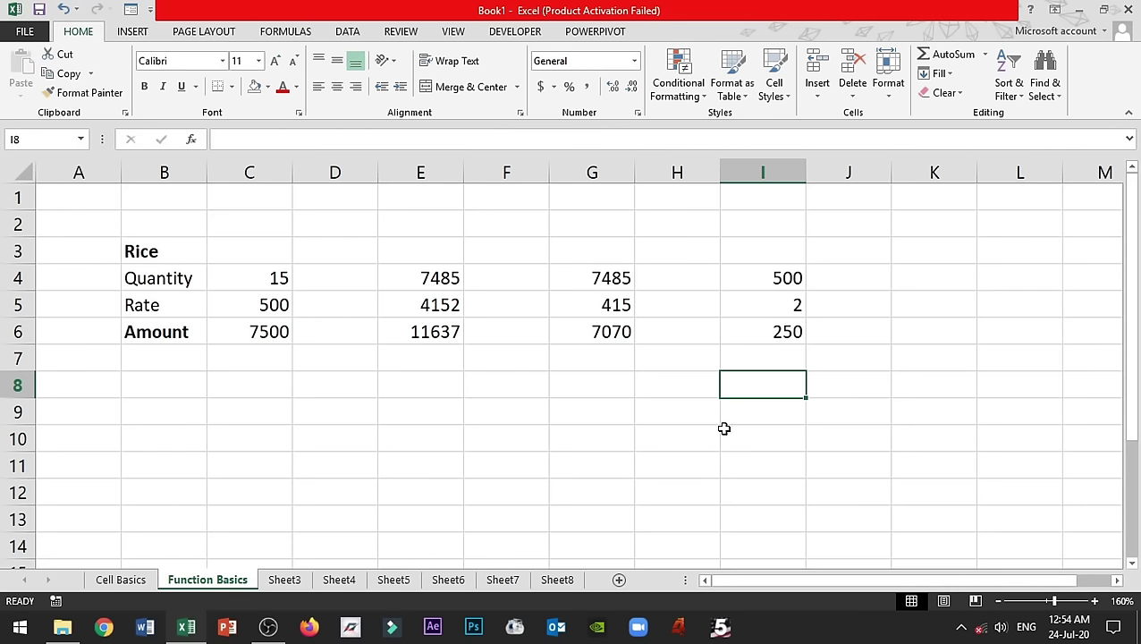
pyautogui.moveTo(291, 281); pyautogui.dragTo(283, 304)
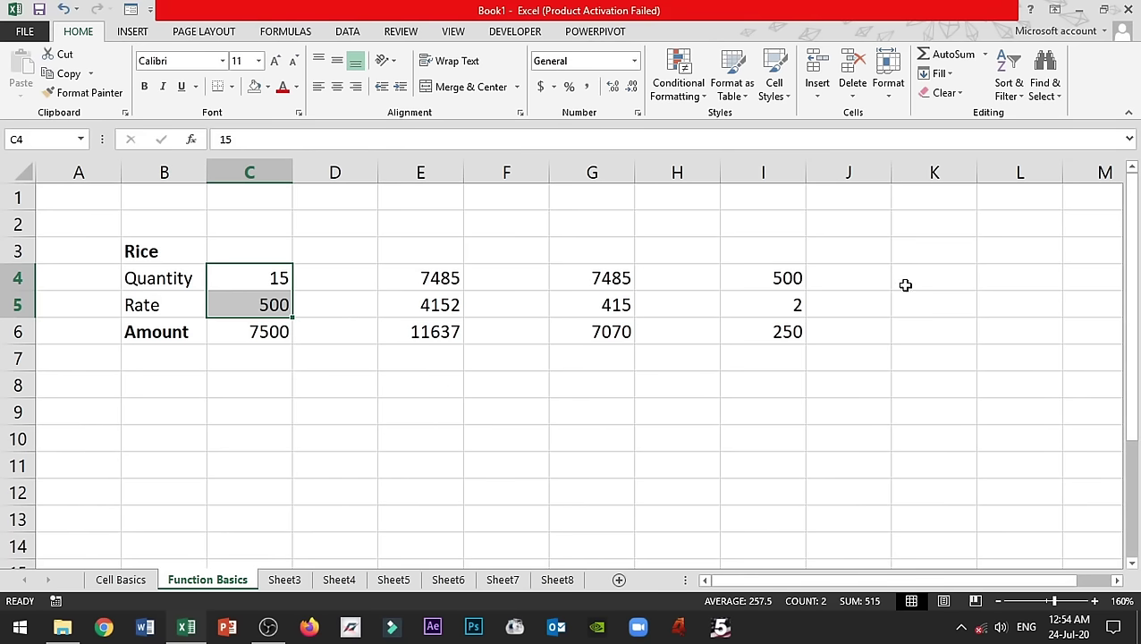
# - Enter 74, 85, 96, 41, 52, 63, 58 and 7 down K2:K9
pyautogui.click(919, 231)
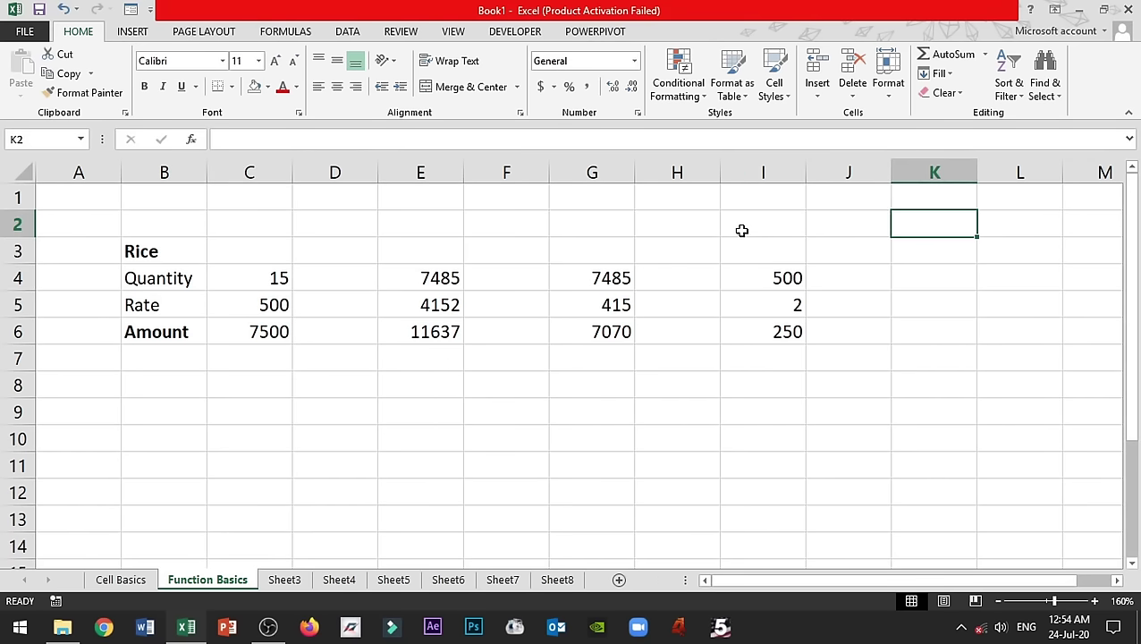
pyautogui.write('74')
pyautogui.press('Return')
pyautogui.write('85')
pyautogui.press('Return')
pyautogui.write('9')
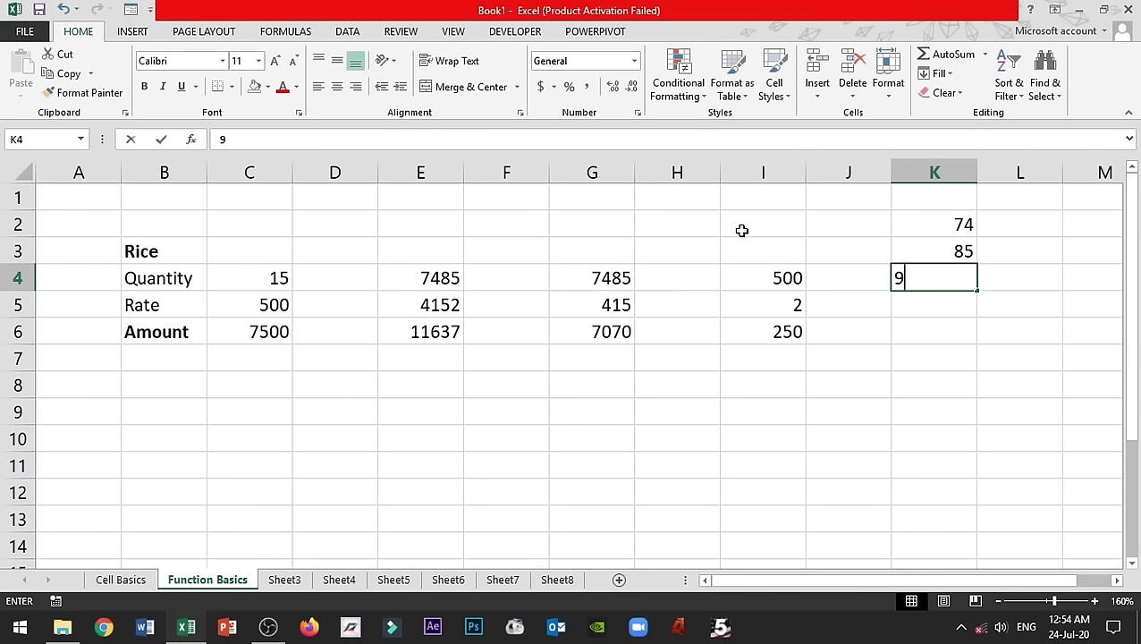
pyautogui.write('6 41')
pyautogui.press('Return')
pyautogui.write('52')
pyautogui.press('Return')
pyautogui.write('6')
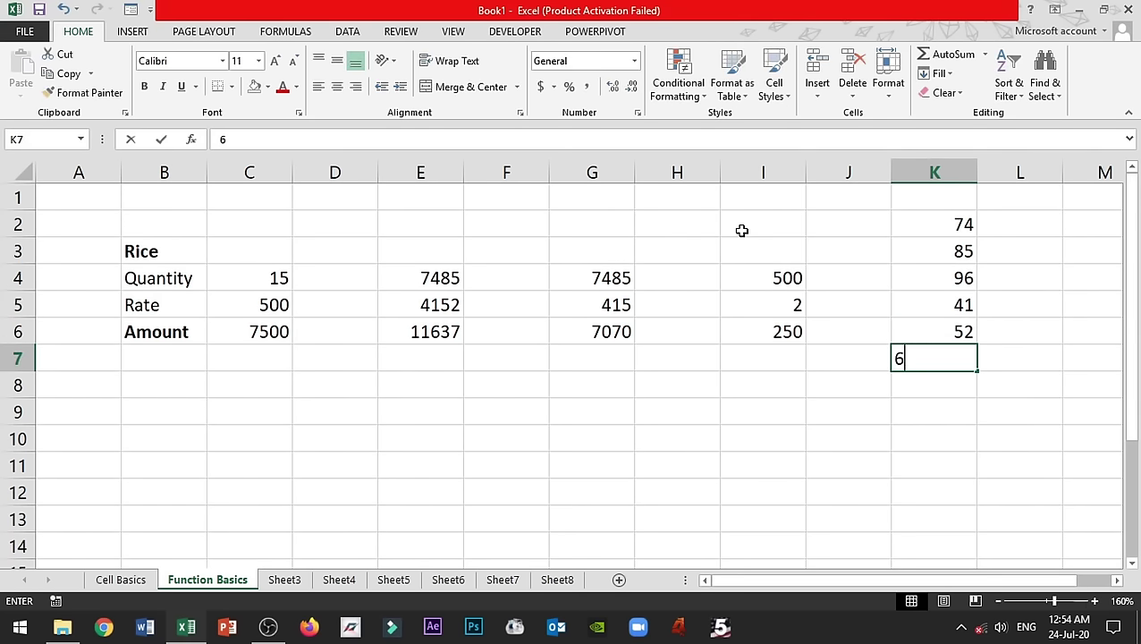
pyautogui.write('3 58')
pyautogui.press('Return')
pyautogui.write('7')
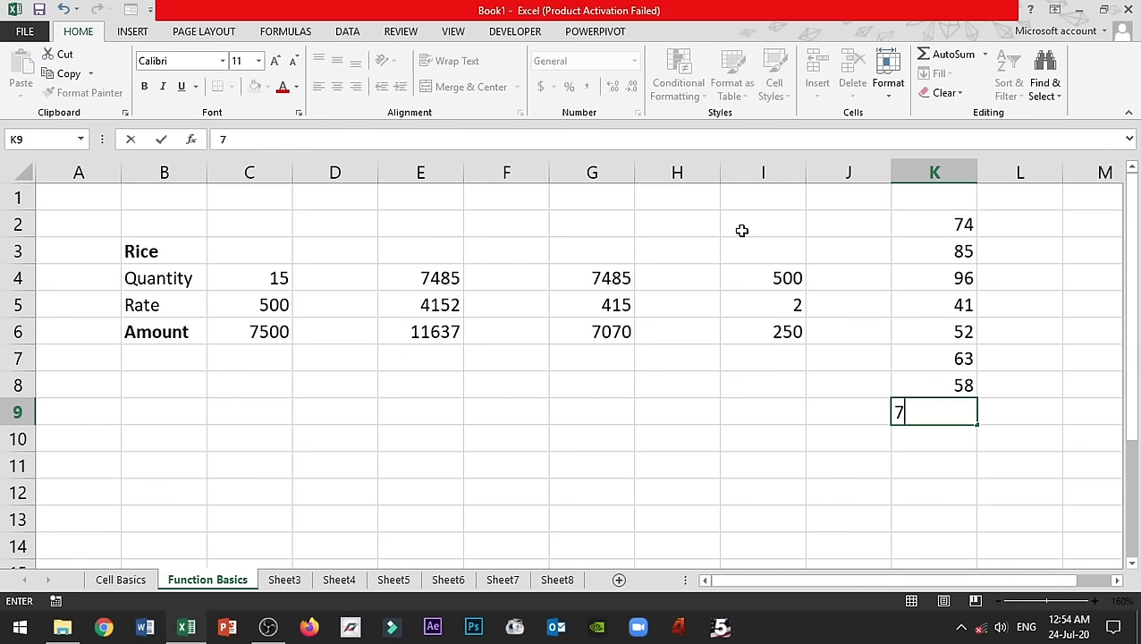
pyautogui.press('Return')
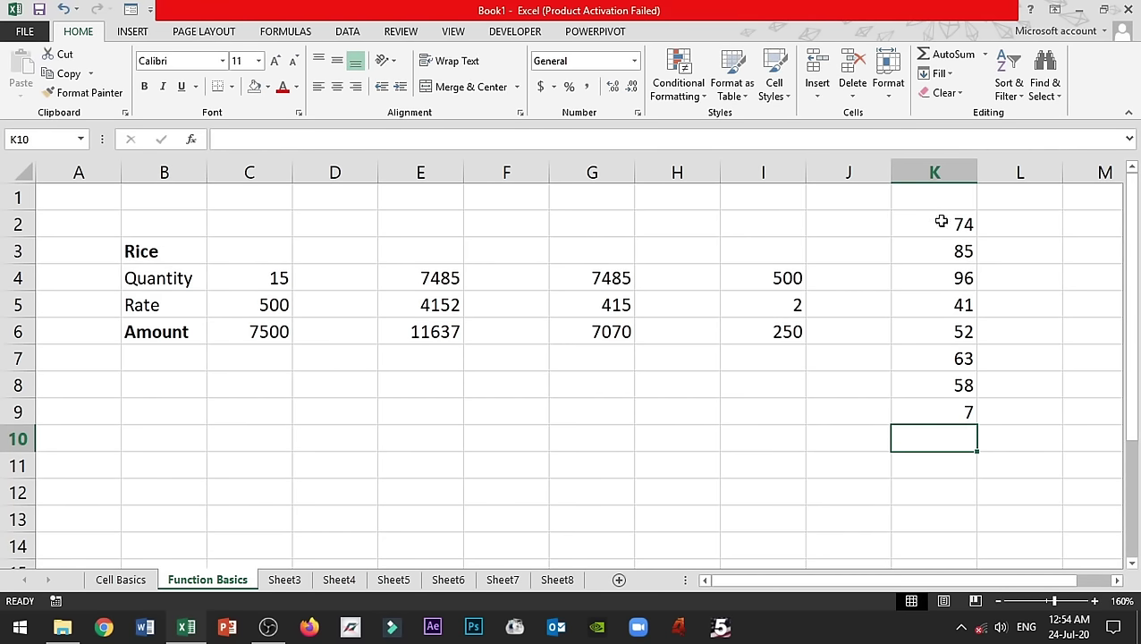
pyautogui.click(936, 225)
pyautogui.click(934, 249)
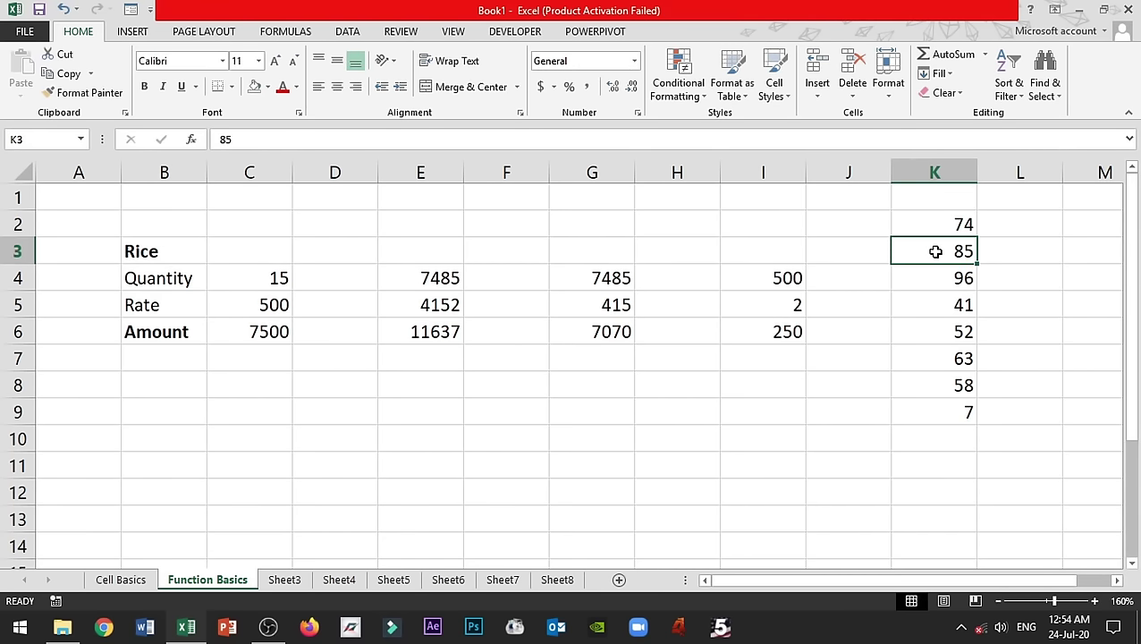
pyautogui.click(923, 284)
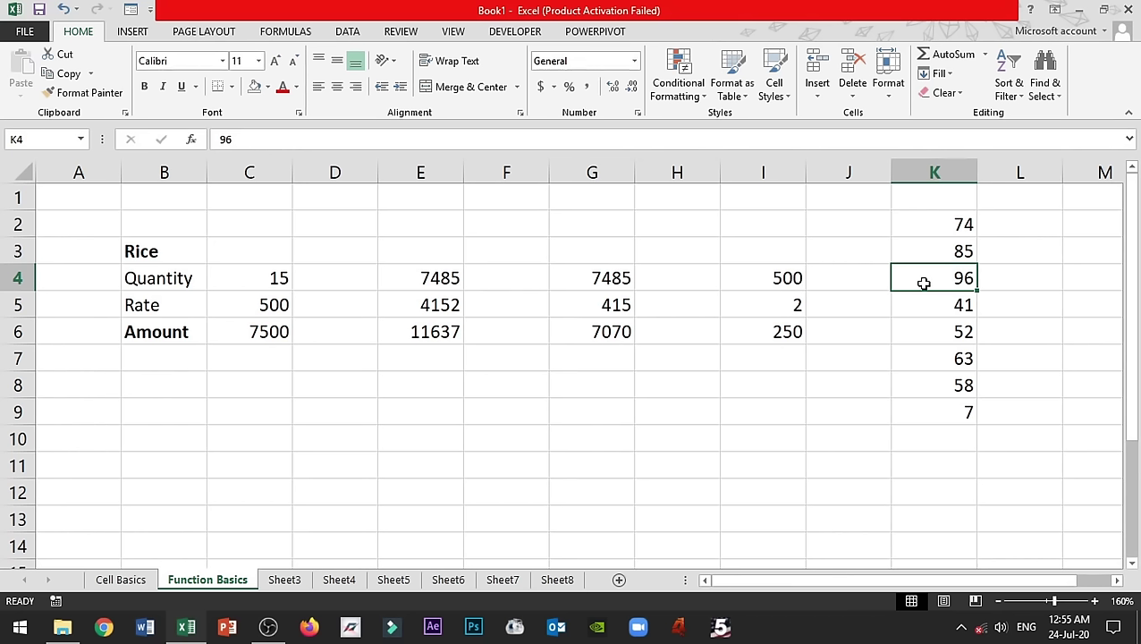
# - Select K10 below the list, cancelling an unfinished formula there
pyautogui.click(934, 441)
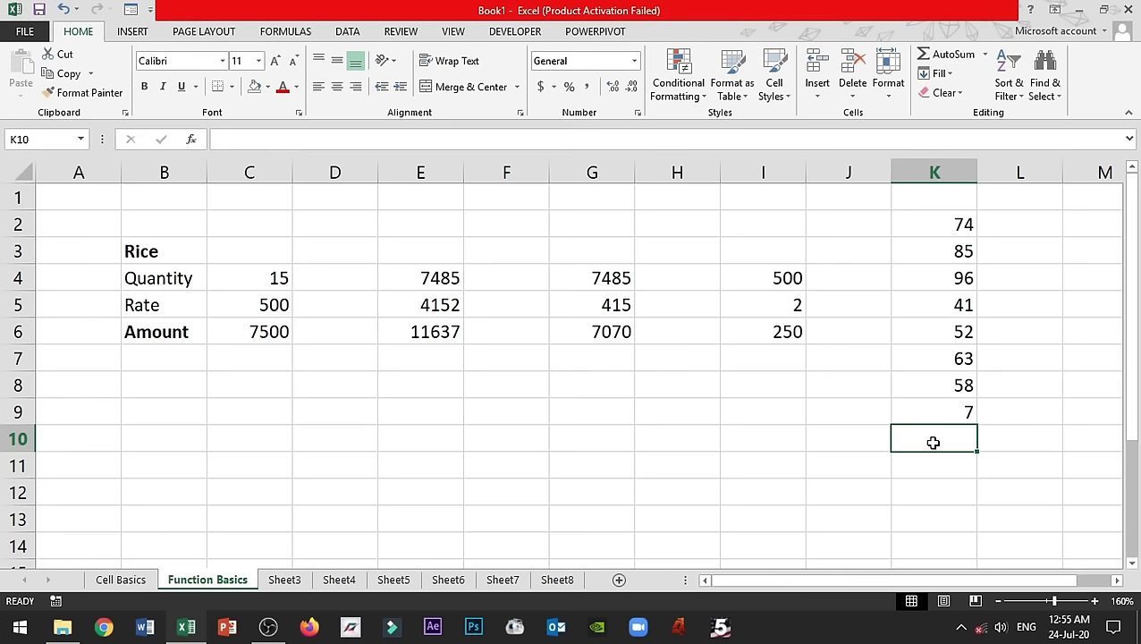
pyautogui.click(927, 477)
pyautogui.press('Return')
pyautogui.click(930, 431)
pyautogui.write('=')
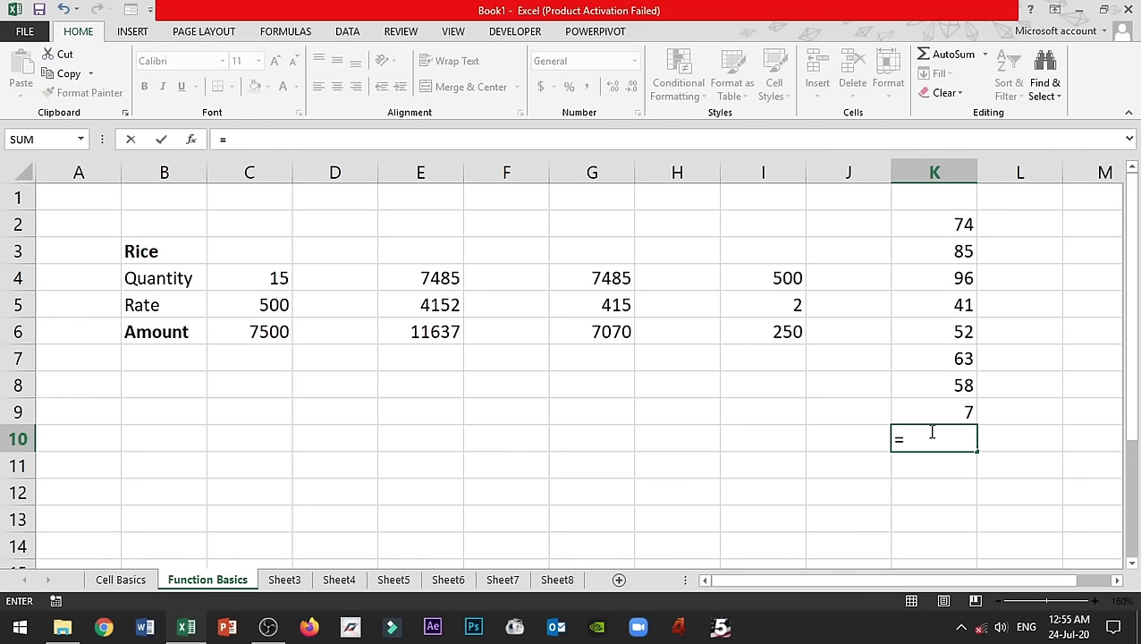
pyautogui.click(937, 464)
pyautogui.press('Escape')
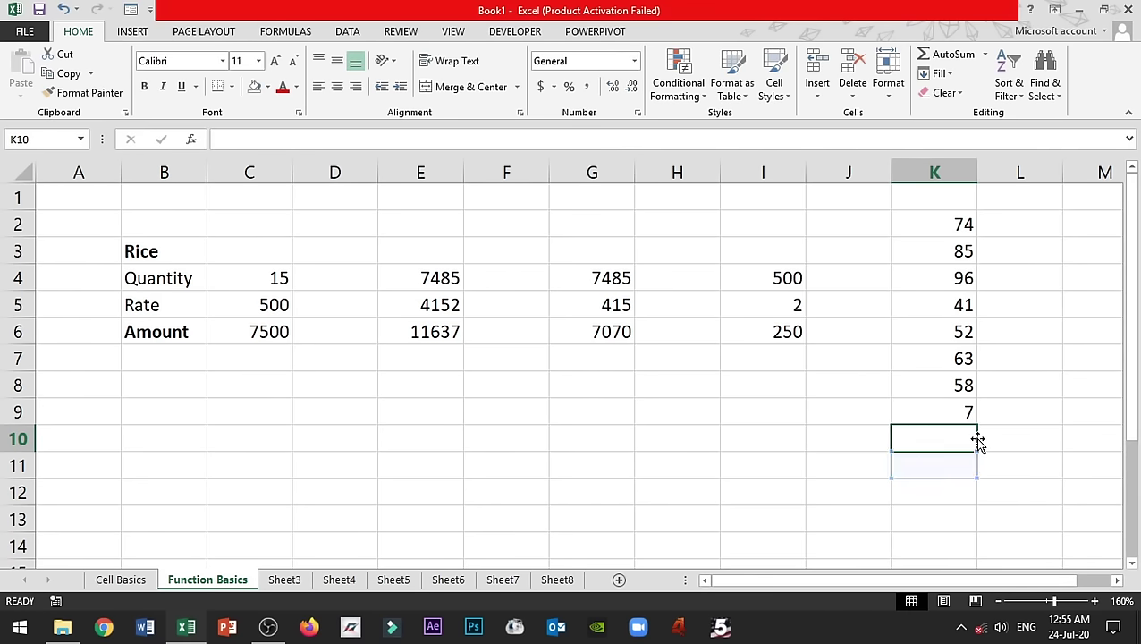
pyautogui.click(993, 441)
pyautogui.click(934, 444)
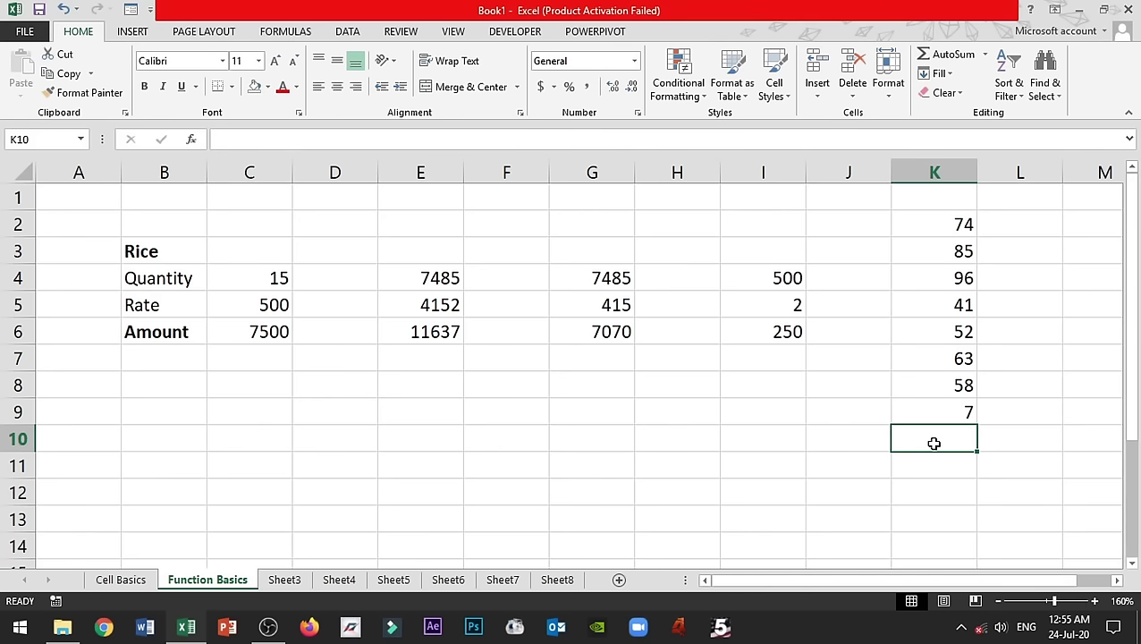
pyautogui.click(1034, 436)
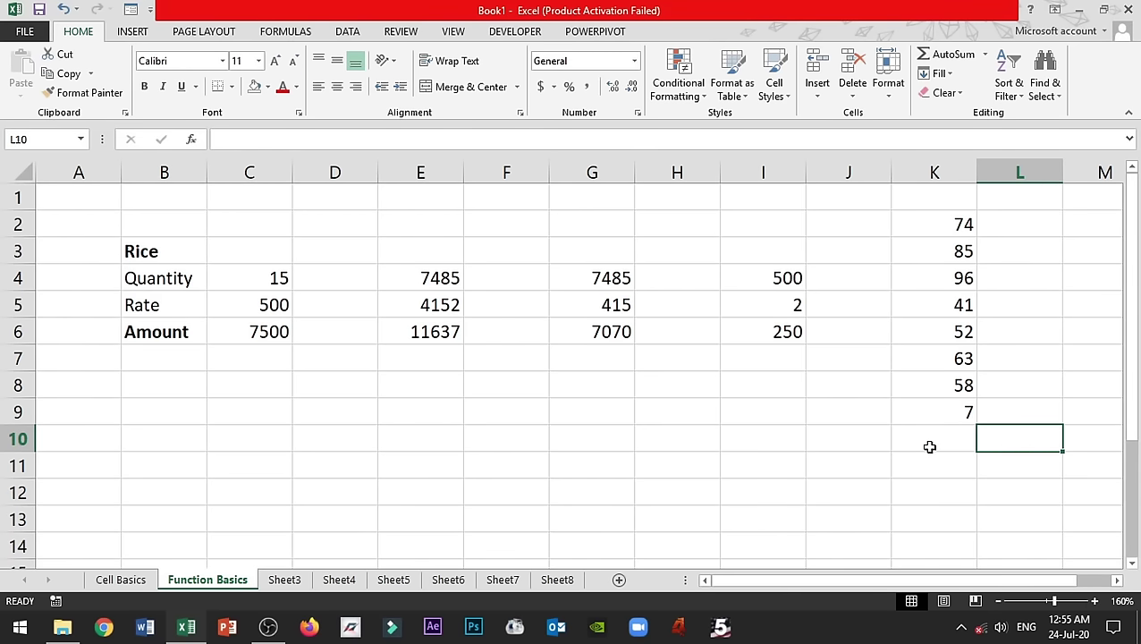
pyautogui.click(929, 446)
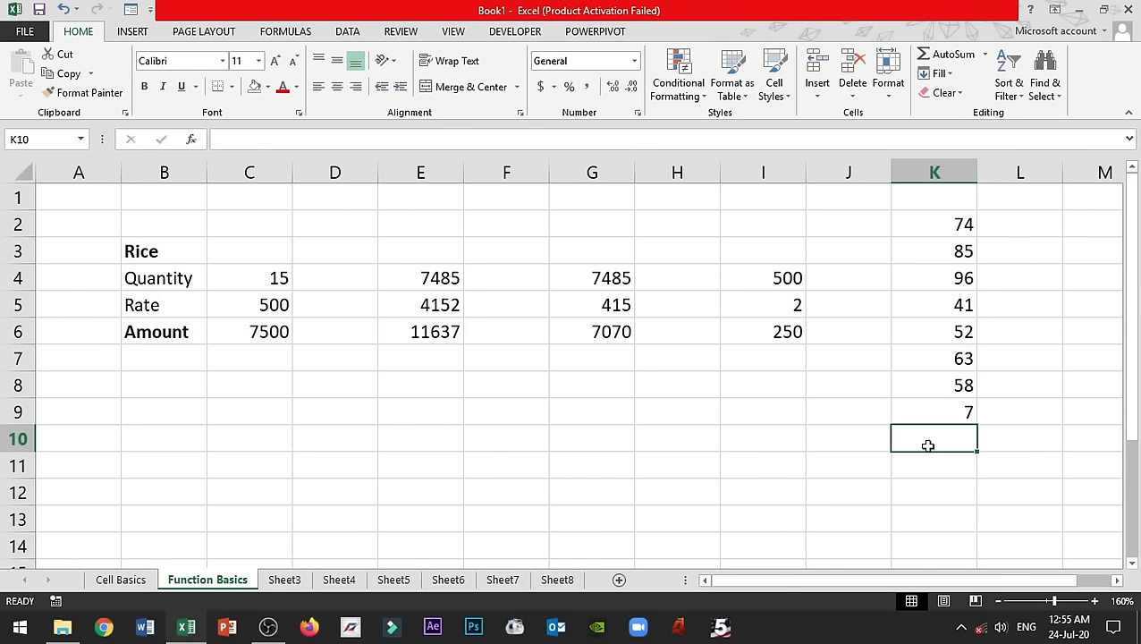
# - Write =SUM(K2:K9) in K10 to total the list as 476
pyautogui.click(348, 137)
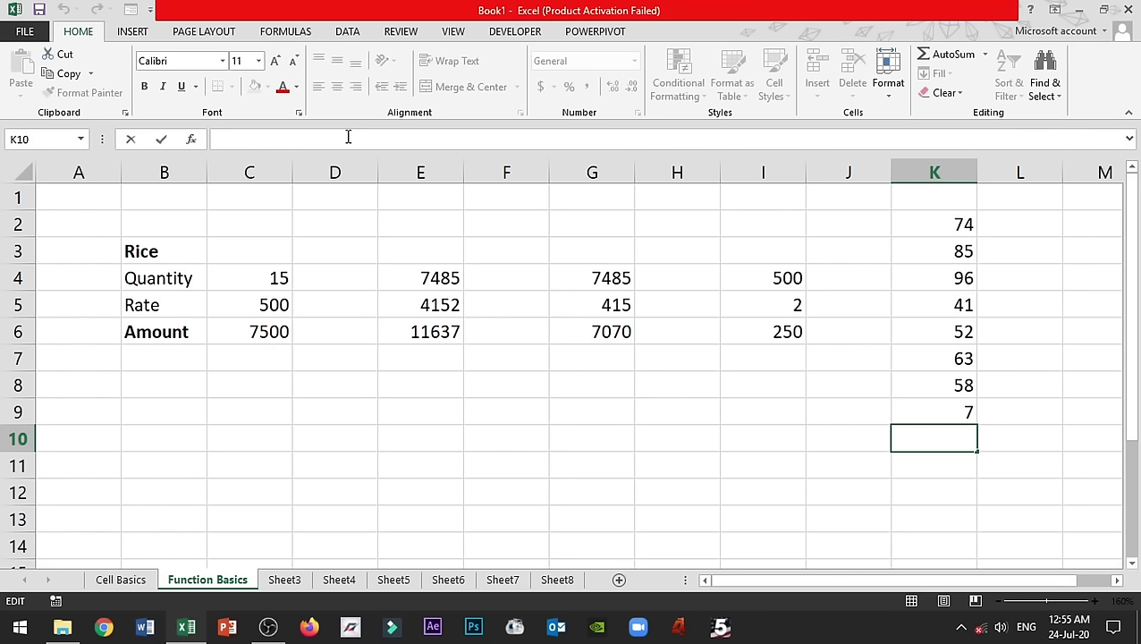
pyautogui.write('Su')
pyautogui.write('m')
pyautogui.press('BackSpace')
pyautogui.press('BackSpace')
pyautogui.press('BackSpace')
pyautogui.write('=')
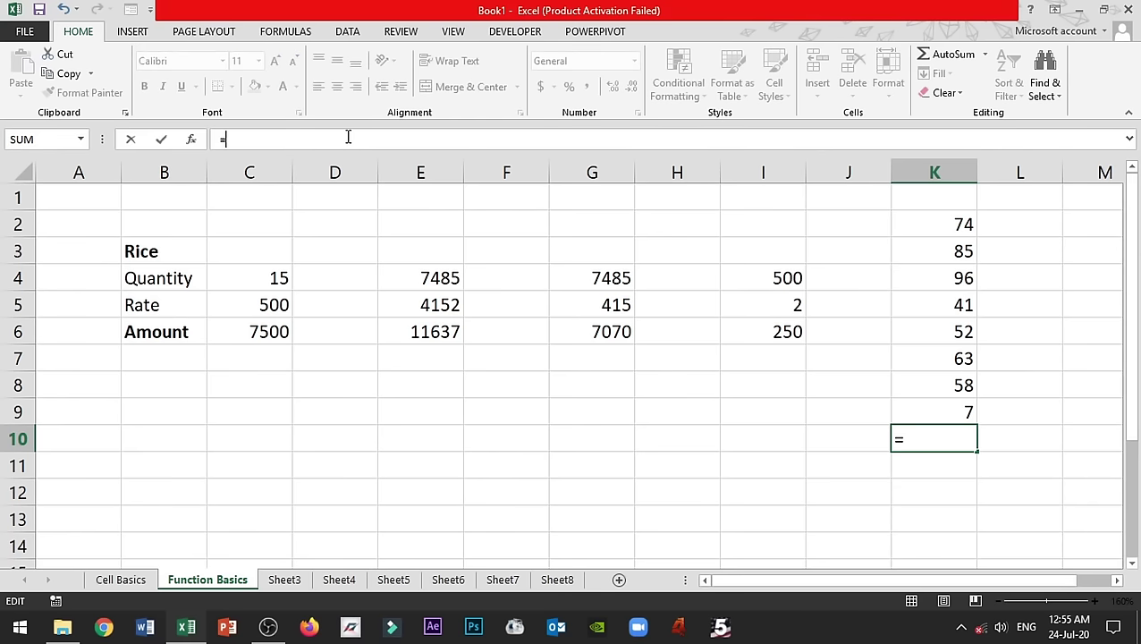
pyautogui.write('Su')
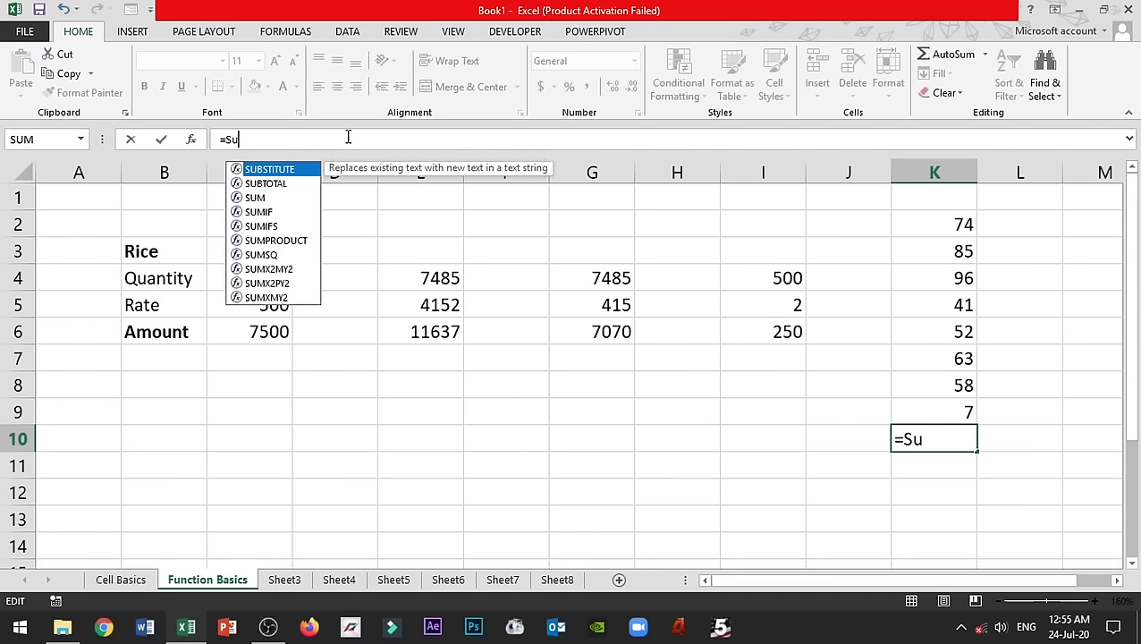
pyautogui.write('m')
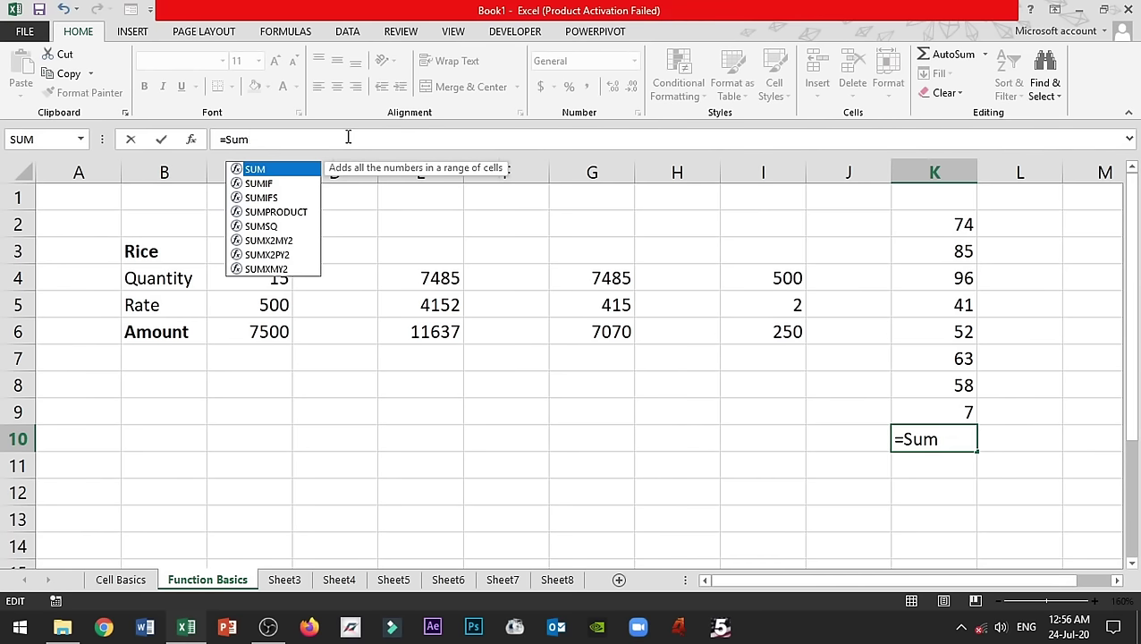
pyautogui.write('(')
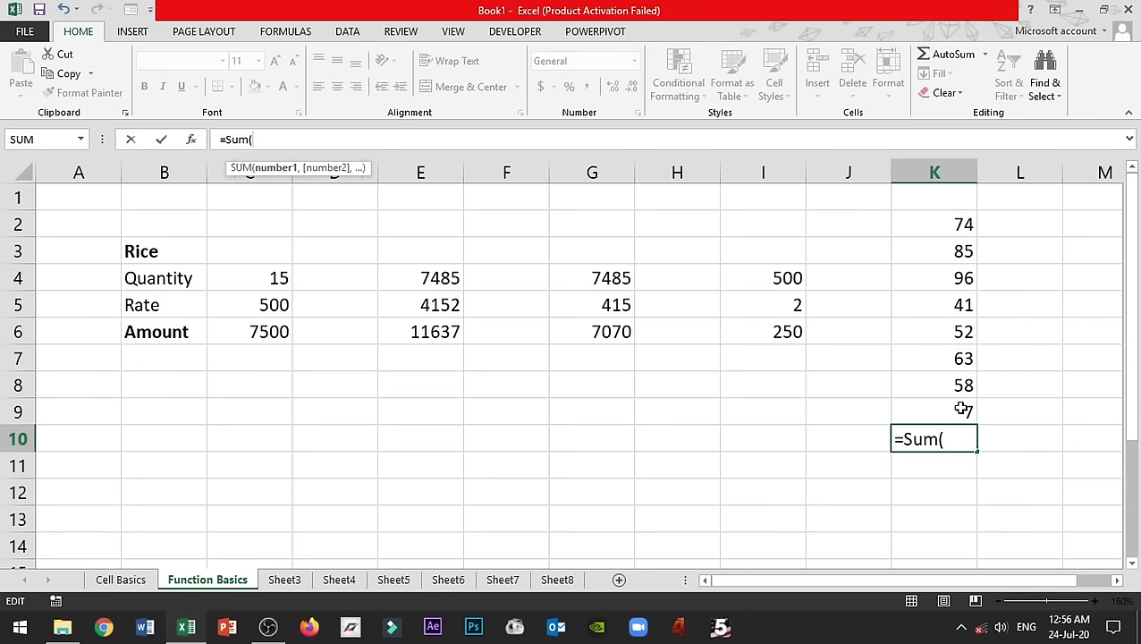
pyautogui.moveTo(934, 225); pyautogui.dragTo(934, 404)
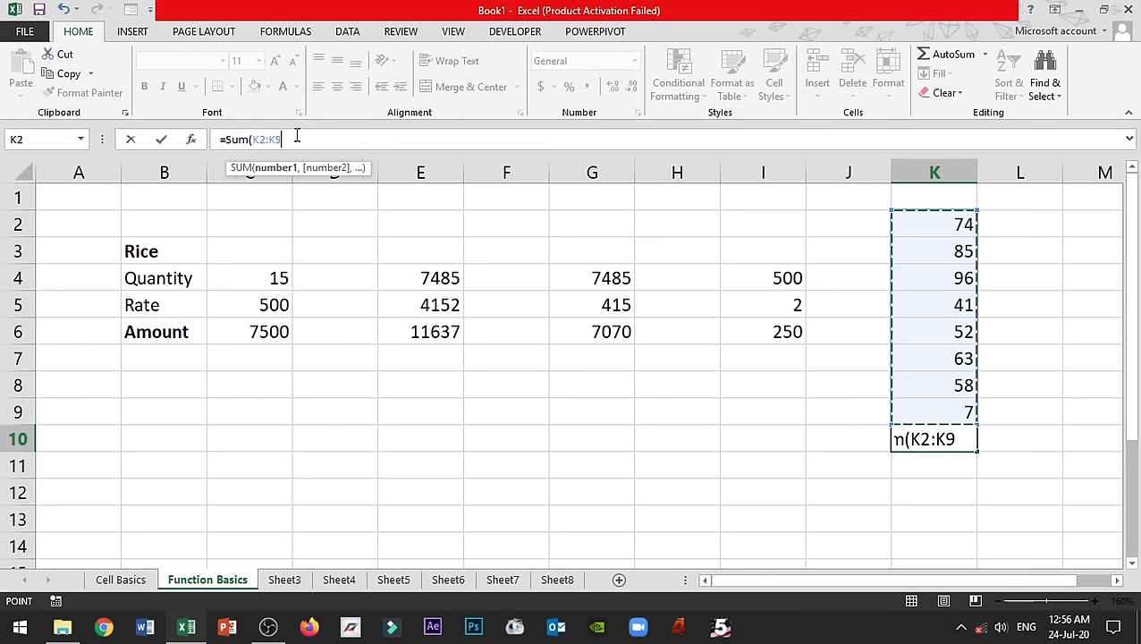
pyautogui.write(')')
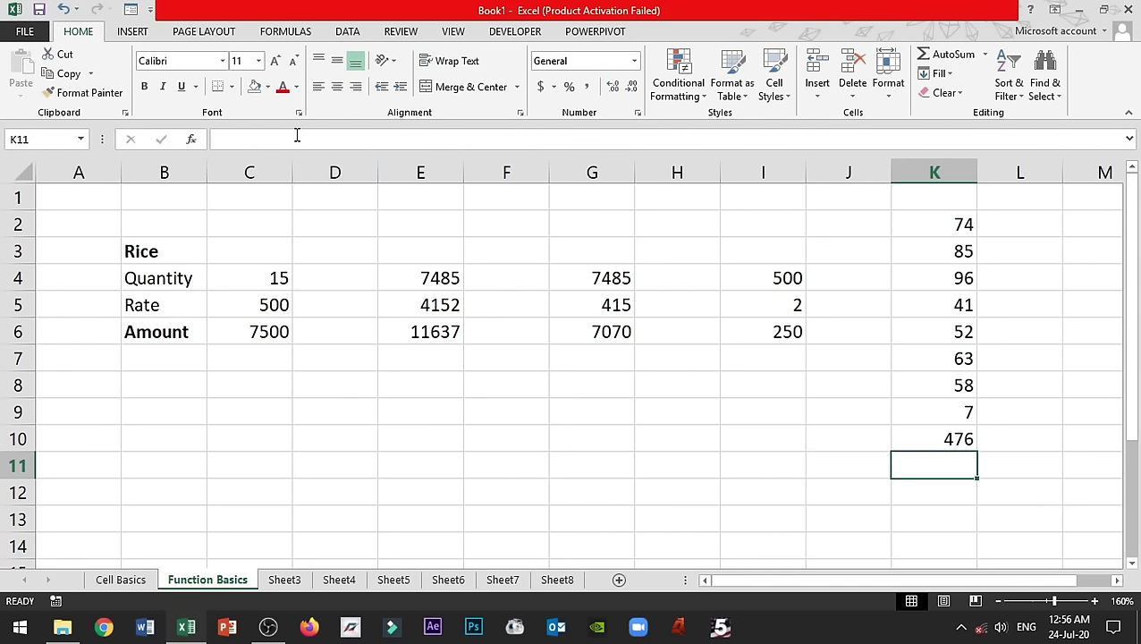
# - Change K8 to 60, K9 to 10 and K7 to 65
pyautogui.click(948, 438)
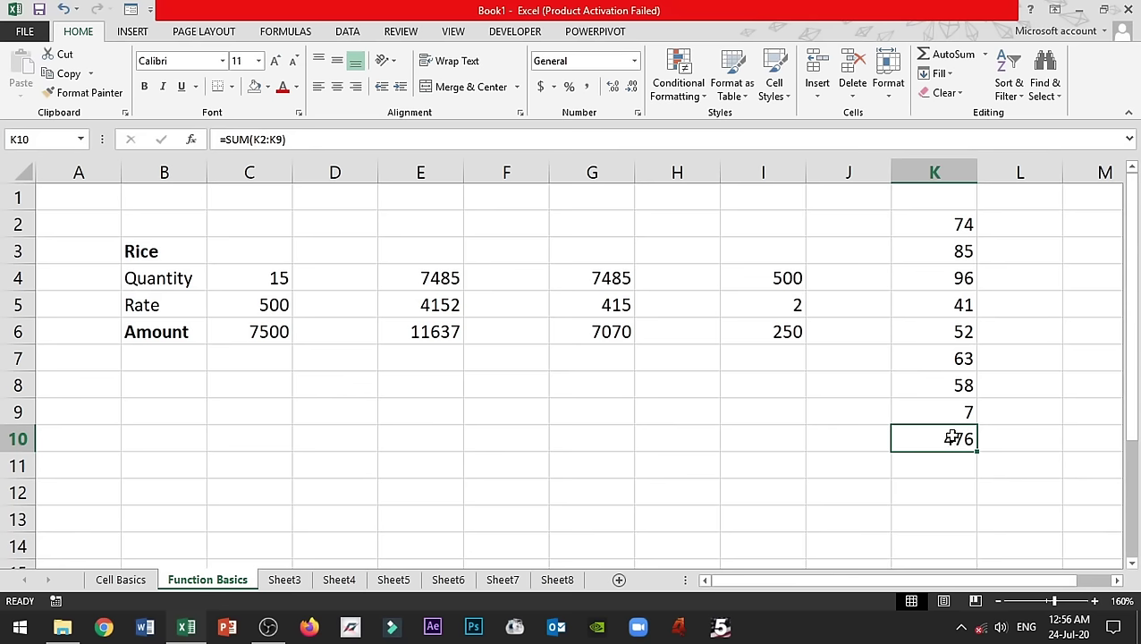
pyautogui.click(948, 384)
pyautogui.write('60')
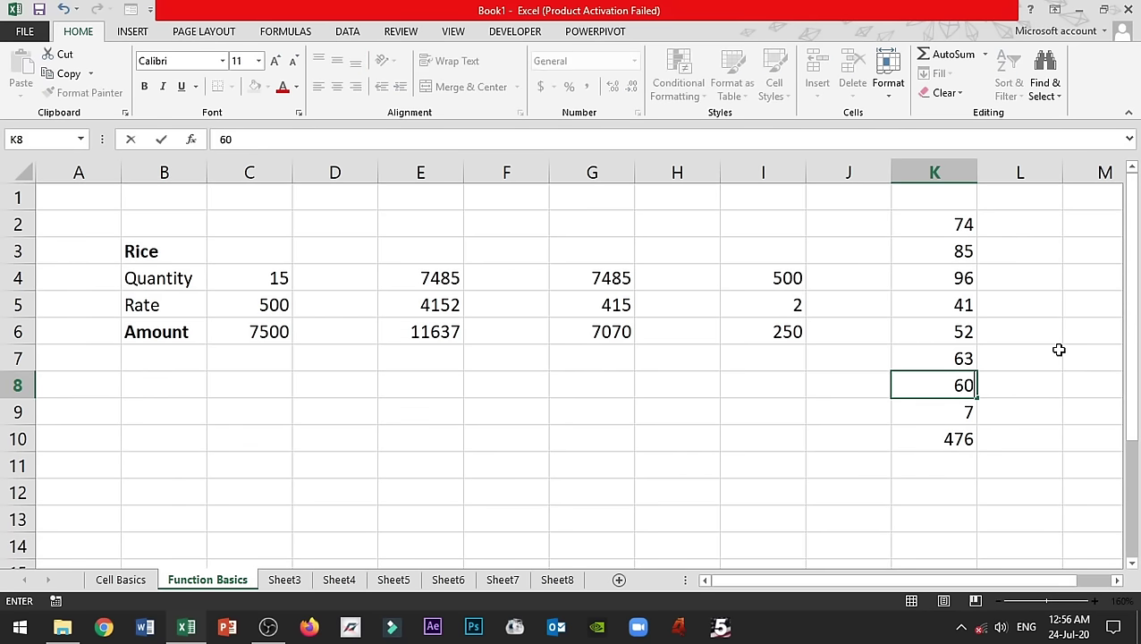
pyautogui.press('Return')
pyautogui.write('10')
pyautogui.press('Up')
pyautogui.press('Up')
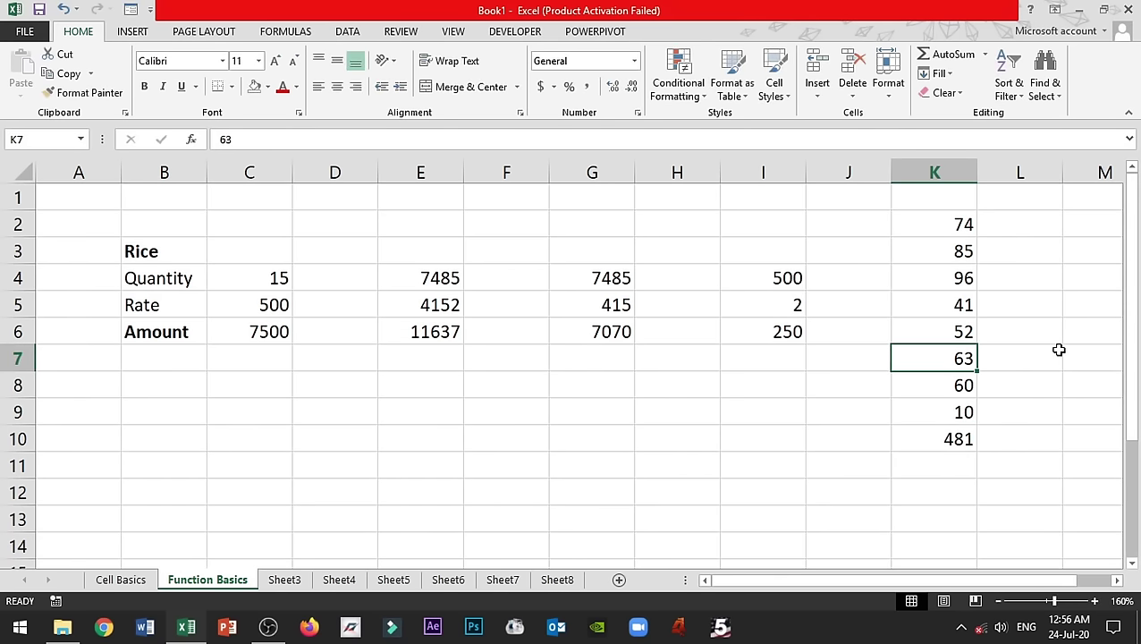
pyautogui.write('65')
pyautogui.press('Up')
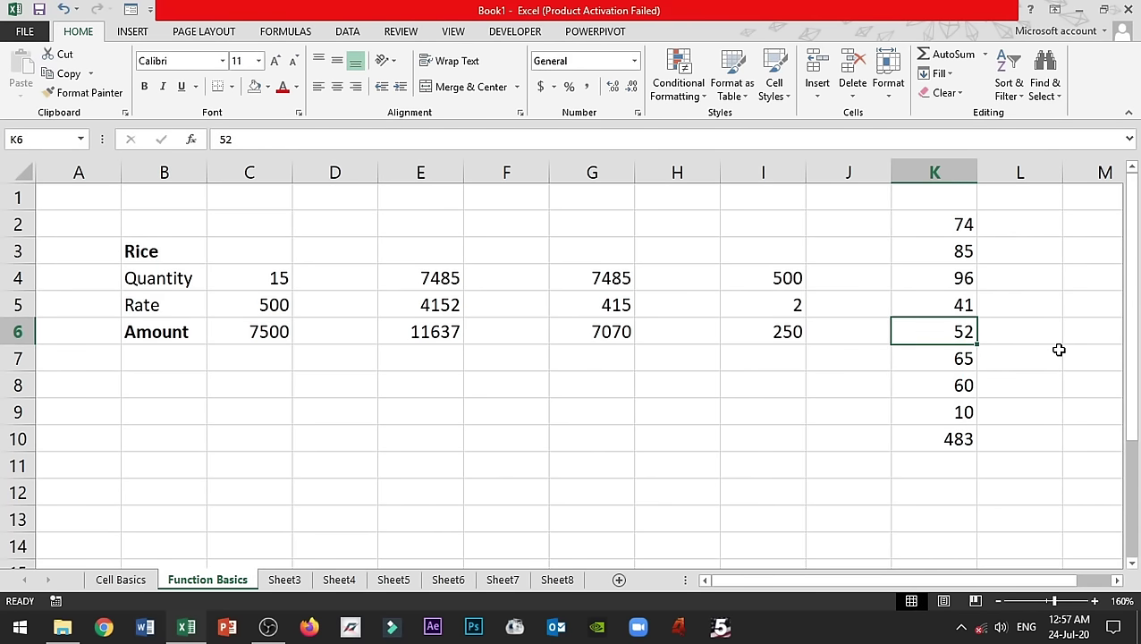
pyautogui.write('66')
# - Set K6 to 55, K5 to 45, K4 to 95, K2 to 75, and clear K10
pyautogui.press('Up')
pyautogui.press('Down')
pyautogui.write('55')
pyautogui.press('Up')
pyautogui.write('45')
pyautogui.press('Up')
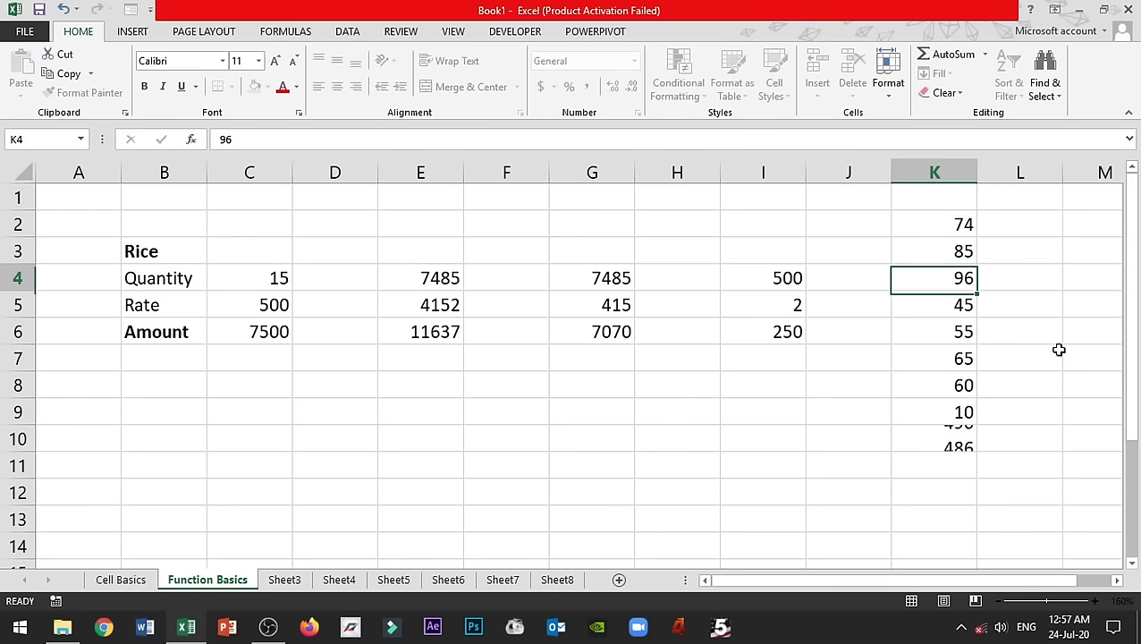
pyautogui.write('95')
pyautogui.press('Up')
pyautogui.press('Up')
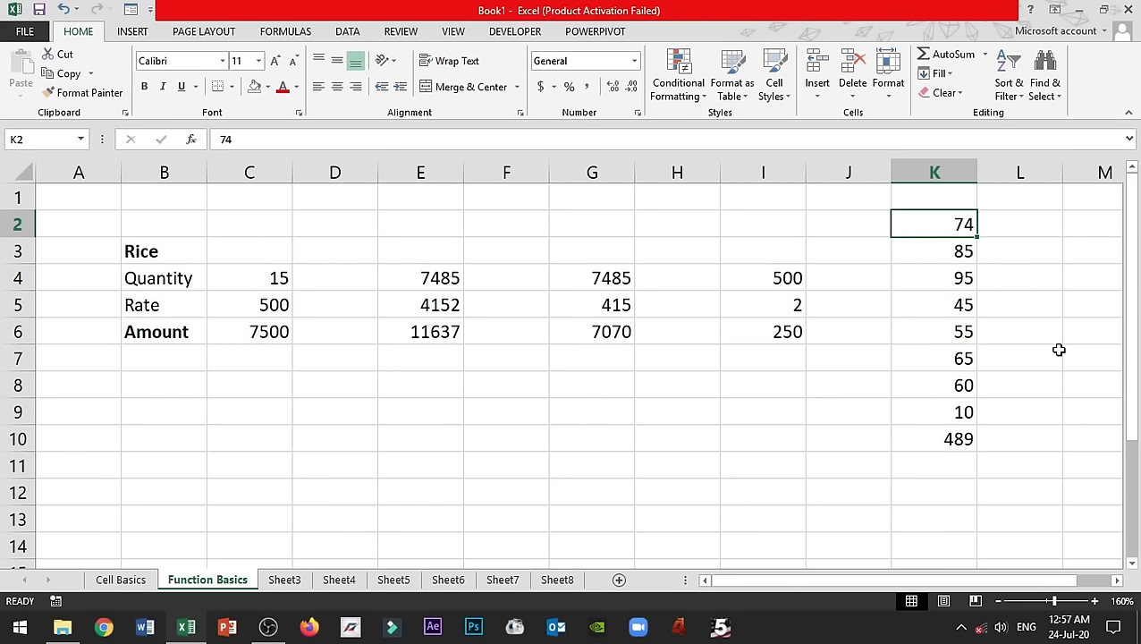
pyautogui.write('75')
pyautogui.click(954, 439)
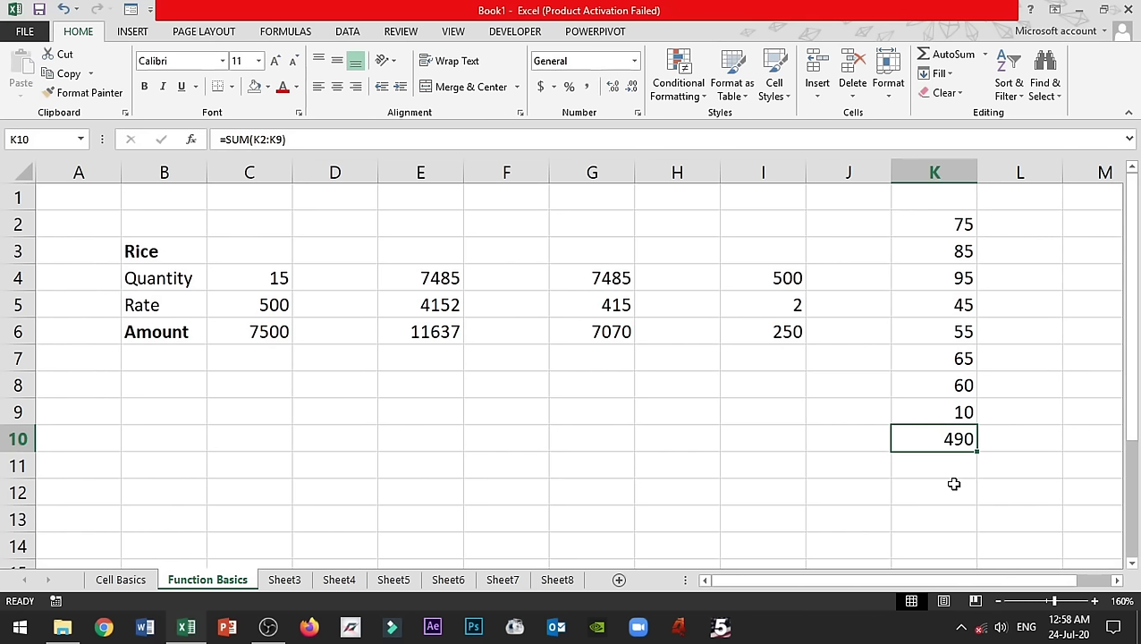
pyautogui.press('Delete')
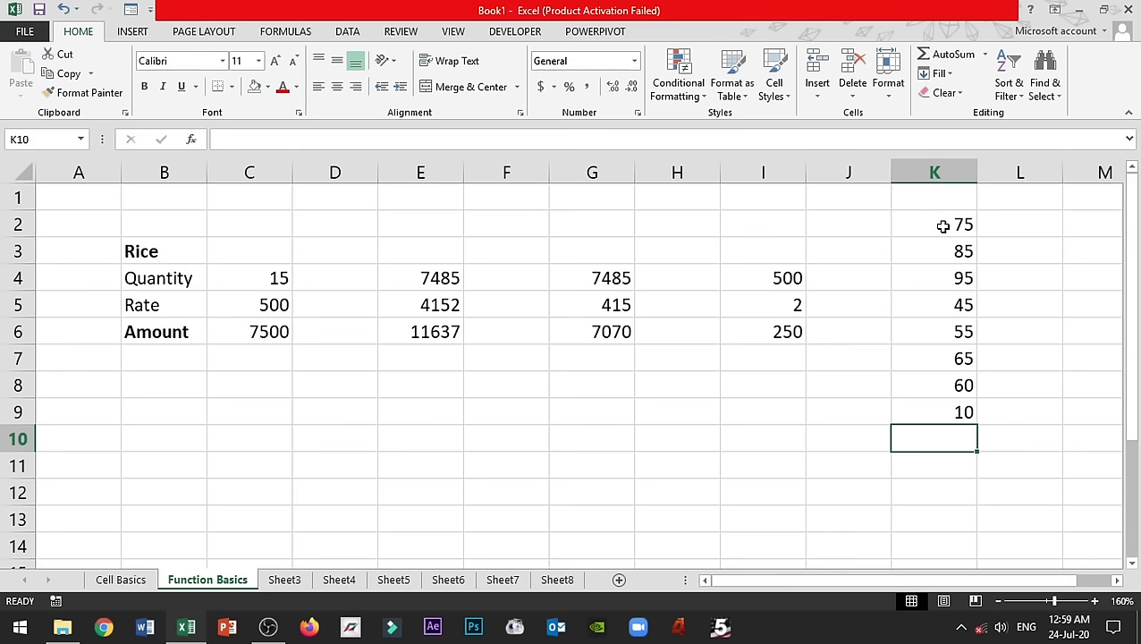
# - AutoSum K2:K9 to place =SUM(K2:K9), showing 490, in K10
pyautogui.moveTo(941, 224); pyautogui.dragTo(935, 409)
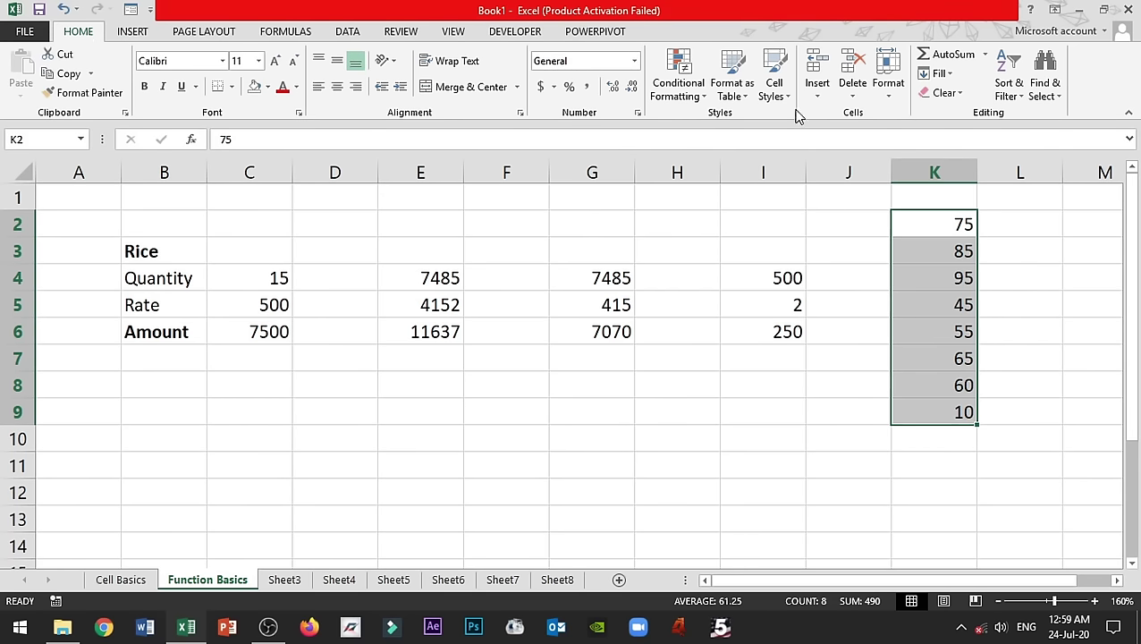
pyautogui.click(953, 64)
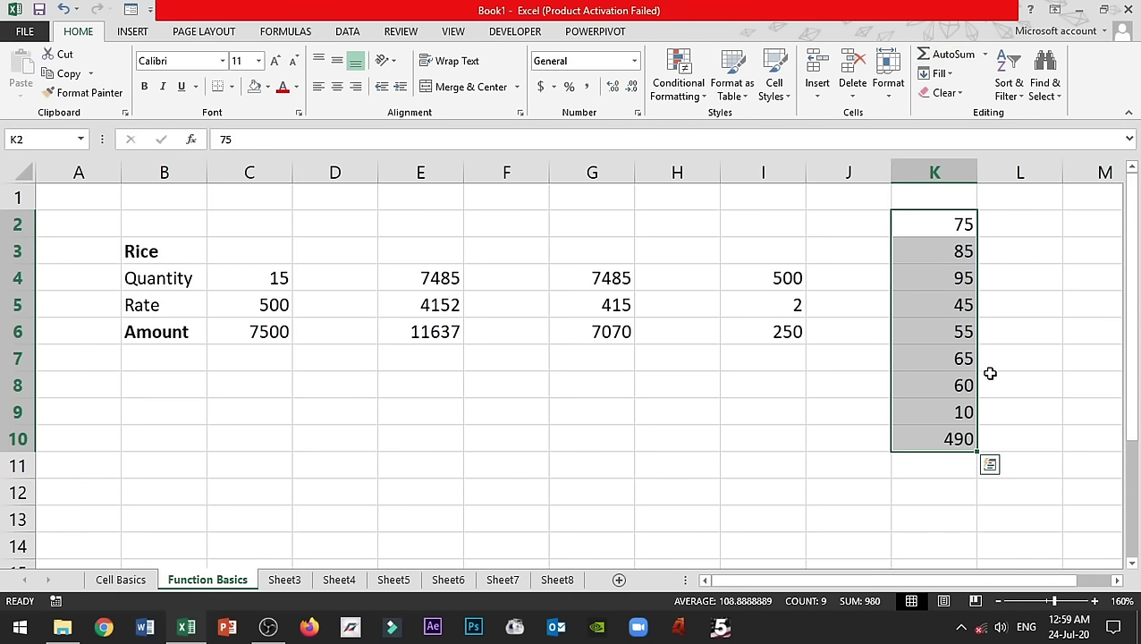
pyautogui.click(906, 436)
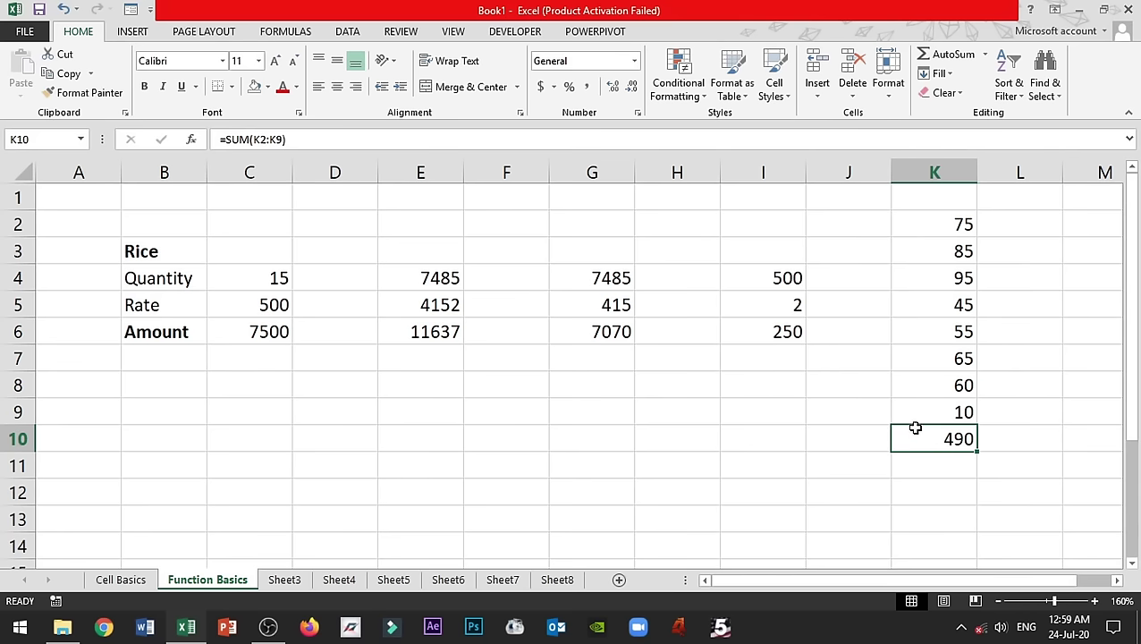
# - Add =AVERAGE(K2:K9) in K11 via the AutoSum list, returning 61.25
pyautogui.click(983, 57)
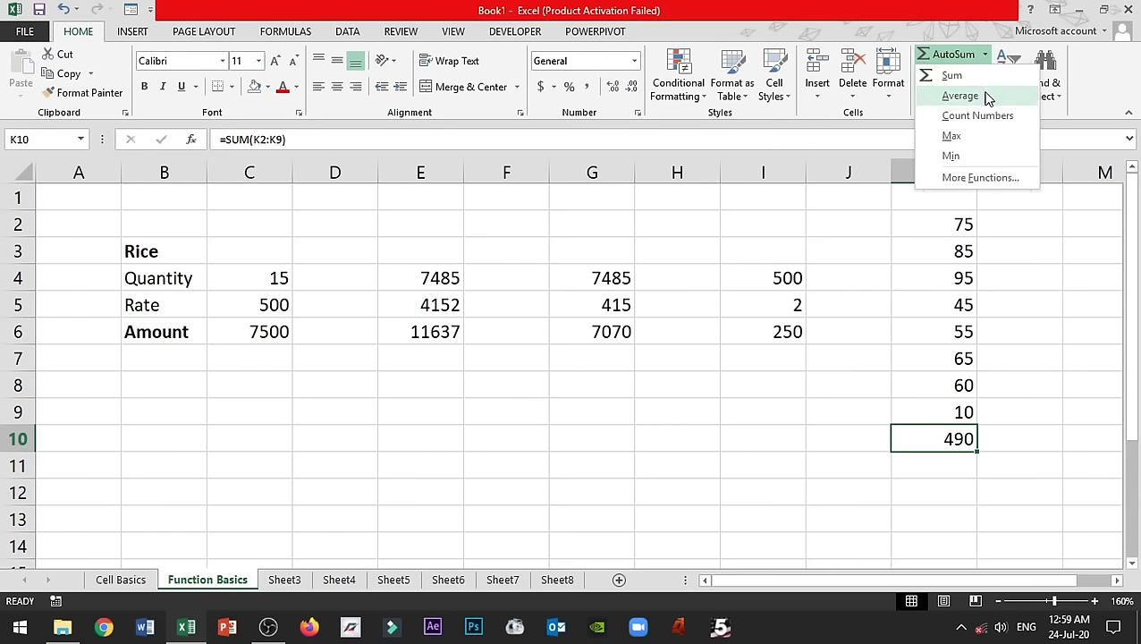
pyautogui.click(1015, 356)
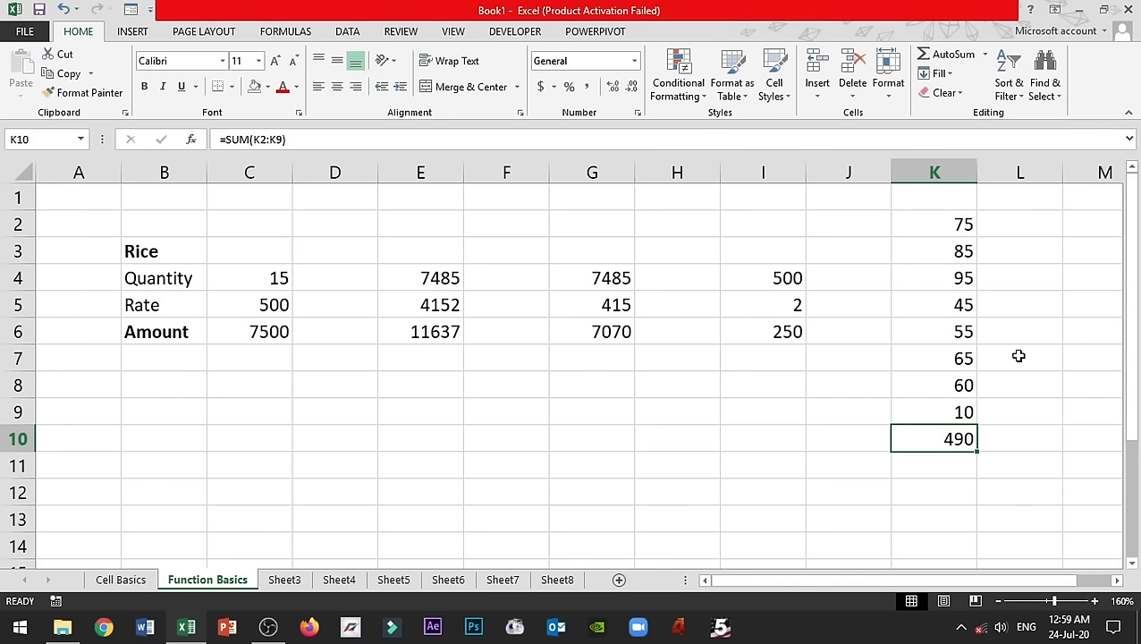
pyautogui.moveTo(957, 224); pyautogui.dragTo(945, 411)
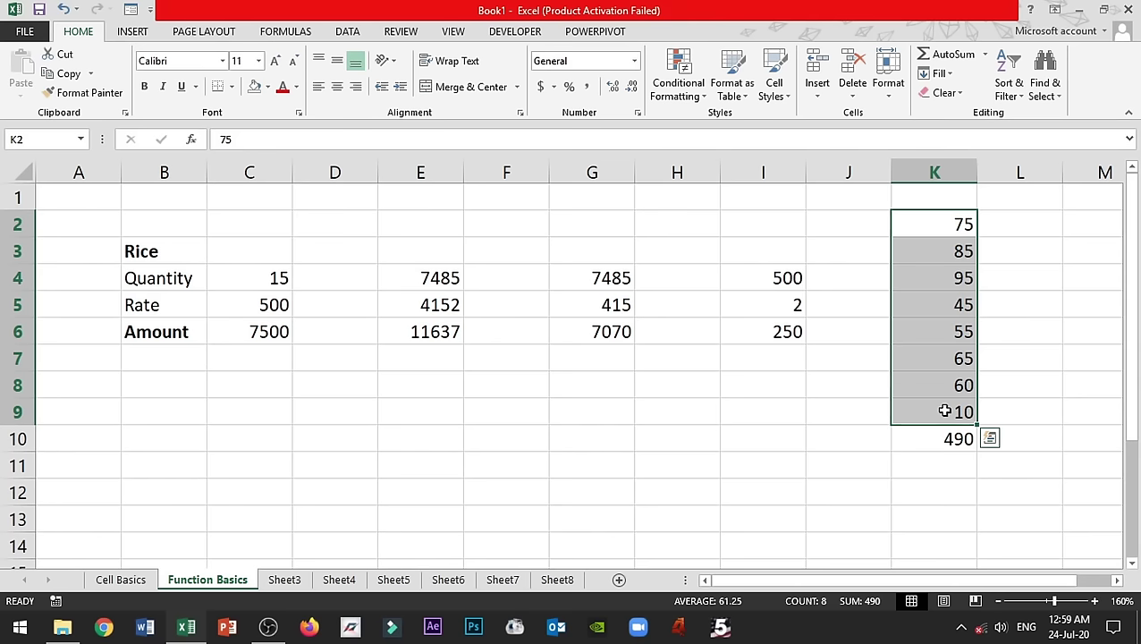
pyautogui.click(1008, 360)
pyautogui.moveTo(944, 224); pyautogui.dragTo(934, 411)
pyautogui.click(986, 55)
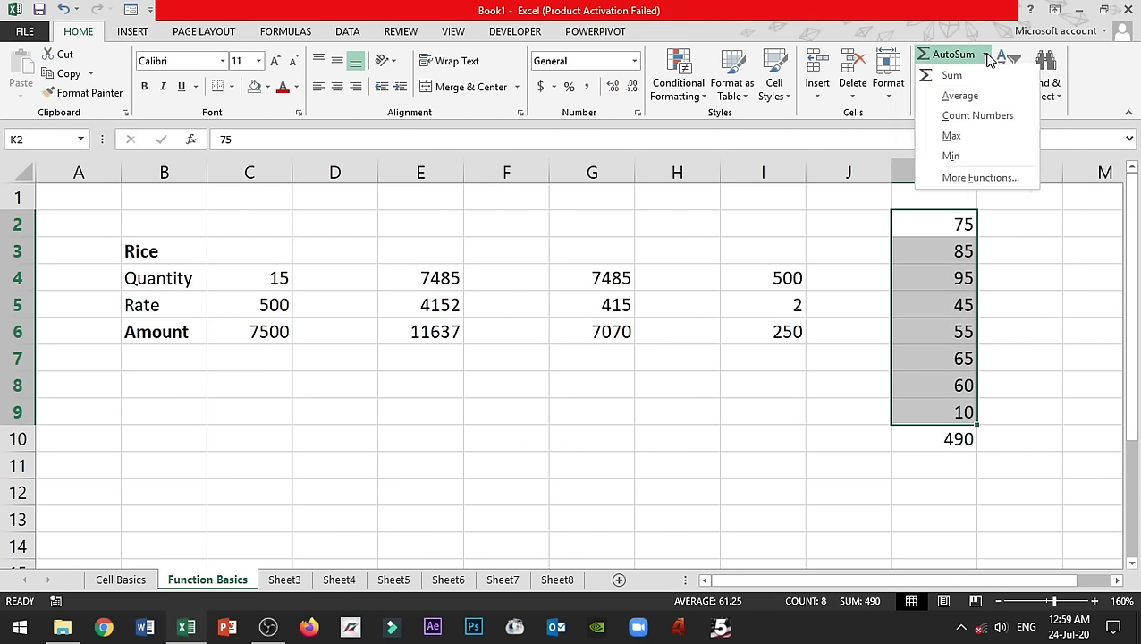
pyautogui.click(975, 95)
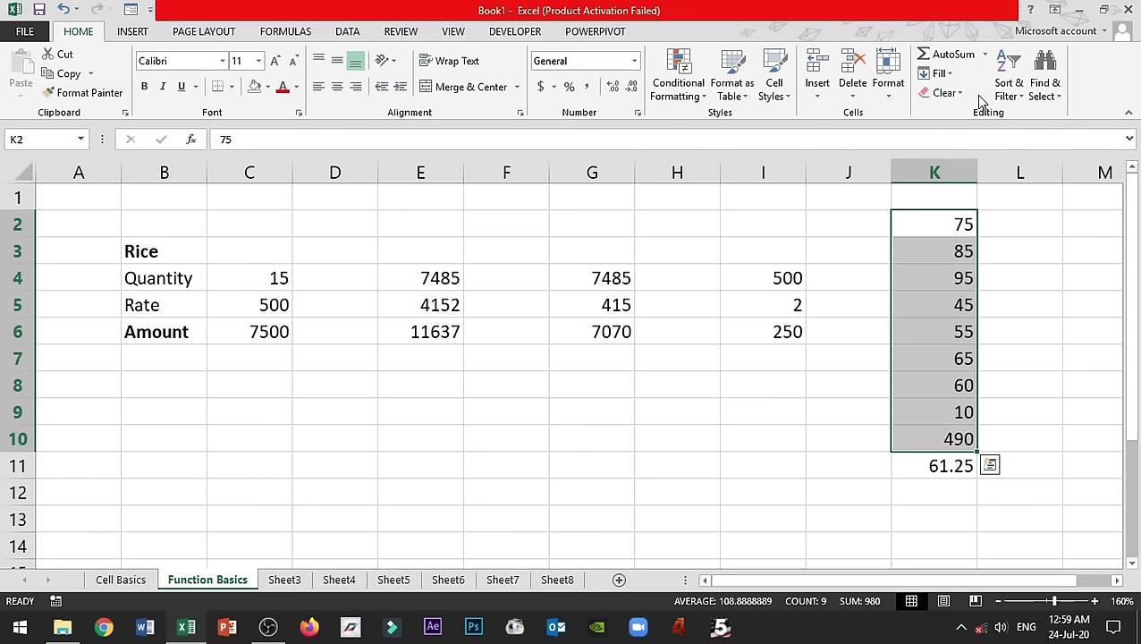
pyautogui.click(926, 467)
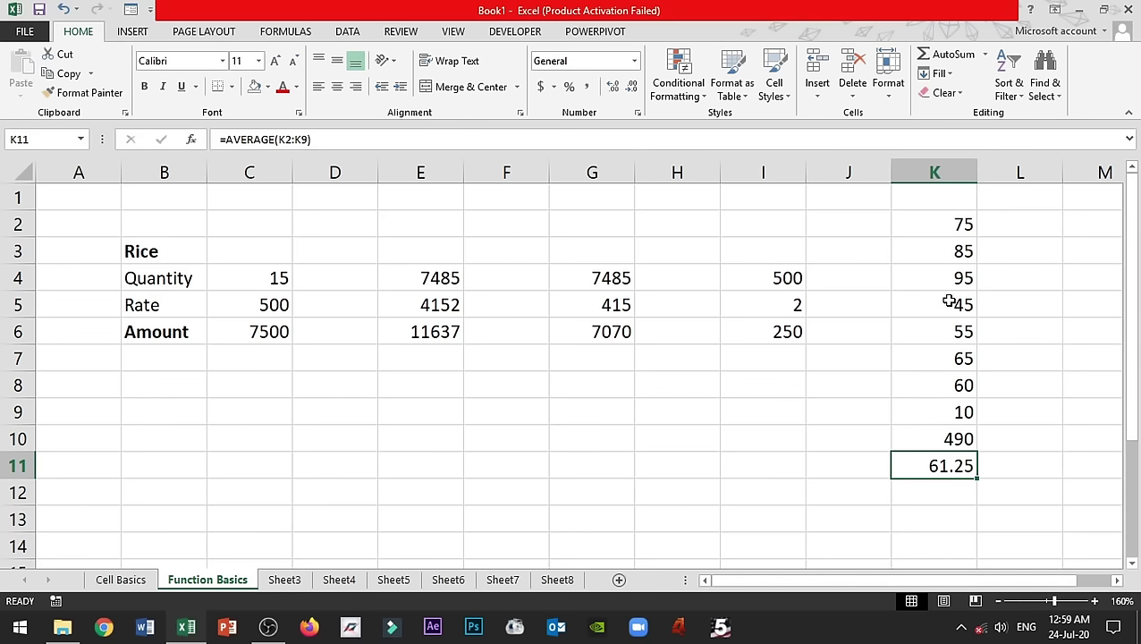
pyautogui.click(942, 225)
pyautogui.moveTo(941, 225); pyautogui.dragTo(929, 405)
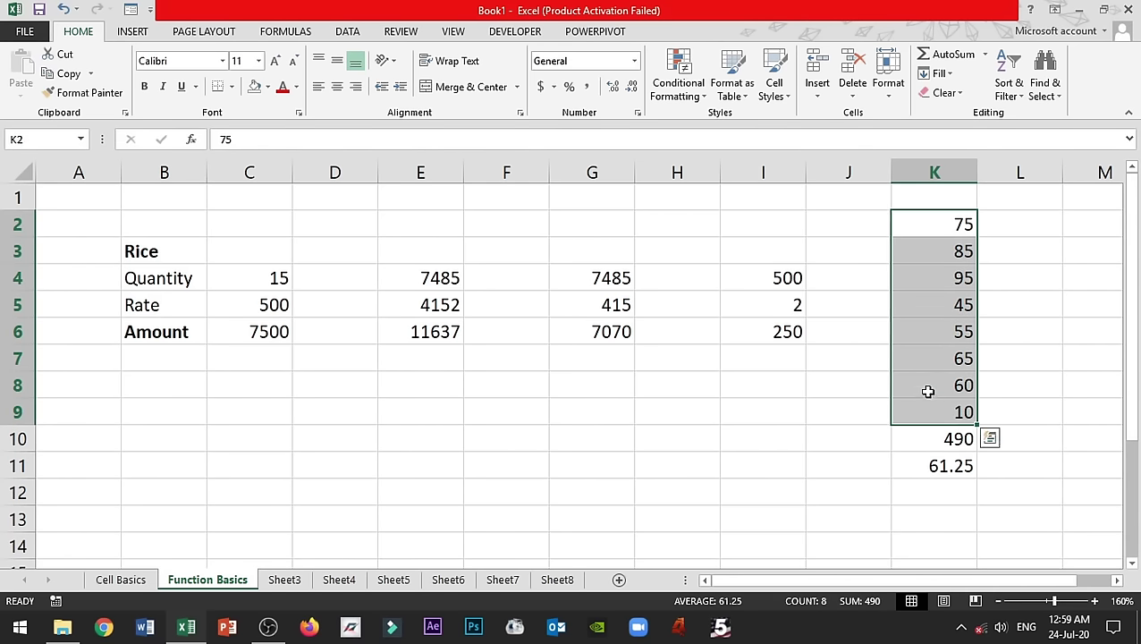
# - Add a count of K2:K9 in K12, returning 8
pyautogui.click(985, 56)
pyautogui.click(997, 117)
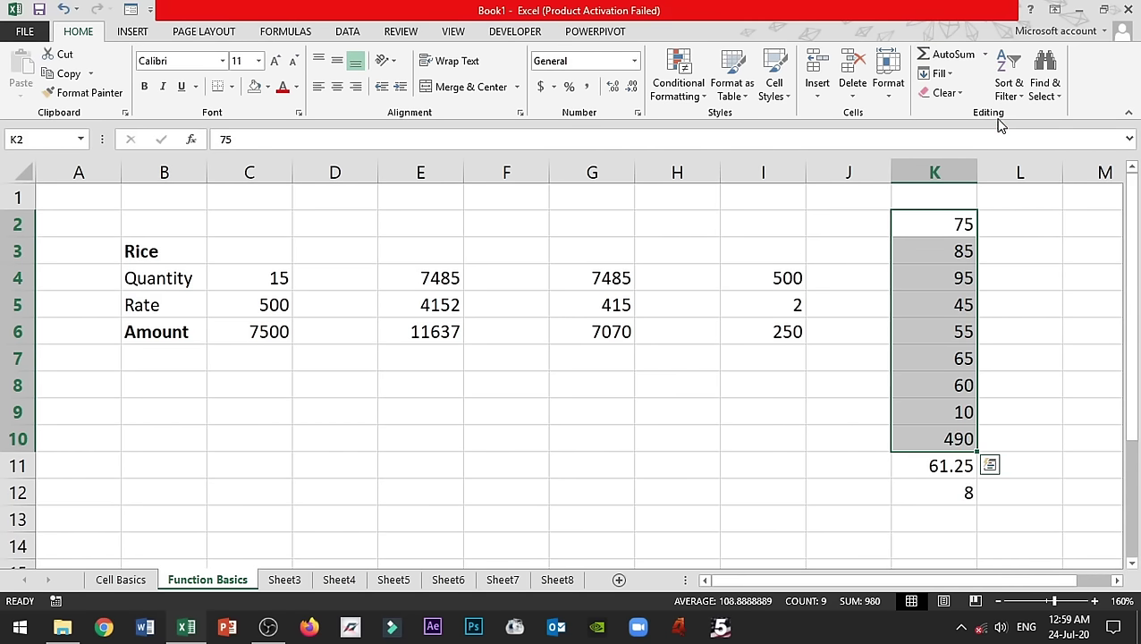
pyautogui.click(936, 494)
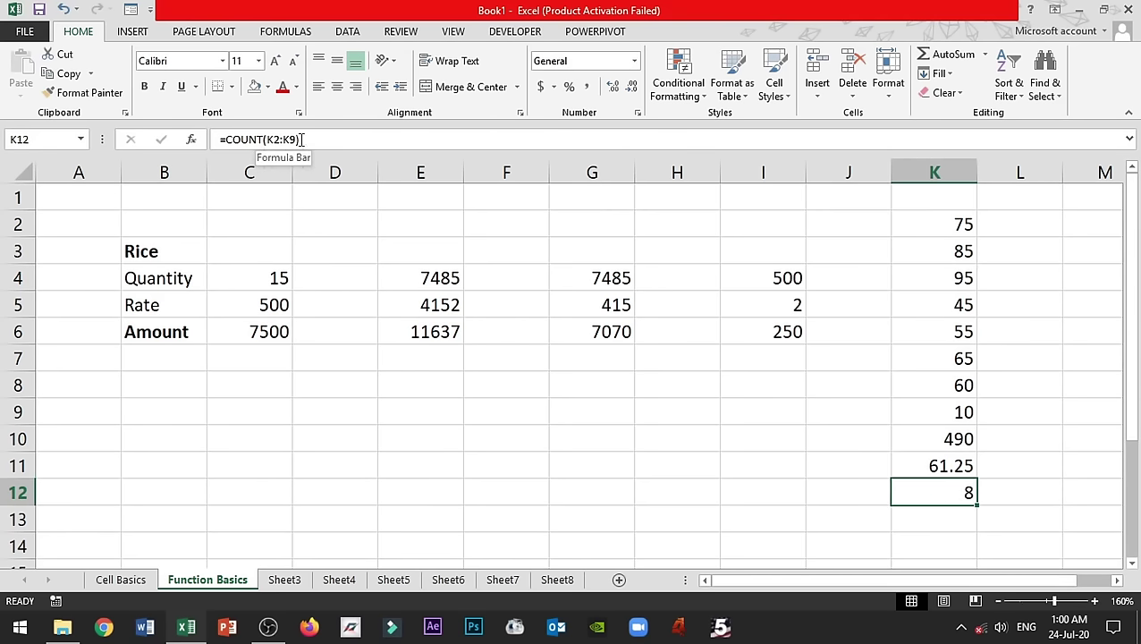
pyautogui.click(993, 384)
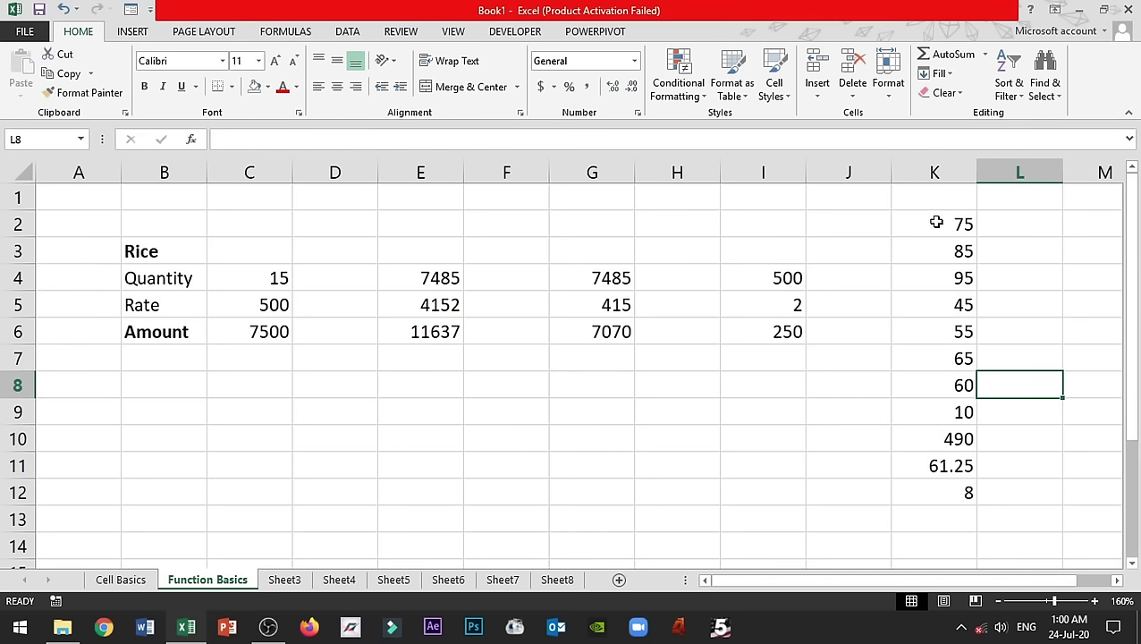
# - Add the maximum of K2:K9 in K13, returning 95
pyautogui.moveTo(932, 229); pyautogui.dragTo(929, 398)
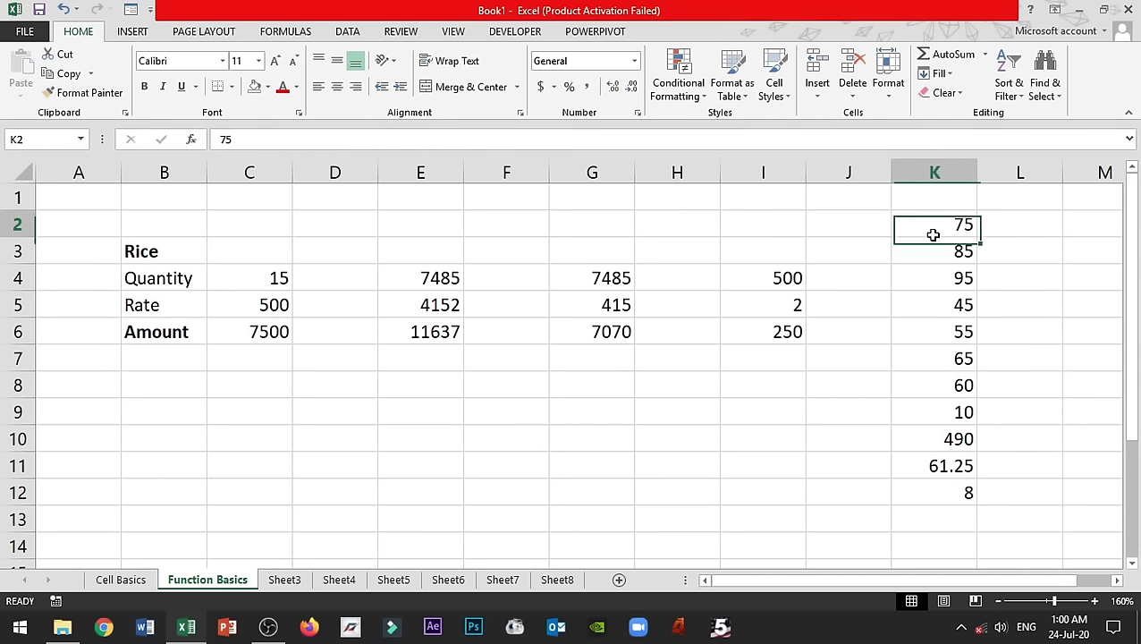
pyautogui.click(985, 54)
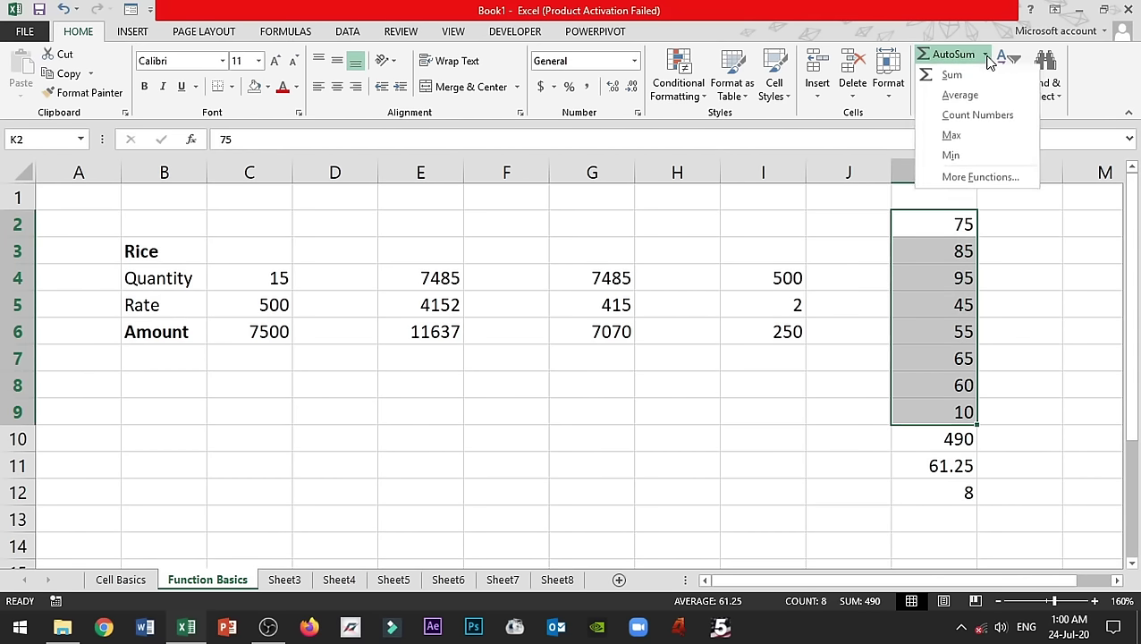
pyautogui.click(975, 141)
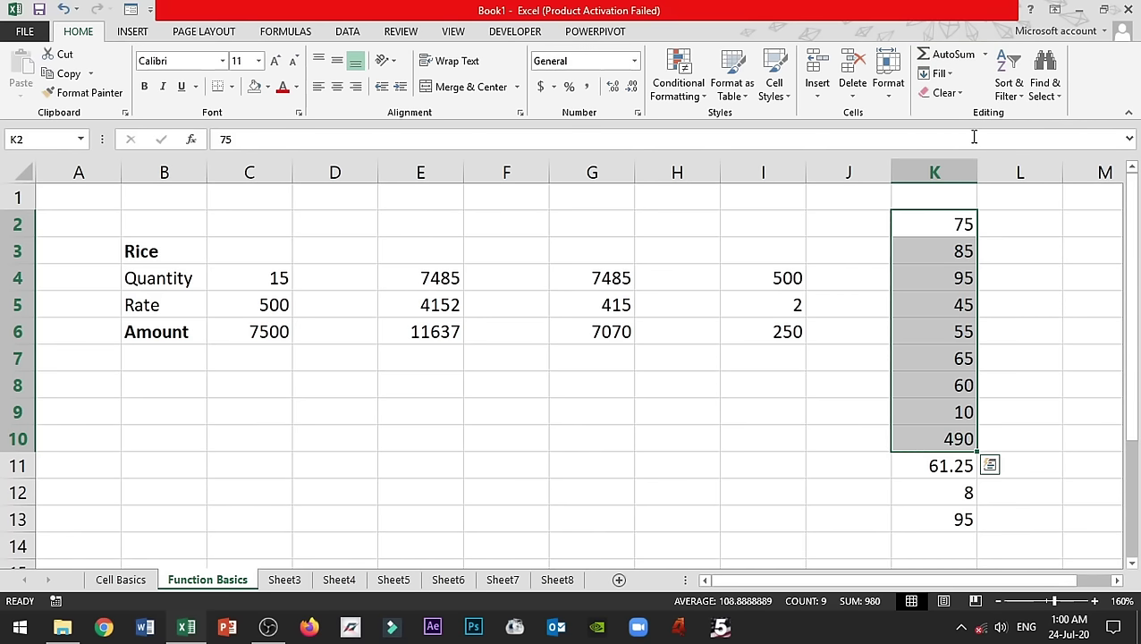
pyautogui.click(956, 524)
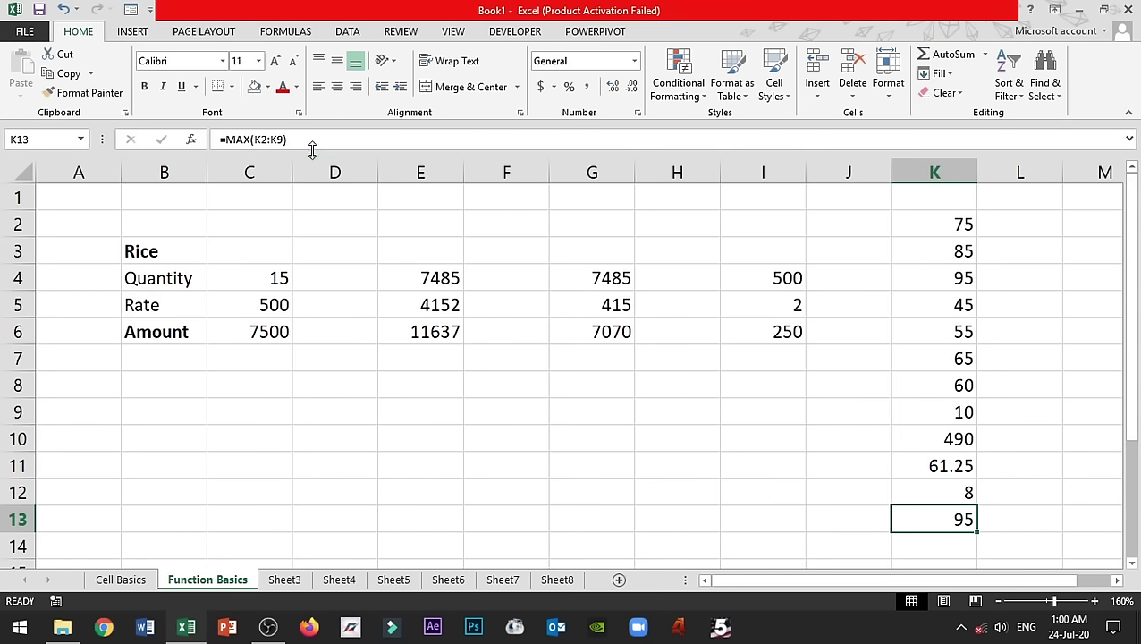
pyautogui.moveTo(958, 227); pyautogui.dragTo(960, 386)
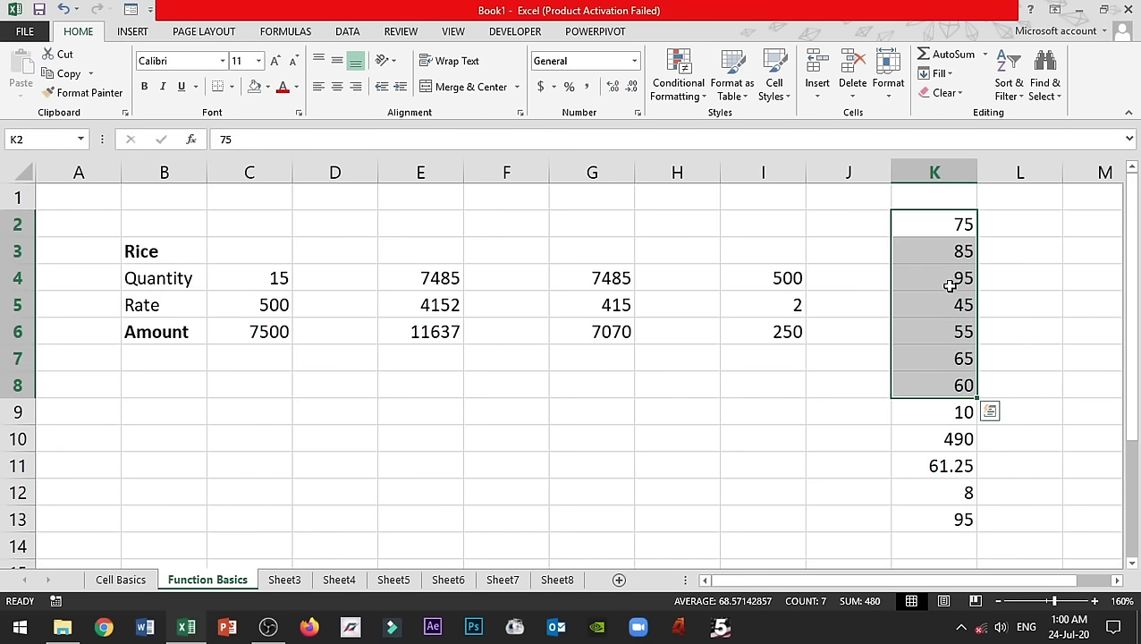
pyautogui.click(925, 278)
pyautogui.click(1019, 331)
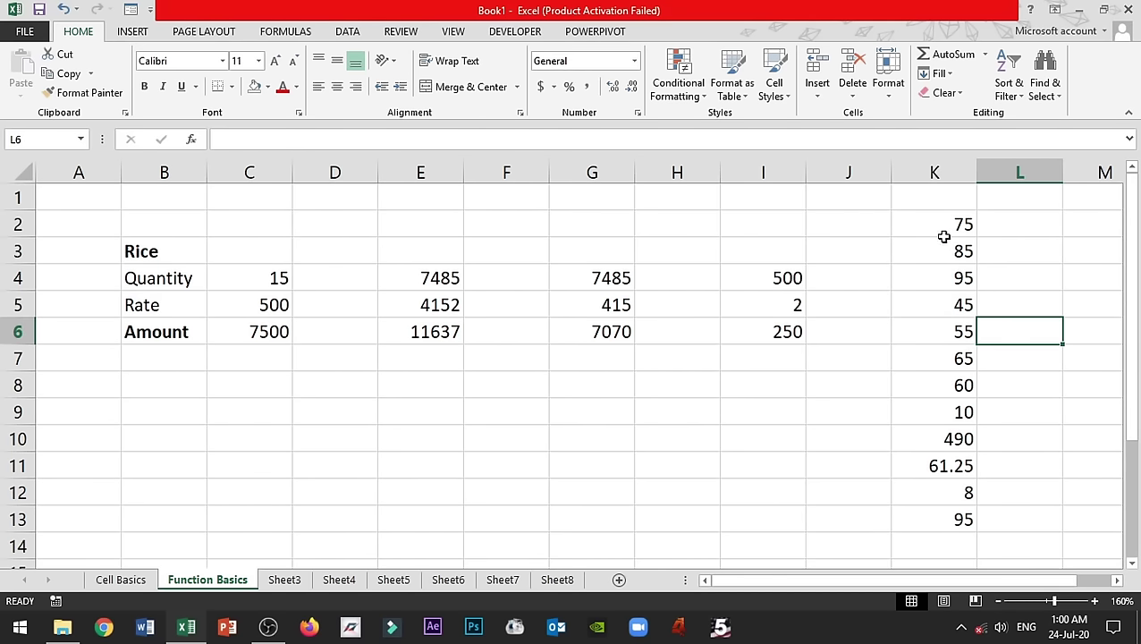
# - Add =MIN(K2:K9) in K14, returning 10
pyautogui.moveTo(945, 227); pyautogui.dragTo(947, 411)
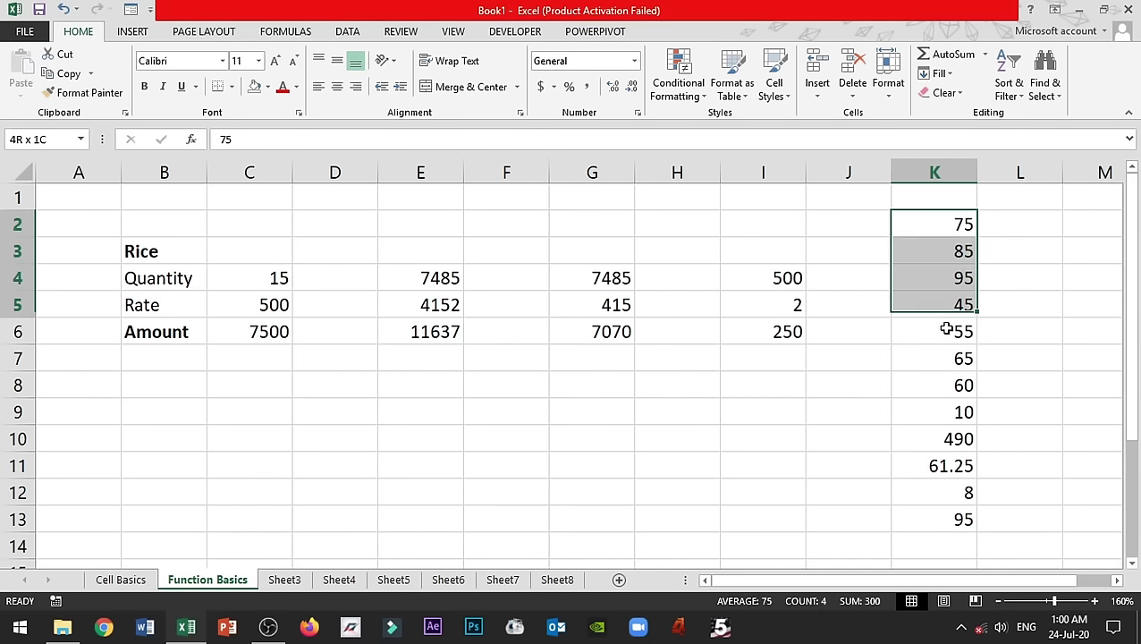
pyautogui.click(985, 54)
pyautogui.click(976, 158)
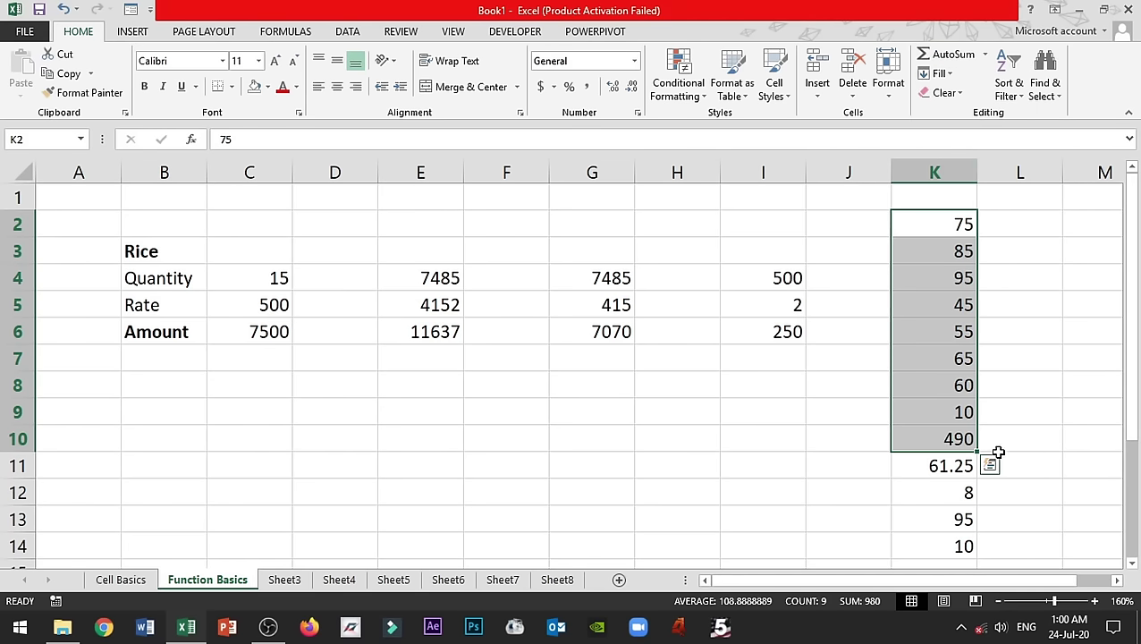
pyautogui.moveTo(936, 223); pyautogui.dragTo(946, 410)
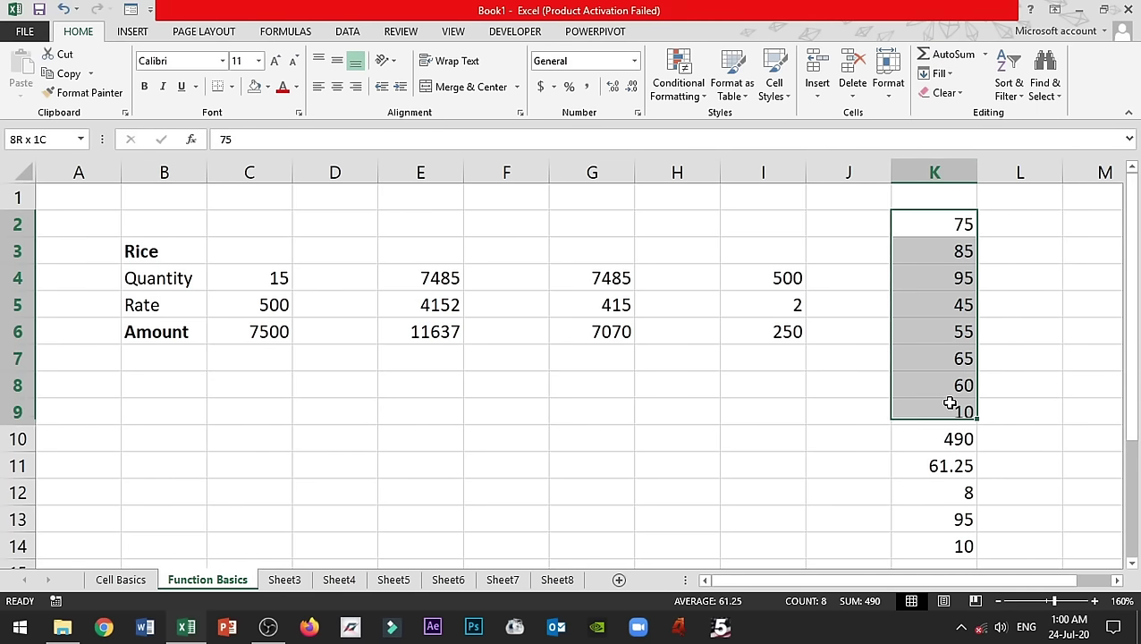
pyautogui.click(946, 410)
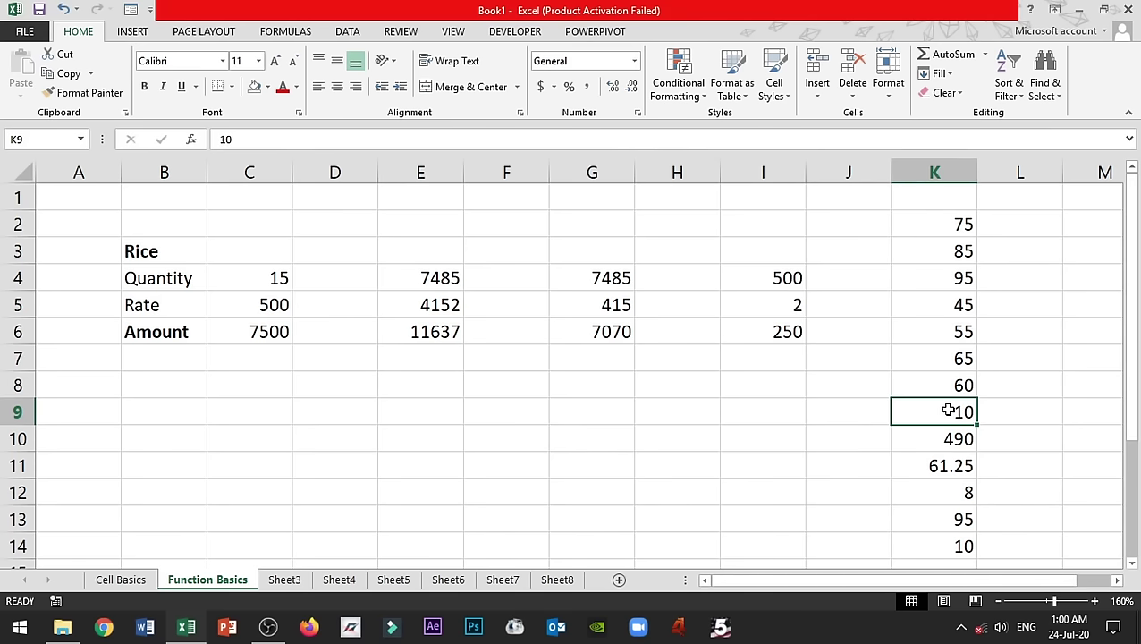
pyautogui.click(930, 546)
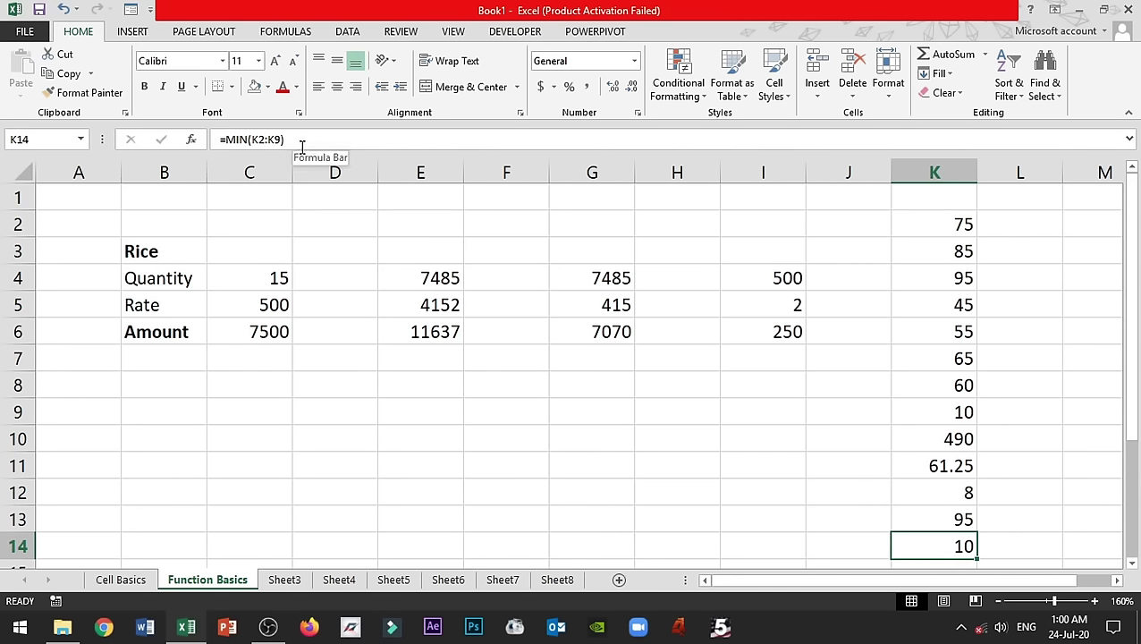
pyautogui.click(862, 429)
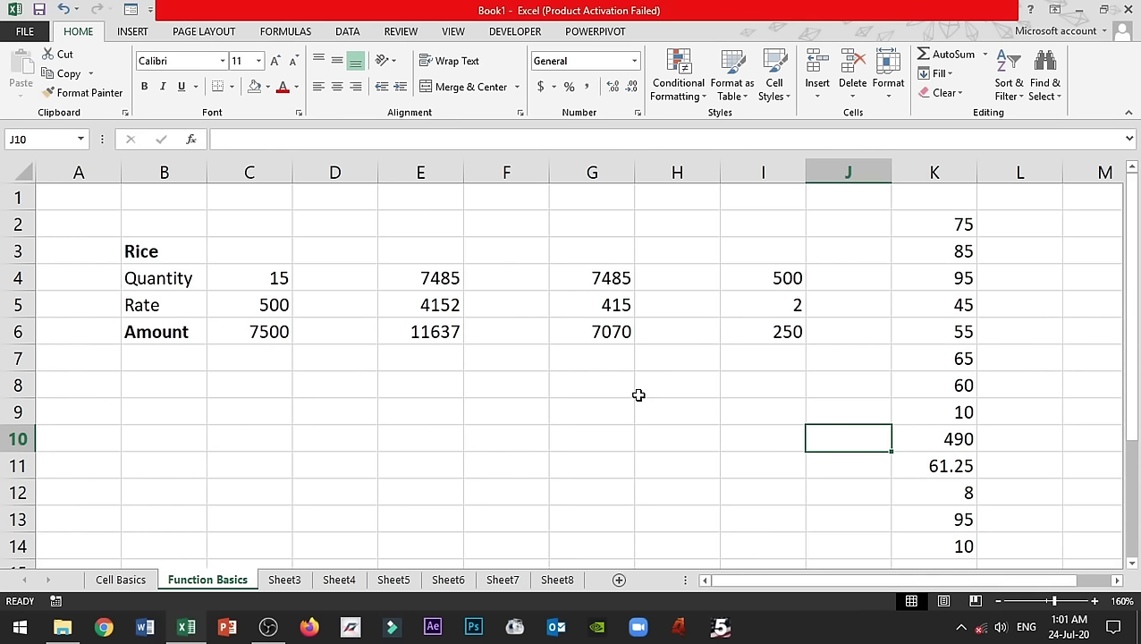